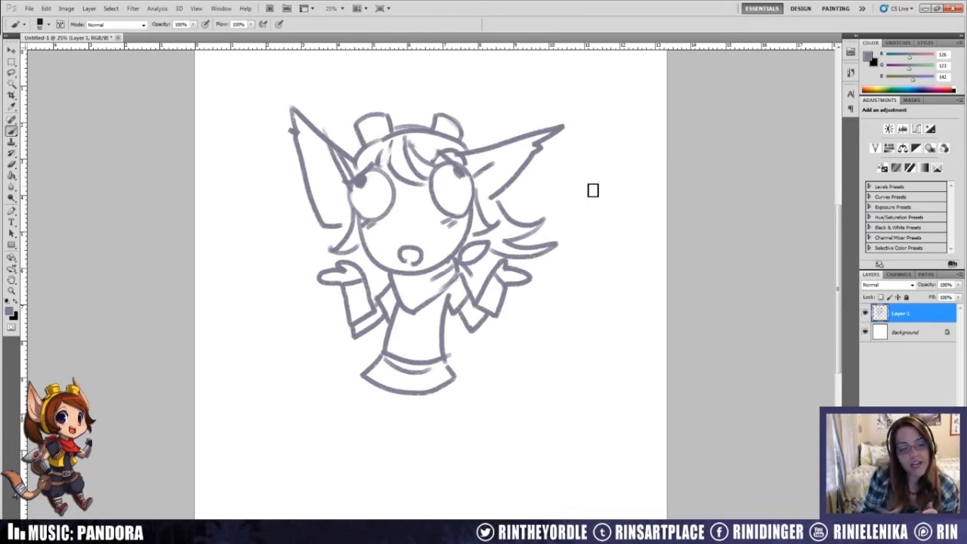
Step: Erase the entire existing character sketch from Layer 1 to leave a blank canvas
{"action": "key", "text": "e"}
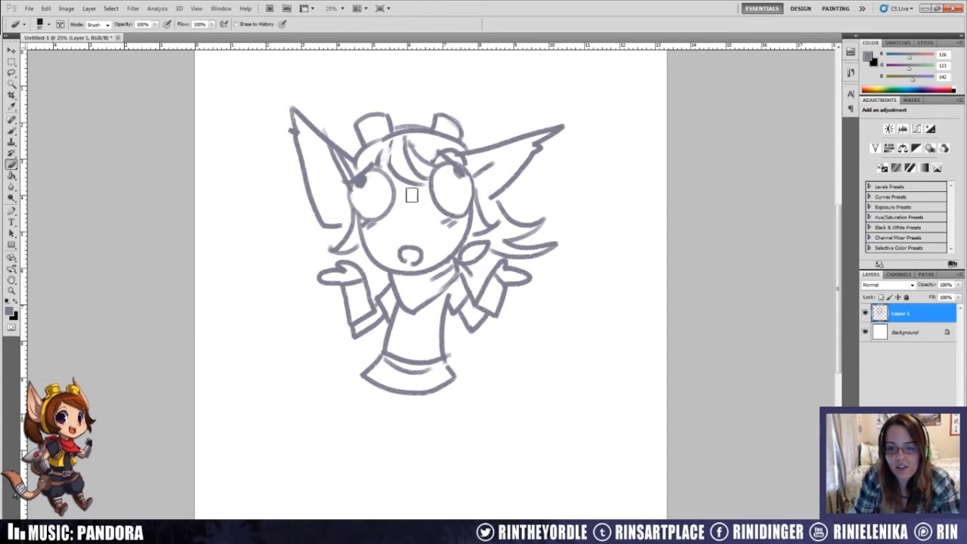
{"action": "mouse_move", "coordinate": [347, 179]}
{"action": "left_mouse_down"}
{"action": "mouse_move", "coordinate": [336, 126]}
{"action": "mouse_move", "coordinate": [336, 232]}
{"action": "mouse_move", "coordinate": [340, 110]}
{"action": "mouse_move", "coordinate": [424, 177]}
{"action": "mouse_move", "coordinate": [401, 251]}
{"action": "mouse_move", "coordinate": [396, 205]}
{"action": "mouse_move", "coordinate": [433, 132]}
{"action": "mouse_move", "coordinate": [509, 108]}
{"action": "left_mouse_up"}
{"action": "mouse_move", "coordinate": [495, 268]}
{"action": "left_mouse_down"}
{"action": "mouse_move", "coordinate": [388, 348]}
{"action": "mouse_move", "coordinate": [350, 339]}
{"action": "mouse_move", "coordinate": [476, 358]}
{"action": "left_mouse_up"}
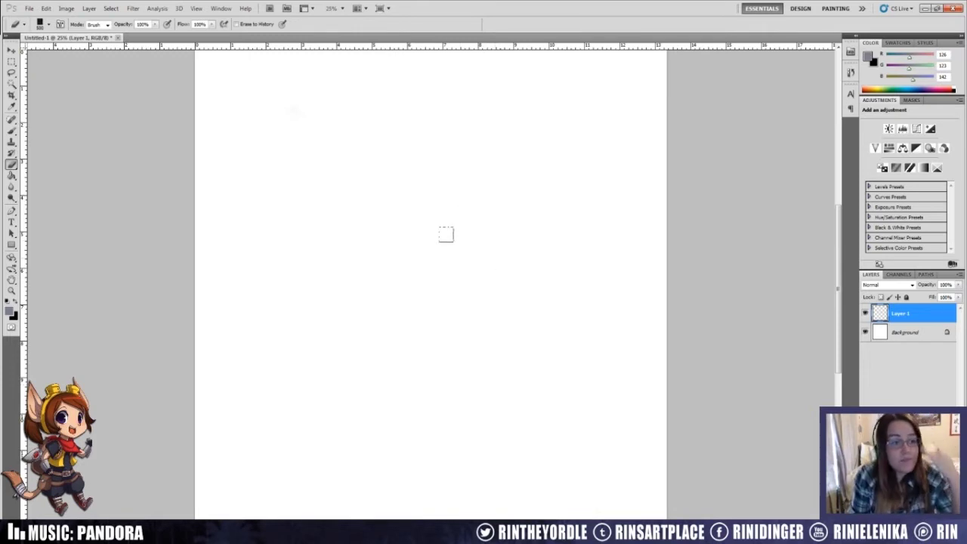
Step: Sketch a round head circle with the Brush tool in the upper middle of the canvas, undoing unsatisfactory strokes
{"action": "key", "text": "v"}
{"action": "key", "text": "b"}
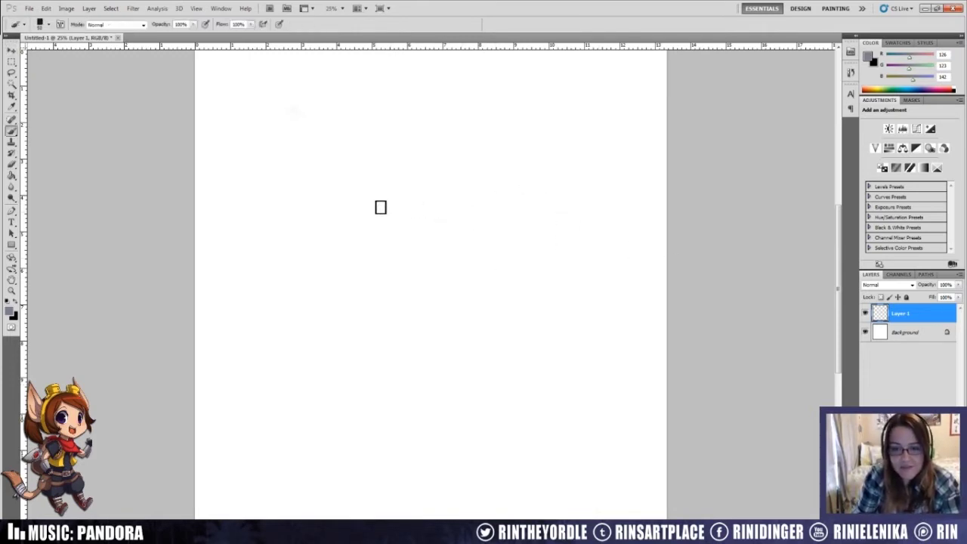
{"action": "key", "text": "ctrl+plus"}
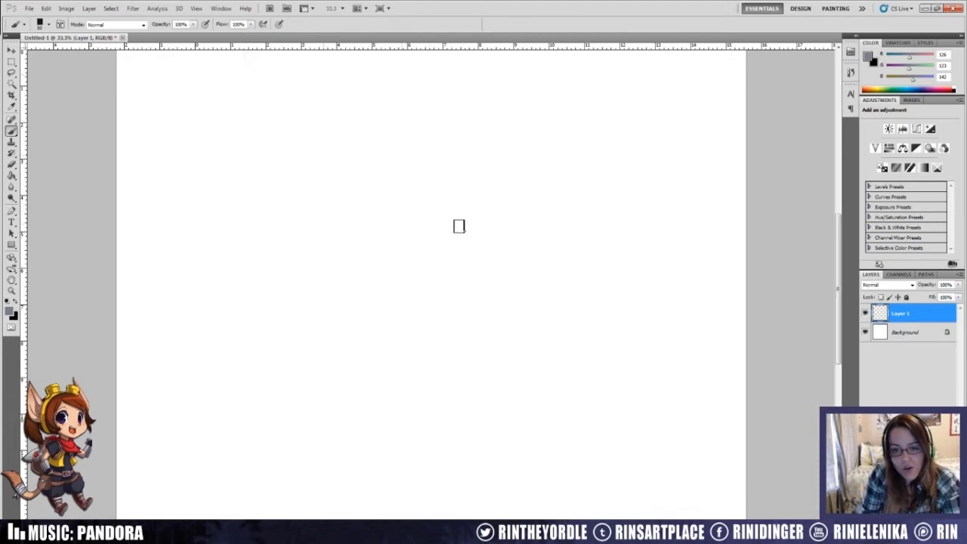
{"action": "mouse_move", "coordinate": [448, 133]}
{"action": "left_mouse_down"}
{"action": "mouse_move", "coordinate": [468, 225]}
{"action": "mouse_move", "coordinate": [395, 211]}
{"action": "mouse_move", "coordinate": [480, 138]}
{"action": "mouse_move", "coordinate": [380, 177]}
{"action": "mouse_move", "coordinate": [437, 124]}
{"action": "mouse_move", "coordinate": [473, 218]}
{"action": "left_mouse_up"}
{"action": "key", "text": "ctrl+z"}
{"action": "key", "text": "ctrl+z"}
{"action": "mouse_move", "coordinate": [446, 127]}
{"action": "left_mouse_down"}
{"action": "mouse_move", "coordinate": [501, 181]}
{"action": "mouse_move", "coordinate": [409, 157]}
{"action": "left_mouse_up"}
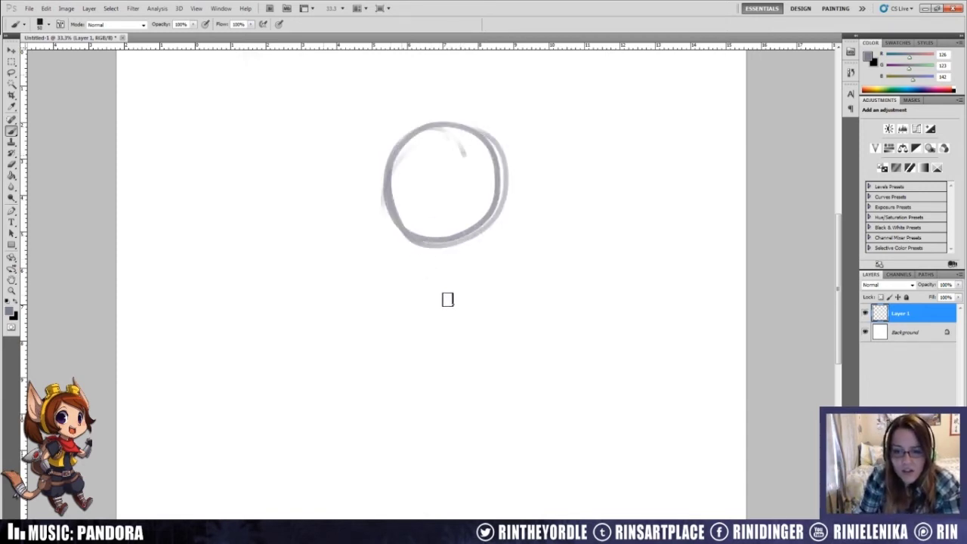
Step: Sketch a tapered, boxy torso under the head circle and undo the stray arm stroke
{"action": "left_click_drag", "start_coordinate": [427, 258], "coordinate": [412, 370]}
{"action": "mouse_move", "coordinate": [431, 260]}
{"action": "left_mouse_down"}
{"action": "mouse_move", "coordinate": [502, 268]}
{"action": "mouse_move", "coordinate": [475, 263]}
{"action": "mouse_move", "coordinate": [489, 275]}
{"action": "mouse_move", "coordinate": [471, 352]}
{"action": "left_mouse_up"}
{"action": "mouse_move", "coordinate": [417, 375]}
{"action": "left_mouse_down"}
{"action": "mouse_move", "coordinate": [482, 353]}
{"action": "mouse_move", "coordinate": [458, 362]}
{"action": "left_mouse_up"}
{"action": "left_click_drag", "start_coordinate": [434, 258], "coordinate": [390, 313]}
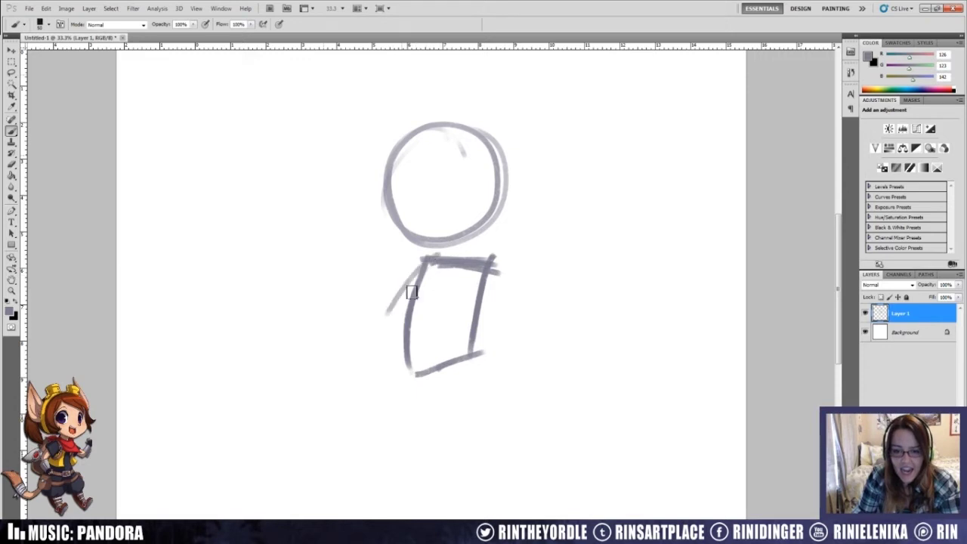
{"action": "key", "text": "ctrl+z"}
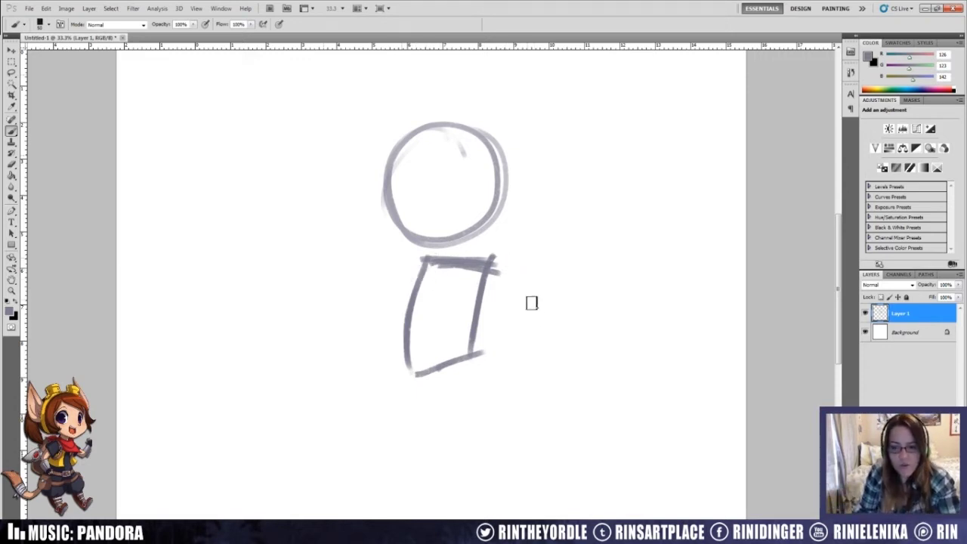
Step: Sketch both arms hanging beside the torso with sleeves and hands, and add a hip block under the waist
{"action": "left_click_drag", "start_coordinate": [496, 265], "coordinate": [529, 366]}
{"action": "mouse_move", "coordinate": [483, 286]}
{"action": "left_mouse_down"}
{"action": "mouse_move", "coordinate": [495, 302]}
{"action": "mouse_move", "coordinate": [498, 387]}
{"action": "left_mouse_up"}
{"action": "left_click_drag", "start_coordinate": [495, 327], "coordinate": [510, 317]}
{"action": "left_click_drag", "start_coordinate": [497, 389], "coordinate": [530, 370]}
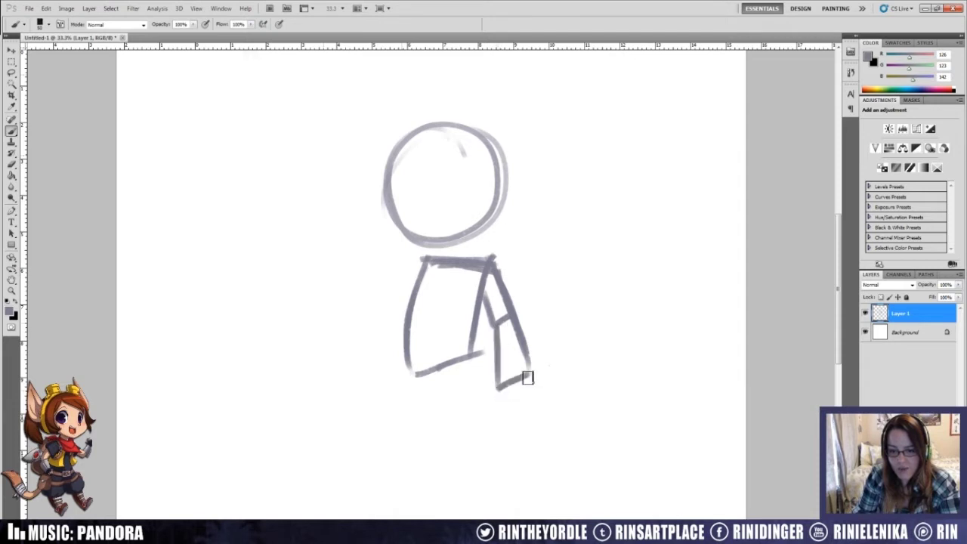
{"action": "mouse_move", "coordinate": [420, 260]}
{"action": "left_mouse_down"}
{"action": "mouse_move", "coordinate": [398, 307]}
{"action": "mouse_move", "coordinate": [402, 332]}
{"action": "mouse_move", "coordinate": [388, 307]}
{"action": "mouse_move", "coordinate": [381, 316]}
{"action": "mouse_move", "coordinate": [360, 391]}
{"action": "mouse_move", "coordinate": [382, 385]}
{"action": "left_mouse_up"}
{"action": "mouse_move", "coordinate": [399, 321]}
{"action": "left_mouse_down"}
{"action": "mouse_move", "coordinate": [388, 400]}
{"action": "mouse_move", "coordinate": [367, 389]}
{"action": "mouse_move", "coordinate": [354, 405]}
{"action": "mouse_move", "coordinate": [352, 392]}
{"action": "mouse_move", "coordinate": [362, 425]}
{"action": "mouse_move", "coordinate": [391, 401]}
{"action": "left_mouse_up"}
{"action": "mouse_move", "coordinate": [498, 388]}
{"action": "left_mouse_down"}
{"action": "mouse_move", "coordinate": [509, 414]}
{"action": "mouse_move", "coordinate": [534, 390]}
{"action": "mouse_move", "coordinate": [537, 406]}
{"action": "mouse_move", "coordinate": [514, 424]}
{"action": "left_mouse_up"}
{"action": "mouse_move", "coordinate": [423, 383]}
{"action": "left_mouse_down"}
{"action": "mouse_move", "coordinate": [477, 379]}
{"action": "mouse_move", "coordinate": [470, 393]}
{"action": "mouse_move", "coordinate": [416, 392]}
{"action": "left_mouse_up"}
Step: Sketch two standing legs below the hip block and thin the left leg's heavy outline with the Eraser
{"action": "left_click_drag", "start_coordinate": [837, 330], "coordinate": [837, 348]}
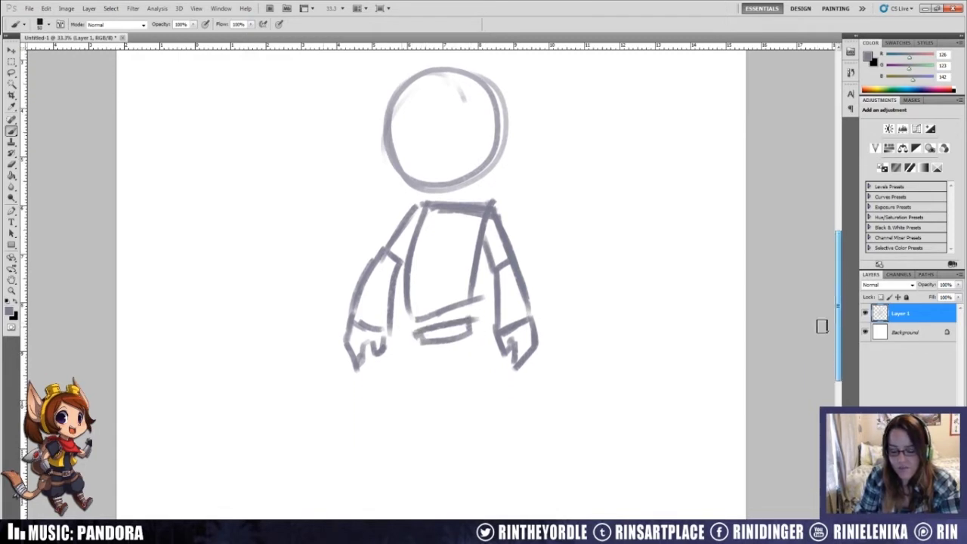
{"action": "mouse_move", "coordinate": [415, 358]}
{"action": "left_mouse_down"}
{"action": "mouse_move", "coordinate": [415, 341]}
{"action": "mouse_move", "coordinate": [456, 389]}
{"action": "mouse_move", "coordinate": [450, 421]}
{"action": "left_mouse_up"}
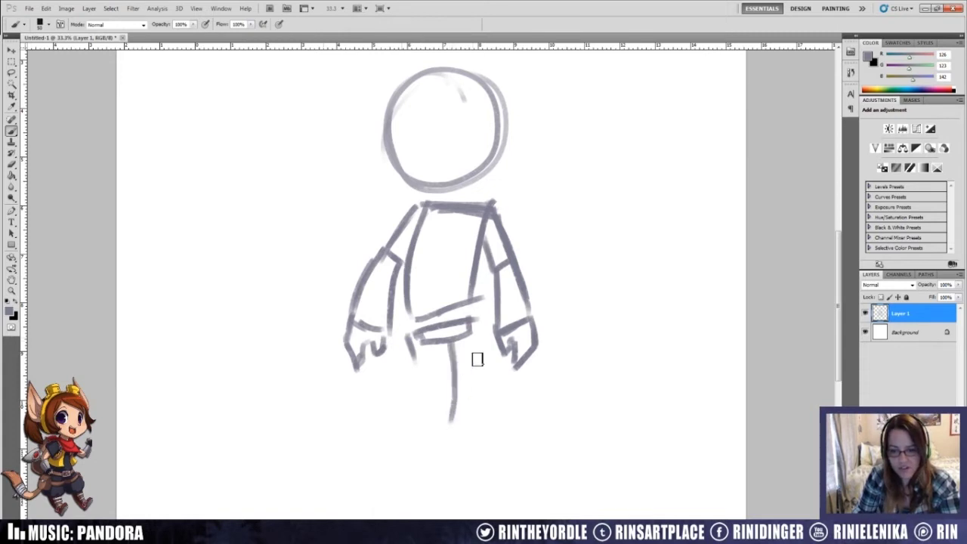
{"action": "mouse_move", "coordinate": [476, 334]}
{"action": "left_mouse_down"}
{"action": "mouse_move", "coordinate": [479, 376]}
{"action": "mouse_move", "coordinate": [454, 375]}
{"action": "mouse_move", "coordinate": [495, 446]}
{"action": "mouse_move", "coordinate": [453, 458]}
{"action": "mouse_move", "coordinate": [446, 437]}
{"action": "left_mouse_up"}
{"action": "mouse_move", "coordinate": [415, 342]}
{"action": "left_mouse_down"}
{"action": "mouse_move", "coordinate": [424, 388]}
{"action": "mouse_move", "coordinate": [446, 374]}
{"action": "mouse_move", "coordinate": [433, 418]}
{"action": "mouse_move", "coordinate": [427, 394]}
{"action": "mouse_move", "coordinate": [421, 451]}
{"action": "left_mouse_up"}
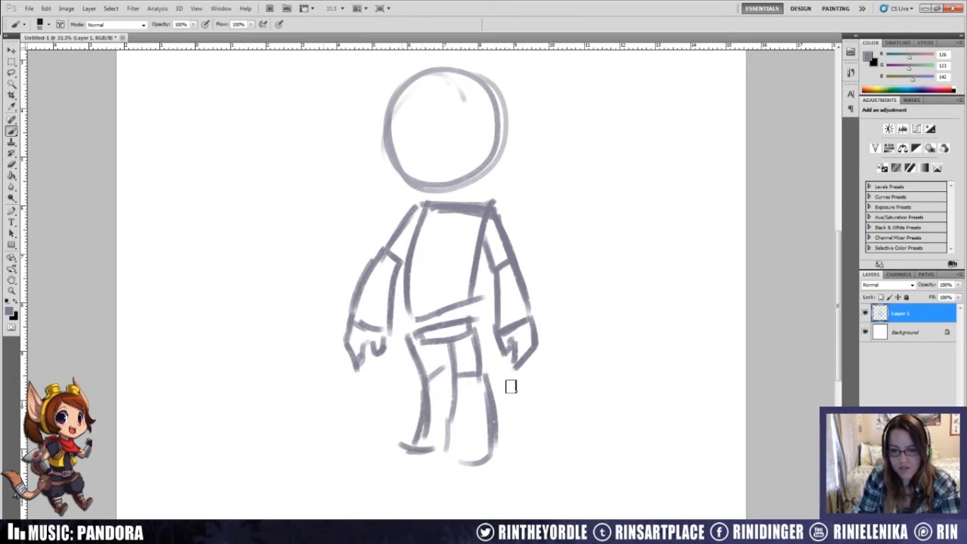
{"action": "key", "text": "e"}
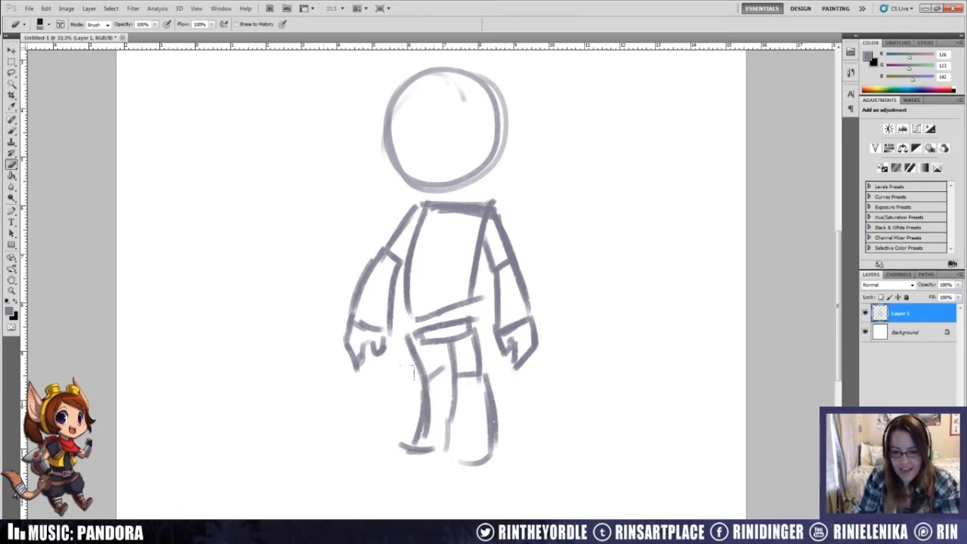
{"action": "left_click_drag", "start_coordinate": [445, 410], "coordinate": [422, 445]}
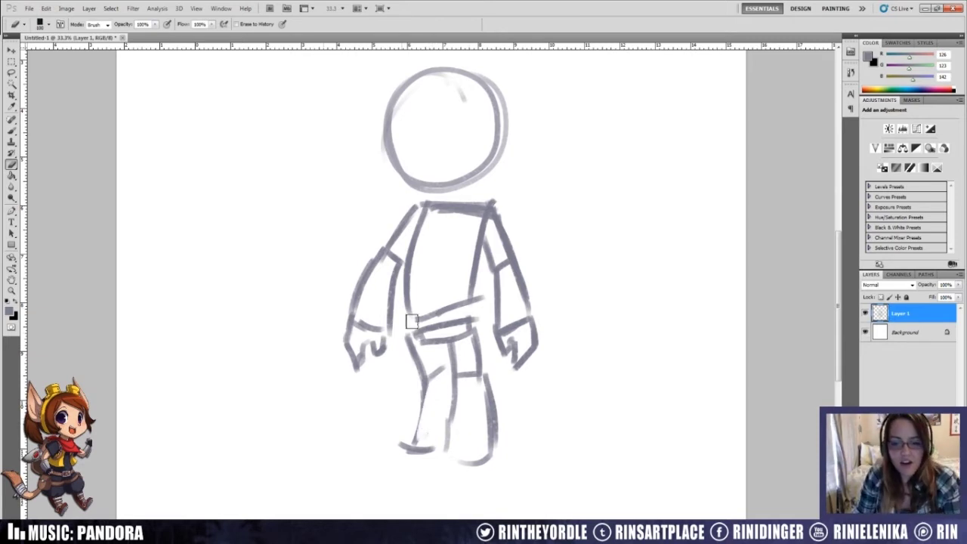
Step: Refine both arms by reinforcing the forearm, sleeve and shoulder lines and defining the fingers
{"action": "key", "text": "b"}
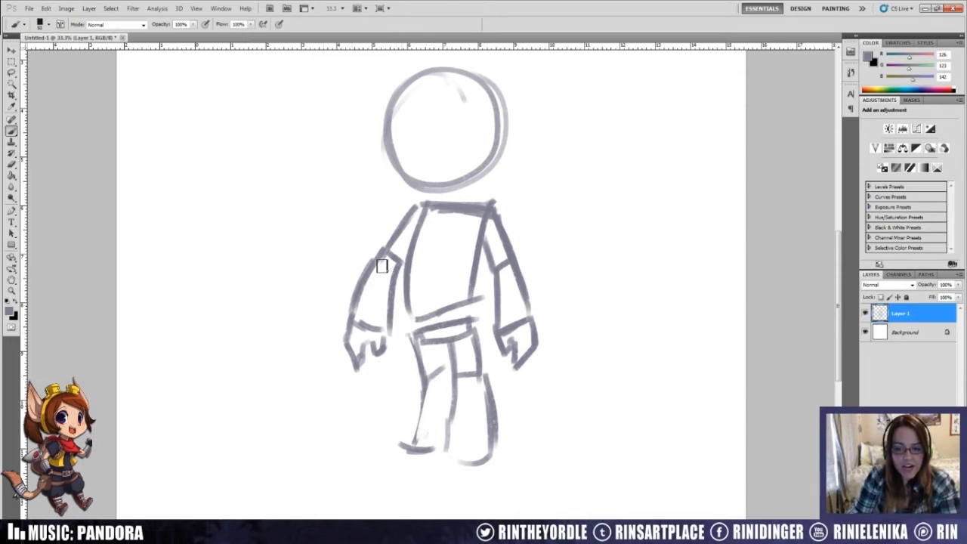
{"action": "mouse_move", "coordinate": [398, 266]}
{"action": "left_mouse_down"}
{"action": "mouse_move", "coordinate": [388, 334]}
{"action": "mouse_move", "coordinate": [367, 356]}
{"action": "mouse_move", "coordinate": [371, 372]}
{"action": "mouse_move", "coordinate": [378, 367]}
{"action": "left_mouse_up"}
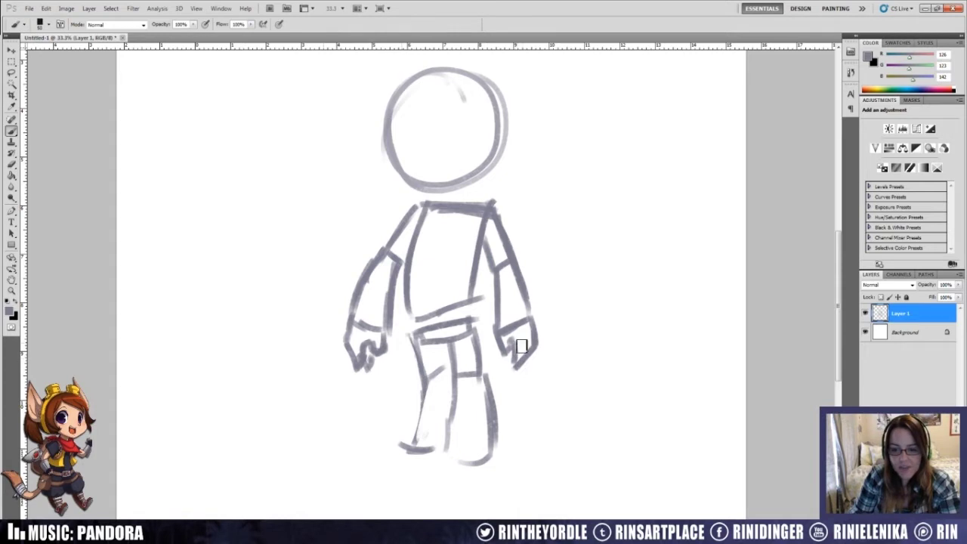
{"action": "key", "text": "e"}
{"action": "key", "text": "b"}
{"action": "mouse_move", "coordinate": [514, 340]}
{"action": "left_mouse_down"}
{"action": "mouse_move", "coordinate": [516, 369]}
{"action": "mouse_move", "coordinate": [533, 358]}
{"action": "left_mouse_up"}
{"action": "left_click_drag", "start_coordinate": [500, 268], "coordinate": [521, 263]}
{"action": "left_click_drag", "start_coordinate": [416, 234], "coordinate": [402, 258]}
{"action": "left_click_drag", "start_coordinate": [485, 225], "coordinate": [491, 254]}
Step: Draw a short neck and a V-shaped neckerchief at the top of the torso, and erase the overlapping lines inside
{"action": "mouse_move", "coordinate": [446, 190]}
{"action": "left_mouse_down"}
{"action": "mouse_move", "coordinate": [446, 204]}
{"action": "mouse_move", "coordinate": [466, 202]}
{"action": "mouse_move", "coordinate": [439, 208]}
{"action": "mouse_move", "coordinate": [470, 195]}
{"action": "mouse_move", "coordinate": [483, 211]}
{"action": "mouse_move", "coordinate": [460, 218]}
{"action": "mouse_move", "coordinate": [477, 212]}
{"action": "left_mouse_up"}
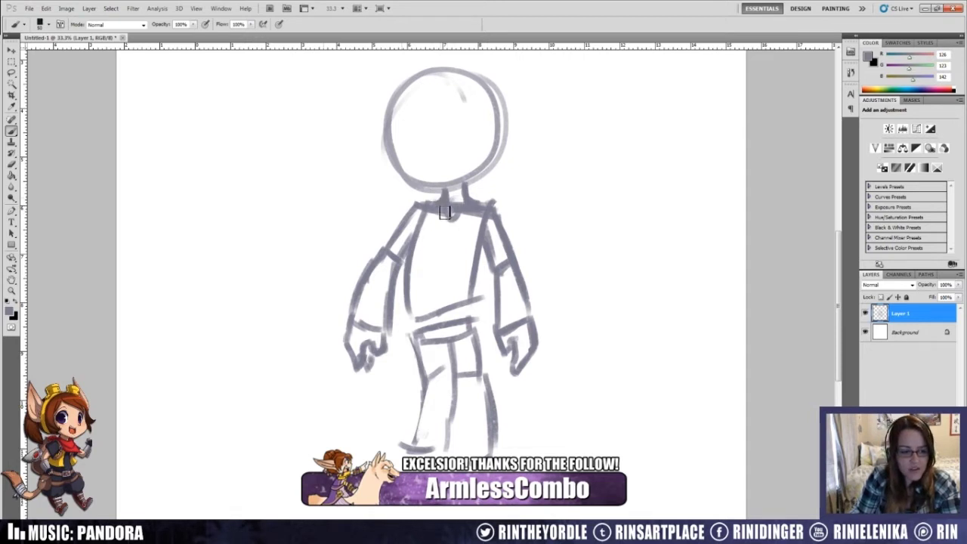
{"action": "mouse_move", "coordinate": [454, 203]}
{"action": "left_mouse_down"}
{"action": "mouse_move", "coordinate": [503, 186]}
{"action": "mouse_move", "coordinate": [499, 208]}
{"action": "mouse_move", "coordinate": [436, 237]}
{"action": "left_mouse_up"}
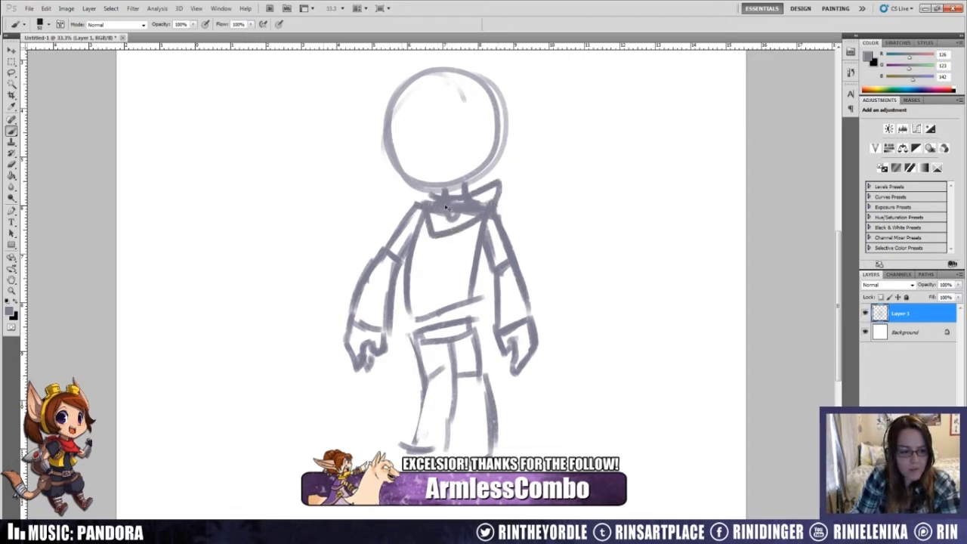
{"action": "key", "text": "ctrl+z"}
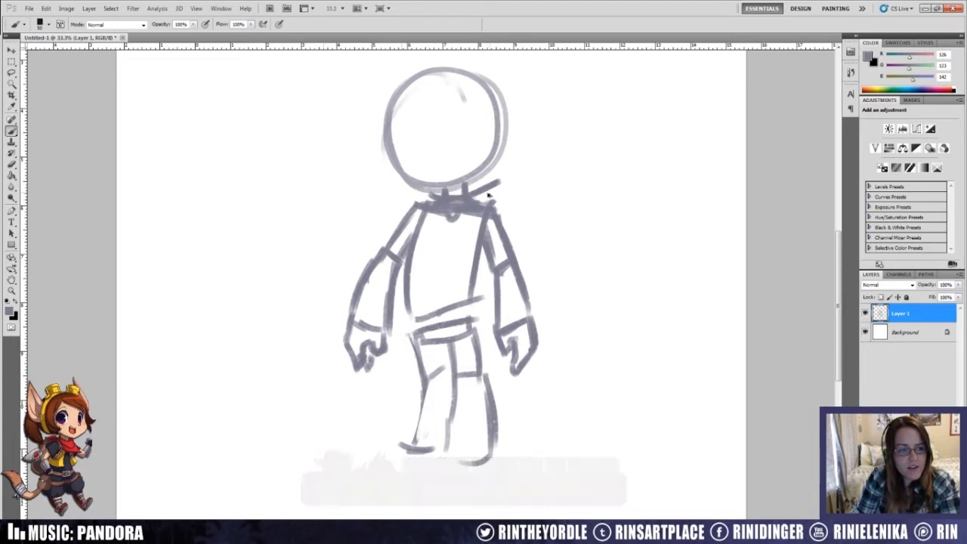
{"action": "key", "text": "e"}
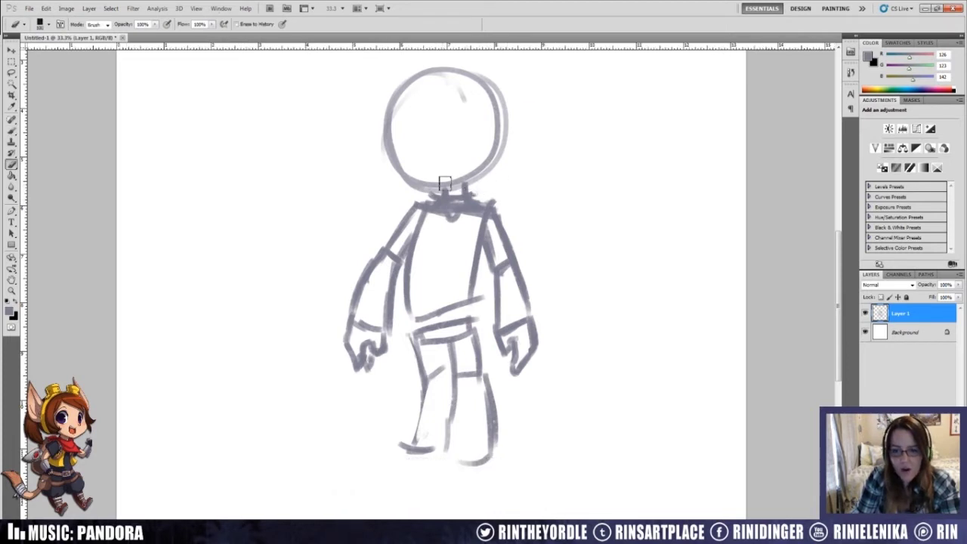
{"action": "key", "text": "b"}
{"action": "mouse_move", "coordinate": [487, 190]}
{"action": "left_mouse_down"}
{"action": "mouse_move", "coordinate": [476, 215]}
{"action": "mouse_move", "coordinate": [433, 214]}
{"action": "mouse_move", "coordinate": [432, 255]}
{"action": "left_mouse_up"}
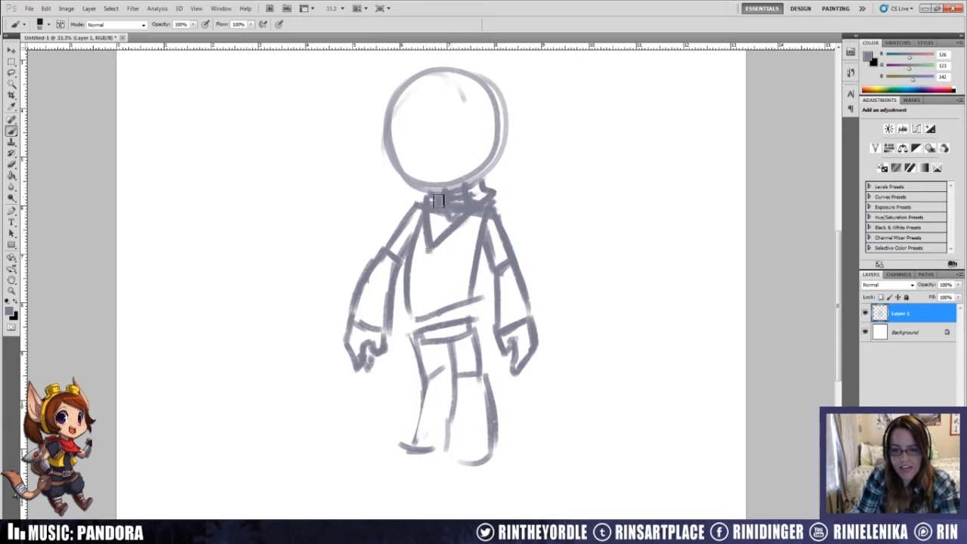
{"action": "key", "text": "e"}
{"action": "mouse_move", "coordinate": [450, 205]}
{"action": "left_mouse_down"}
{"action": "mouse_move", "coordinate": [467, 198]}
{"action": "mouse_move", "coordinate": [439, 222]}
{"action": "mouse_move", "coordinate": [463, 189]}
{"action": "mouse_move", "coordinate": [422, 188]}
{"action": "left_mouse_up"}
Step: Reshape the left contour of the face and draw a curved vertical centre guideline on the head
{"action": "key", "text": "b"}
{"action": "mouse_move", "coordinate": [395, 125]}
{"action": "left_mouse_down"}
{"action": "mouse_move", "coordinate": [396, 180]}
{"action": "mouse_move", "coordinate": [395, 142]}
{"action": "mouse_move", "coordinate": [385, 139]}
{"action": "mouse_move", "coordinate": [390, 188]}
{"action": "left_mouse_up"}
{"action": "key", "text": "e"}
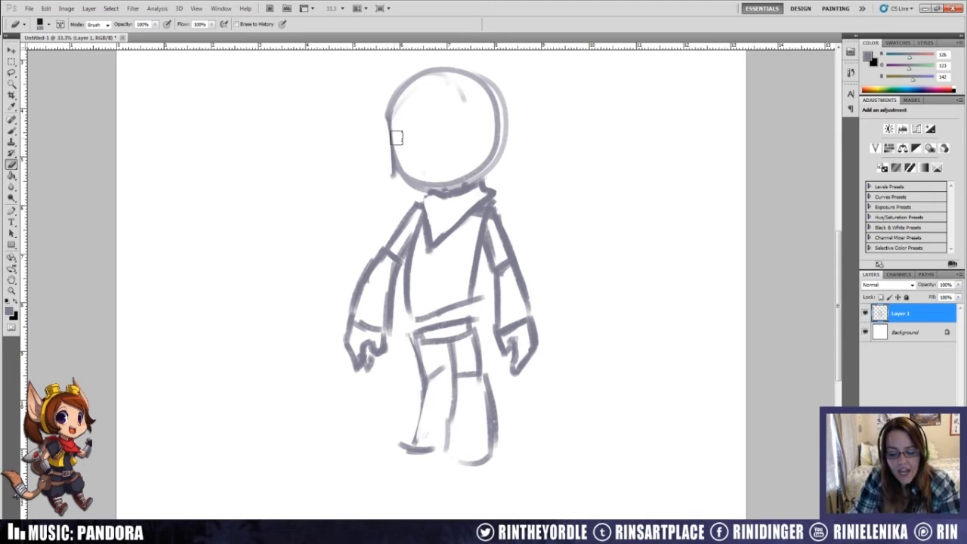
{"action": "key", "text": "b"}
{"action": "left_click_drag", "start_coordinate": [438, 83], "coordinate": [429, 189]}
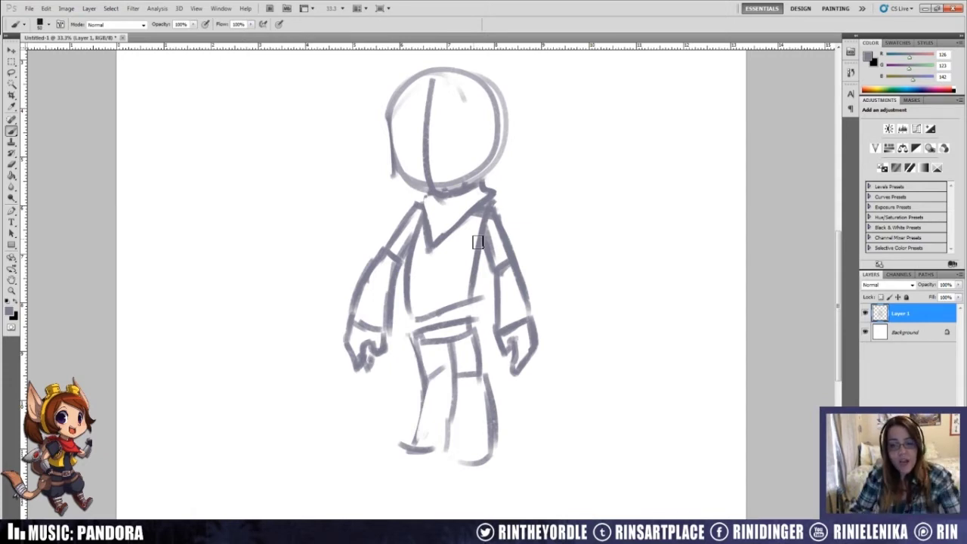
Step: Define the cheeks and jawline along the lower edge of the head, undoing the trial cheek circles
{"action": "left_click_drag", "start_coordinate": [417, 158], "coordinate": [423, 196]}
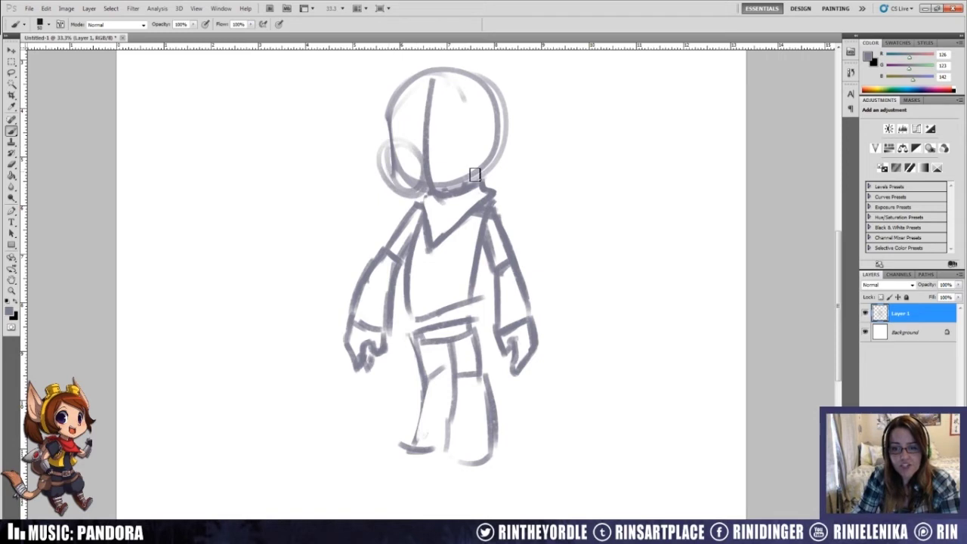
{"action": "key", "text": "ctrl+z"}
{"action": "mouse_move", "coordinate": [395, 167]}
{"action": "left_mouse_down"}
{"action": "mouse_move", "coordinate": [399, 158]}
{"action": "mouse_move", "coordinate": [415, 186]}
{"action": "left_mouse_up"}
{"action": "mouse_move", "coordinate": [475, 160]}
{"action": "left_mouse_down"}
{"action": "mouse_move", "coordinate": [485, 175]}
{"action": "mouse_move", "coordinate": [471, 153]}
{"action": "left_mouse_up"}
{"action": "key", "text": "ctrl+z"}
{"action": "mouse_move", "coordinate": [400, 147]}
{"action": "left_mouse_down"}
{"action": "mouse_move", "coordinate": [396, 123]}
{"action": "mouse_move", "coordinate": [394, 164]}
{"action": "mouse_move", "coordinate": [432, 197]}
{"action": "mouse_move", "coordinate": [425, 194]}
{"action": "mouse_move", "coordinate": [486, 177]}
{"action": "left_mouse_up"}
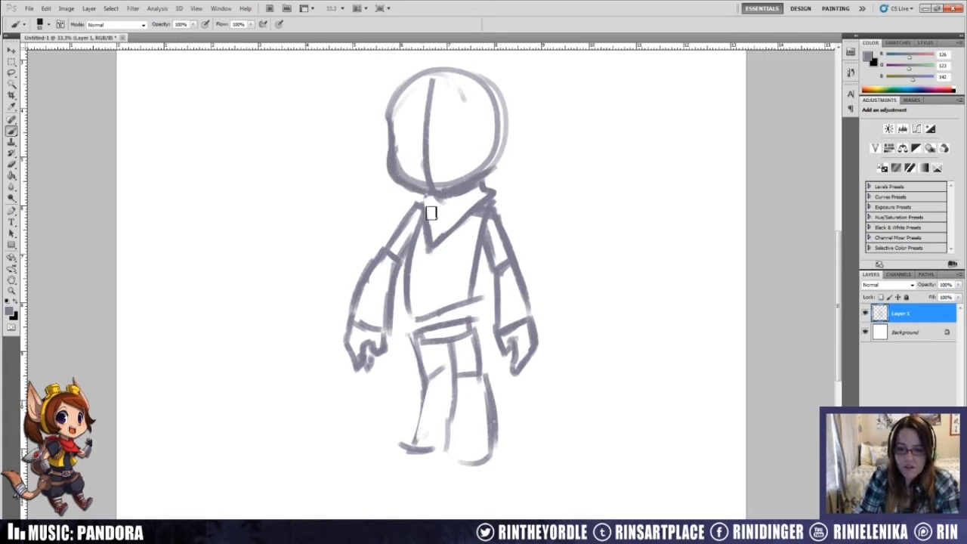
Step: Draw an open vest with pointed shoulder flaps along both sides of the torso
{"action": "mouse_move", "coordinate": [419, 210]}
{"action": "left_mouse_down"}
{"action": "mouse_move", "coordinate": [399, 218]}
{"action": "mouse_move", "coordinate": [402, 231]}
{"action": "left_mouse_up"}
{"action": "mouse_move", "coordinate": [490, 213]}
{"action": "left_mouse_down"}
{"action": "mouse_move", "coordinate": [509, 216]}
{"action": "mouse_move", "coordinate": [480, 239]}
{"action": "mouse_move", "coordinate": [466, 294]}
{"action": "left_mouse_up"}
{"action": "mouse_move", "coordinate": [428, 226]}
{"action": "left_mouse_down"}
{"action": "mouse_move", "coordinate": [418, 307]}
{"action": "mouse_move", "coordinate": [410, 296]}
{"action": "mouse_move", "coordinate": [463, 305]}
{"action": "left_mouse_up"}
Step: Draw the eyes and eyebrows on the face and erase the centre guideline crossing it
{"action": "mouse_move", "coordinate": [412, 127]}
{"action": "left_mouse_down"}
{"action": "mouse_move", "coordinate": [420, 132]}
{"action": "mouse_move", "coordinate": [401, 139]}
{"action": "mouse_move", "coordinate": [414, 144]}
{"action": "mouse_move", "coordinate": [449, 118]}
{"action": "mouse_move", "coordinate": [453, 131]}
{"action": "mouse_move", "coordinate": [463, 126]}
{"action": "mouse_move", "coordinate": [454, 145]}
{"action": "mouse_move", "coordinate": [464, 152]}
{"action": "left_mouse_up"}
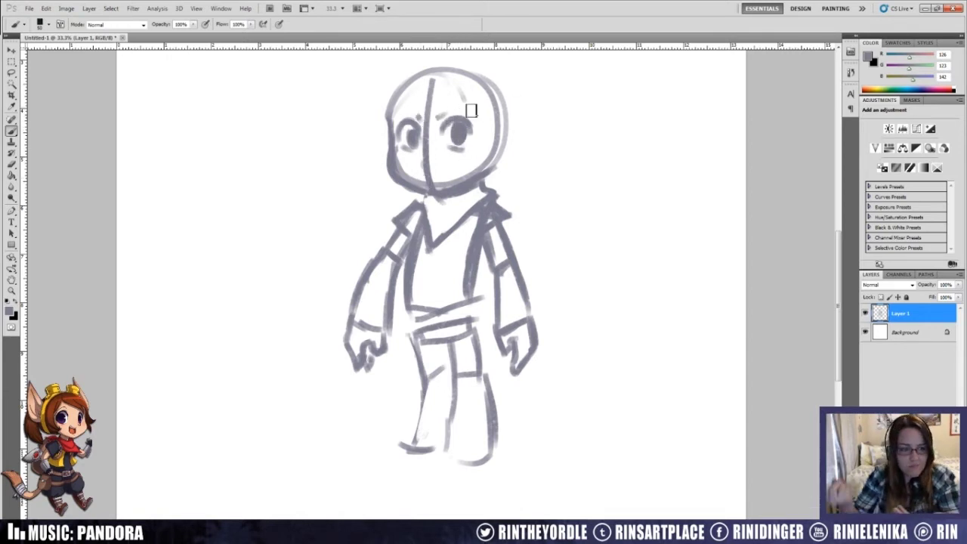
{"action": "key", "text": "e"}
{"action": "mouse_move", "coordinate": [434, 151]}
{"action": "left_mouse_down"}
{"action": "mouse_move", "coordinate": [432, 125]}
{"action": "mouse_move", "coordinate": [426, 170]}
{"action": "mouse_move", "coordinate": [434, 179]}
{"action": "mouse_move", "coordinate": [404, 161]}
{"action": "mouse_move", "coordinate": [407, 173]}
{"action": "mouse_move", "coordinate": [476, 170]}
{"action": "mouse_move", "coordinate": [464, 135]}
{"action": "mouse_move", "coordinate": [417, 147]}
{"action": "mouse_move", "coordinate": [411, 107]}
{"action": "mouse_move", "coordinate": [400, 124]}
{"action": "mouse_move", "coordinate": [451, 109]}
{"action": "mouse_move", "coordinate": [406, 120]}
{"action": "mouse_move", "coordinate": [418, 106]}
{"action": "mouse_move", "coordinate": [430, 134]}
{"action": "mouse_move", "coordinate": [476, 137]}
{"action": "left_mouse_up"}
{"action": "key", "text": "b"}
{"action": "key", "text": "ctrl+z"}
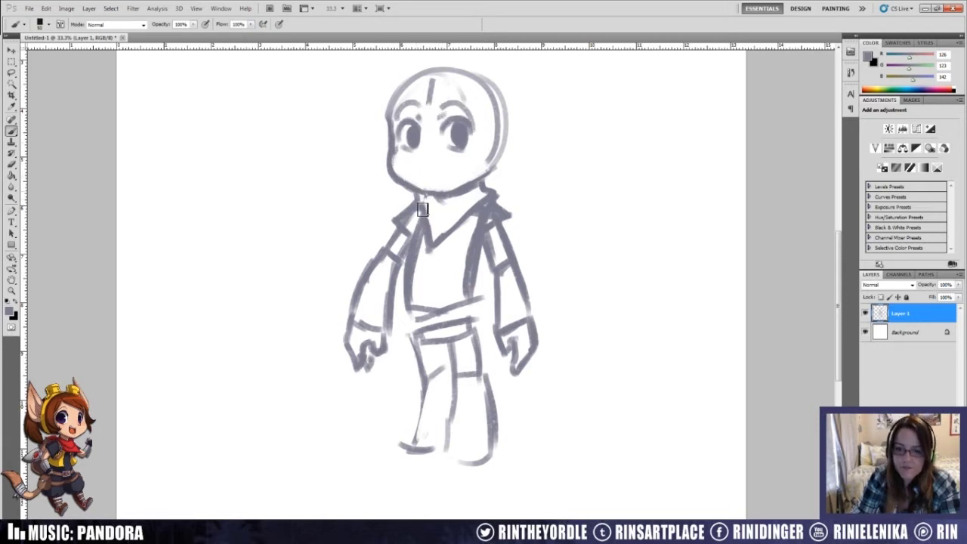
Step: Erase the left arm and redraw it bent at the elbow with the hand resting on the hip
{"action": "key", "text": "e"}
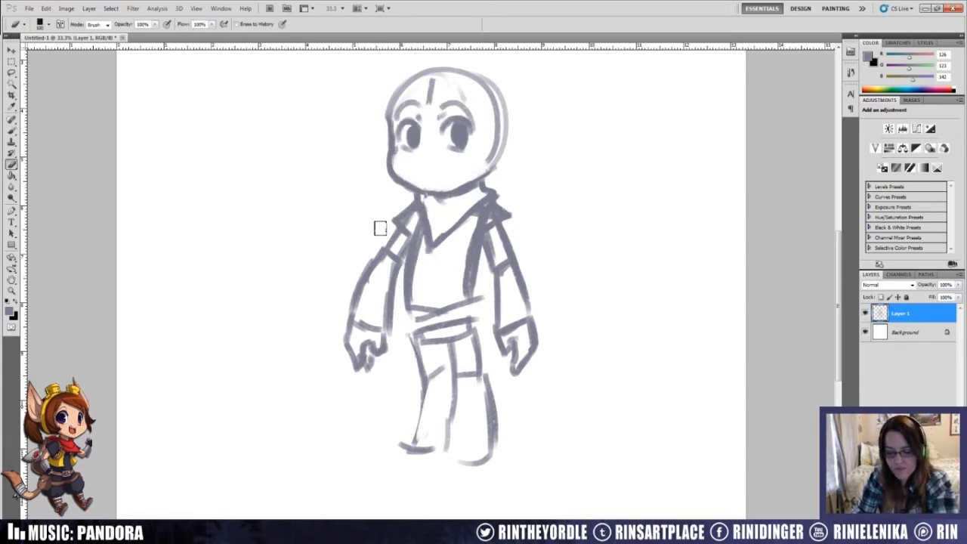
{"action": "mouse_move", "coordinate": [385, 243]}
{"action": "left_mouse_down"}
{"action": "mouse_move", "coordinate": [367, 278]}
{"action": "mouse_move", "coordinate": [371, 263]}
{"action": "left_mouse_up"}
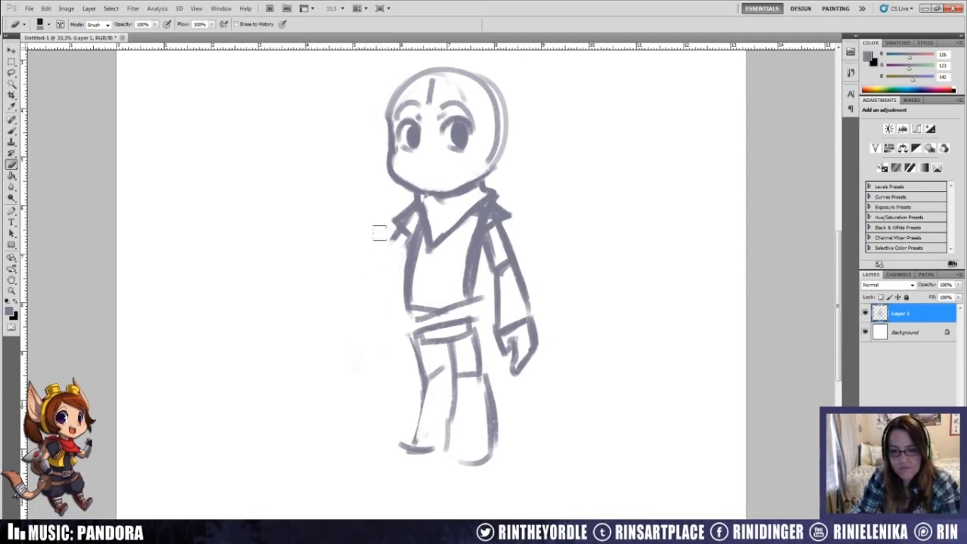
{"action": "key", "text": "b"}
{"action": "left_click_drag", "start_coordinate": [399, 231], "coordinate": [364, 264]}
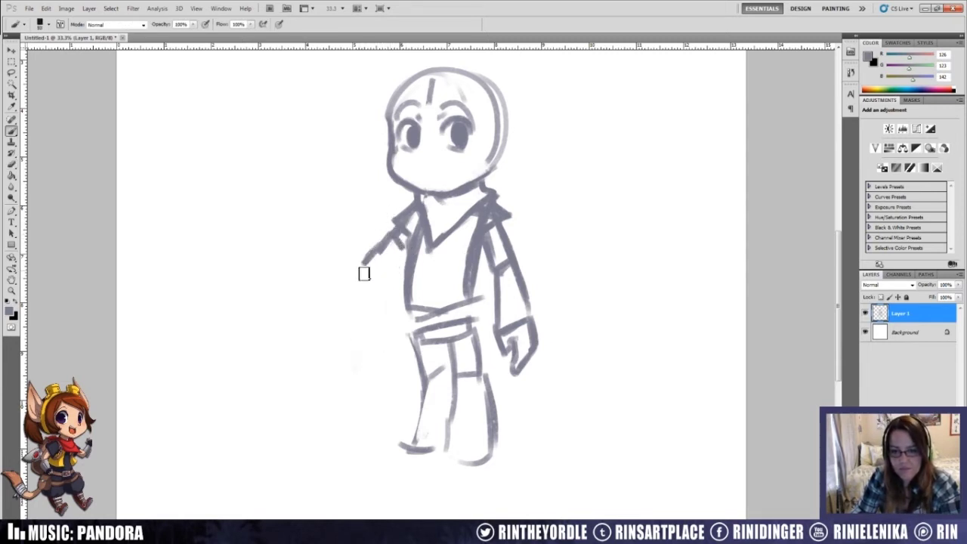
{"action": "mouse_move", "coordinate": [392, 234]}
{"action": "left_mouse_down"}
{"action": "mouse_move", "coordinate": [372, 253]}
{"action": "mouse_move", "coordinate": [395, 242]}
{"action": "mouse_move", "coordinate": [378, 220]}
{"action": "mouse_move", "coordinate": [355, 268]}
{"action": "mouse_move", "coordinate": [401, 232]}
{"action": "mouse_move", "coordinate": [396, 254]}
{"action": "mouse_move", "coordinate": [383, 246]}
{"action": "mouse_move", "coordinate": [370, 266]}
{"action": "mouse_move", "coordinate": [405, 304]}
{"action": "mouse_move", "coordinate": [403, 319]}
{"action": "mouse_move", "coordinate": [511, 296]}
{"action": "mouse_move", "coordinate": [501, 289]}
{"action": "mouse_move", "coordinate": [452, 327]}
{"action": "mouse_move", "coordinate": [444, 313]}
{"action": "mouse_move", "coordinate": [455, 323]}
{"action": "mouse_move", "coordinate": [415, 384]}
{"action": "mouse_move", "coordinate": [400, 443]}
{"action": "mouse_move", "coordinate": [453, 438]}
{"action": "mouse_move", "coordinate": [489, 406]}
{"action": "left_mouse_up"}
Step: Clear the old leg lines and redraw the right leg in a wider, flared stance
{"action": "key", "text": "e"}
{"action": "key", "text": "b"}
{"action": "key", "text": "e"}
{"action": "key", "text": "b"}
{"action": "mouse_move", "coordinate": [427, 326]}
{"action": "left_mouse_down"}
{"action": "mouse_move", "coordinate": [468, 335]}
{"action": "mouse_move", "coordinate": [474, 414]}
{"action": "left_mouse_up"}
{"action": "mouse_move", "coordinate": [478, 315]}
{"action": "left_mouse_down"}
{"action": "mouse_move", "coordinate": [482, 359]}
{"action": "mouse_move", "coordinate": [493, 352]}
{"action": "mouse_move", "coordinate": [484, 337]}
{"action": "mouse_move", "coordinate": [521, 445]}
{"action": "left_mouse_up"}
{"action": "left_click_drag", "start_coordinate": [471, 382], "coordinate": [461, 437]}
Step: Redraw the left leg spread outward with a thigh band and a flared hem
{"action": "left_click_drag", "start_coordinate": [409, 315], "coordinate": [396, 360]}
{"action": "mouse_move", "coordinate": [400, 351]}
{"action": "left_mouse_down"}
{"action": "mouse_move", "coordinate": [430, 364]}
{"action": "mouse_move", "coordinate": [437, 341]}
{"action": "left_mouse_up"}
{"action": "left_click_drag", "start_coordinate": [433, 334], "coordinate": [426, 420]}
{"action": "left_click_drag", "start_coordinate": [408, 349], "coordinate": [372, 418]}
{"action": "left_click_drag", "start_coordinate": [400, 367], "coordinate": [360, 420]}
{"action": "left_click_drag", "start_coordinate": [357, 416], "coordinate": [432, 428]}
Step: Add a curved tail behind the right hip and detail lines between the legs and down the shirt front
{"action": "mouse_move", "coordinate": [444, 332]}
{"action": "left_mouse_down"}
{"action": "mouse_move", "coordinate": [583, 409]}
{"action": "mouse_move", "coordinate": [588, 400]}
{"action": "mouse_move", "coordinate": [550, 355]}
{"action": "left_mouse_up"}
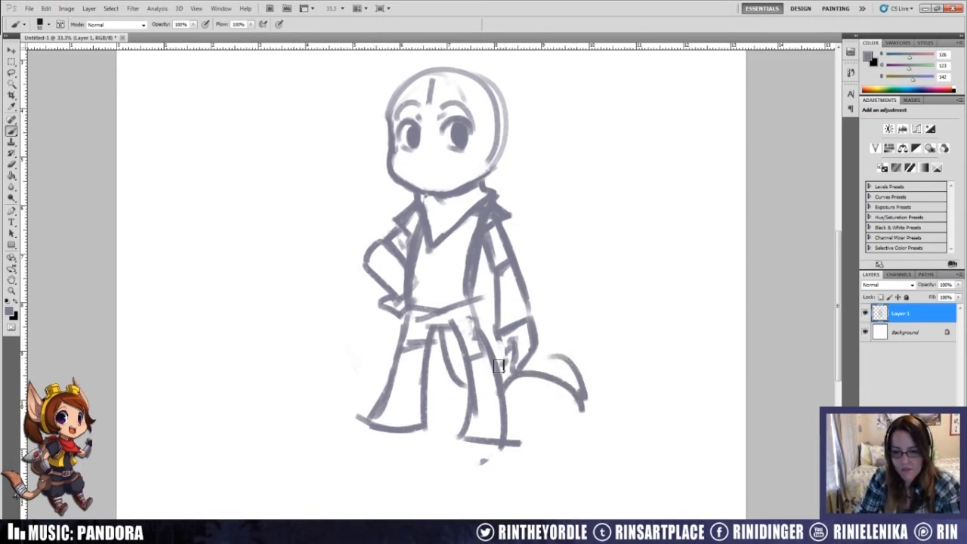
{"action": "left_click_drag", "start_coordinate": [450, 325], "coordinate": [464, 392]}
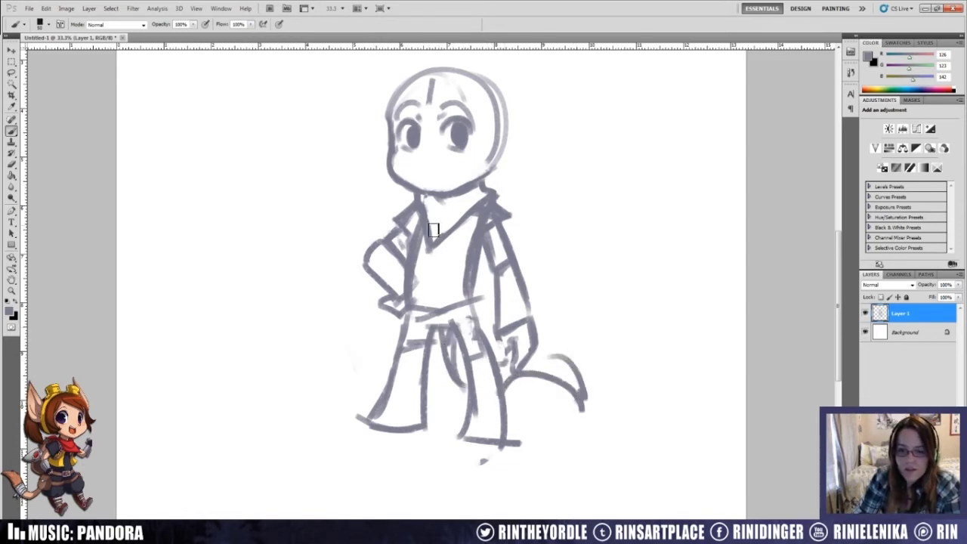
{"action": "left_click_drag", "start_coordinate": [427, 199], "coordinate": [444, 293]}
Step: Erase the rough hems of both trouser legs and redraw the lower edges with flatter, cleaner lines
{"action": "key", "text": "e"}
{"action": "left_click_drag", "start_coordinate": [352, 412], "coordinate": [423, 429]}
{"action": "key", "text": "b"}
{"action": "left_click_drag", "start_coordinate": [360, 432], "coordinate": [428, 431]}
{"action": "left_click_drag", "start_coordinate": [396, 384], "coordinate": [374, 429]}
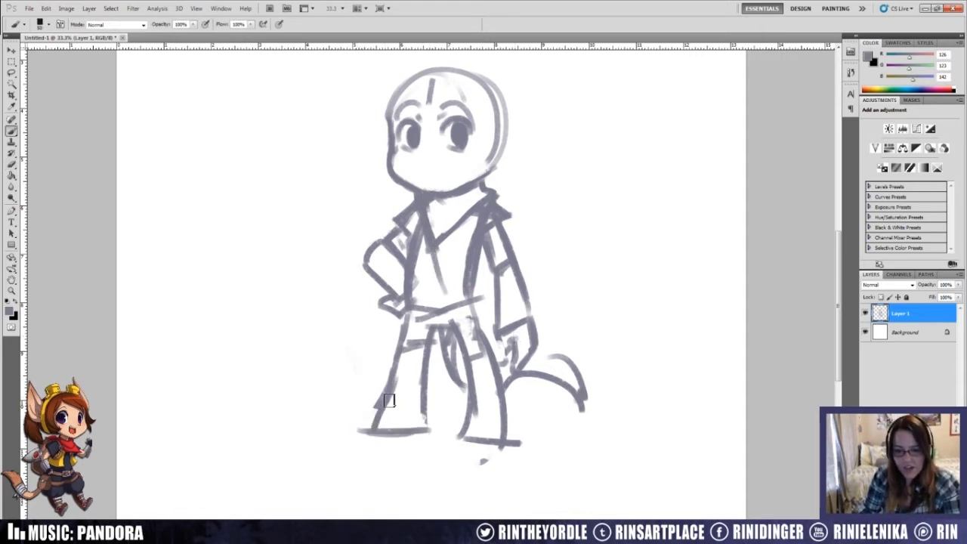
{"action": "key", "text": "e"}
{"action": "mouse_move", "coordinate": [452, 436]}
{"action": "left_mouse_down"}
{"action": "mouse_move", "coordinate": [514, 446]}
{"action": "mouse_move", "coordinate": [466, 382]}
{"action": "mouse_move", "coordinate": [465, 434]}
{"action": "left_mouse_up"}
{"action": "key", "text": "b"}
{"action": "left_click_drag", "start_coordinate": [475, 387], "coordinate": [461, 440]}
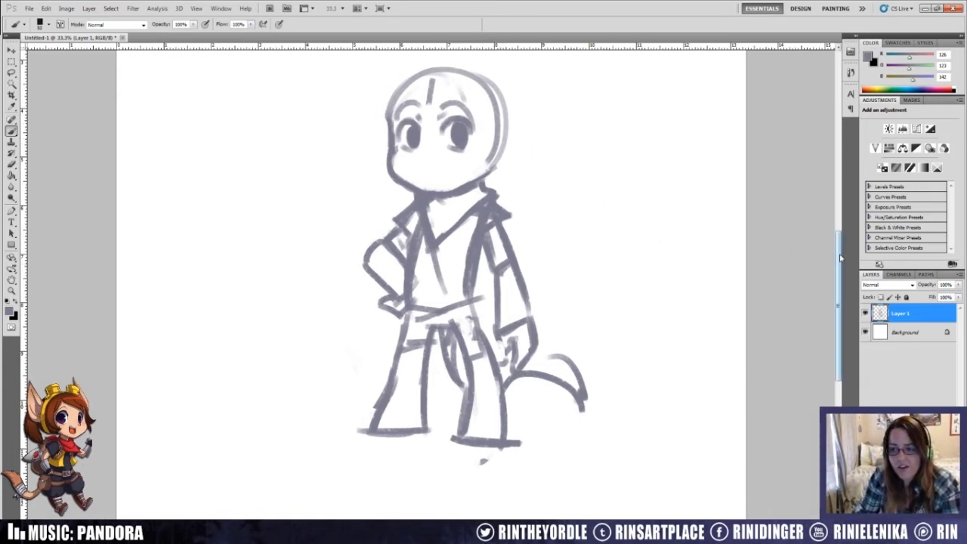
{"action": "scroll", "coordinate": [841, 317], "scroll_direction": "up", "scroll_amount": 2}
{"action": "mouse_move", "coordinate": [369, 143]}
{"action": "left_mouse_down"}
{"action": "mouse_move", "coordinate": [382, 155]}
{"action": "mouse_move", "coordinate": [356, 135]}
{"action": "mouse_move", "coordinate": [375, 176]}
{"action": "mouse_move", "coordinate": [398, 183]}
{"action": "left_mouse_up"}
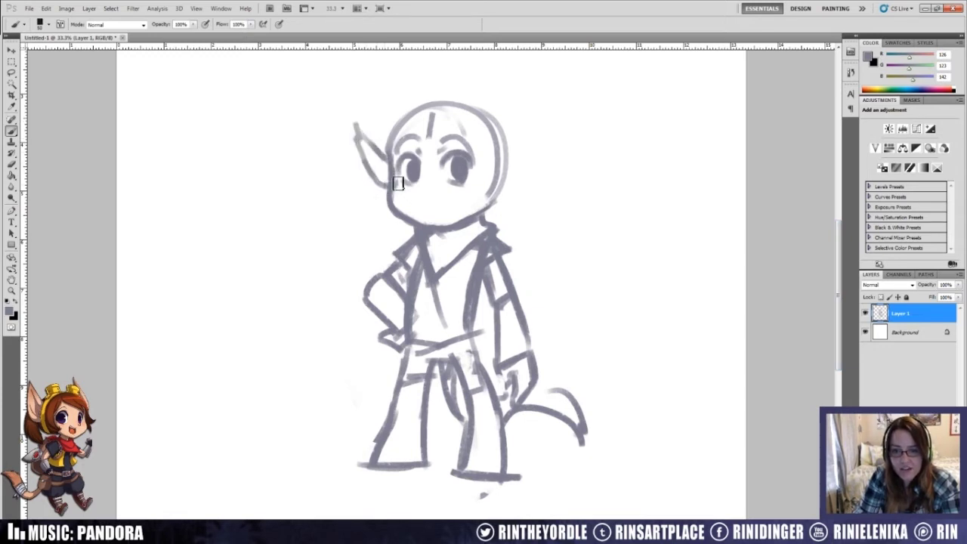
{"action": "key", "text": "e"}
{"action": "left_click_drag", "start_coordinate": [355, 108], "coordinate": [361, 177]}
{"action": "key", "text": "b"}
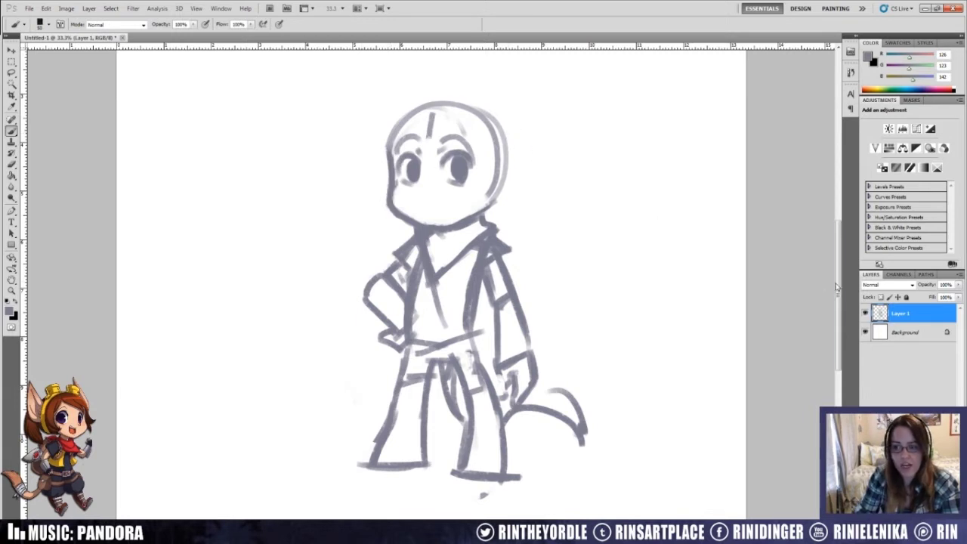
Step: Draw a tall, upright pointed ear on each side of the head
{"action": "scroll", "coordinate": [837, 282], "scroll_direction": "up", "scroll_amount": 2}
{"action": "mouse_move", "coordinate": [490, 178]}
{"action": "left_mouse_down"}
{"action": "mouse_move", "coordinate": [487, 147]}
{"action": "mouse_move", "coordinate": [510, 82]}
{"action": "mouse_move", "coordinate": [537, 190]}
{"action": "mouse_move", "coordinate": [502, 219]}
{"action": "left_mouse_up"}
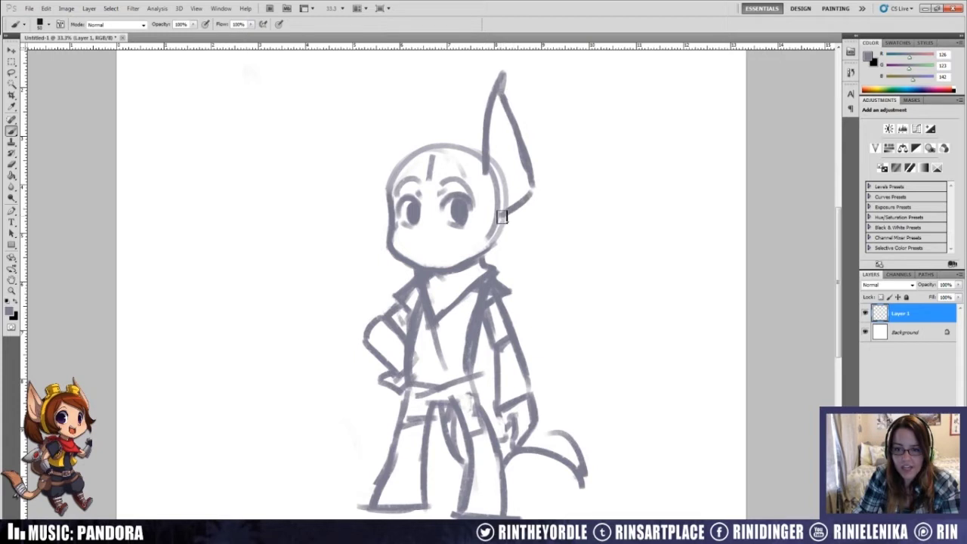
{"action": "mouse_move", "coordinate": [397, 162]}
{"action": "left_mouse_down"}
{"action": "mouse_move", "coordinate": [388, 83]}
{"action": "mouse_move", "coordinate": [371, 212]}
{"action": "mouse_move", "coordinate": [391, 224]}
{"action": "left_mouse_up"}
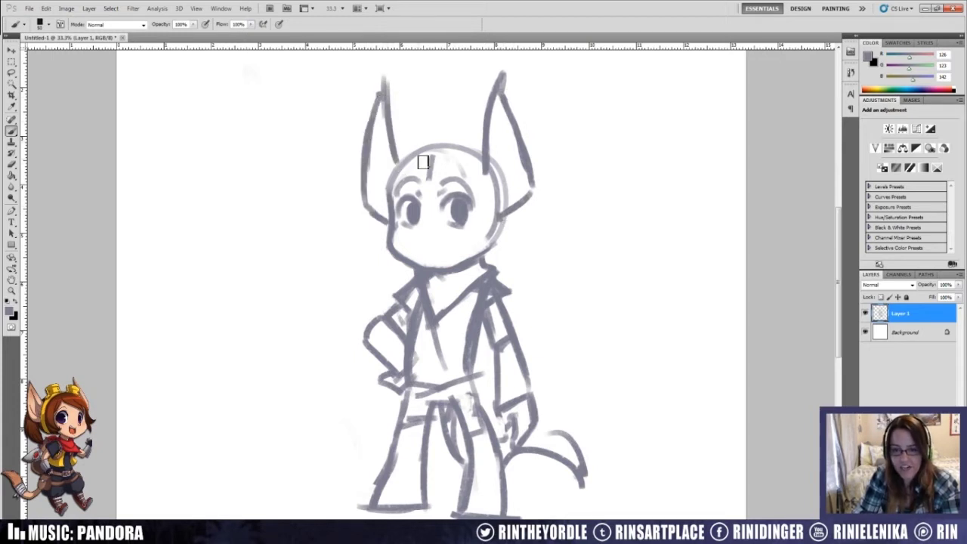
Step: Erase the forehead guide line and draw swept bangs with hair framing both sides of the face
{"action": "key", "text": "e"}
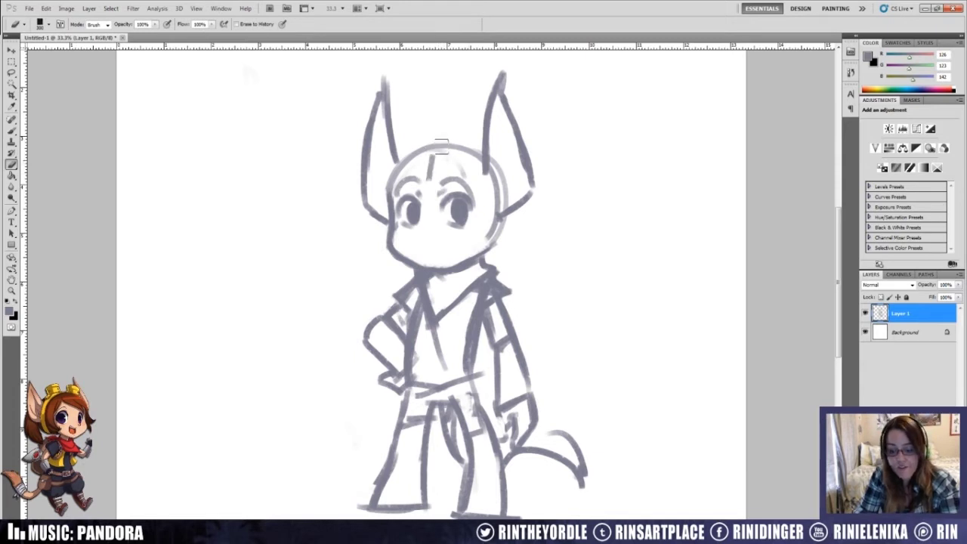
{"action": "mouse_move", "coordinate": [432, 156]}
{"action": "left_mouse_down"}
{"action": "mouse_move", "coordinate": [453, 164]}
{"action": "mouse_move", "coordinate": [419, 171]}
{"action": "mouse_move", "coordinate": [430, 189]}
{"action": "left_mouse_up"}
{"action": "key", "text": "b"}
{"action": "mouse_move", "coordinate": [435, 160]}
{"action": "left_mouse_down"}
{"action": "mouse_move", "coordinate": [478, 193]}
{"action": "mouse_move", "coordinate": [480, 218]}
{"action": "left_mouse_up"}
{"action": "mouse_move", "coordinate": [491, 180]}
{"action": "left_mouse_down"}
{"action": "mouse_move", "coordinate": [479, 250]}
{"action": "mouse_move", "coordinate": [469, 254]}
{"action": "left_mouse_up"}
{"action": "mouse_move", "coordinate": [408, 149]}
{"action": "left_mouse_down"}
{"action": "mouse_move", "coordinate": [427, 191]}
{"action": "mouse_move", "coordinate": [393, 194]}
{"action": "mouse_move", "coordinate": [395, 178]}
{"action": "mouse_move", "coordinate": [378, 229]}
{"action": "left_mouse_up"}
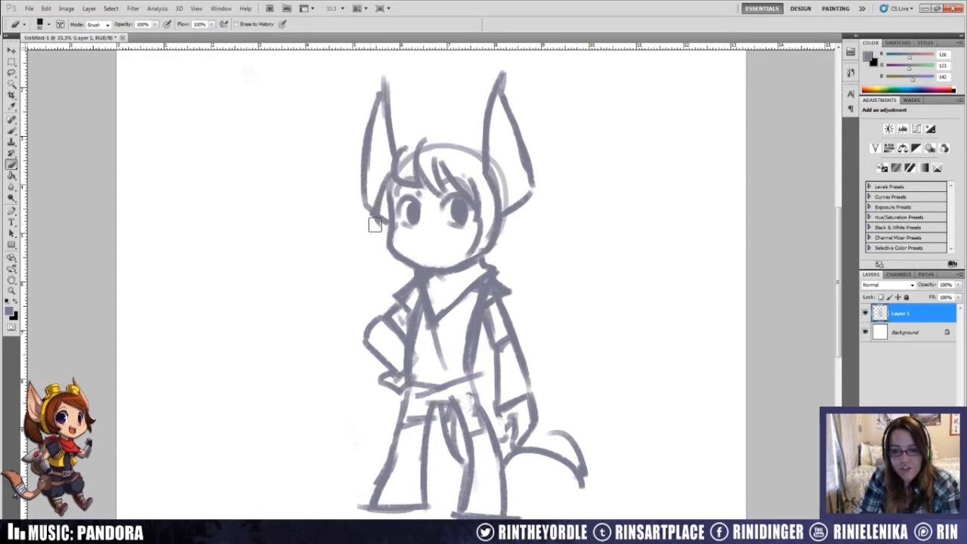
Step: Add a short hair lock beside the left cheek and tidy the left ear's outline
{"action": "key", "text": "e"}
{"action": "mouse_move", "coordinate": [377, 219]}
{"action": "left_mouse_down"}
{"action": "mouse_move", "coordinate": [375, 197]}
{"action": "mouse_move", "coordinate": [382, 227]}
{"action": "left_mouse_up"}
{"action": "key", "text": "b"}
{"action": "key", "text": "e"}
{"action": "key", "text": "b"}
{"action": "key", "text": "e"}
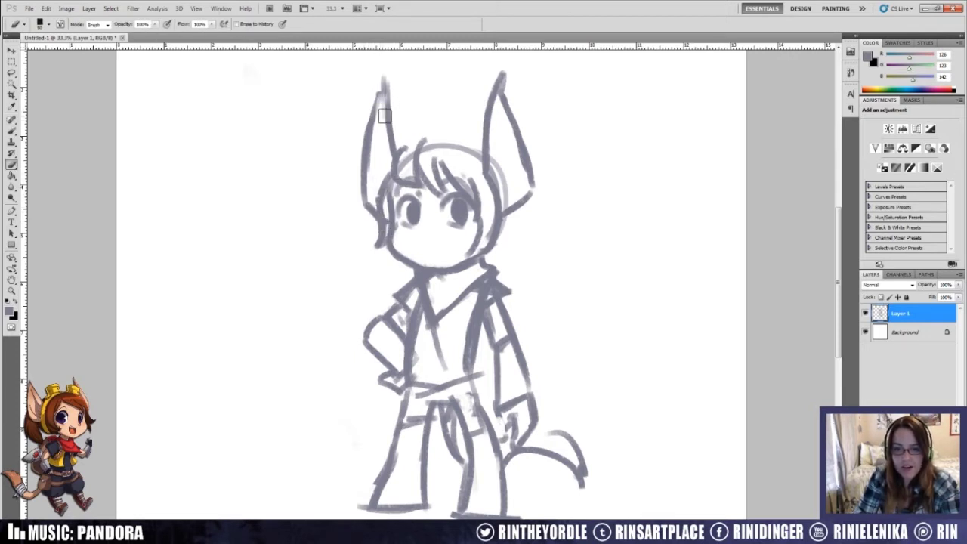
{"action": "key", "text": "b"}
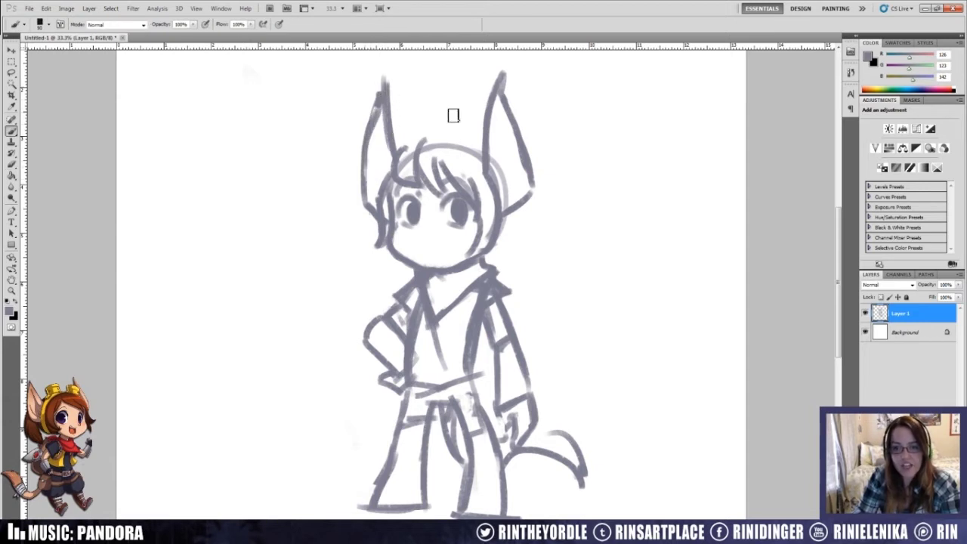
Step: Erase the old skull line, redraw the hair's top outline and add a hair tuft below the right ear
{"action": "key", "text": "e"}
{"action": "left_click_drag", "start_coordinate": [503, 154], "coordinate": [496, 186]}
{"action": "left_click_drag", "start_coordinate": [454, 159], "coordinate": [468, 186]}
{"action": "mouse_move", "coordinate": [431, 138]}
{"action": "left_mouse_down"}
{"action": "mouse_move", "coordinate": [429, 154]}
{"action": "mouse_move", "coordinate": [452, 147]}
{"action": "mouse_move", "coordinate": [490, 158]}
{"action": "left_mouse_up"}
{"action": "key", "text": "b"}
{"action": "left_click_drag", "start_coordinate": [423, 147], "coordinate": [405, 157]}
{"action": "left_click_drag", "start_coordinate": [519, 215], "coordinate": [491, 256]}
{"action": "key", "text": "e"}
Step: Add a small dot nose, draw inner lines in both ears and thicken the left ear's outer edge
{"action": "key", "text": "b"}
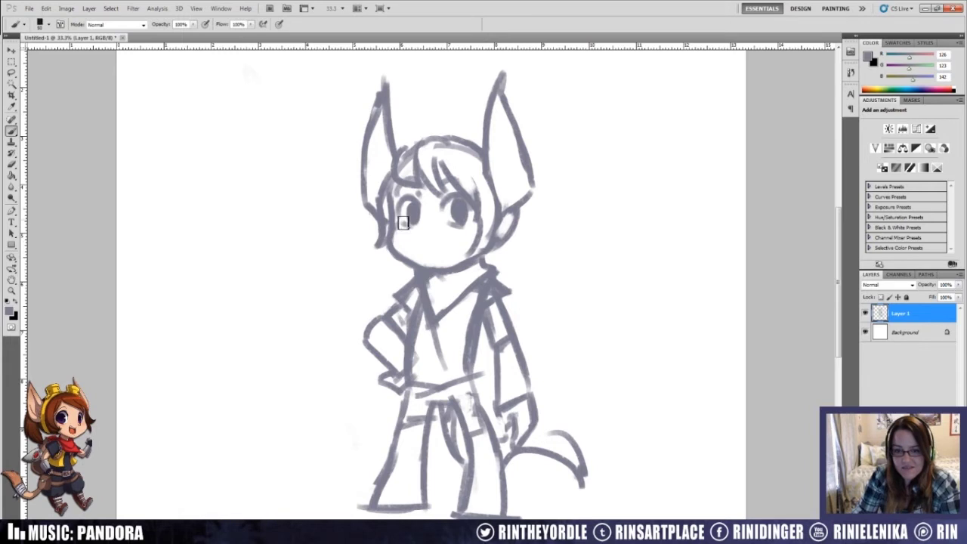
{"action": "key", "text": "e"}
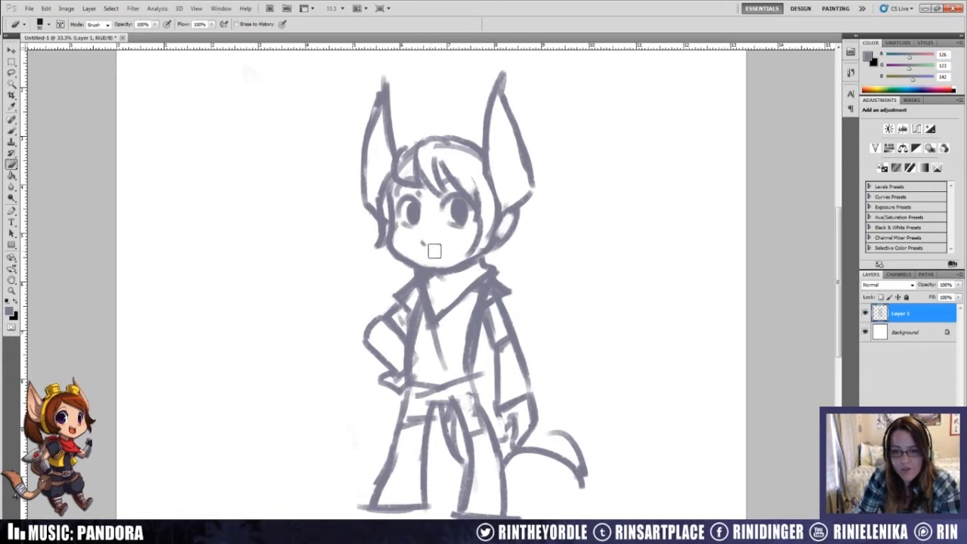
{"action": "key", "text": "b"}
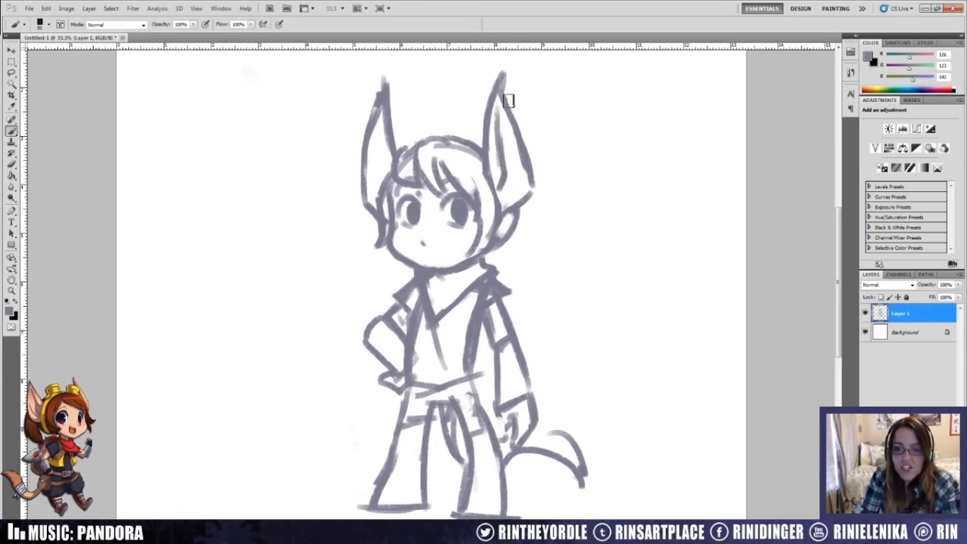
{"action": "key", "text": "e"}
{"action": "key", "text": "b"}
{"action": "left_click_drag", "start_coordinate": [389, 185], "coordinate": [382, 127]}
{"action": "key", "text": "e"}
{"action": "left_click_drag", "start_coordinate": [382, 168], "coordinate": [381, 126]}
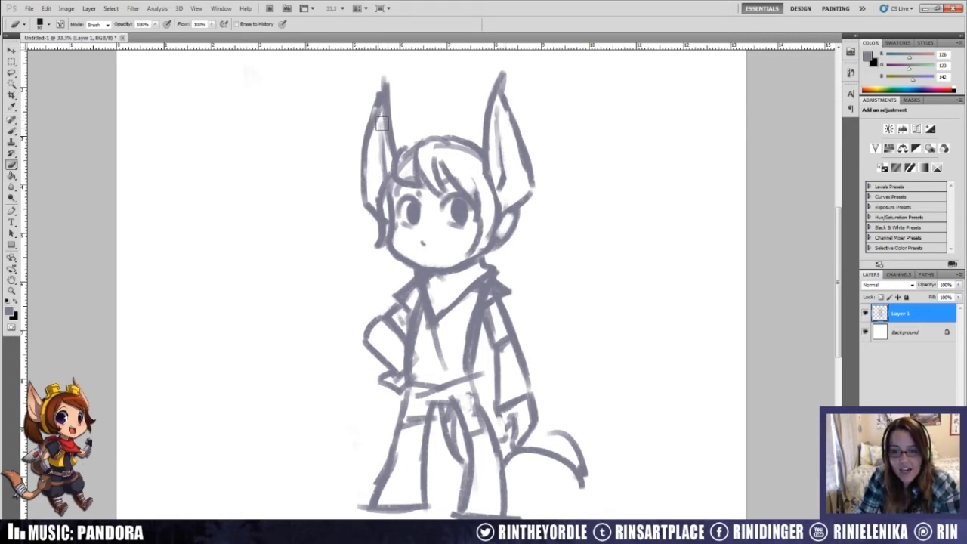
{"action": "key", "text": "b"}
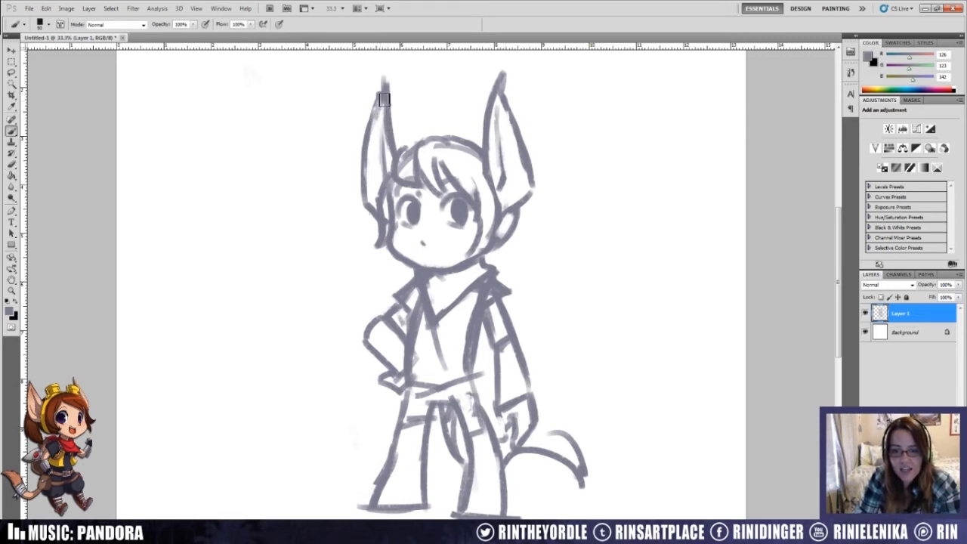
{"action": "left_click_drag", "start_coordinate": [371, 126], "coordinate": [368, 208]}
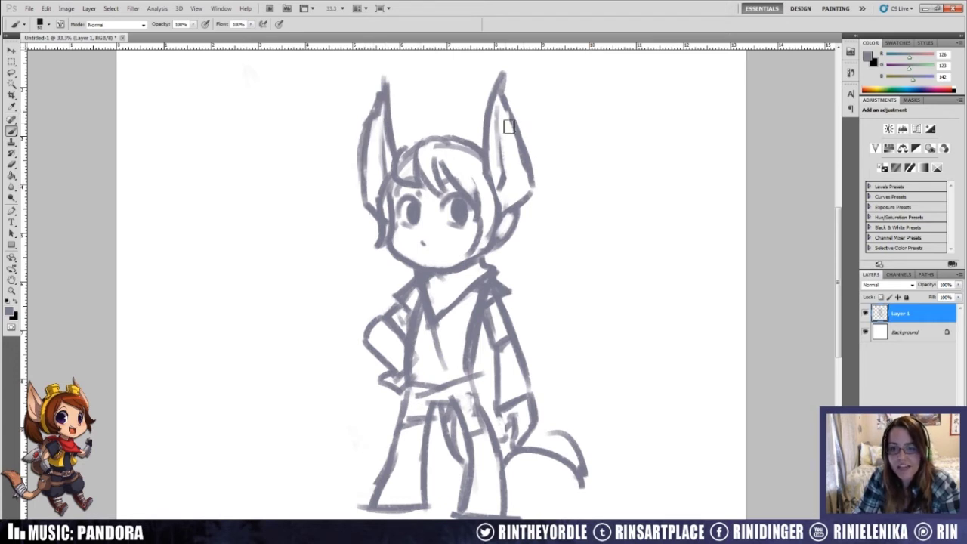
Step: Draw a thick headband across the hair and strengthen the belt and the vest's right front edge
{"action": "mouse_move", "coordinate": [441, 163]}
{"action": "left_mouse_down"}
{"action": "mouse_move", "coordinate": [467, 147]}
{"action": "mouse_move", "coordinate": [492, 157]}
{"action": "left_mouse_up"}
{"action": "left_click_drag", "start_coordinate": [423, 144], "coordinate": [483, 150]}
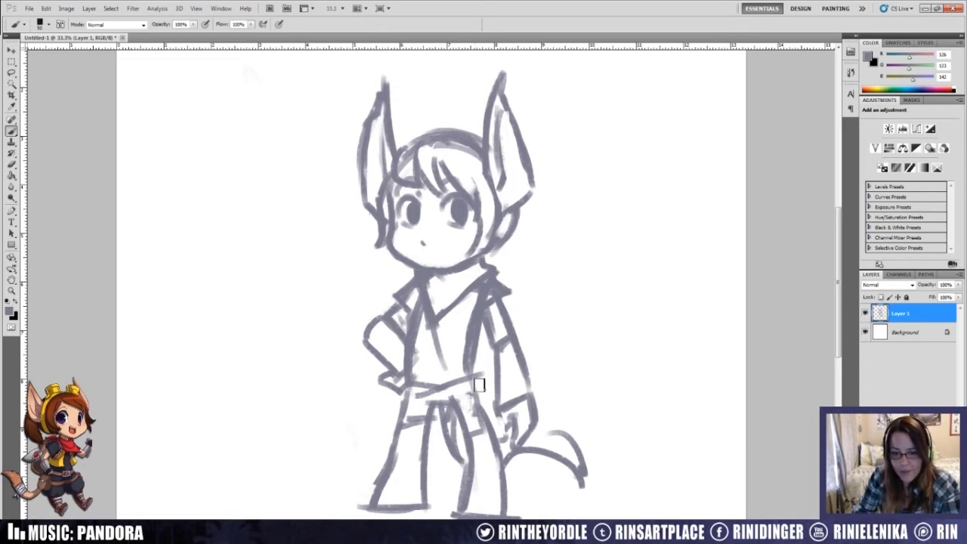
{"action": "mouse_move", "coordinate": [418, 398]}
{"action": "left_mouse_down"}
{"action": "mouse_move", "coordinate": [453, 400]}
{"action": "mouse_move", "coordinate": [461, 379]}
{"action": "left_mouse_up"}
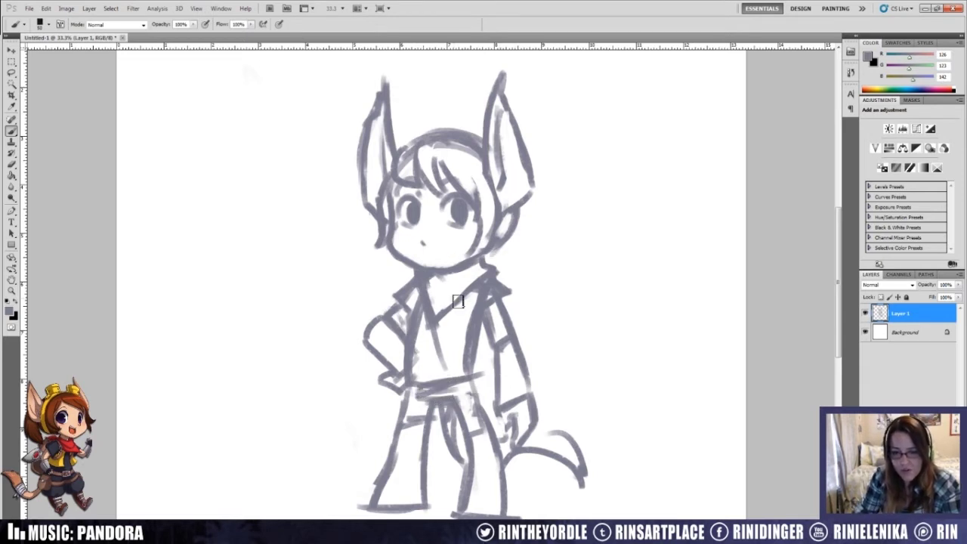
{"action": "left_click_drag", "start_coordinate": [470, 309], "coordinate": [451, 375]}
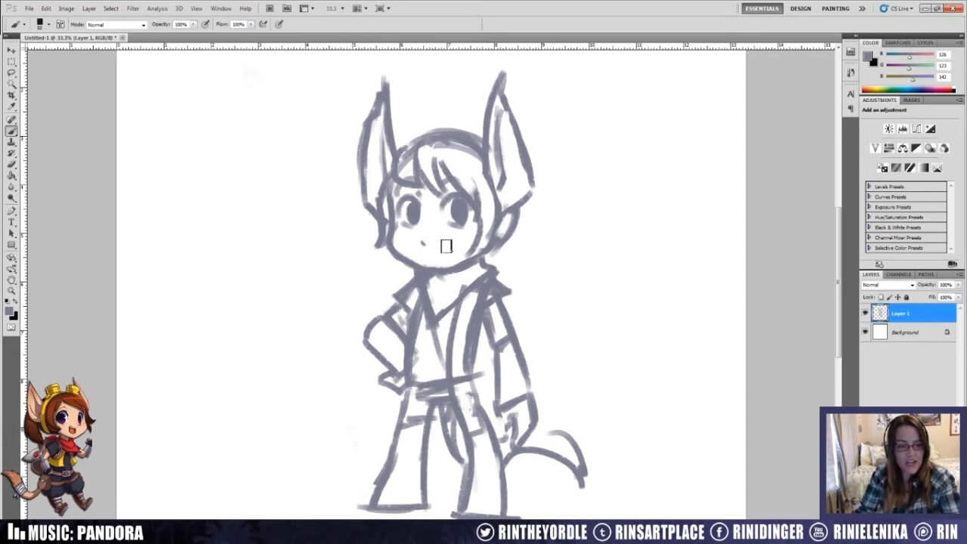
Step: Draw a flowing ponytail behind the right ear and a pair of goggles on the headband
{"action": "mouse_move", "coordinate": [527, 196]}
{"action": "left_mouse_down"}
{"action": "mouse_move", "coordinate": [564, 272]}
{"action": "mouse_move", "coordinate": [531, 291]}
{"action": "mouse_move", "coordinate": [503, 250]}
{"action": "left_mouse_up"}
{"action": "mouse_move", "coordinate": [384, 138]}
{"action": "left_mouse_down"}
{"action": "mouse_move", "coordinate": [391, 160]}
{"action": "mouse_move", "coordinate": [410, 128]}
{"action": "mouse_move", "coordinate": [413, 139]}
{"action": "mouse_move", "coordinate": [467, 144]}
{"action": "mouse_move", "coordinate": [459, 124]}
{"action": "mouse_move", "coordinate": [482, 138]}
{"action": "mouse_move", "coordinate": [475, 146]}
{"action": "left_mouse_up"}
{"action": "key", "text": "e"}
{"action": "key", "text": "b"}
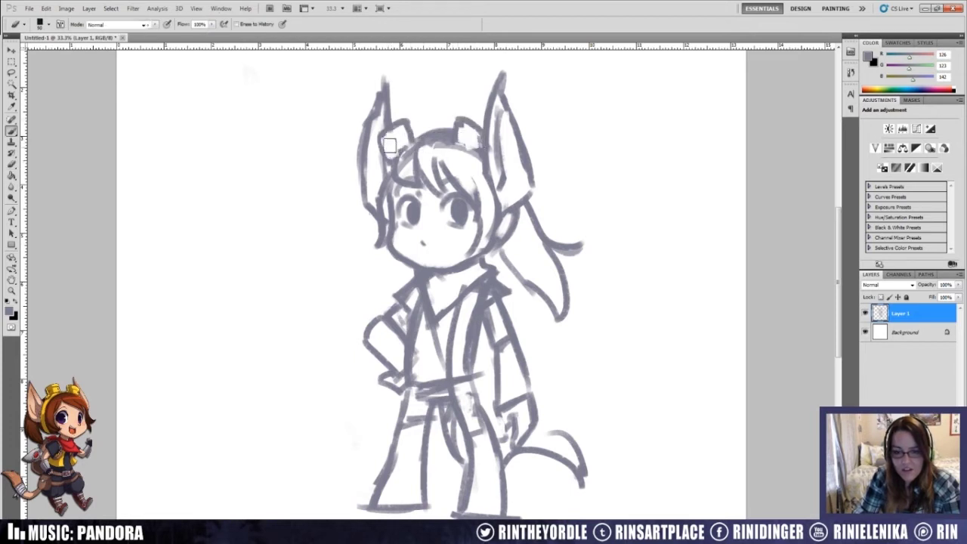
{"action": "mouse_move", "coordinate": [388, 144]}
{"action": "left_mouse_down"}
{"action": "mouse_move", "coordinate": [405, 133]}
{"action": "mouse_move", "coordinate": [478, 144]}
{"action": "left_mouse_up"}
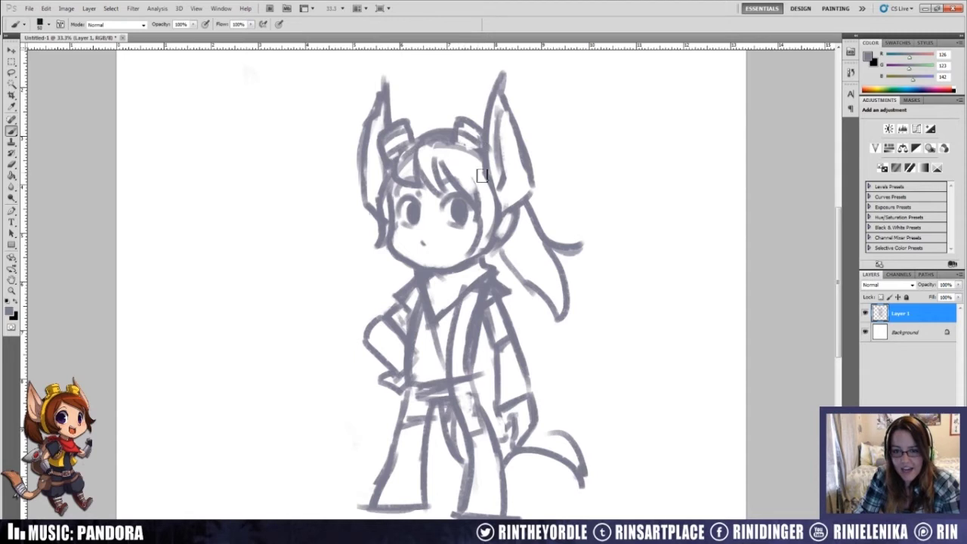
Step: Redraw the shoulder and upper-arm lines on both sides and add an inner strand to the ponytail
{"action": "key", "text": "e"}
{"action": "mouse_move", "coordinate": [419, 250]}
{"action": "left_mouse_down"}
{"action": "mouse_move", "coordinate": [426, 259]}
{"action": "mouse_move", "coordinate": [446, 252]}
{"action": "left_mouse_up"}
{"action": "key", "text": "b"}
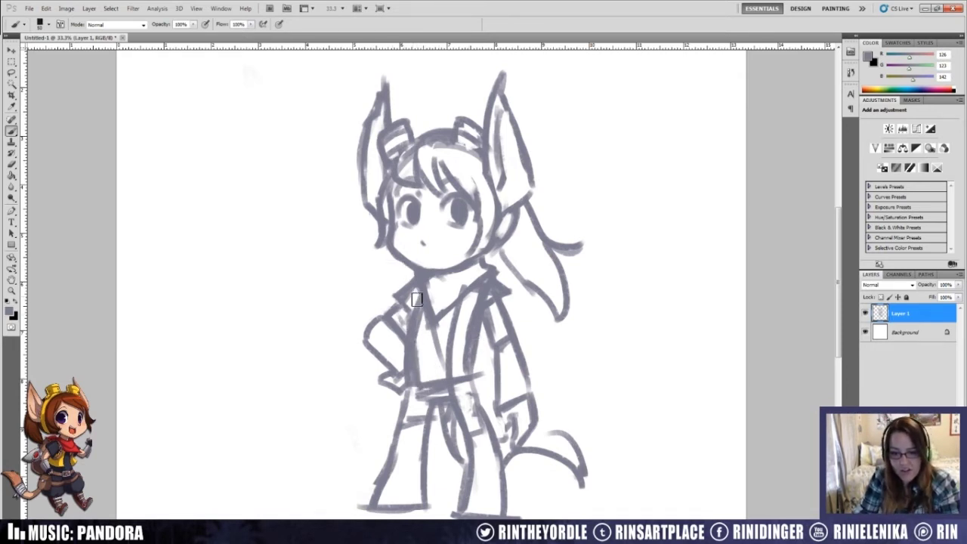
{"action": "mouse_move", "coordinate": [416, 278]}
{"action": "left_mouse_down"}
{"action": "mouse_move", "coordinate": [370, 325]}
{"action": "mouse_move", "coordinate": [393, 363]}
{"action": "left_mouse_up"}
{"action": "key", "text": "ctrl+z"}
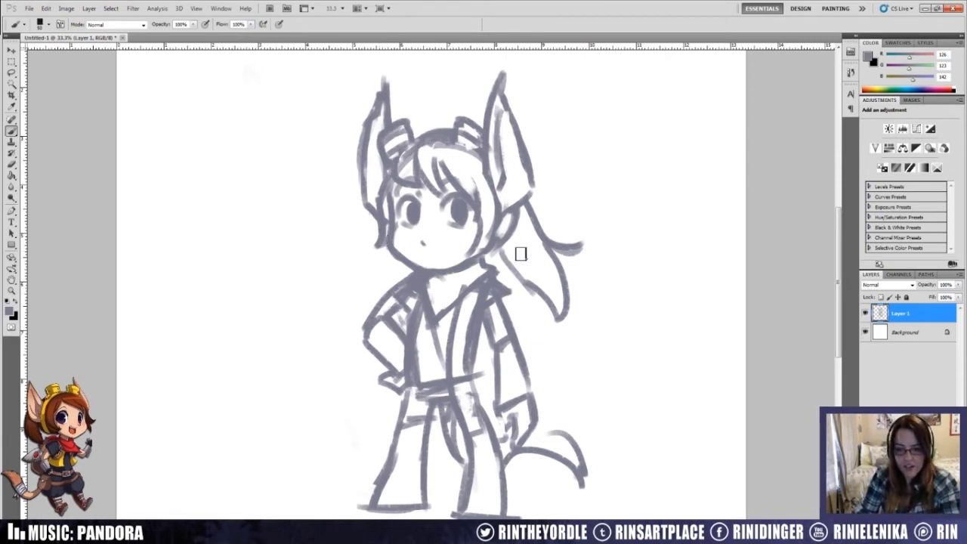
{"action": "mouse_move", "coordinate": [502, 294]}
{"action": "left_mouse_down"}
{"action": "mouse_move", "coordinate": [518, 344]}
{"action": "mouse_move", "coordinate": [489, 338]}
{"action": "mouse_move", "coordinate": [491, 365]}
{"action": "left_mouse_up"}
{"action": "key", "text": "e"}
{"action": "key", "text": "b"}
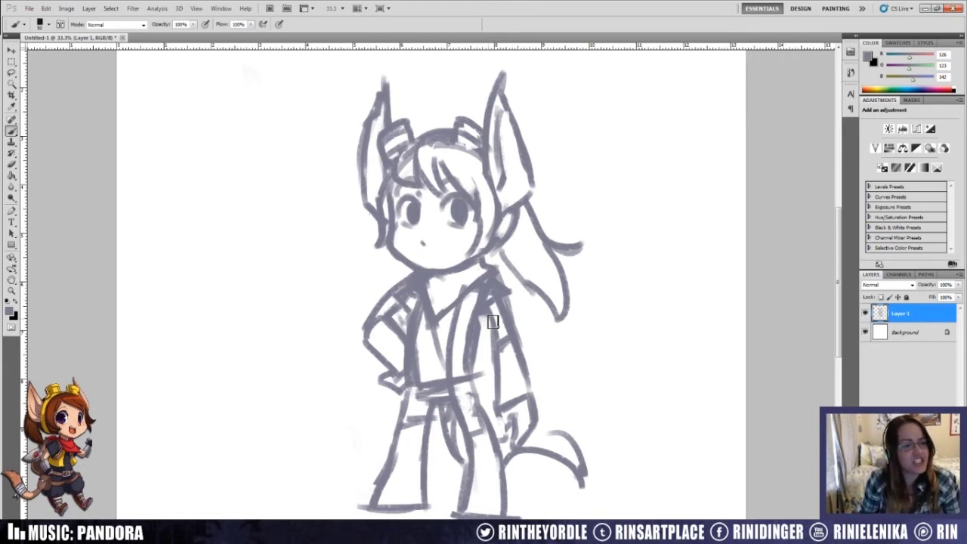
{"action": "left_click_drag", "start_coordinate": [524, 240], "coordinate": [542, 291]}
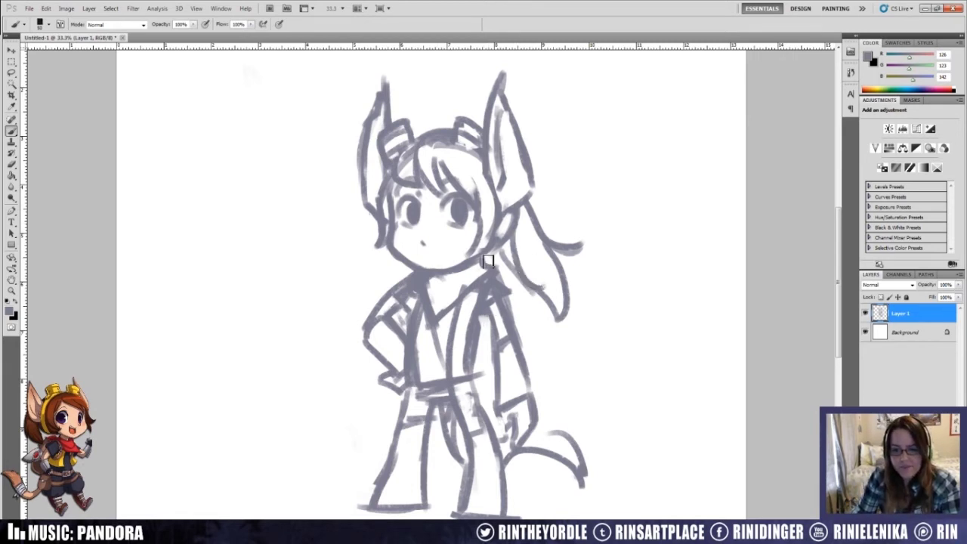
Step: Erase parts of the right eye and redraw its iris and lower edge
{"action": "key", "text": "e"}
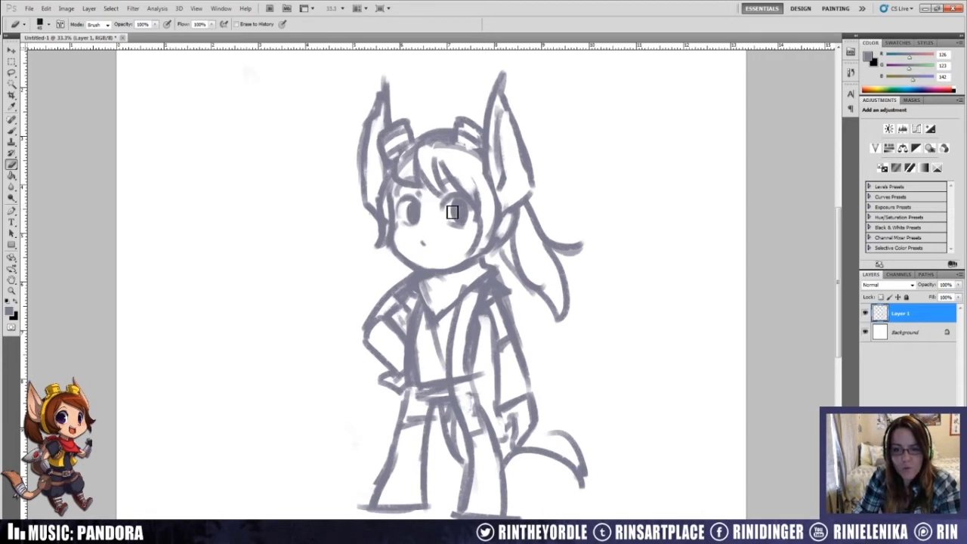
{"action": "key", "text": "b"}
{"action": "key", "text": "e"}
{"action": "mouse_move", "coordinate": [461, 213]}
{"action": "left_mouse_down"}
{"action": "mouse_move", "coordinate": [469, 222]}
{"action": "mouse_move", "coordinate": [464, 209]}
{"action": "left_mouse_up"}
{"action": "key", "text": "b"}
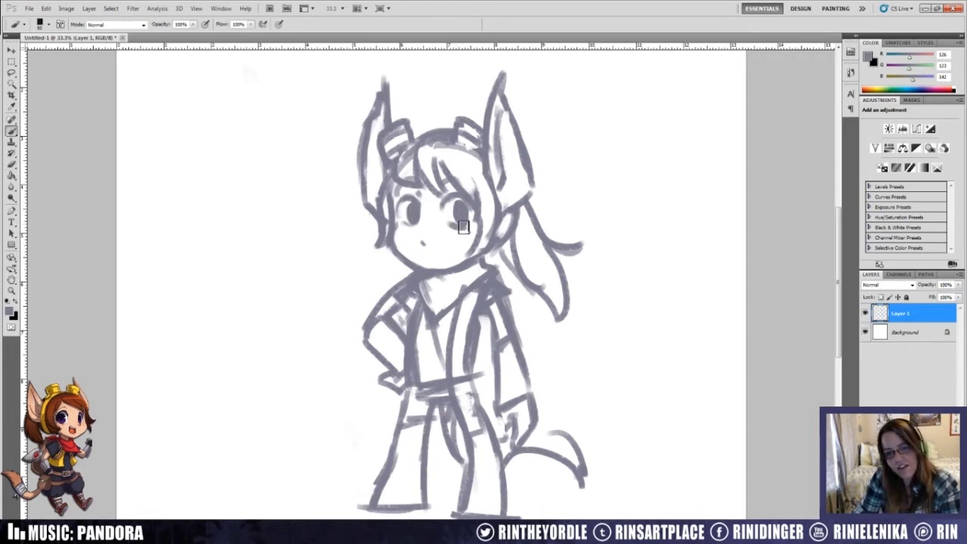
{"action": "key", "text": "e"}
Step: Try out a small smirking mouth below the nose and erase it
{"action": "key", "text": "b"}
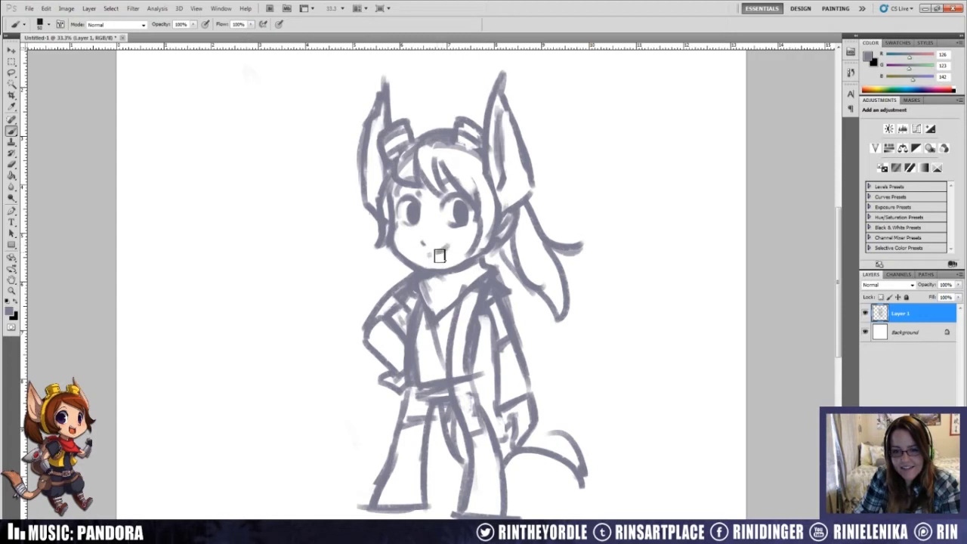
{"action": "key", "text": "e"}
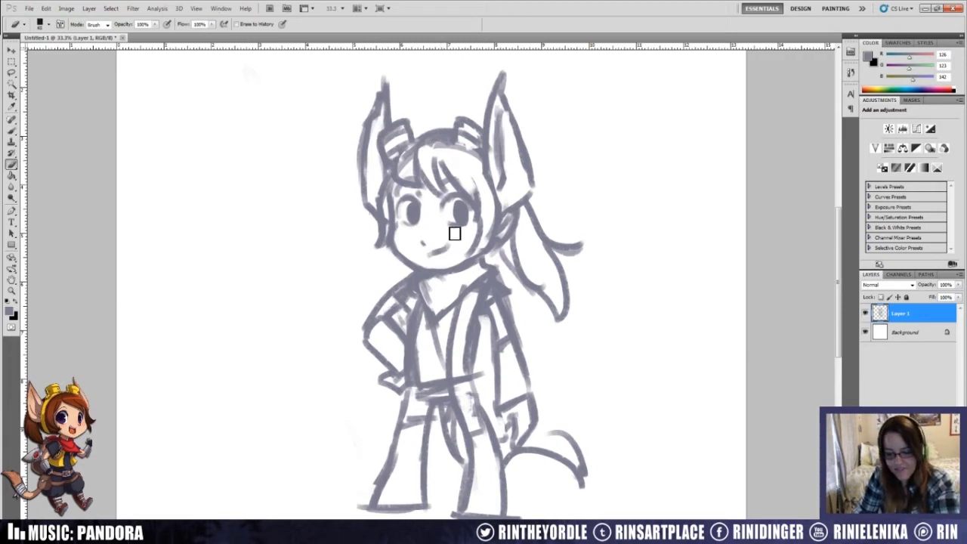
{"action": "left_click_drag", "start_coordinate": [450, 248], "coordinate": [432, 255]}
{"action": "key", "text": "b"}
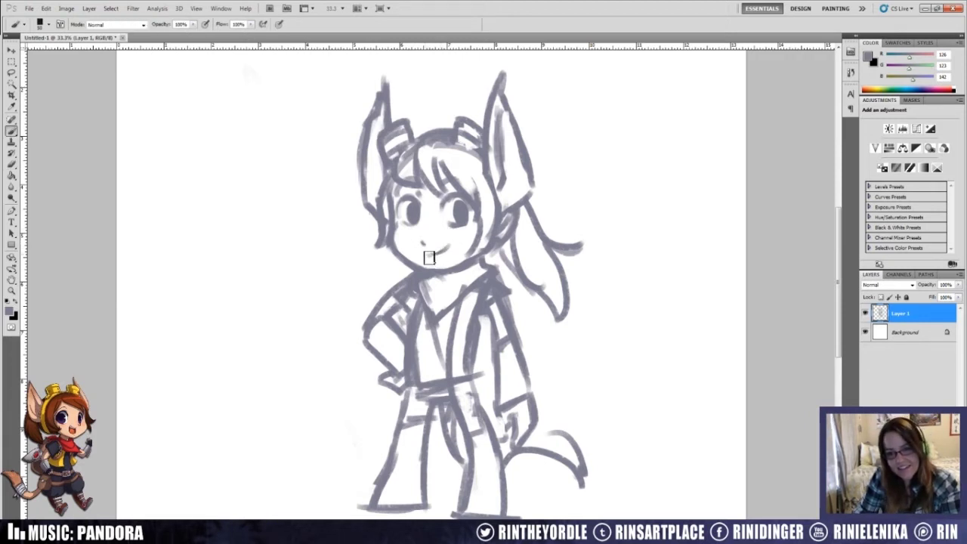
{"action": "key", "text": "e"}
{"action": "key", "text": "b"}
{"action": "left_click_drag", "start_coordinate": [420, 250], "coordinate": [444, 253]}
{"action": "key", "text": "e"}
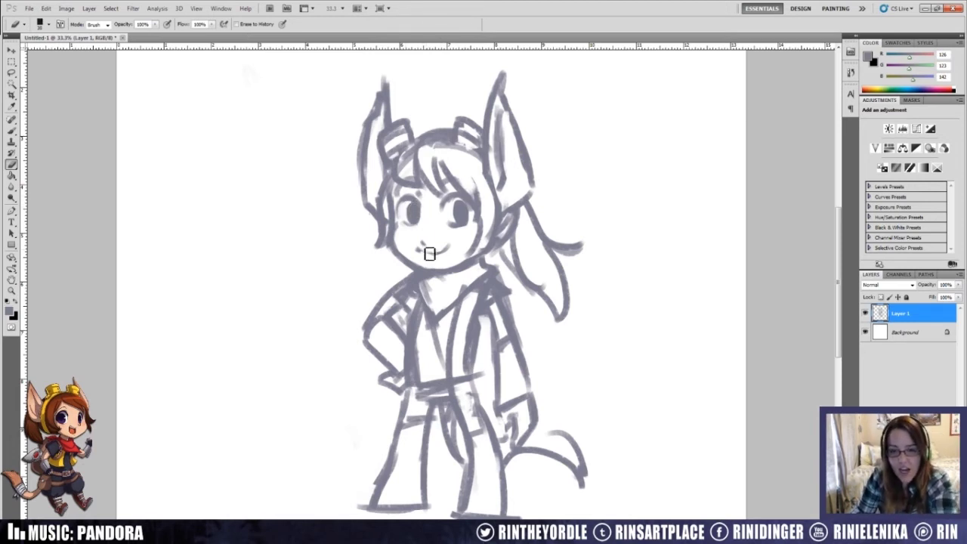
{"action": "left_click_drag", "start_coordinate": [416, 252], "coordinate": [454, 254]}
{"action": "key", "text": "b"}
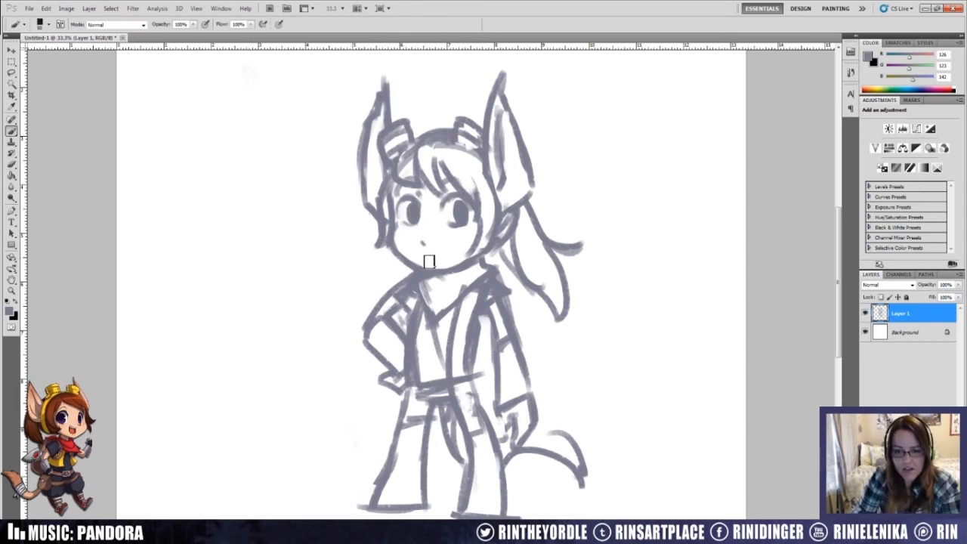
Step: Draw a small frowning mouth with a short lower-lip line beneath the nose
{"action": "left_click", "coordinate": [422, 254]}
{"action": "left_click_drag", "start_coordinate": [430, 254], "coordinate": [445, 257]}
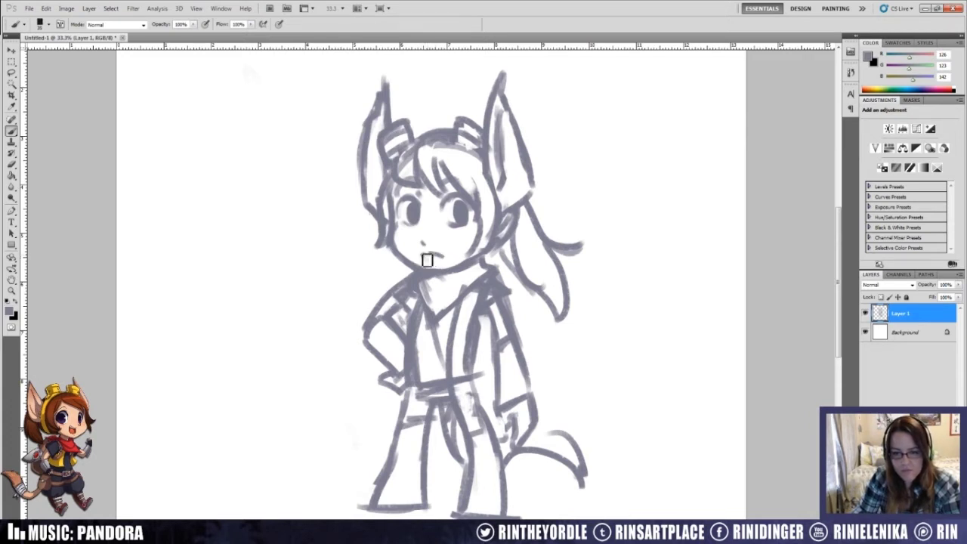
{"action": "key", "text": "e"}
{"action": "key", "text": "b"}
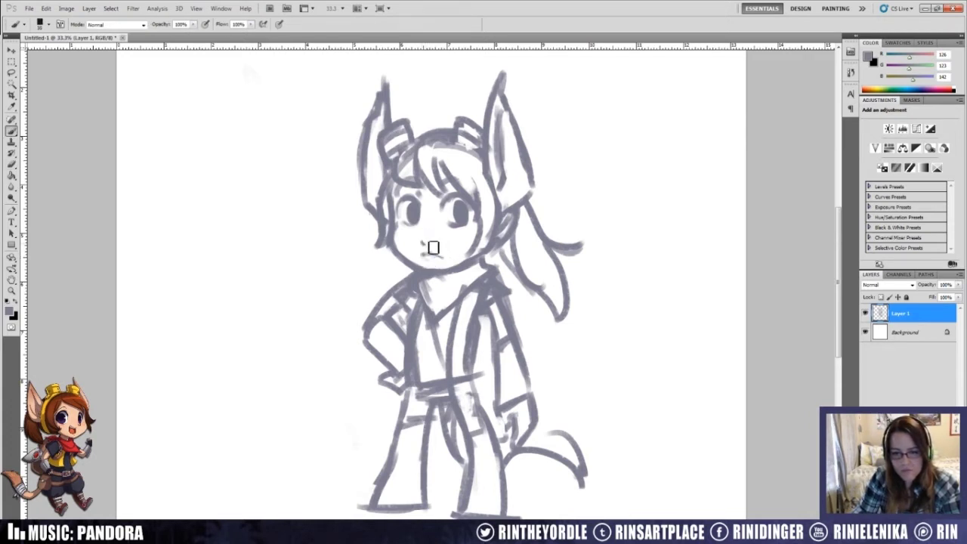
{"action": "key", "text": "e"}
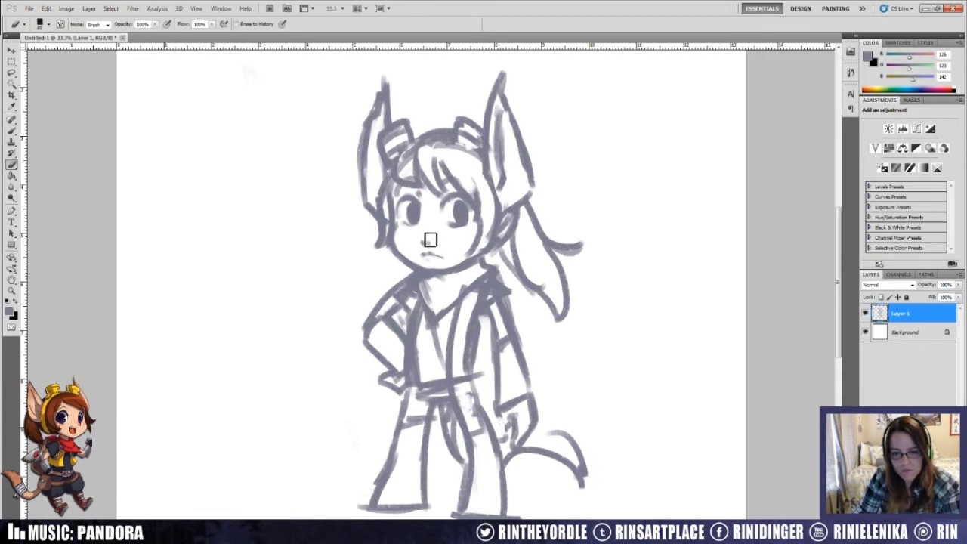
Step: Draw furrowed, angled eyebrows above both eyes for a scowling expression
{"action": "key", "text": "b"}
{"action": "mouse_move", "coordinate": [469, 196]}
{"action": "left_mouse_down"}
{"action": "mouse_move", "coordinate": [443, 209]}
{"action": "mouse_move", "coordinate": [413, 198]}
{"action": "mouse_move", "coordinate": [421, 201]}
{"action": "mouse_move", "coordinate": [412, 173]}
{"action": "mouse_move", "coordinate": [452, 193]}
{"action": "left_mouse_up"}
{"action": "key", "text": "e"}
{"action": "key", "text": "b"}
Step: Erase the upright right ear and redraw it stretching out sideways from the head
{"action": "key", "text": "e"}
{"action": "mouse_move", "coordinate": [498, 142]}
{"action": "left_mouse_down"}
{"action": "mouse_move", "coordinate": [507, 194]}
{"action": "mouse_move", "coordinate": [498, 113]}
{"action": "mouse_move", "coordinate": [506, 89]}
{"action": "mouse_move", "coordinate": [526, 174]}
{"action": "mouse_move", "coordinate": [515, 171]}
{"action": "mouse_move", "coordinate": [591, 140]}
{"action": "mouse_move", "coordinate": [521, 215]}
{"action": "left_mouse_up"}
{"action": "key", "text": "b"}
Step: Erase the upright left ear and redraw it shorter and tilted outward
{"action": "key", "text": "e"}
{"action": "mouse_move", "coordinate": [395, 99]}
{"action": "left_mouse_down"}
{"action": "mouse_move", "coordinate": [392, 82]}
{"action": "mouse_move", "coordinate": [366, 137]}
{"action": "mouse_move", "coordinate": [372, 215]}
{"action": "left_mouse_up"}
{"action": "key", "text": "b"}
{"action": "mouse_move", "coordinate": [378, 155]}
{"action": "left_mouse_down"}
{"action": "mouse_move", "coordinate": [344, 105]}
{"action": "mouse_move", "coordinate": [379, 218]}
{"action": "left_mouse_up"}
{"action": "key", "text": "e"}
{"action": "mouse_move", "coordinate": [354, 130]}
{"action": "left_mouse_down"}
{"action": "mouse_move", "coordinate": [356, 188]}
{"action": "mouse_move", "coordinate": [378, 205]}
{"action": "mouse_move", "coordinate": [380, 155]}
{"action": "mouse_move", "coordinate": [356, 129]}
{"action": "left_mouse_up"}
{"action": "key", "text": "b"}
{"action": "key", "text": "e"}
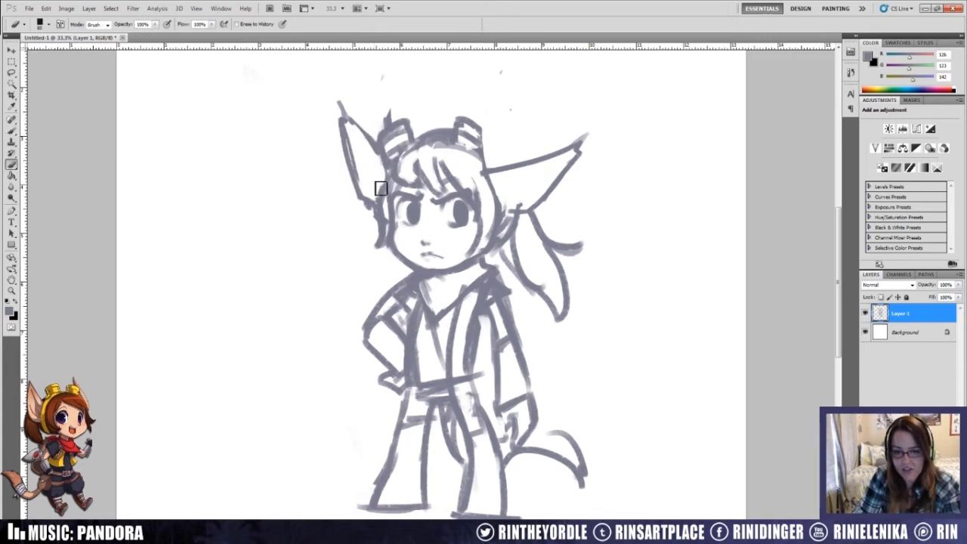
Step: Clear the hair edge under the left ear and redraw it as a rounded lock beside the cheek
{"action": "mouse_move", "coordinate": [380, 189]}
{"action": "left_mouse_down"}
{"action": "mouse_move", "coordinate": [374, 201]}
{"action": "mouse_move", "coordinate": [391, 217]}
{"action": "left_mouse_up"}
{"action": "key", "text": "b"}
{"action": "mouse_move", "coordinate": [394, 181]}
{"action": "left_mouse_down"}
{"action": "mouse_move", "coordinate": [389, 254]}
{"action": "mouse_move", "coordinate": [377, 259]}
{"action": "mouse_move", "coordinate": [391, 257]}
{"action": "mouse_move", "coordinate": [407, 275]}
{"action": "left_mouse_up"}
Step: Erase the old tail and leg details, then draw a curved hip line and a larger bushy tail with a jagged tip
{"action": "key", "text": "e"}
{"action": "left_click_drag", "start_coordinate": [510, 430], "coordinate": [504, 461]}
{"action": "left_click_drag", "start_coordinate": [463, 408], "coordinate": [458, 453]}
{"action": "mouse_move", "coordinate": [586, 431]}
{"action": "left_mouse_down"}
{"action": "mouse_move", "coordinate": [543, 426]}
{"action": "mouse_move", "coordinate": [538, 469]}
{"action": "mouse_move", "coordinate": [577, 449]}
{"action": "mouse_move", "coordinate": [565, 490]}
{"action": "mouse_move", "coordinate": [594, 472]}
{"action": "left_mouse_up"}
{"action": "key", "text": "b"}
{"action": "left_click_drag", "start_coordinate": [439, 408], "coordinate": [466, 439]}
{"action": "mouse_move", "coordinate": [541, 425]}
{"action": "left_mouse_down"}
{"action": "mouse_move", "coordinate": [623, 422]}
{"action": "mouse_move", "coordinate": [633, 401]}
{"action": "mouse_move", "coordinate": [654, 404]}
{"action": "mouse_move", "coordinate": [595, 339]}
{"action": "mouse_move", "coordinate": [556, 377]}
{"action": "left_mouse_up"}
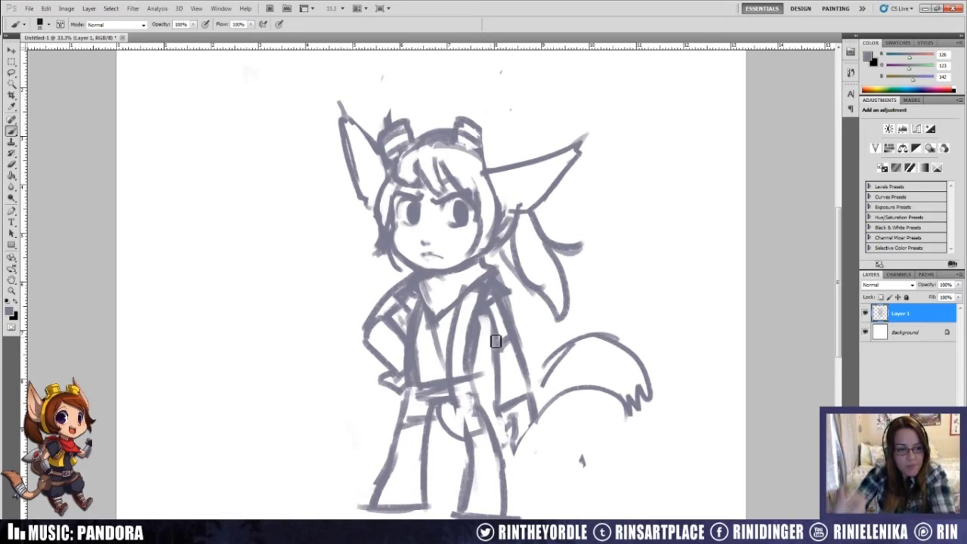
Step: Hide the finished character sketch's layer and create a new layer above it
{"action": "key", "text": "e"}
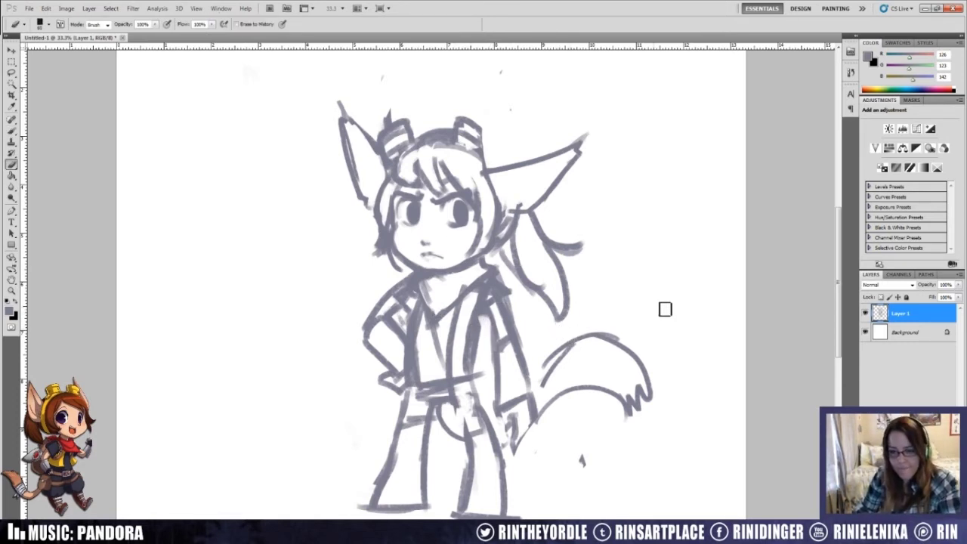
{"action": "left_click", "coordinate": [865, 314]}
{"action": "key", "text": "ctrl+shift+n"}
{"action": "key", "text": "Return"}
Step: Draw a round head circle on the new layer, undoing the first stroke
{"action": "key", "text": "b"}
{"action": "mouse_move", "coordinate": [421, 196]}
{"action": "left_mouse_down"}
{"action": "mouse_move", "coordinate": [415, 274]}
{"action": "mouse_move", "coordinate": [431, 231]}
{"action": "left_mouse_up"}
{"action": "key", "text": "ctrl+z"}
{"action": "left_click_drag", "start_coordinate": [363, 178], "coordinate": [342, 235]}
{"action": "left_click_drag", "start_coordinate": [356, 195], "coordinate": [420, 255]}
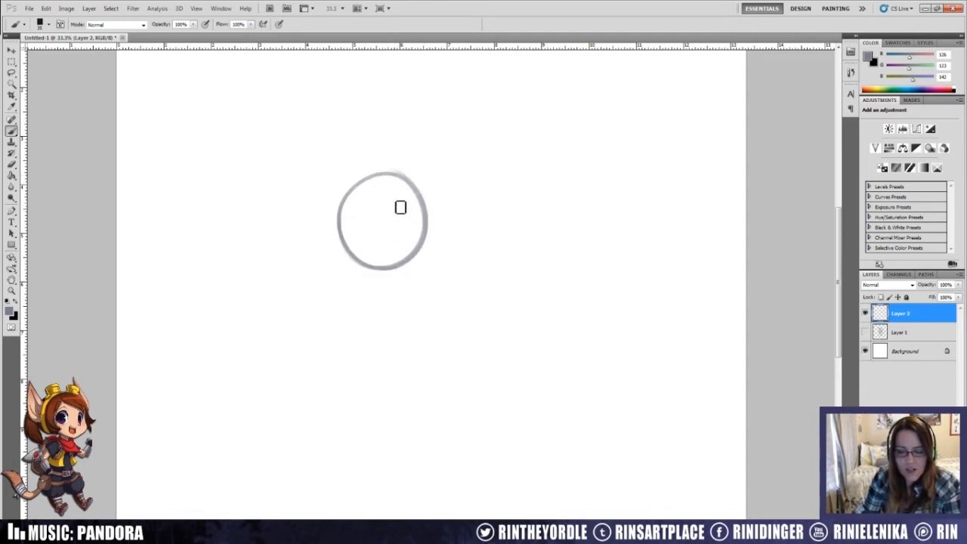
Step: Erase the head circle and redraw it with a double outline slightly higher on the canvas, undoing the first stroke
{"action": "key", "text": "e"}
{"action": "mouse_move", "coordinate": [388, 160]}
{"action": "left_mouse_down"}
{"action": "mouse_move", "coordinate": [401, 181]}
{"action": "mouse_move", "coordinate": [347, 250]}
{"action": "mouse_move", "coordinate": [425, 256]}
{"action": "left_mouse_up"}
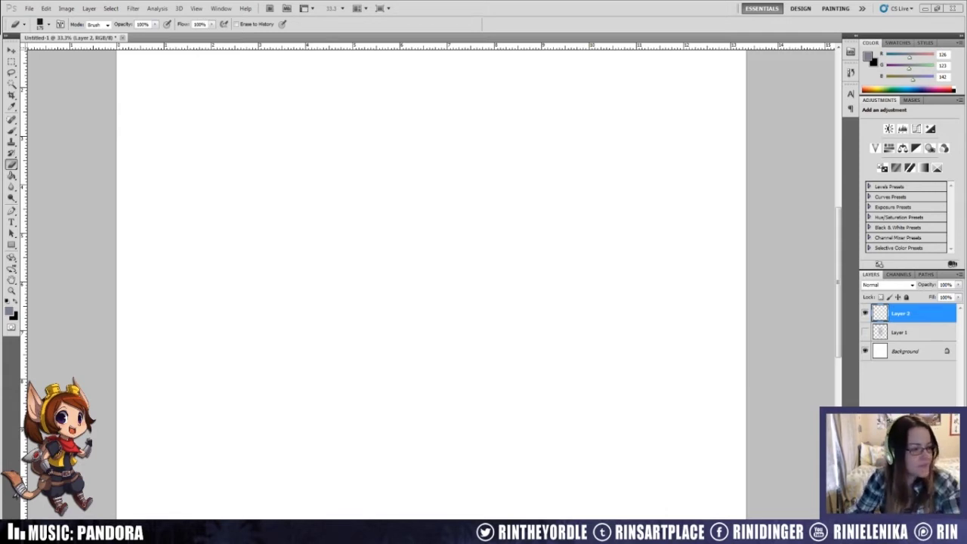
{"action": "key", "text": "b"}
{"action": "mouse_move", "coordinate": [437, 186]}
{"action": "left_mouse_down"}
{"action": "mouse_move", "coordinate": [475, 205]}
{"action": "mouse_move", "coordinate": [449, 264]}
{"action": "mouse_move", "coordinate": [418, 266]}
{"action": "left_mouse_up"}
{"action": "key", "text": "ctrl+z"}
{"action": "mouse_move", "coordinate": [389, 233]}
{"action": "left_mouse_down"}
{"action": "mouse_move", "coordinate": [446, 263]}
{"action": "mouse_move", "coordinate": [390, 178]}
{"action": "mouse_move", "coordinate": [441, 257]}
{"action": "left_mouse_up"}
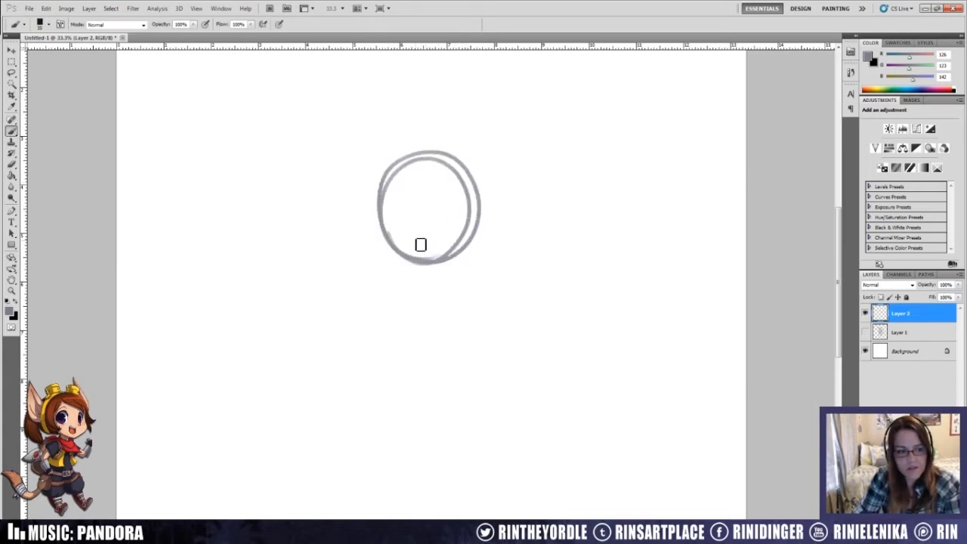
{"action": "mouse_move", "coordinate": [333, 211]}
{"action": "left_mouse_down"}
{"action": "mouse_move", "coordinate": [329, 233]}
{"action": "mouse_move", "coordinate": [341, 211]}
{"action": "left_mouse_up"}
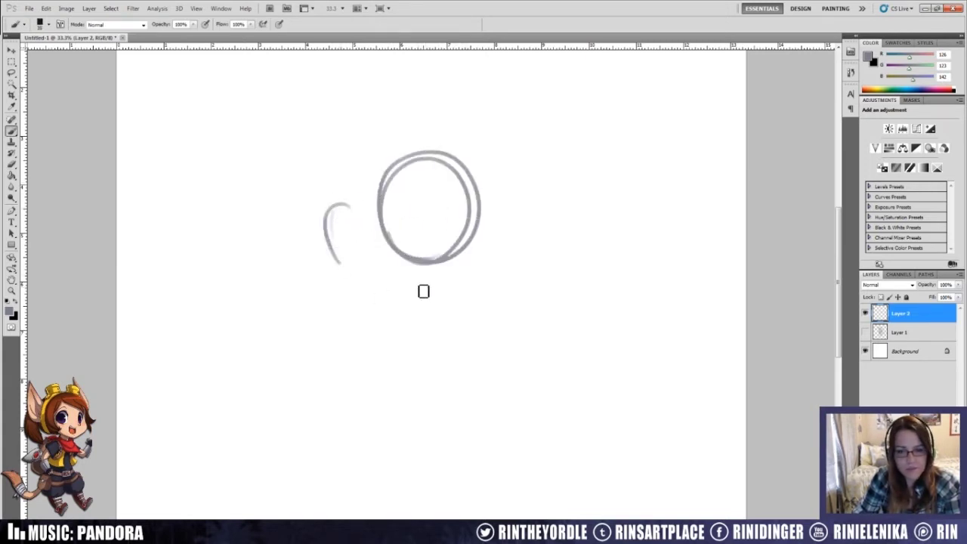
{"action": "left_click_drag", "start_coordinate": [398, 278], "coordinate": [401, 346]}
{"action": "key", "text": "ctrl+alt+z"}
{"action": "key", "text": "ctrl+alt+z"}
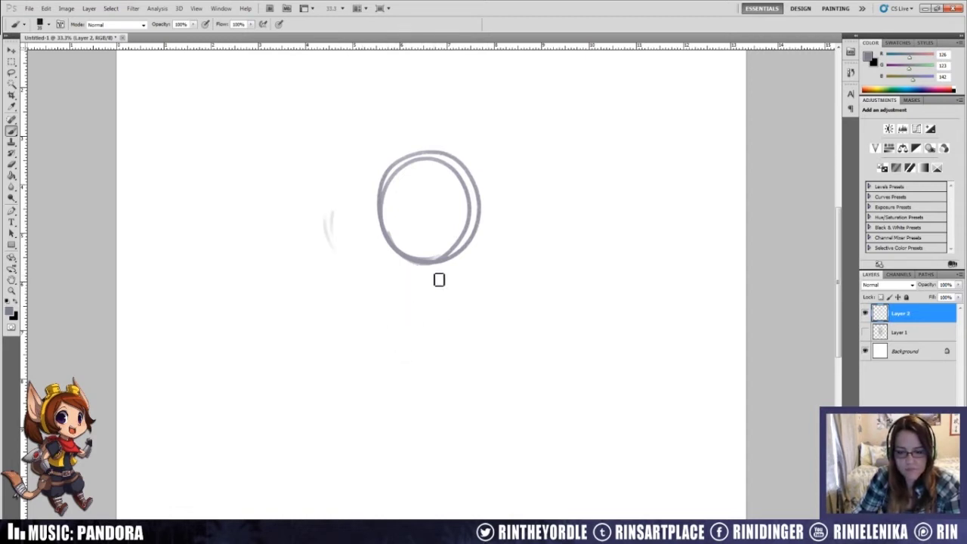
Step: Rough in the body below the head with a slanted torso, two raised mitten hands, wide-set legs and a bushy tail
{"action": "left_click_drag", "start_coordinate": [425, 264], "coordinate": [452, 387]}
{"action": "mouse_move", "coordinate": [361, 214]}
{"action": "left_mouse_down"}
{"action": "mouse_move", "coordinate": [368, 260]}
{"action": "mouse_move", "coordinate": [328, 209]}
{"action": "mouse_move", "coordinate": [356, 199]}
{"action": "mouse_move", "coordinate": [370, 274]}
{"action": "mouse_move", "coordinate": [403, 277]}
{"action": "mouse_move", "coordinate": [353, 216]}
{"action": "mouse_move", "coordinate": [343, 244]}
{"action": "mouse_move", "coordinate": [372, 231]}
{"action": "mouse_move", "coordinate": [401, 296]}
{"action": "mouse_move", "coordinate": [421, 279]}
{"action": "mouse_move", "coordinate": [409, 281]}
{"action": "mouse_move", "coordinate": [453, 275]}
{"action": "mouse_move", "coordinate": [469, 283]}
{"action": "mouse_move", "coordinate": [447, 275]}
{"action": "mouse_move", "coordinate": [506, 259]}
{"action": "mouse_move", "coordinate": [512, 222]}
{"action": "mouse_move", "coordinate": [498, 220]}
{"action": "mouse_move", "coordinate": [484, 244]}
{"action": "mouse_move", "coordinate": [529, 237]}
{"action": "mouse_move", "coordinate": [479, 287]}
{"action": "left_mouse_up"}
{"action": "left_click_drag", "start_coordinate": [408, 269], "coordinate": [446, 334]}
{"action": "left_click_drag", "start_coordinate": [457, 281], "coordinate": [484, 329]}
{"action": "mouse_move", "coordinate": [484, 329]}
{"action": "left_mouse_down"}
{"action": "mouse_move", "coordinate": [460, 358]}
{"action": "mouse_move", "coordinate": [449, 359]}
{"action": "mouse_move", "coordinate": [492, 358]}
{"action": "mouse_move", "coordinate": [451, 356]}
{"action": "mouse_move", "coordinate": [440, 344]}
{"action": "mouse_move", "coordinate": [444, 366]}
{"action": "mouse_move", "coordinate": [463, 351]}
{"action": "mouse_move", "coordinate": [420, 365]}
{"action": "mouse_move", "coordinate": [445, 387]}
{"action": "mouse_move", "coordinate": [427, 353]}
{"action": "mouse_move", "coordinate": [496, 331]}
{"action": "mouse_move", "coordinate": [489, 319]}
{"action": "mouse_move", "coordinate": [516, 363]}
{"action": "mouse_move", "coordinate": [501, 383]}
{"action": "mouse_move", "coordinate": [479, 371]}
{"action": "mouse_move", "coordinate": [414, 378]}
{"action": "mouse_move", "coordinate": [400, 396]}
{"action": "mouse_move", "coordinate": [419, 376]}
{"action": "mouse_move", "coordinate": [415, 383]}
{"action": "mouse_move", "coordinate": [441, 380]}
{"action": "mouse_move", "coordinate": [426, 413]}
{"action": "mouse_move", "coordinate": [392, 417]}
{"action": "mouse_move", "coordinate": [401, 383]}
{"action": "mouse_move", "coordinate": [385, 403]}
{"action": "mouse_move", "coordinate": [446, 338]}
{"action": "mouse_move", "coordinate": [460, 354]}
{"action": "mouse_move", "coordinate": [434, 399]}
{"action": "mouse_move", "coordinate": [492, 373]}
{"action": "mouse_move", "coordinate": [515, 428]}
{"action": "mouse_move", "coordinate": [519, 365]}
{"action": "mouse_move", "coordinate": [516, 380]}
{"action": "mouse_move", "coordinate": [538, 421]}
{"action": "mouse_move", "coordinate": [525, 397]}
{"action": "mouse_move", "coordinate": [530, 424]}
{"action": "mouse_move", "coordinate": [556, 413]}
{"action": "left_mouse_up"}
{"action": "mouse_move", "coordinate": [429, 341]}
{"action": "left_mouse_down"}
{"action": "mouse_move", "coordinate": [352, 328]}
{"action": "mouse_move", "coordinate": [326, 365]}
{"action": "mouse_move", "coordinate": [376, 398]}
{"action": "mouse_move", "coordinate": [459, 369]}
{"action": "left_mouse_up"}
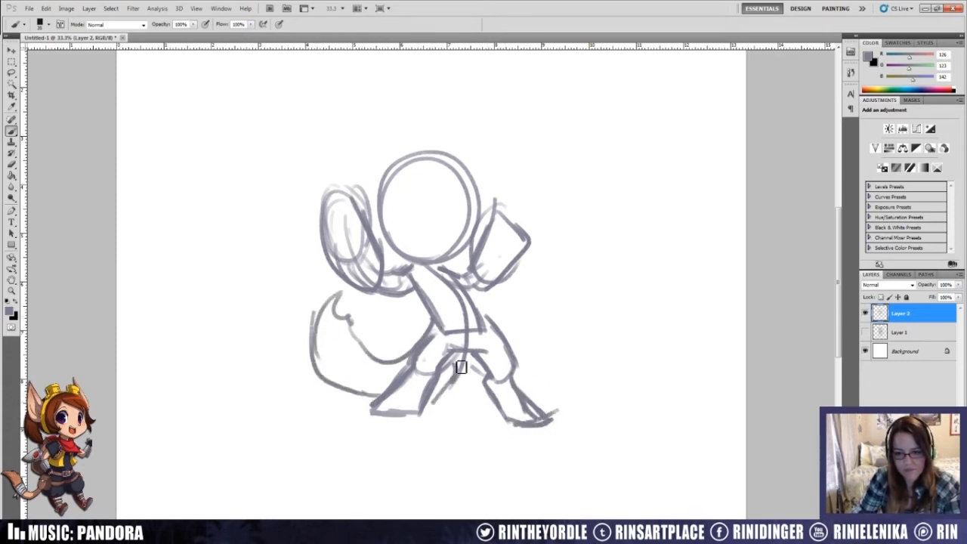
Step: Thicken the head outline, sketch a cheek curve on each lower side, and erase the right one
{"action": "mouse_move", "coordinate": [398, 188]}
{"action": "left_mouse_down"}
{"action": "mouse_move", "coordinate": [451, 165]}
{"action": "mouse_move", "coordinate": [480, 222]}
{"action": "mouse_move", "coordinate": [456, 236]}
{"action": "left_mouse_up"}
{"action": "mouse_move", "coordinate": [458, 160]}
{"action": "left_mouse_down"}
{"action": "mouse_move", "coordinate": [474, 243]}
{"action": "mouse_move", "coordinate": [462, 260]}
{"action": "mouse_move", "coordinate": [470, 250]}
{"action": "left_mouse_up"}
{"action": "mouse_move", "coordinate": [386, 225]}
{"action": "left_mouse_down"}
{"action": "mouse_move", "coordinate": [396, 250]}
{"action": "mouse_move", "coordinate": [464, 233]}
{"action": "mouse_move", "coordinate": [456, 259]}
{"action": "left_mouse_up"}
{"action": "key", "text": "e"}
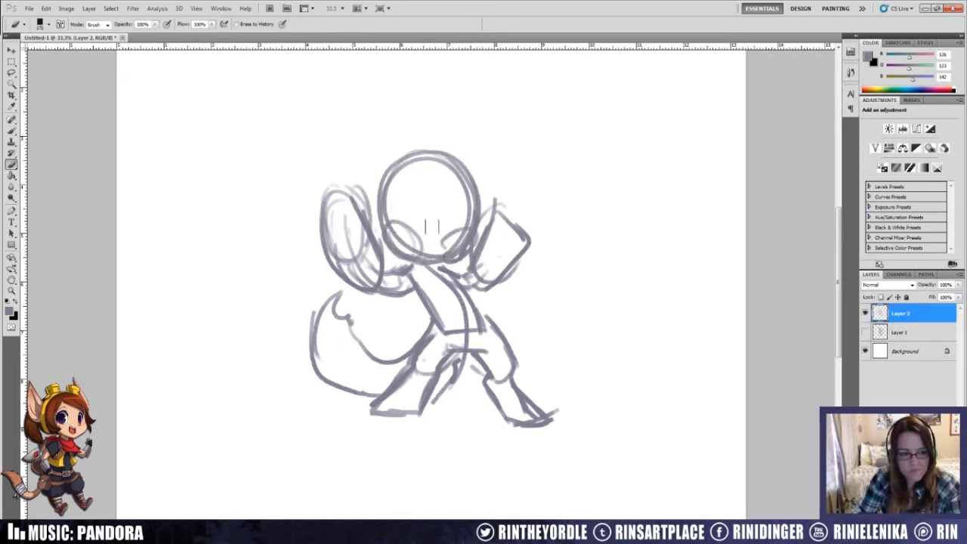
{"action": "key", "text": "b"}
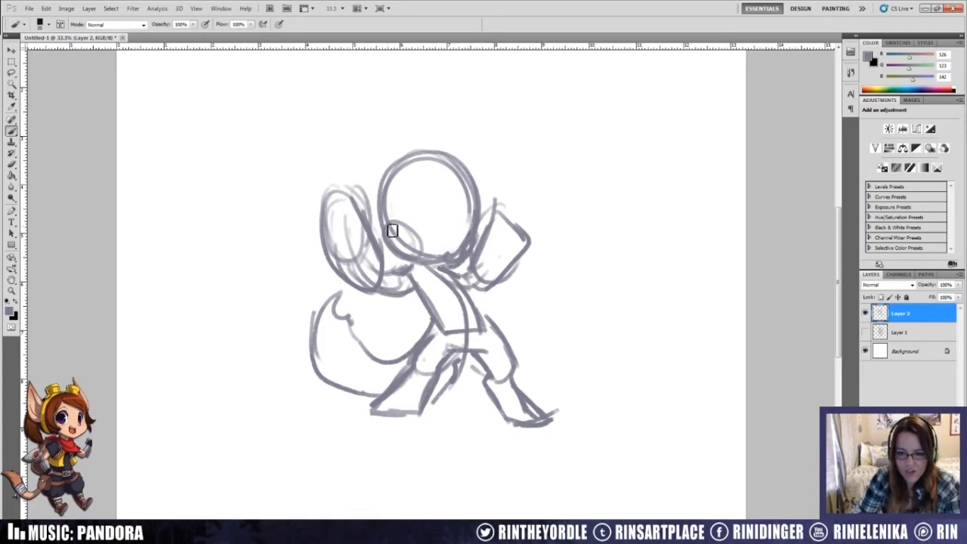
Step: Draw fingers on the raised left hand and erase the overlapping construction lines with a smaller eraser
{"action": "mouse_move", "coordinate": [331, 239]}
{"action": "left_mouse_down"}
{"action": "mouse_move", "coordinate": [345, 216]}
{"action": "mouse_move", "coordinate": [352, 239]}
{"action": "mouse_move", "coordinate": [337, 226]}
{"action": "mouse_move", "coordinate": [338, 171]}
{"action": "mouse_move", "coordinate": [355, 195]}
{"action": "mouse_move", "coordinate": [346, 203]}
{"action": "mouse_move", "coordinate": [356, 182]}
{"action": "mouse_move", "coordinate": [382, 212]}
{"action": "left_mouse_up"}
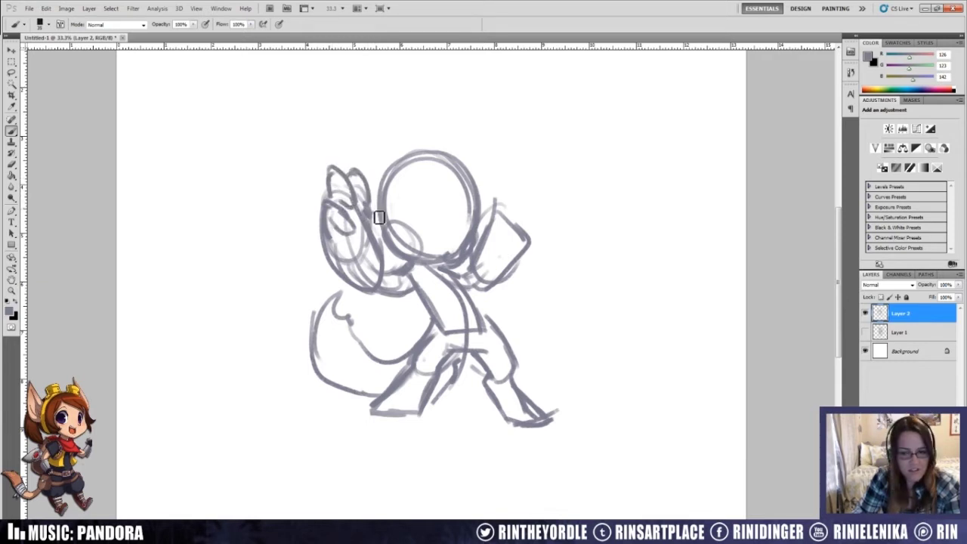
{"action": "left_click_drag", "start_coordinate": [335, 231], "coordinate": [343, 242]}
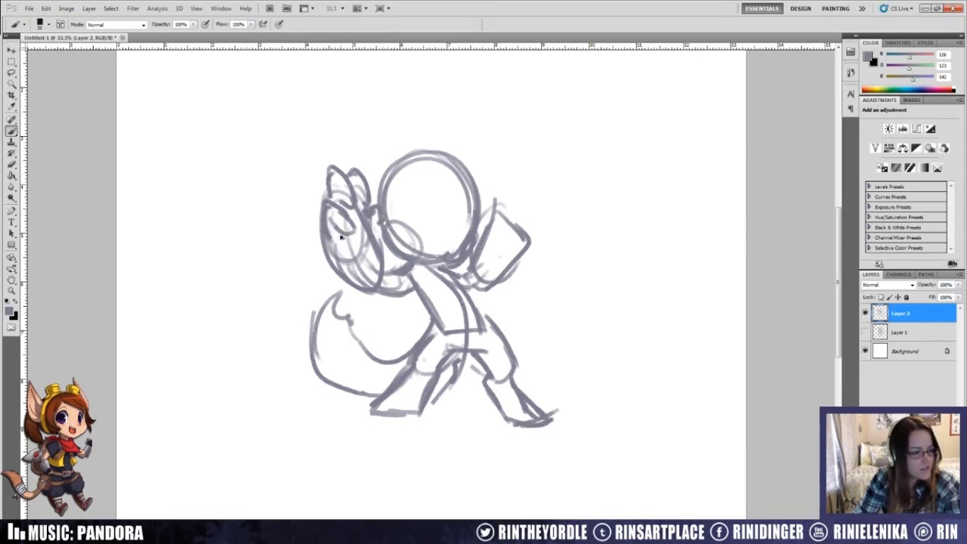
{"action": "key", "text": "e"}
{"action": "key", "text": "bracketleft"}
{"action": "key", "text": "bracketleft"}
{"action": "key", "text": "bracketleft"}
{"action": "key", "text": "bracketleft"}
{"action": "key", "text": "bracketleft"}
{"action": "key", "text": "bracketleft"}
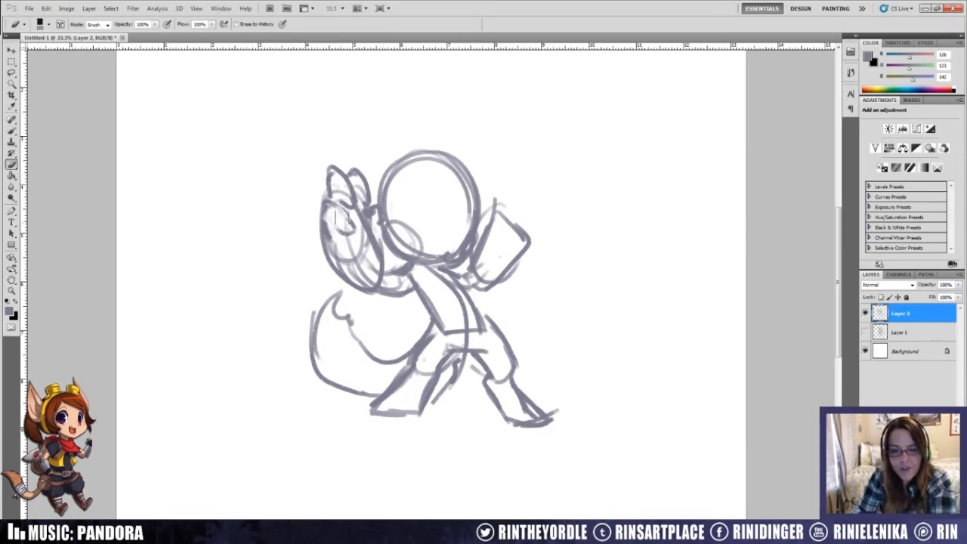
{"action": "mouse_move", "coordinate": [338, 189]}
{"action": "left_mouse_down"}
{"action": "mouse_move", "coordinate": [371, 232]}
{"action": "mouse_move", "coordinate": [347, 235]}
{"action": "mouse_move", "coordinate": [344, 260]}
{"action": "mouse_move", "coordinate": [351, 187]}
{"action": "left_mouse_up"}
{"action": "key", "text": "b"}
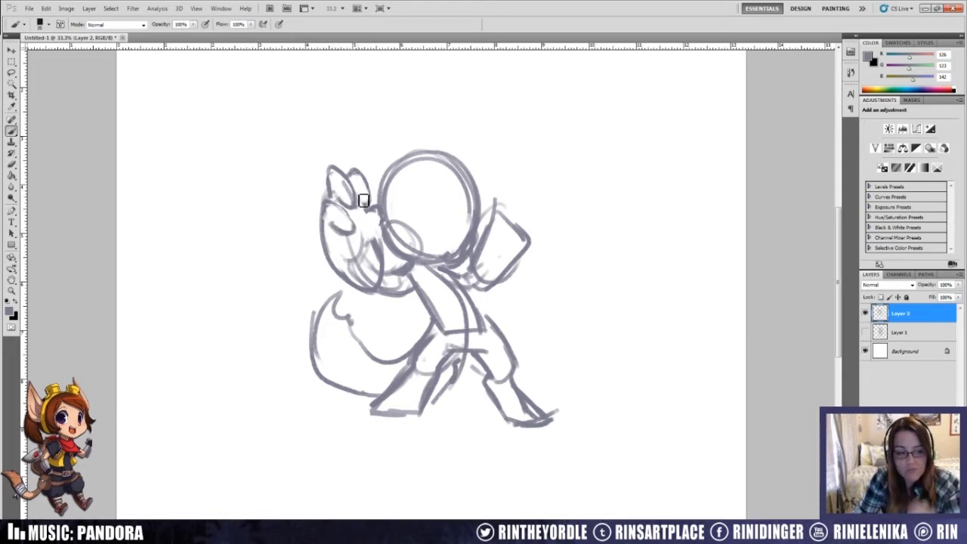
Step: Refine the left hand's finger outlines and knuckle gaps by alternately erasing and redrawing short strokes
{"action": "key", "text": "e"}
{"action": "key", "text": "b"}
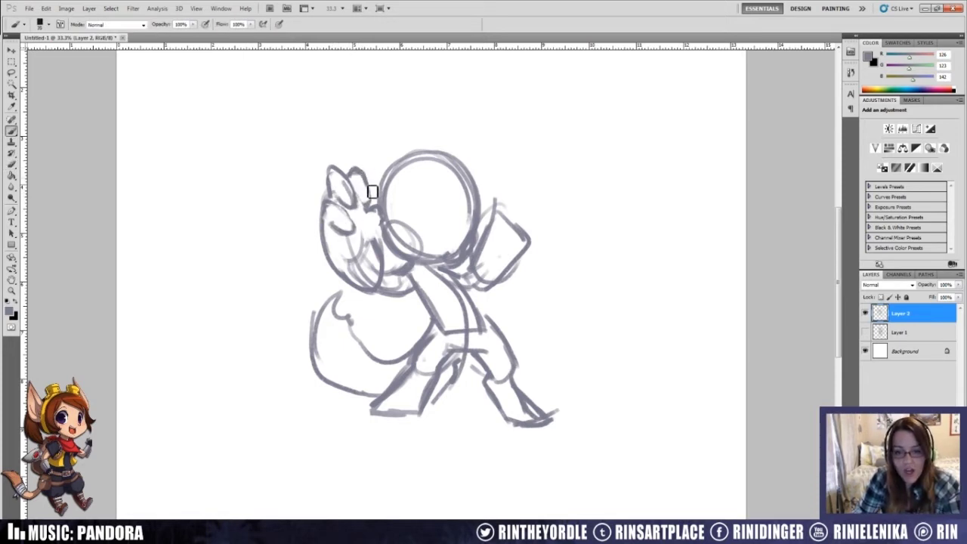
{"action": "key", "text": "e"}
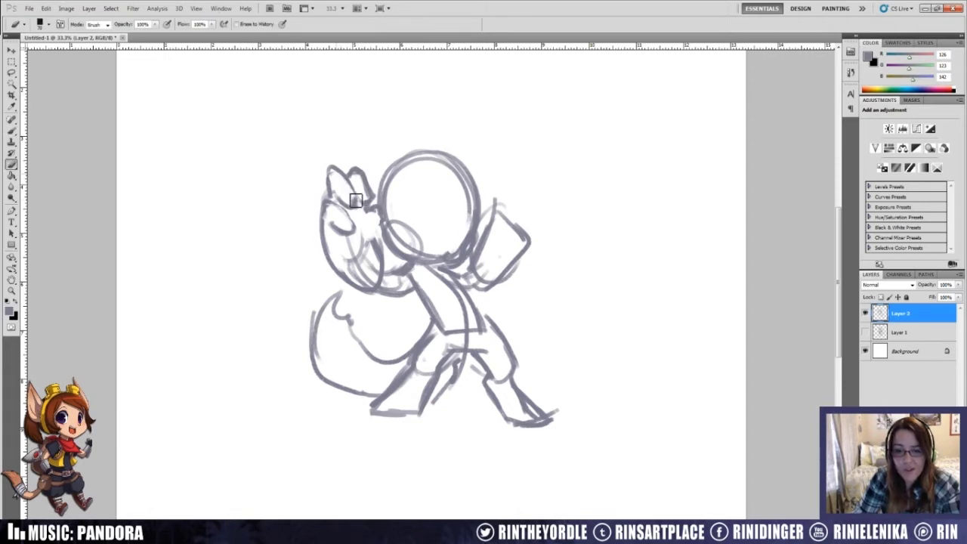
{"action": "key", "text": "b"}
{"action": "key", "text": "e"}
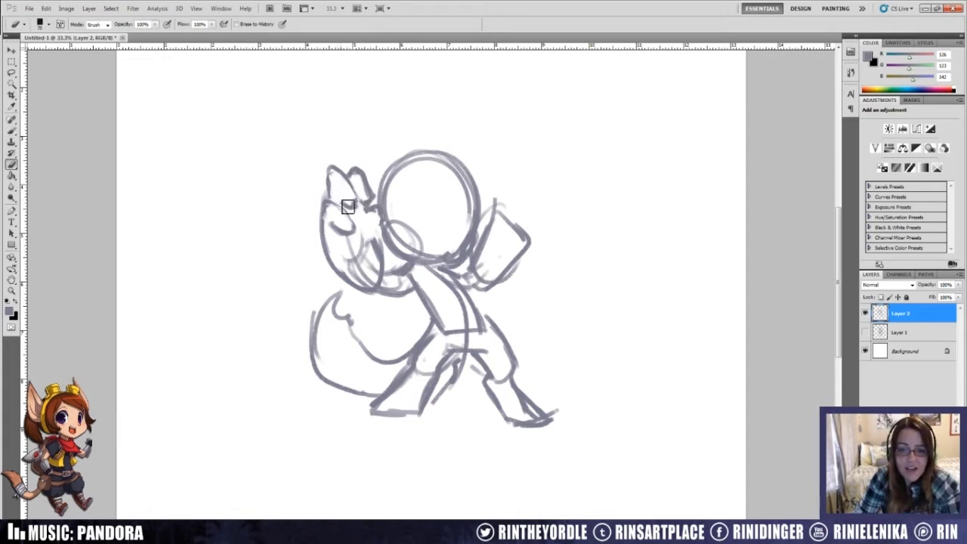
{"action": "key", "text": "b"}
{"action": "key", "text": "e"}
{"action": "key", "text": "b"}
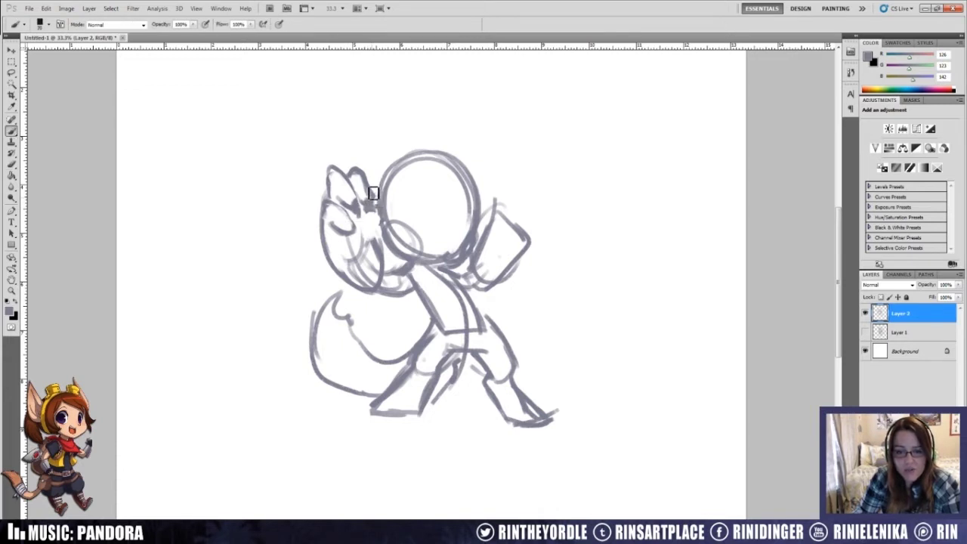
{"action": "key", "text": "e"}
{"action": "key", "text": "b"}
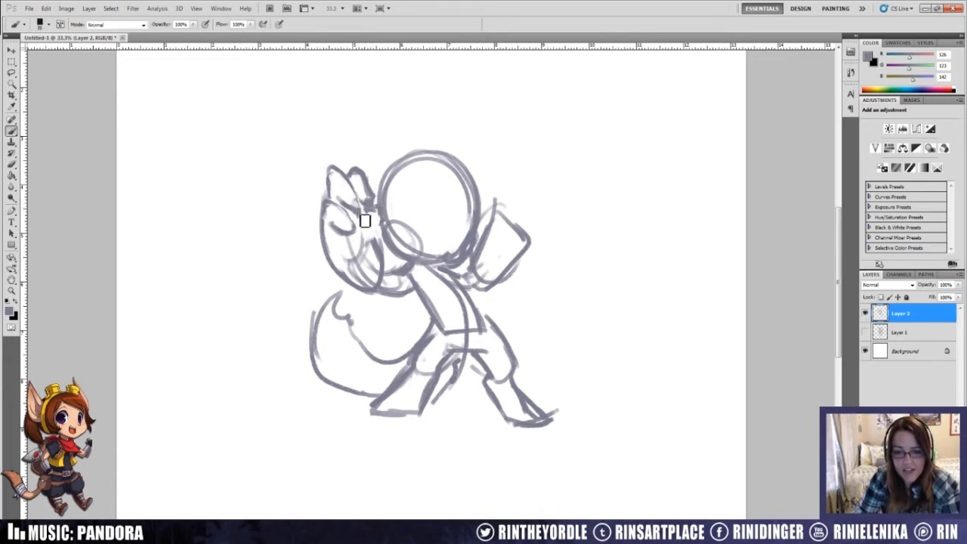
{"action": "key", "text": "e"}
{"action": "key", "text": "b"}
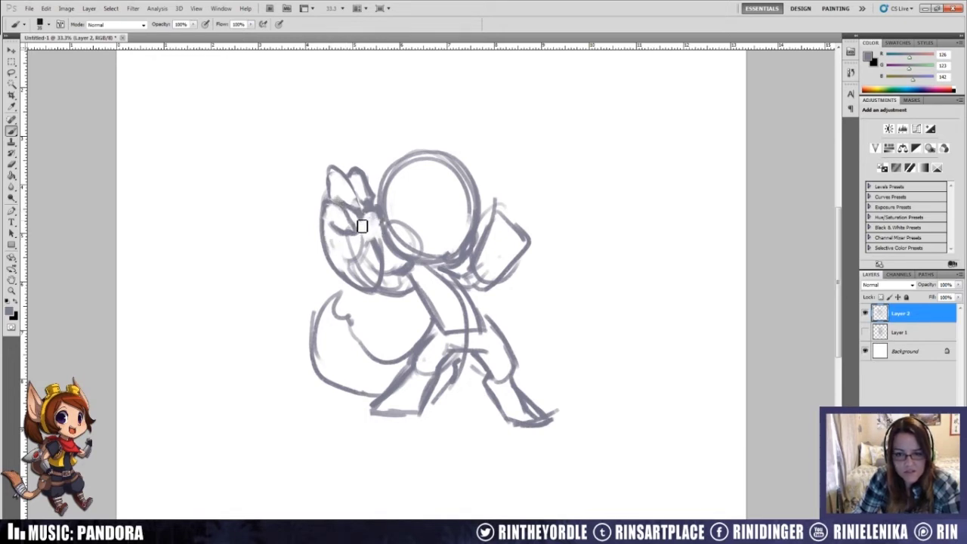
Step: Define the left hand's curled inner fingers, outer palm edge and wrist, and clean up the forearm outline
{"action": "key", "text": "e"}
{"action": "key", "text": "b"}
{"action": "key", "text": "e"}
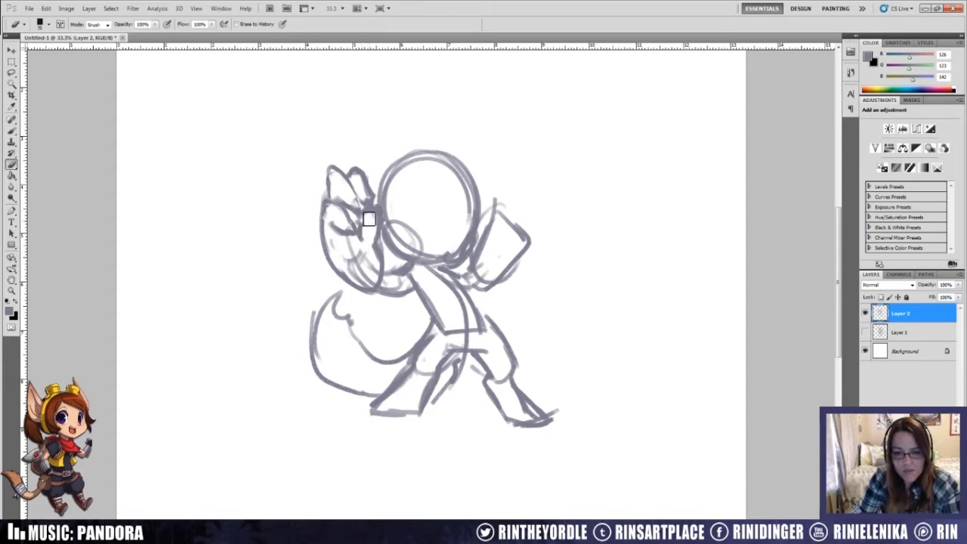
{"action": "key", "text": "b"}
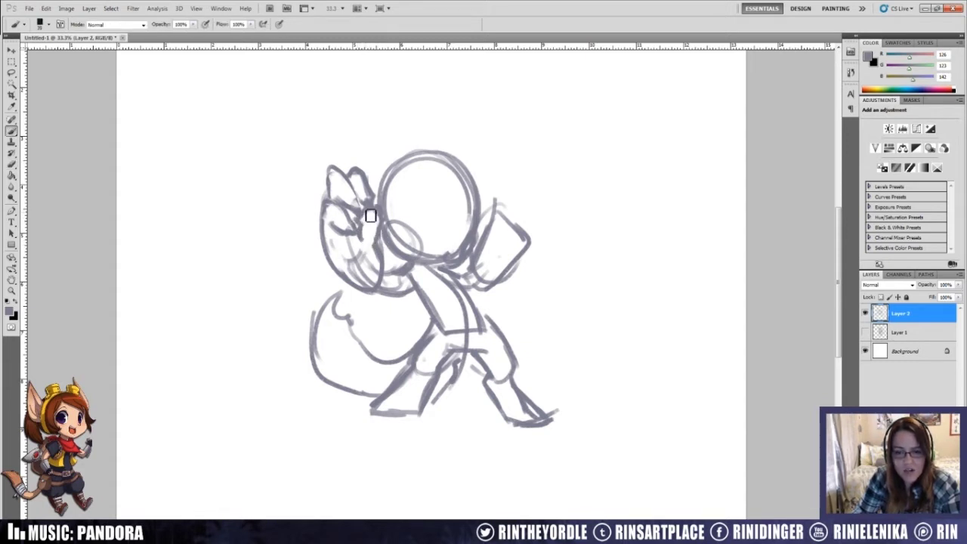
{"action": "left_click_drag", "start_coordinate": [326, 231], "coordinate": [352, 277]}
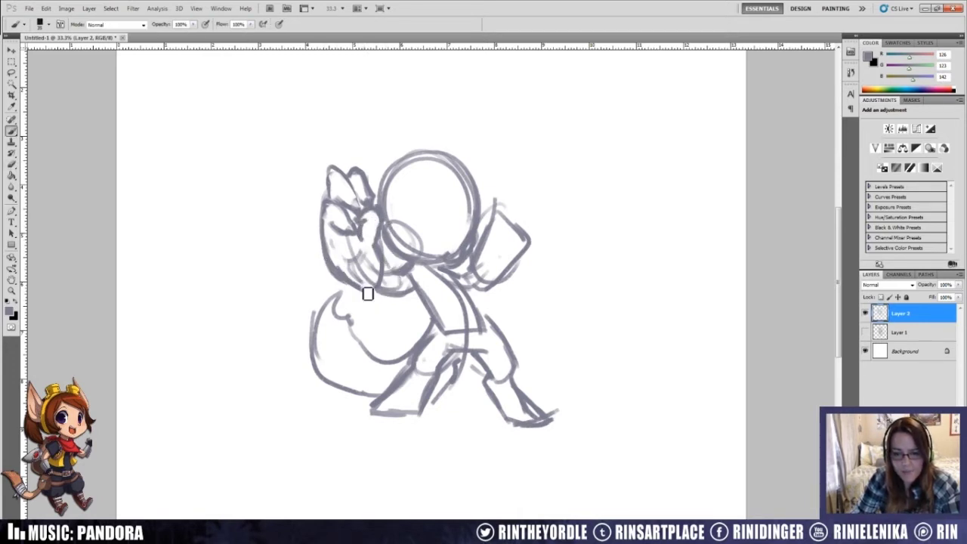
{"action": "key", "text": "e"}
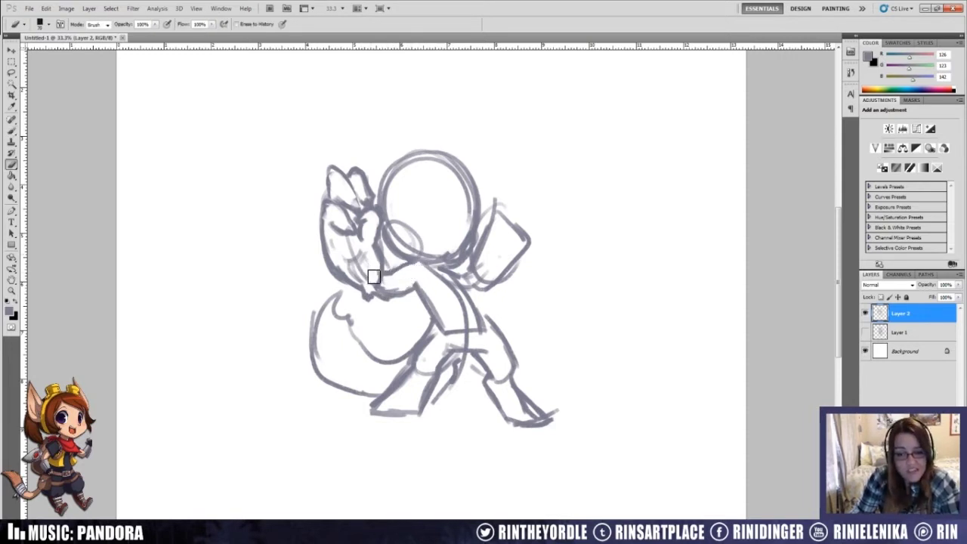
{"action": "key", "text": "b"}
{"action": "mouse_move", "coordinate": [351, 240]}
{"action": "left_mouse_down"}
{"action": "mouse_move", "coordinate": [367, 257]}
{"action": "mouse_move", "coordinate": [378, 247]}
{"action": "mouse_move", "coordinate": [381, 267]}
{"action": "mouse_move", "coordinate": [387, 260]}
{"action": "mouse_move", "coordinate": [377, 272]}
{"action": "mouse_move", "coordinate": [403, 270]}
{"action": "left_mouse_up"}
Step: Erase the leftover guide lines inside the left palm and the curved centre line through the torso
{"action": "key", "text": "e"}
{"action": "key", "text": "b"}
{"action": "key", "text": "e"}
{"action": "key", "text": "b"}
{"action": "key", "text": "e"}
{"action": "mouse_move", "coordinate": [462, 280]}
{"action": "left_mouse_down"}
{"action": "mouse_move", "coordinate": [476, 328]}
{"action": "mouse_move", "coordinate": [464, 280]}
{"action": "left_mouse_up"}
{"action": "key", "text": "b"}
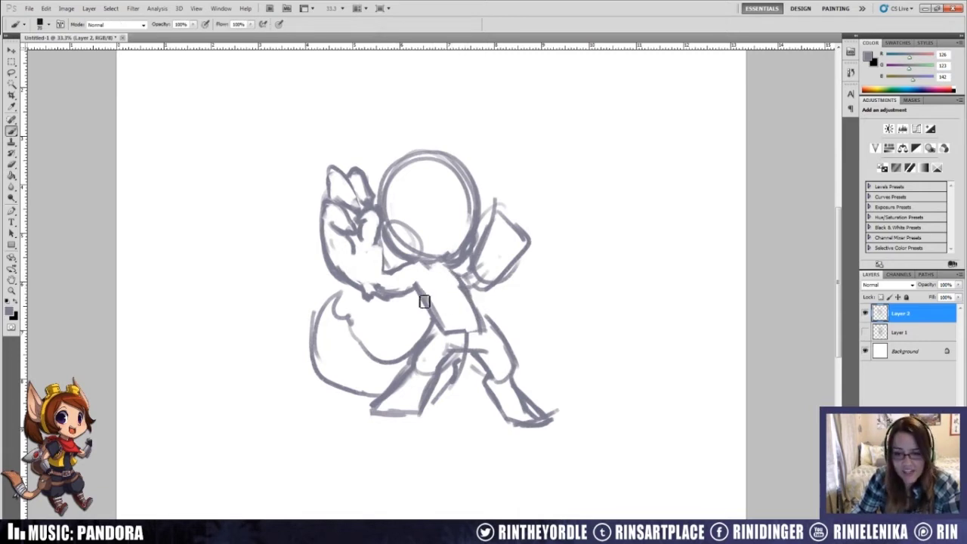
Step: Draw a curved band across the upper chest below the neck and tidy its edges
{"action": "mouse_move", "coordinate": [411, 264]}
{"action": "left_mouse_down"}
{"action": "mouse_move", "coordinate": [421, 283]}
{"action": "mouse_move", "coordinate": [461, 300]}
{"action": "left_mouse_up"}
{"action": "mouse_move", "coordinate": [457, 261]}
{"action": "left_mouse_down"}
{"action": "mouse_move", "coordinate": [428, 267]}
{"action": "mouse_move", "coordinate": [461, 273]}
{"action": "mouse_move", "coordinate": [440, 266]}
{"action": "mouse_move", "coordinate": [447, 278]}
{"action": "mouse_move", "coordinate": [456, 262]}
{"action": "mouse_move", "coordinate": [467, 297]}
{"action": "left_mouse_up"}
{"action": "key", "text": "e"}
{"action": "key", "text": "b"}
{"action": "key", "text": "e"}
{"action": "key", "text": "b"}
{"action": "mouse_move", "coordinate": [469, 270]}
{"action": "left_mouse_down"}
{"action": "mouse_move", "coordinate": [474, 304]}
{"action": "mouse_move", "coordinate": [434, 289]}
{"action": "left_mouse_up"}
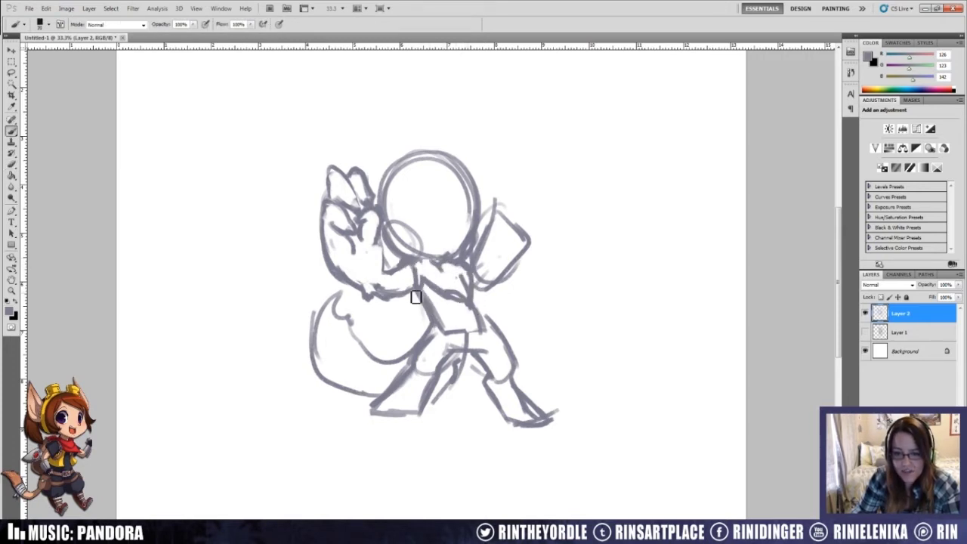
Step: Replace the blocky right hand with a rounded palm and curled fingers, cleaning up the stray lines
{"action": "left_click_drag", "start_coordinate": [505, 286], "coordinate": [527, 254]}
{"action": "mouse_move", "coordinate": [513, 199]}
{"action": "left_mouse_down"}
{"action": "mouse_move", "coordinate": [540, 205]}
{"action": "mouse_move", "coordinate": [525, 215]}
{"action": "mouse_move", "coordinate": [504, 197]}
{"action": "mouse_move", "coordinate": [489, 208]}
{"action": "mouse_move", "coordinate": [498, 234]}
{"action": "mouse_move", "coordinate": [495, 226]}
{"action": "mouse_move", "coordinate": [508, 232]}
{"action": "mouse_move", "coordinate": [539, 213]}
{"action": "mouse_move", "coordinate": [526, 258]}
{"action": "mouse_move", "coordinate": [519, 221]}
{"action": "mouse_move", "coordinate": [524, 244]}
{"action": "mouse_move", "coordinate": [531, 213]}
{"action": "mouse_move", "coordinate": [523, 248]}
{"action": "mouse_move", "coordinate": [533, 253]}
{"action": "mouse_move", "coordinate": [495, 238]}
{"action": "left_mouse_up"}
{"action": "key", "text": "e"}
{"action": "key", "text": "b"}
{"action": "key", "text": "e"}
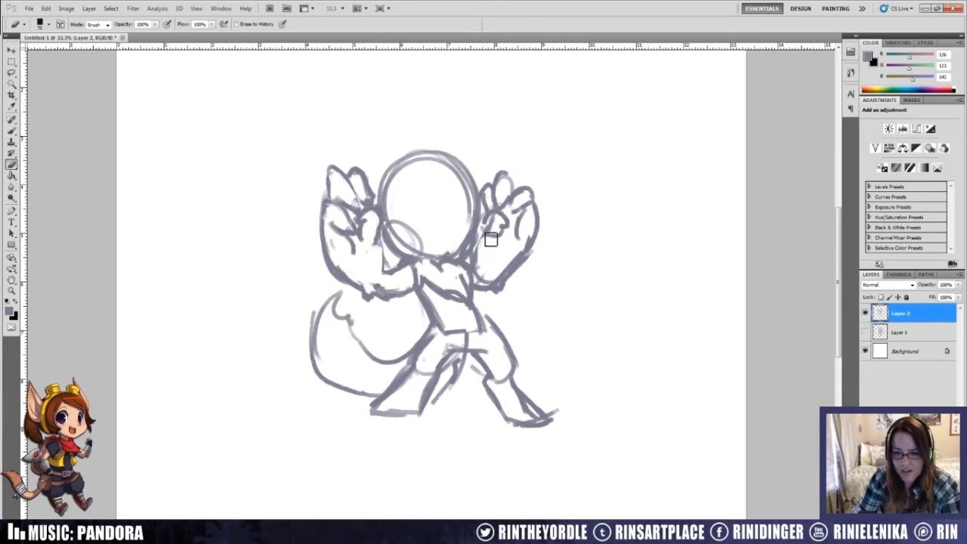
{"action": "key", "text": "b"}
{"action": "key", "text": "e"}
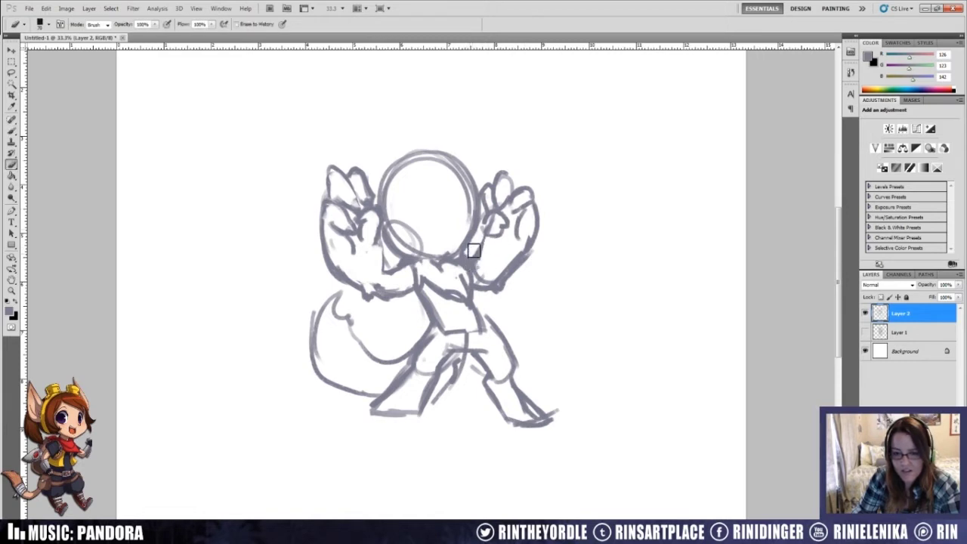
{"action": "key", "text": "b"}
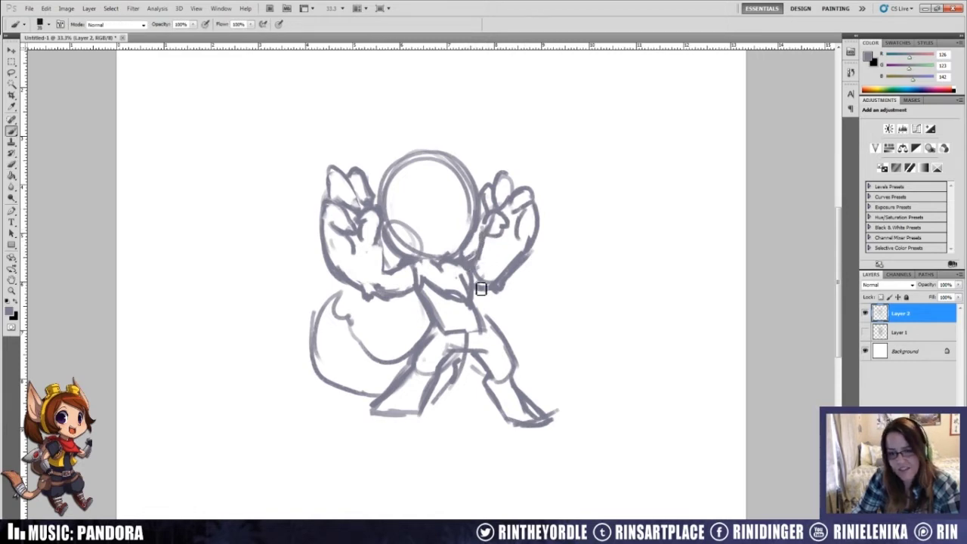
Step: Erase the construction lines inside the left thigh, waist and hips
{"action": "key", "text": "e"}
{"action": "left_click_drag", "start_coordinate": [427, 350], "coordinate": [443, 363]}
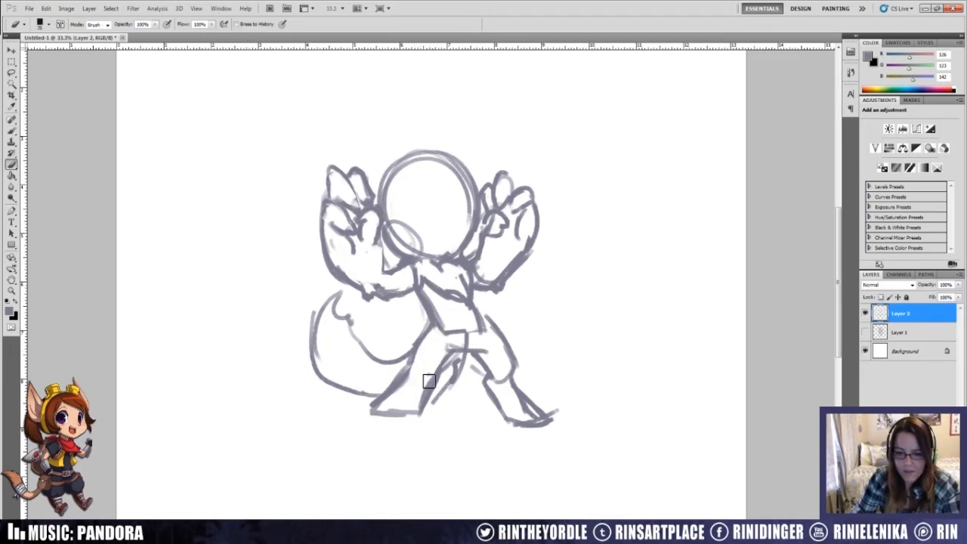
{"action": "key", "text": "b"}
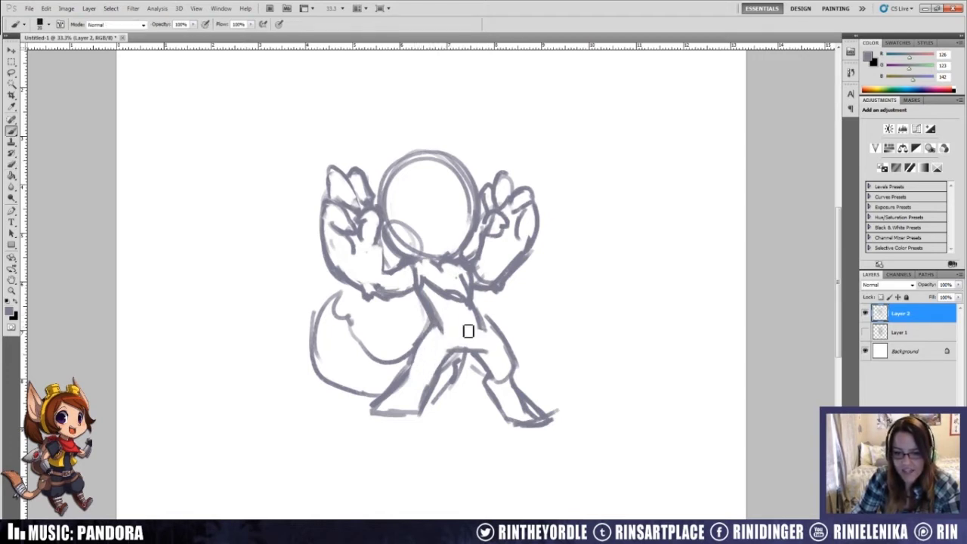
{"action": "key", "text": "e"}
{"action": "mouse_move", "coordinate": [475, 341]}
{"action": "left_mouse_down"}
{"action": "mouse_move", "coordinate": [447, 371]}
{"action": "mouse_move", "coordinate": [461, 363]}
{"action": "left_mouse_up"}
{"action": "key", "text": "b"}
Step: Reinforce the tail's outer curve and tip marking, and clean up the shape visible behind the left leg
{"action": "left_click_drag", "start_coordinate": [356, 317], "coordinate": [367, 352]}
{"action": "mouse_move", "coordinate": [338, 295]}
{"action": "left_mouse_down"}
{"action": "mouse_move", "coordinate": [321, 313]}
{"action": "mouse_move", "coordinate": [371, 395]}
{"action": "left_mouse_up"}
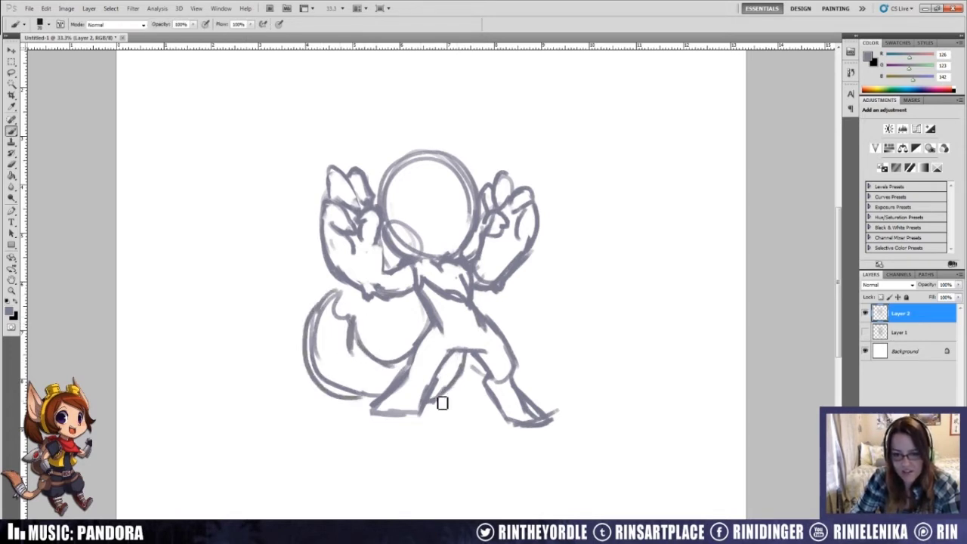
{"action": "key", "text": "e"}
{"action": "key", "text": "b"}
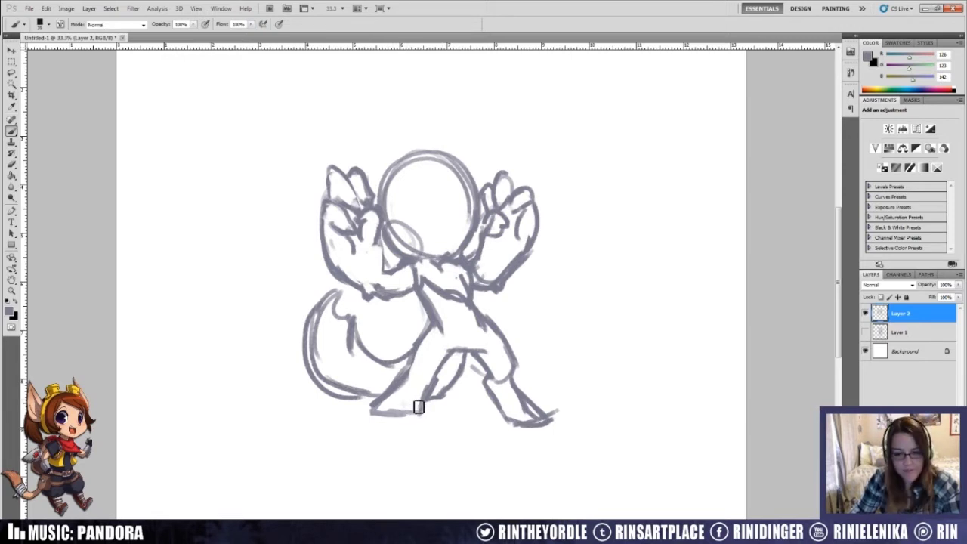
Step: Redraw both feet with separate toes, erasing the old pointed foot outlines
{"action": "mouse_move", "coordinate": [407, 411]}
{"action": "left_mouse_down"}
{"action": "mouse_move", "coordinate": [394, 406]}
{"action": "mouse_move", "coordinate": [374, 421]}
{"action": "mouse_move", "coordinate": [391, 412]}
{"action": "left_mouse_up"}
{"action": "key", "text": "e"}
{"action": "mouse_move", "coordinate": [512, 431]}
{"action": "left_mouse_down"}
{"action": "mouse_move", "coordinate": [553, 428]}
{"action": "mouse_move", "coordinate": [518, 423]}
{"action": "mouse_move", "coordinate": [534, 424]}
{"action": "mouse_move", "coordinate": [532, 412]}
{"action": "mouse_move", "coordinate": [541, 420]}
{"action": "mouse_move", "coordinate": [544, 412]}
{"action": "mouse_move", "coordinate": [531, 416]}
{"action": "mouse_move", "coordinate": [540, 410]}
{"action": "mouse_move", "coordinate": [562, 420]}
{"action": "mouse_move", "coordinate": [525, 402]}
{"action": "left_mouse_up"}
{"action": "key", "text": "b"}
{"action": "key", "text": "e"}
{"action": "key", "text": "b"}
{"action": "key", "text": "e"}
{"action": "key", "text": "b"}
{"action": "key", "text": "e"}
{"action": "key", "text": "b"}
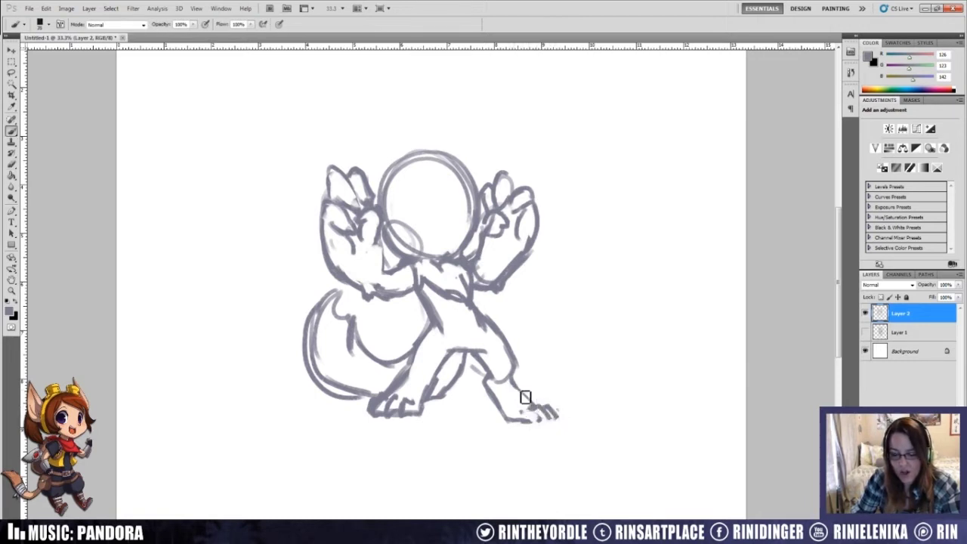
Step: Erase the outer outline of the right thigh and redraw it as a smoother curve down to the knee
{"action": "key", "text": "e"}
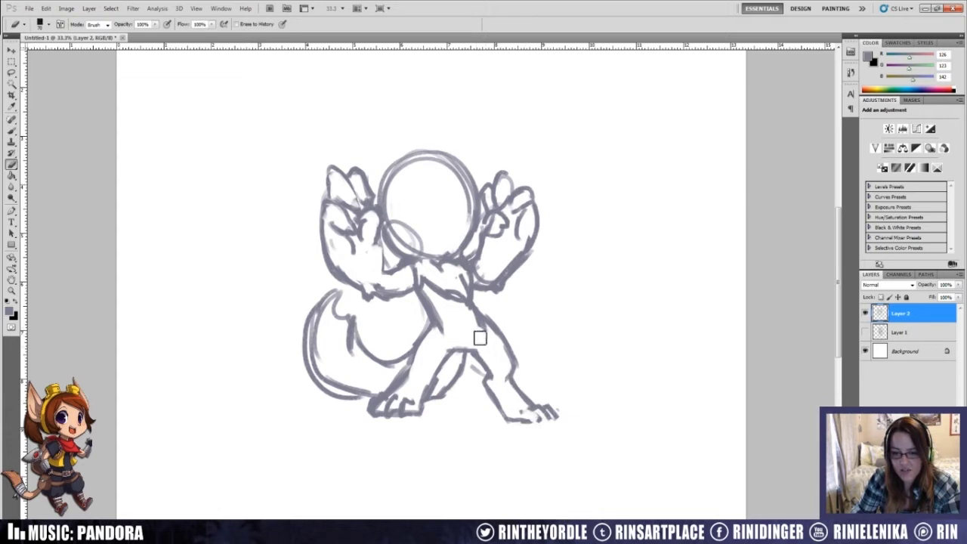
{"action": "left_click_drag", "start_coordinate": [487, 327], "coordinate": [509, 359]}
{"action": "left_click_drag", "start_coordinate": [491, 312], "coordinate": [515, 355]}
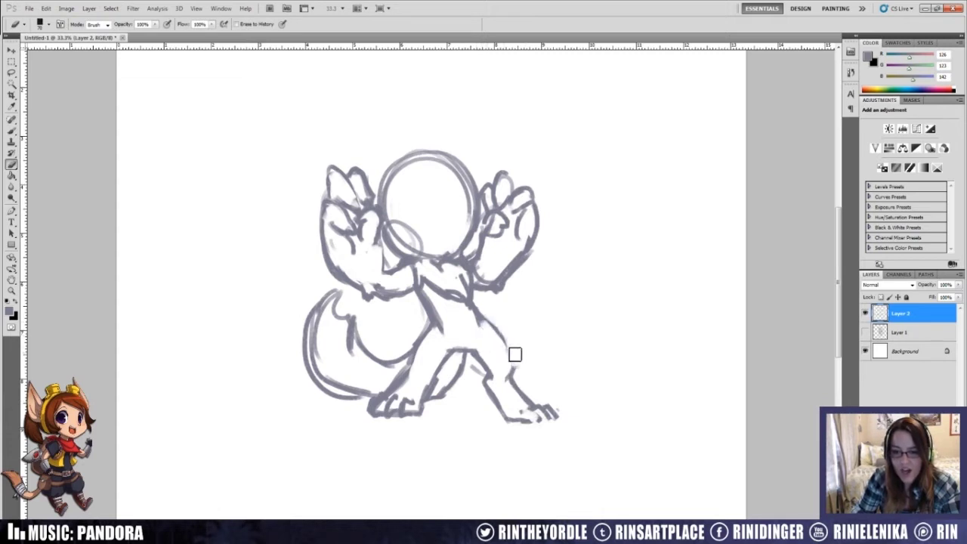
{"action": "key", "text": "b"}
{"action": "mouse_move", "coordinate": [491, 322]}
{"action": "left_mouse_down"}
{"action": "mouse_move", "coordinate": [509, 344]}
{"action": "mouse_move", "coordinate": [513, 375]}
{"action": "left_mouse_up"}
{"action": "key", "text": "e"}
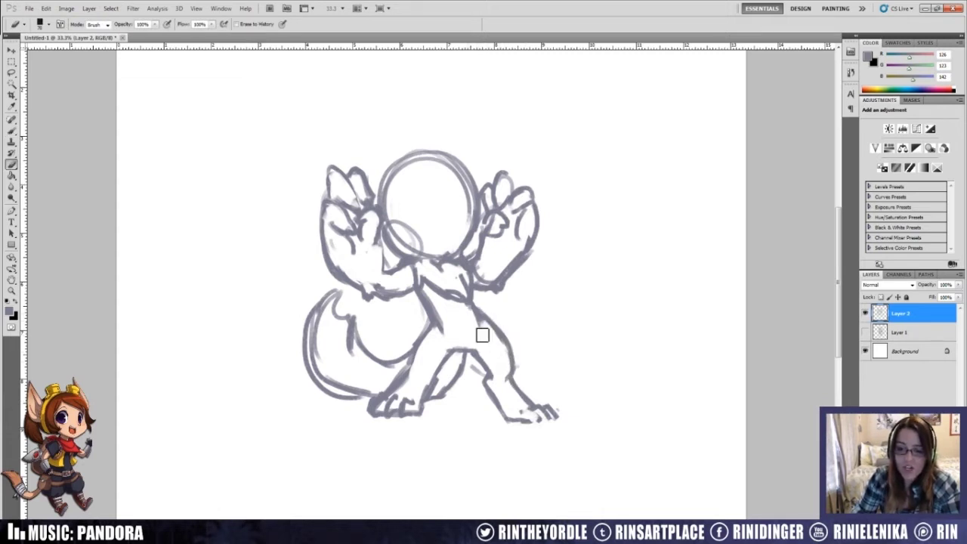
{"action": "key", "text": "b"}
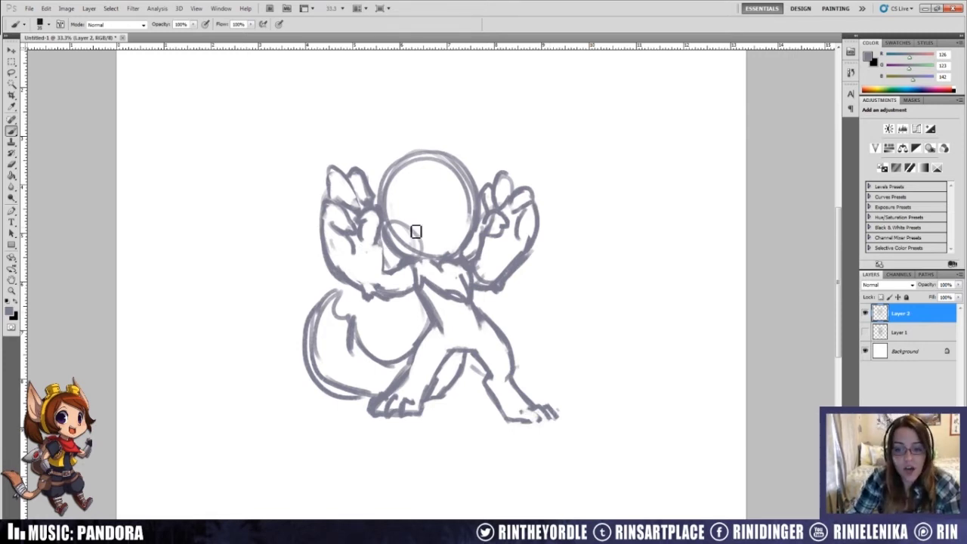
Step: Erase the stray arc crossing the head's lower left and redraw the cheek and jaw line
{"action": "key", "text": "e"}
{"action": "mouse_move", "coordinate": [410, 225]}
{"action": "left_mouse_down"}
{"action": "mouse_move", "coordinate": [407, 248]}
{"action": "mouse_move", "coordinate": [422, 248]}
{"action": "mouse_move", "coordinate": [424, 237]}
{"action": "mouse_move", "coordinate": [389, 233]}
{"action": "left_mouse_up"}
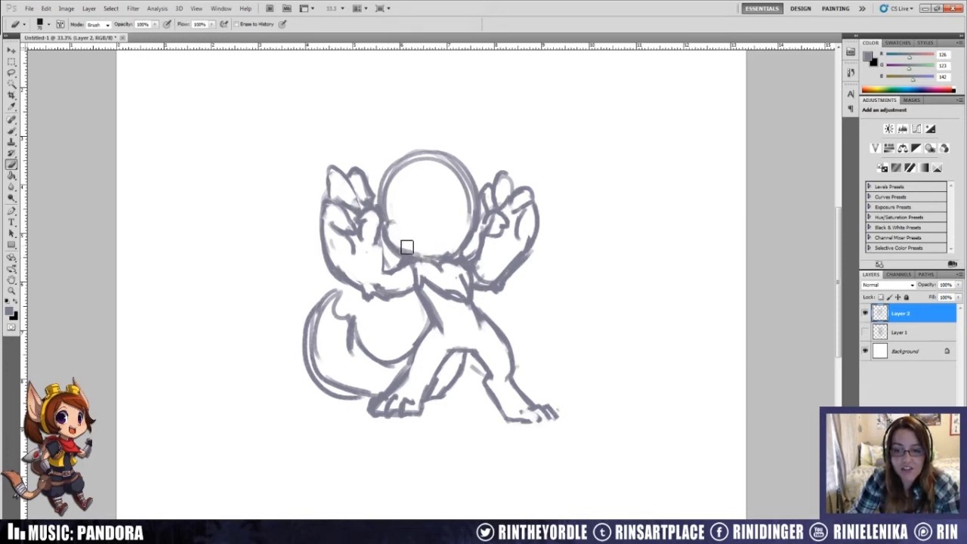
{"action": "key", "text": "b"}
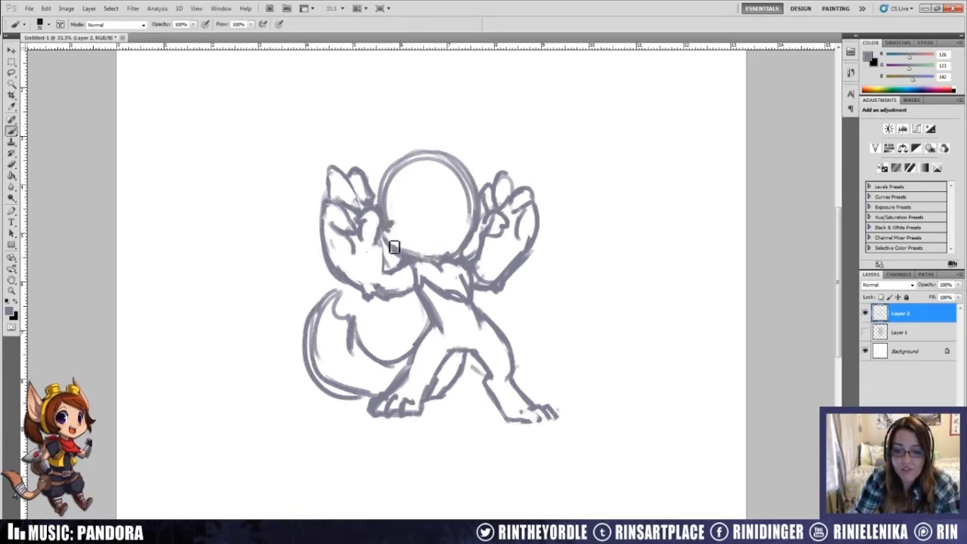
{"action": "left_click_drag", "start_coordinate": [399, 250], "coordinate": [456, 255]}
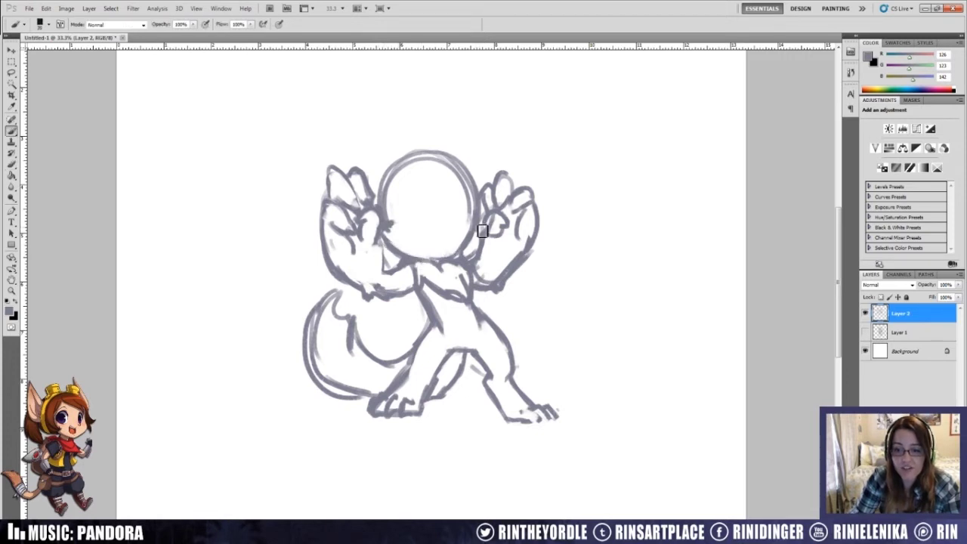
Step: Refine the chin, and erase the trial face guideline and the outer of the two head outlines
{"action": "mouse_move", "coordinate": [436, 162]}
{"action": "left_mouse_down"}
{"action": "mouse_move", "coordinate": [454, 260]}
{"action": "mouse_move", "coordinate": [471, 204]}
{"action": "mouse_move", "coordinate": [469, 242]}
{"action": "mouse_move", "coordinate": [482, 229]}
{"action": "mouse_move", "coordinate": [484, 239]}
{"action": "mouse_move", "coordinate": [466, 247]}
{"action": "mouse_move", "coordinate": [456, 220]}
{"action": "left_mouse_up"}
{"action": "key", "text": "e"}
{"action": "left_click_drag", "start_coordinate": [431, 257], "coordinate": [458, 255]}
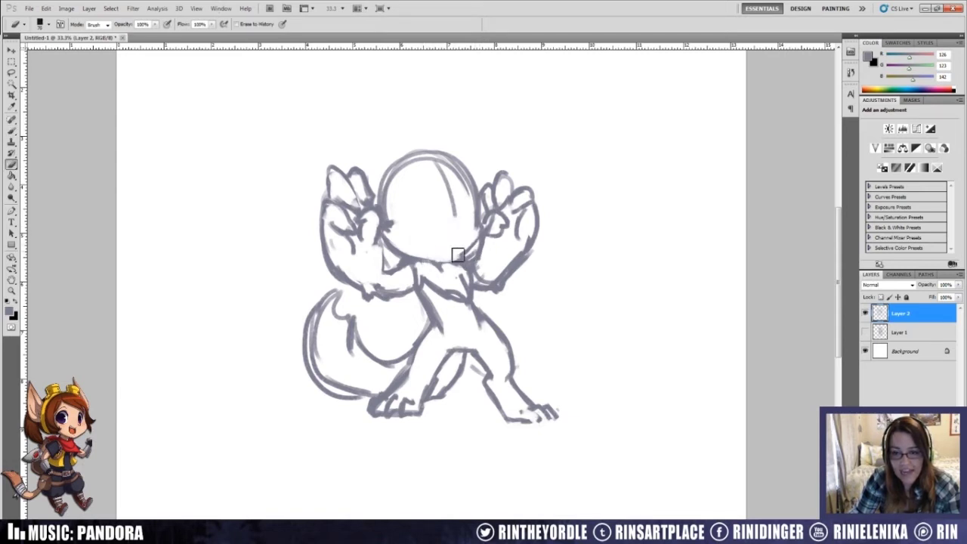
{"action": "key", "text": "b"}
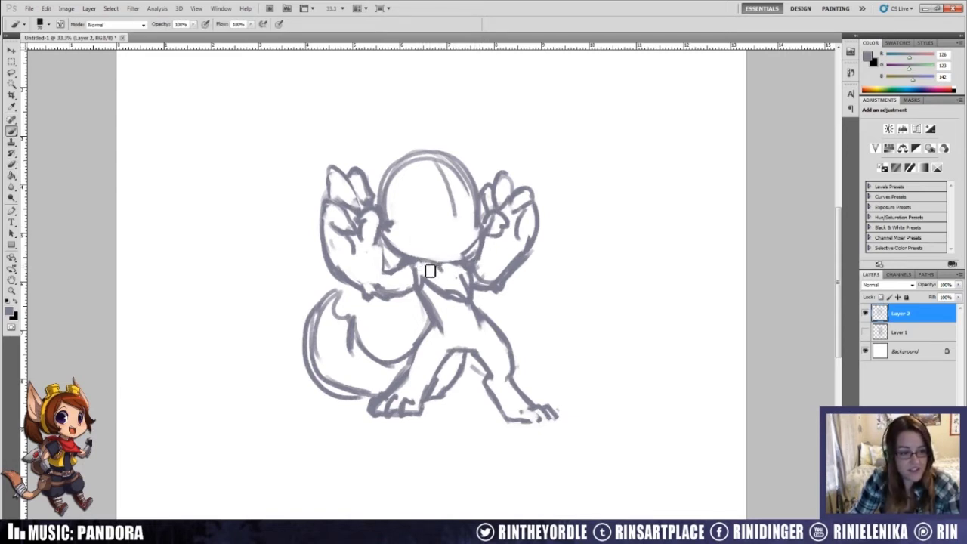
{"action": "key", "text": "e"}
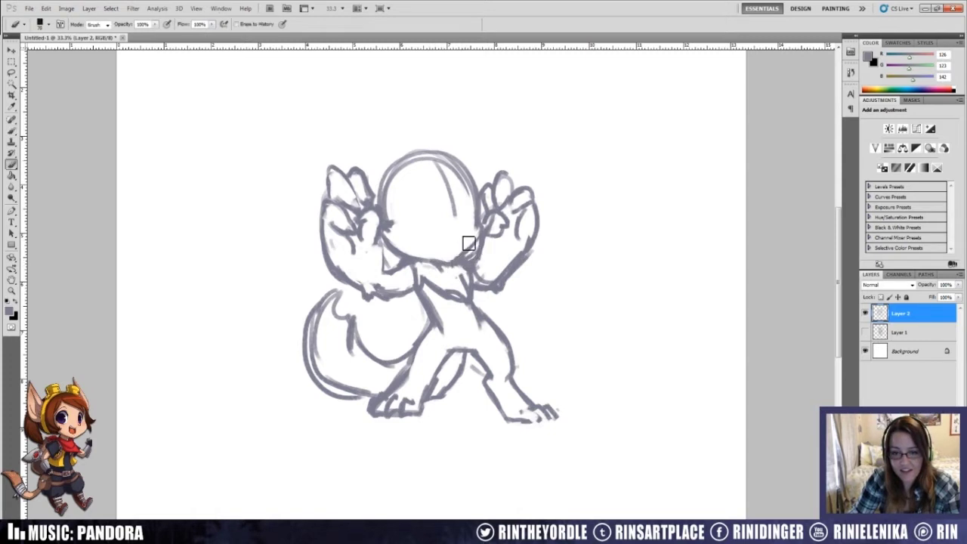
{"action": "mouse_move", "coordinate": [460, 227]}
{"action": "left_mouse_down"}
{"action": "mouse_move", "coordinate": [437, 192]}
{"action": "mouse_move", "coordinate": [435, 177]}
{"action": "left_mouse_up"}
{"action": "mouse_move", "coordinate": [395, 201]}
{"action": "left_mouse_down"}
{"action": "mouse_move", "coordinate": [397, 177]}
{"action": "mouse_move", "coordinate": [383, 192]}
{"action": "mouse_move", "coordinate": [393, 171]}
{"action": "mouse_move", "coordinate": [446, 156]}
{"action": "mouse_move", "coordinate": [473, 172]}
{"action": "left_mouse_up"}
Step: Draw two tall, pointed ears rising from both sides of the head
{"action": "key", "text": "b"}
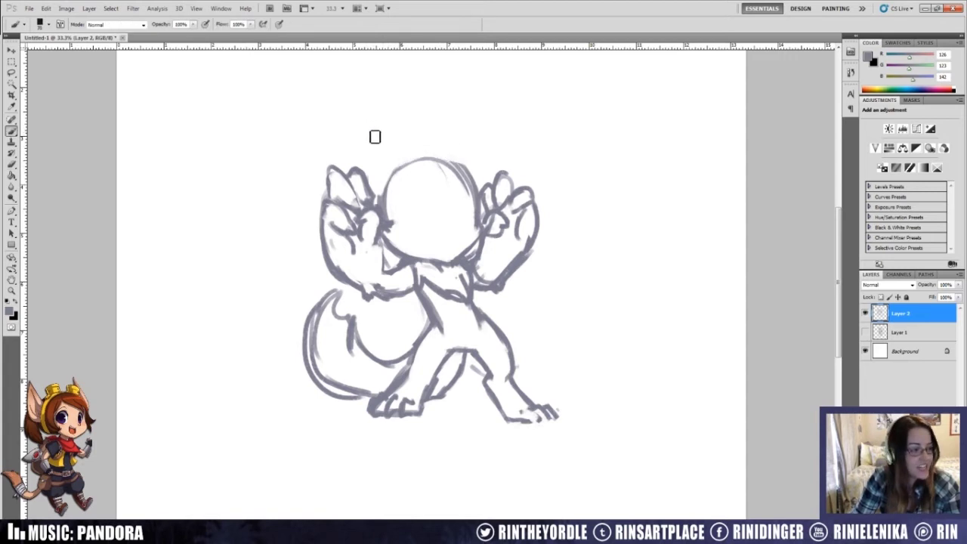
{"action": "mouse_move", "coordinate": [404, 158]}
{"action": "left_mouse_down"}
{"action": "mouse_move", "coordinate": [383, 128]}
{"action": "mouse_move", "coordinate": [379, 79]}
{"action": "mouse_move", "coordinate": [366, 135]}
{"action": "left_mouse_up"}
{"action": "mouse_move", "coordinate": [462, 165]}
{"action": "left_mouse_down"}
{"action": "mouse_move", "coordinate": [487, 90]}
{"action": "mouse_move", "coordinate": [492, 186]}
{"action": "left_mouse_up"}
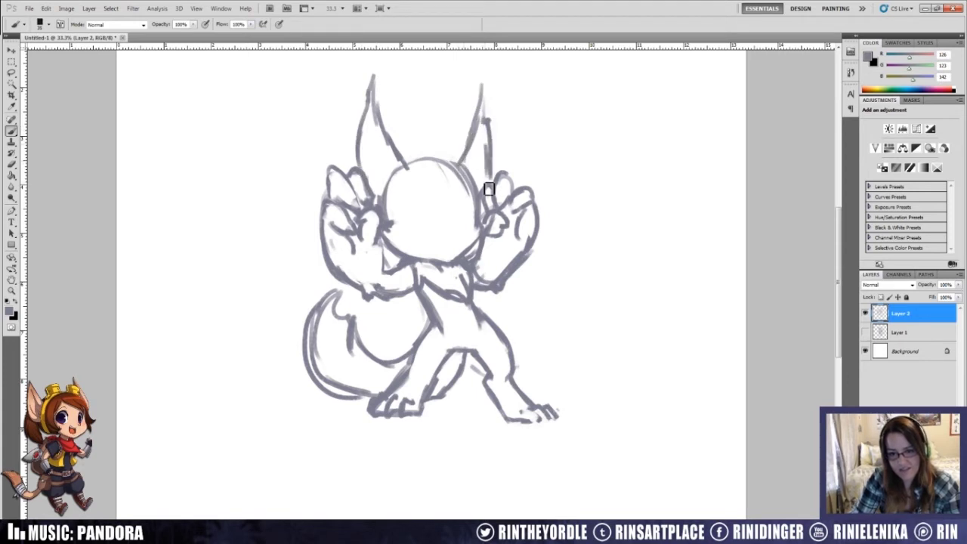
{"action": "key", "text": "e"}
{"action": "key", "text": "b"}
Step: Draw a curved vertical face guideline and the arched upper lid of the near eye
{"action": "left_click_drag", "start_coordinate": [445, 168], "coordinate": [446, 259]}
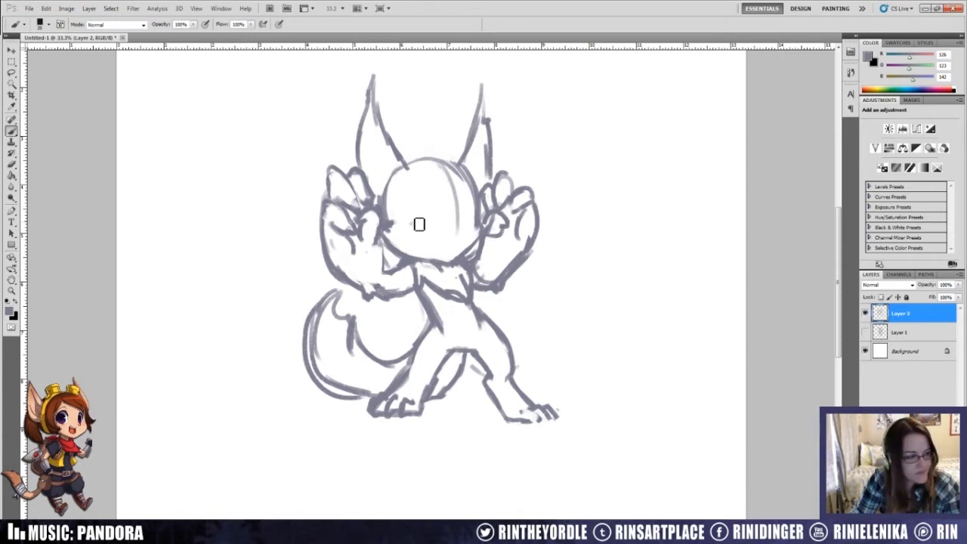
{"action": "mouse_move", "coordinate": [408, 222]}
{"action": "left_mouse_down"}
{"action": "mouse_move", "coordinate": [421, 216]}
{"action": "mouse_move", "coordinate": [431, 233]}
{"action": "left_mouse_up"}
{"action": "key", "text": "e"}
{"action": "key", "text": "b"}
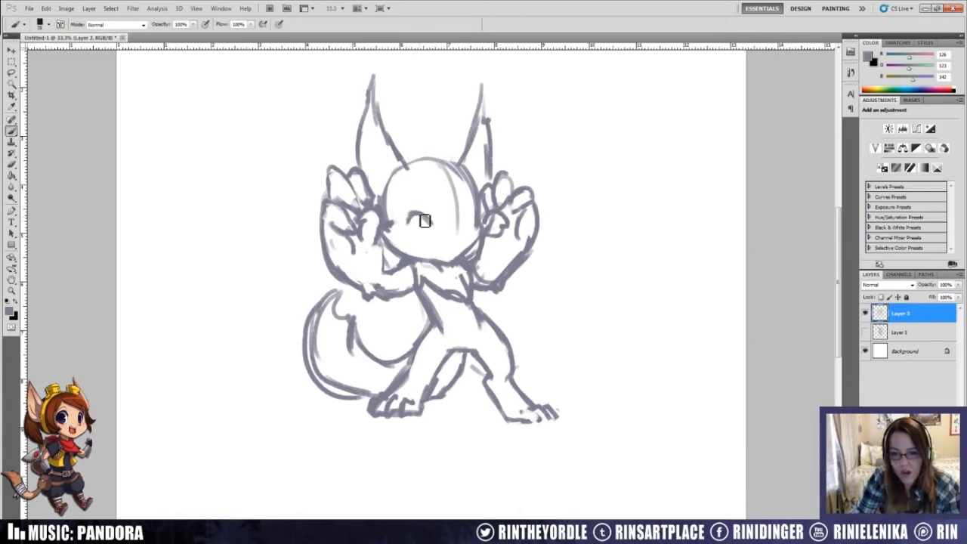
{"action": "key", "text": "e"}
{"action": "key", "text": "b"}
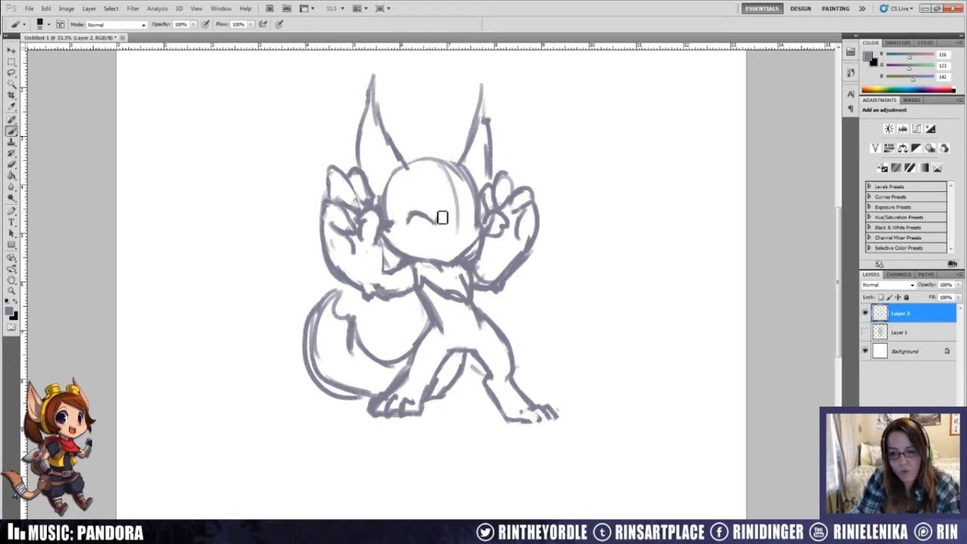
Step: Add an arched brow above the near eye, sketch the far eye and brow, and erase stray lines around it
{"action": "left_click_drag", "start_coordinate": [408, 199], "coordinate": [435, 205]}
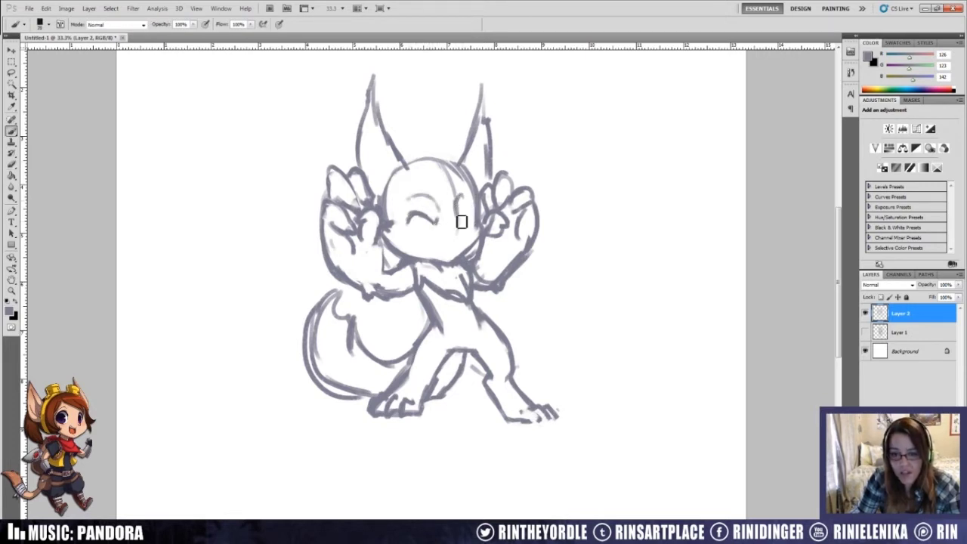
{"action": "key", "text": "e"}
{"action": "left_click_drag", "start_coordinate": [468, 225], "coordinate": [459, 230]}
{"action": "key", "text": "b"}
{"action": "key", "text": "e"}
{"action": "left_click", "coordinate": [462, 229]}
{"action": "key", "text": "b"}
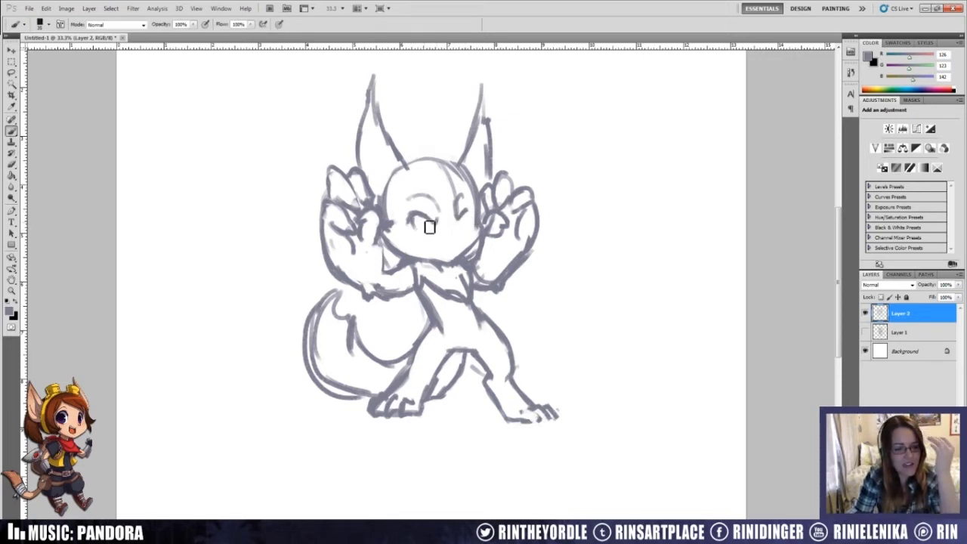
Step: Reshape the near eye's lid, clean up its lower edge and shade in the eye
{"action": "left_click_drag", "start_coordinate": [422, 217], "coordinate": [439, 215]}
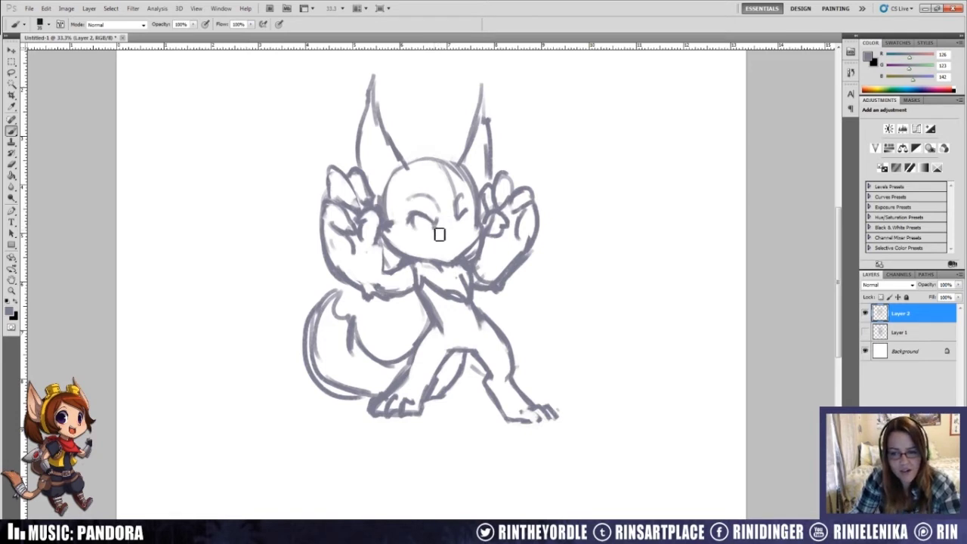
{"action": "key", "text": "e"}
{"action": "left_click_drag", "start_coordinate": [438, 237], "coordinate": [432, 237]}
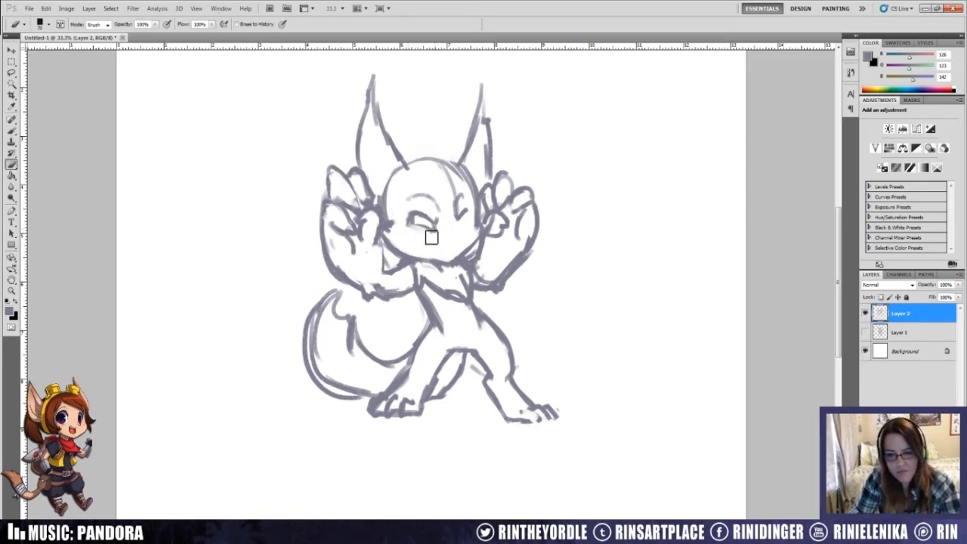
{"action": "key", "text": "b"}
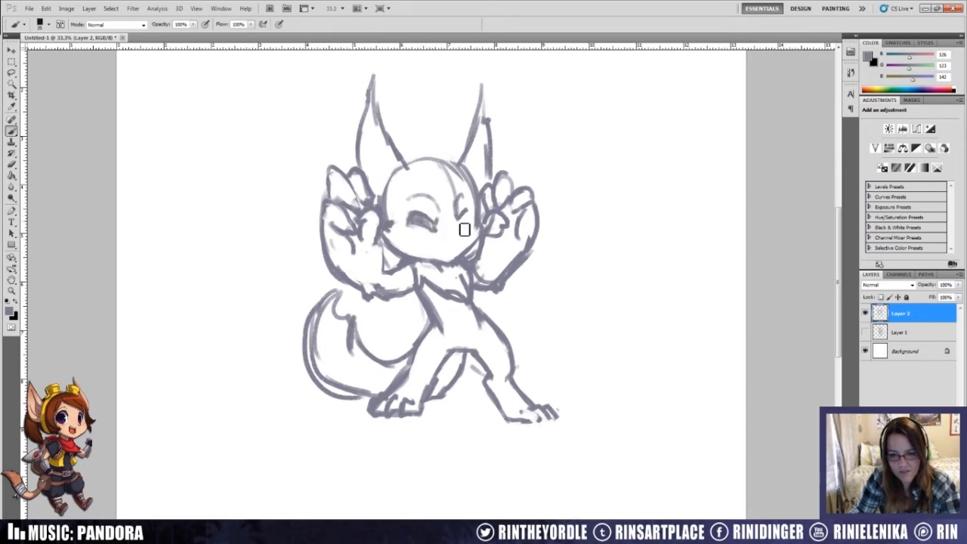
Step: Shade in the far eye and sketch a light muzzle bridge line between the eyes
{"action": "key", "text": "e"}
{"action": "key", "text": "b"}
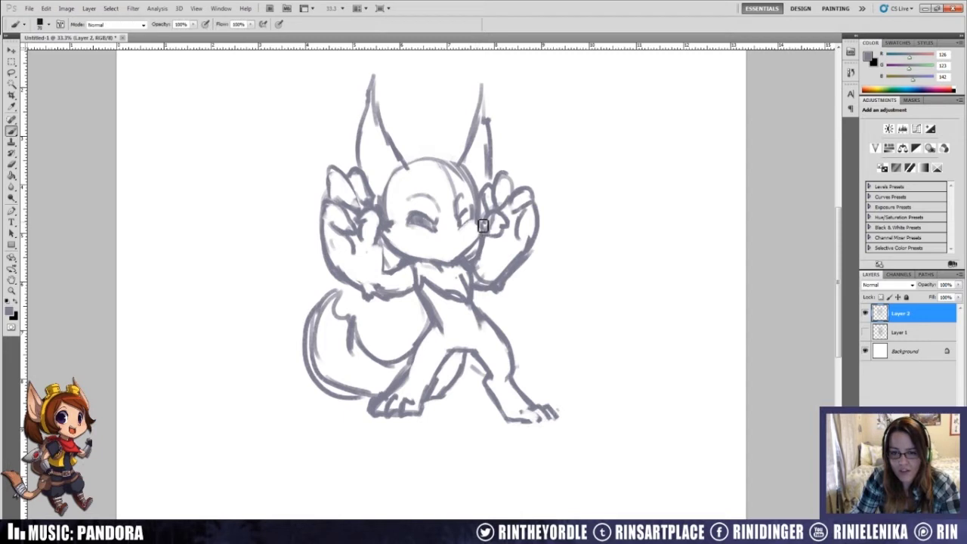
{"action": "key", "text": "e"}
{"action": "key", "text": "b"}
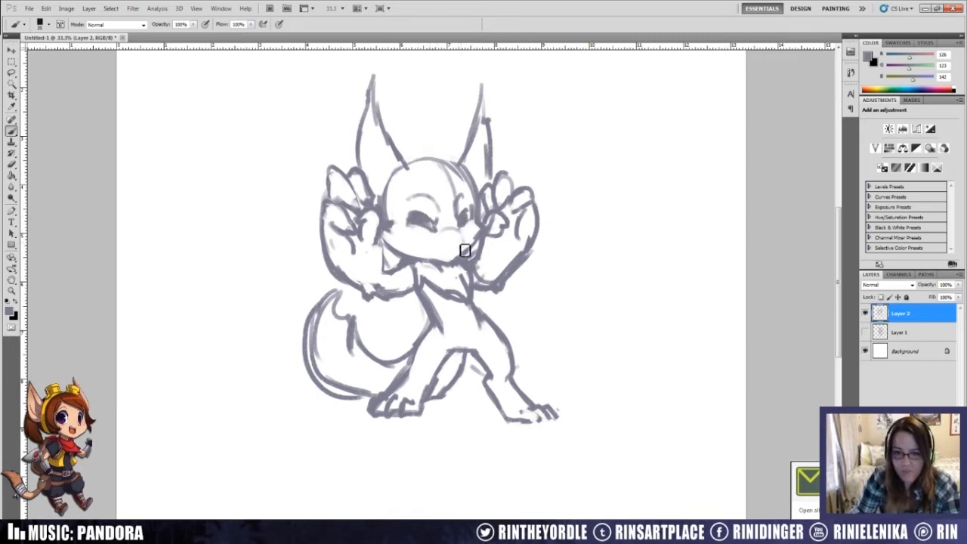
Step: Sketch and rework a small dark nose at the tip of the muzzle, with a rounded muzzle outline around it
{"action": "key", "text": "e"}
{"action": "key", "text": "b"}
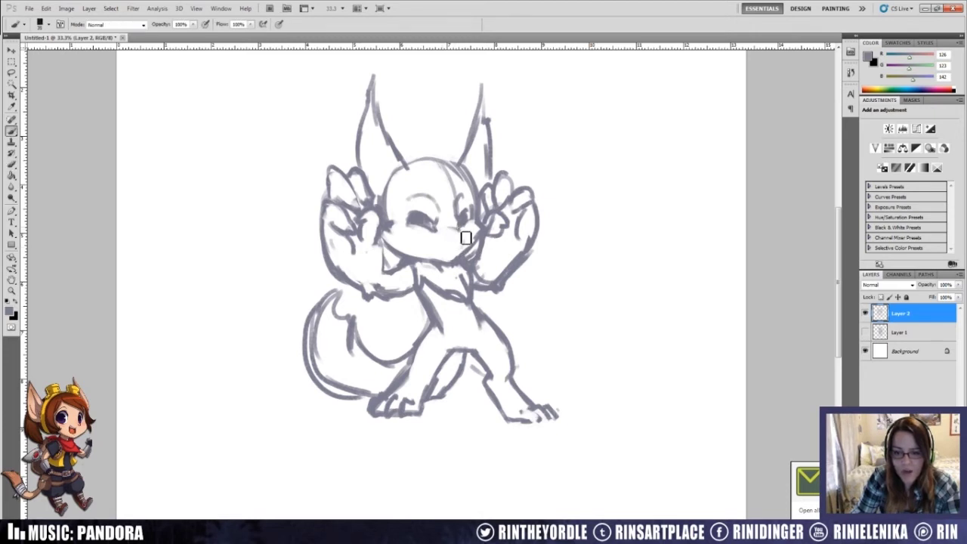
{"action": "key", "text": "e"}
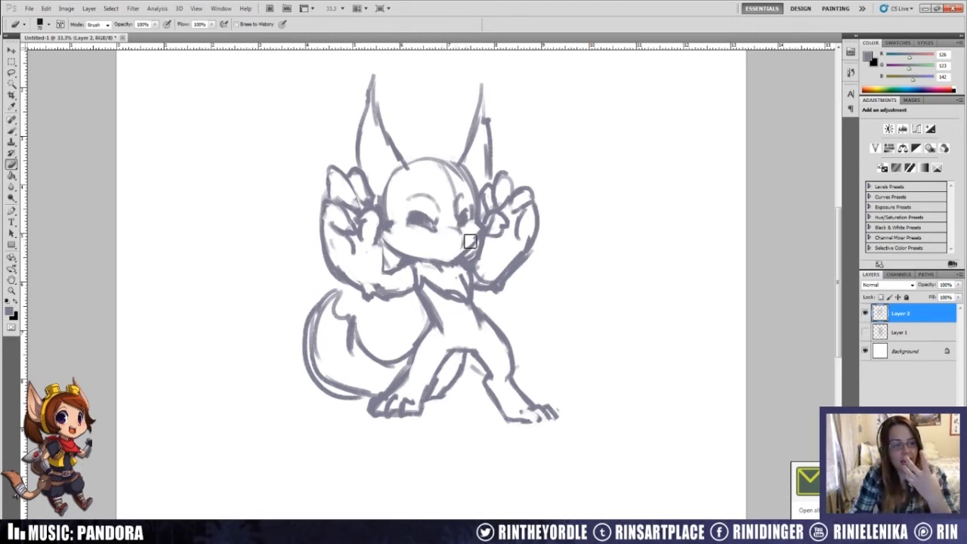
{"action": "key", "text": "b"}
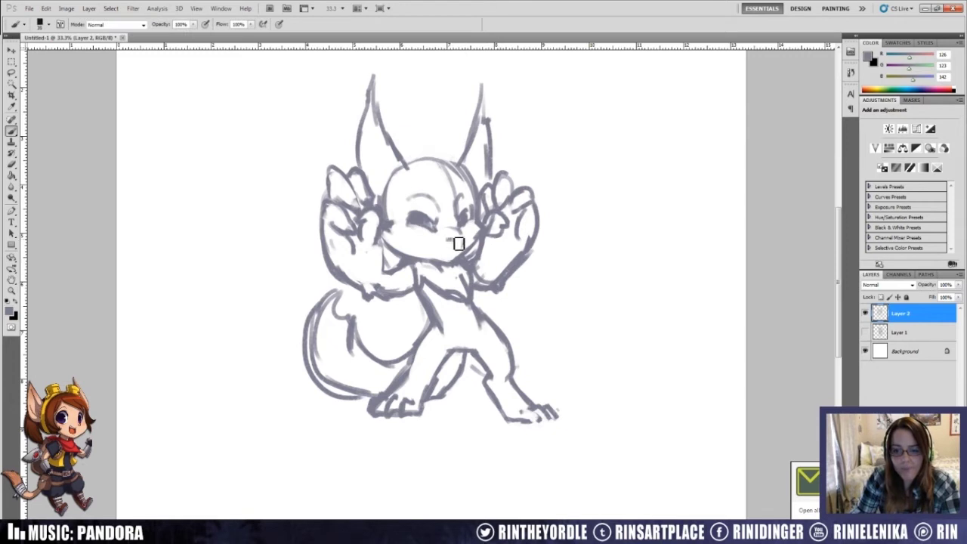
{"action": "key", "text": "e"}
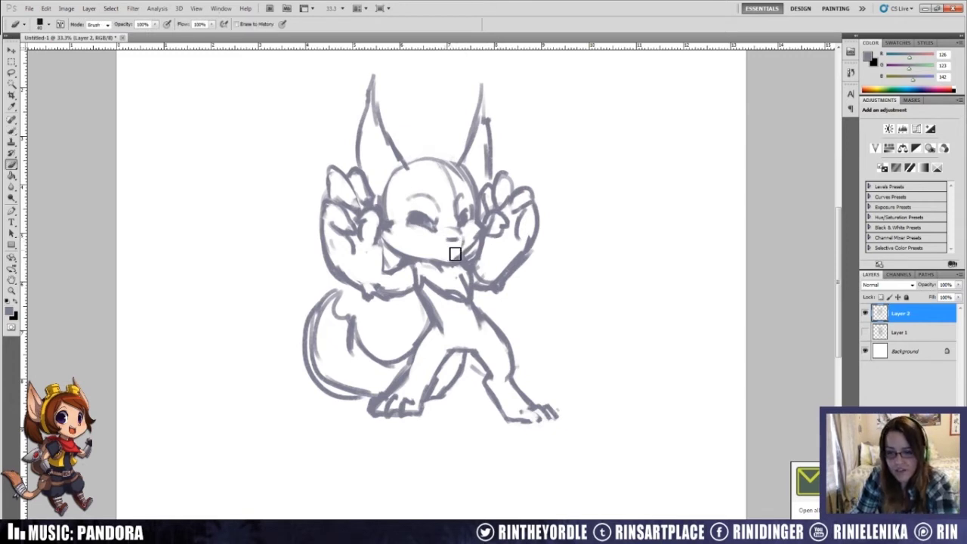
{"action": "key", "text": "b"}
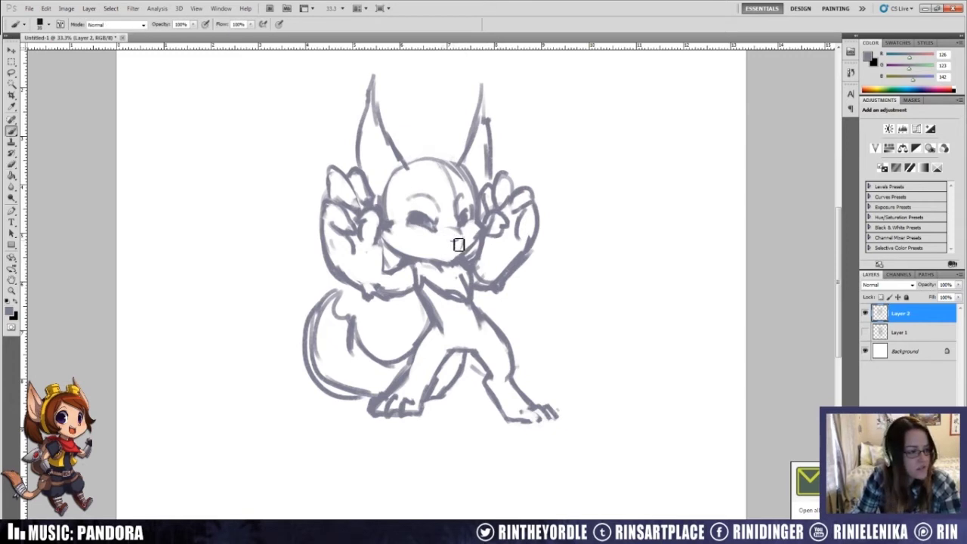
{"action": "key", "text": "e"}
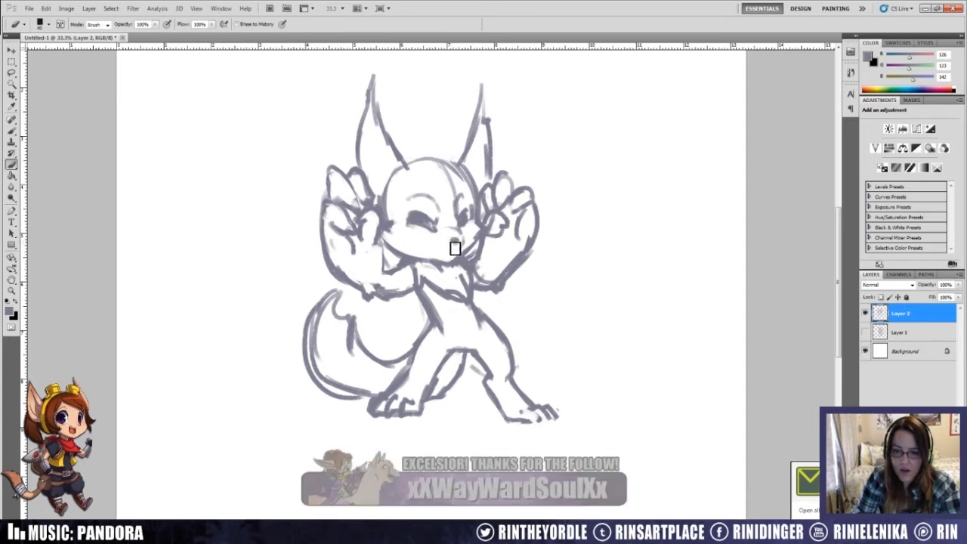
{"action": "key", "text": "b"}
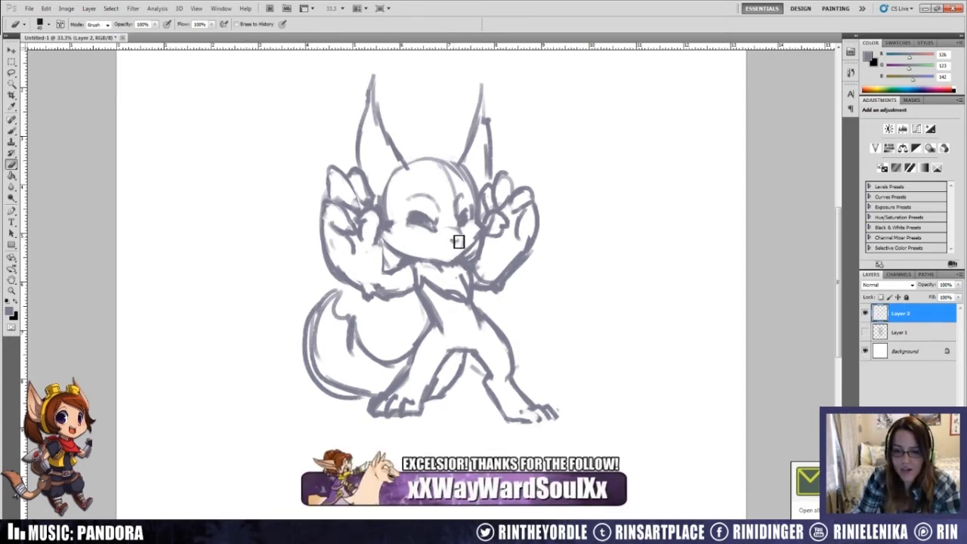
{"action": "key", "text": "b"}
{"action": "left_click_drag", "start_coordinate": [458, 243], "coordinate": [464, 234]}
{"action": "key", "text": "e"}
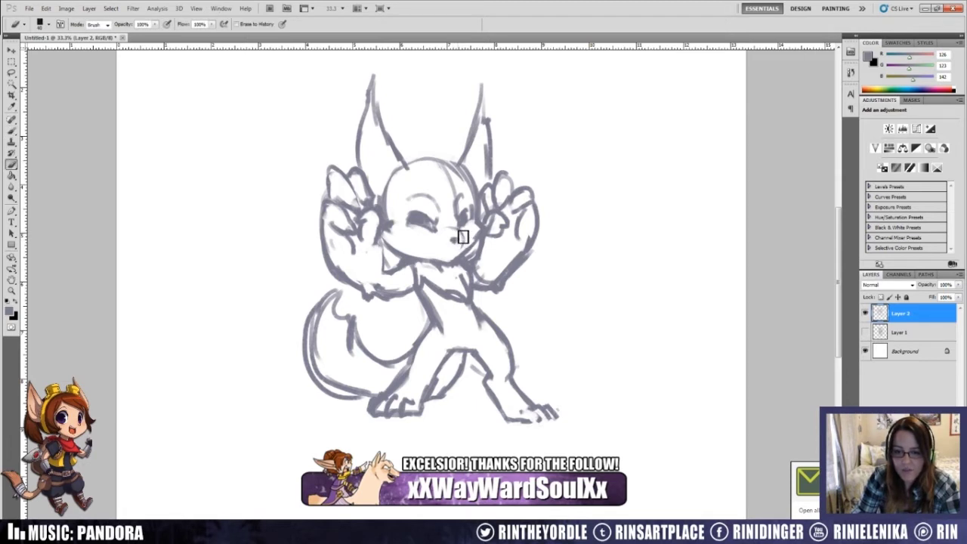
{"action": "key", "text": "b"}
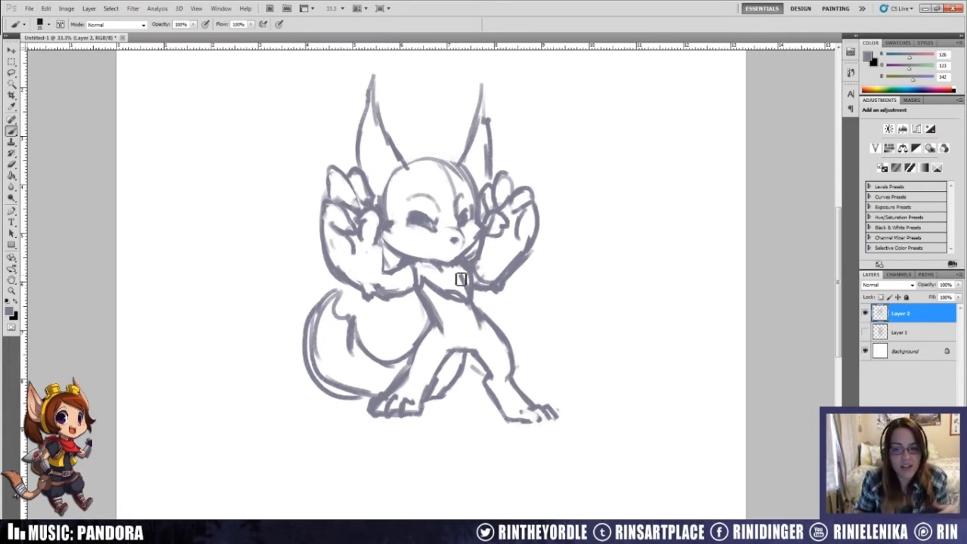
Step: Erase the head outline and guideline remnants at the ear base and forehead, and add inner-ear lines to the left ear
{"action": "key", "text": "e"}
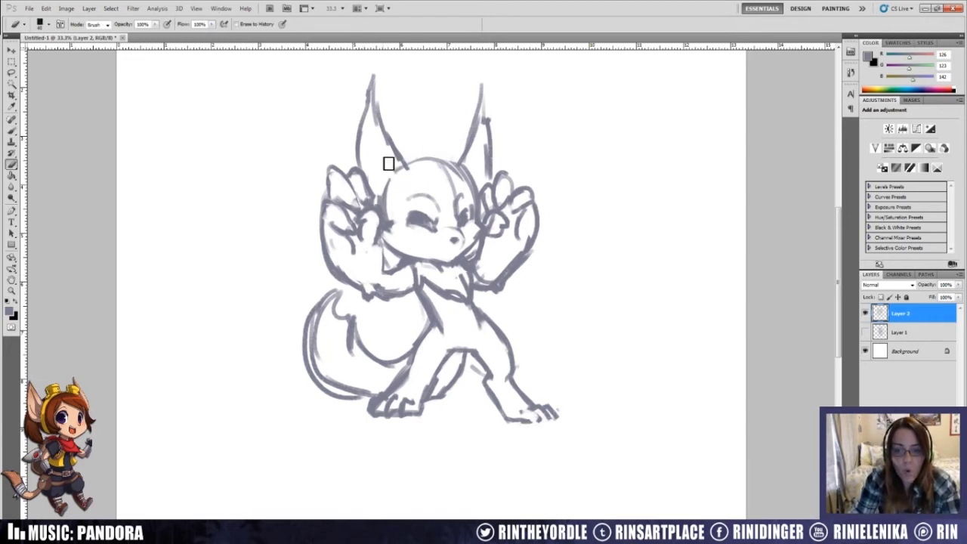
{"action": "mouse_move", "coordinate": [399, 191]}
{"action": "left_mouse_down"}
{"action": "mouse_move", "coordinate": [374, 134]}
{"action": "mouse_move", "coordinate": [411, 180]}
{"action": "mouse_move", "coordinate": [442, 162]}
{"action": "mouse_move", "coordinate": [431, 166]}
{"action": "mouse_move", "coordinate": [462, 179]}
{"action": "mouse_move", "coordinate": [456, 202]}
{"action": "mouse_move", "coordinate": [470, 198]}
{"action": "mouse_move", "coordinate": [471, 214]}
{"action": "left_mouse_up"}
{"action": "key", "text": "b"}
{"action": "key", "text": "e"}
{"action": "key", "text": "b"}
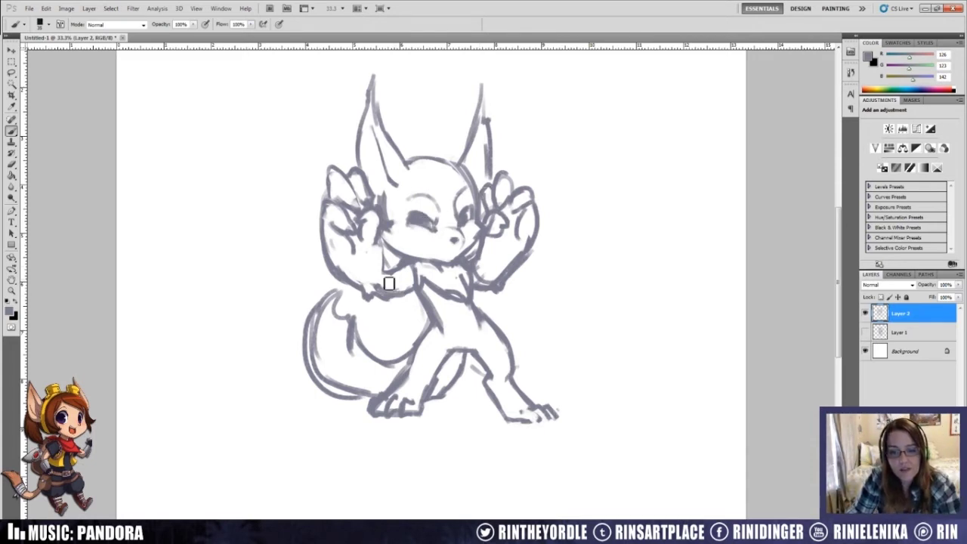
Step: Replace the neck and collar lines with a jagged fur ruff below the chin, erasing the overlapping chest lines
{"action": "key", "text": "e"}
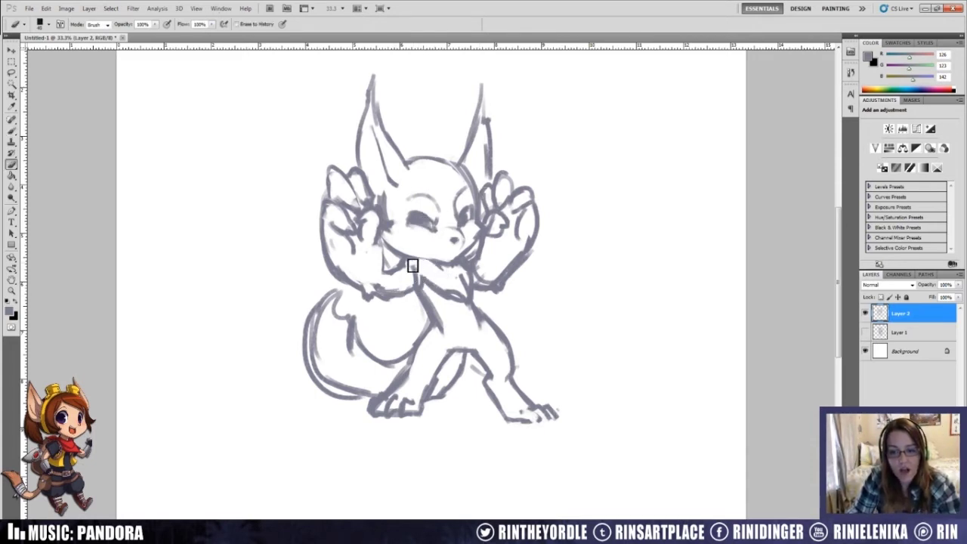
{"action": "key", "text": "b"}
{"action": "mouse_move", "coordinate": [393, 270]}
{"action": "left_mouse_down"}
{"action": "mouse_move", "coordinate": [419, 267]}
{"action": "mouse_move", "coordinate": [412, 277]}
{"action": "mouse_move", "coordinate": [421, 272]}
{"action": "mouse_move", "coordinate": [422, 285]}
{"action": "mouse_move", "coordinate": [422, 269]}
{"action": "mouse_move", "coordinate": [427, 288]}
{"action": "mouse_move", "coordinate": [451, 295]}
{"action": "mouse_move", "coordinate": [465, 282]}
{"action": "mouse_move", "coordinate": [475, 295]}
{"action": "mouse_move", "coordinate": [464, 269]}
{"action": "mouse_move", "coordinate": [471, 279]}
{"action": "mouse_move", "coordinate": [472, 259]}
{"action": "mouse_move", "coordinate": [471, 302]}
{"action": "mouse_move", "coordinate": [457, 277]}
{"action": "mouse_move", "coordinate": [466, 303]}
{"action": "left_mouse_up"}
{"action": "key", "text": "e"}
{"action": "key", "text": "b"}
{"action": "key", "text": "e"}
{"action": "key", "text": "b"}
{"action": "key", "text": "e"}
{"action": "key", "text": "b"}
{"action": "key", "text": "e"}
{"action": "key", "text": "b"}
{"action": "key", "text": "e"}
{"action": "key", "text": "b"}
{"action": "key", "text": "e"}
{"action": "key", "text": "b"}
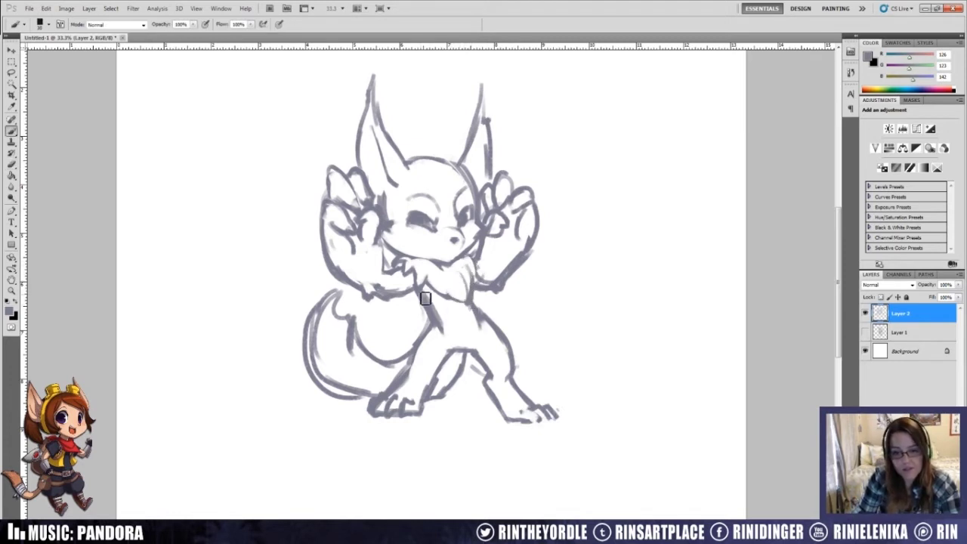
Step: Erase the thick line along the left side of the torso and redraw it as a thinner waist curve
{"action": "key", "text": "e"}
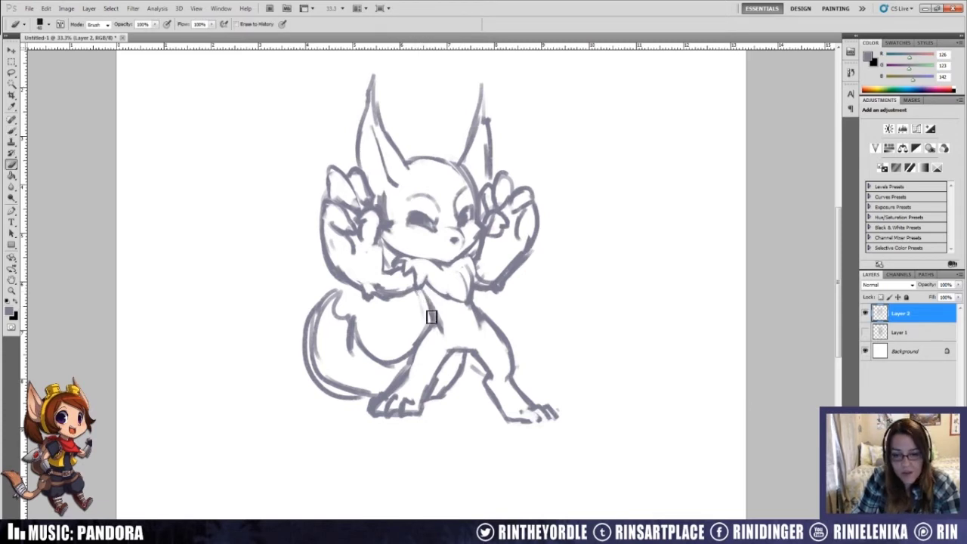
{"action": "key", "text": "b"}
{"action": "left_click_drag", "start_coordinate": [422, 290], "coordinate": [433, 308]}
{"action": "key", "text": "e"}
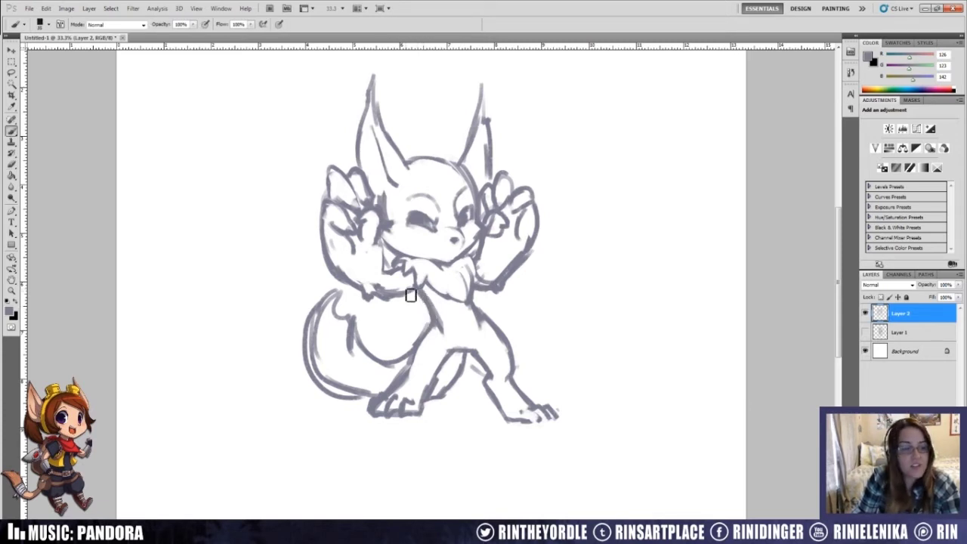
{"action": "key", "text": "b"}
Step: Sketch a waistband and a pointed loincloth flap hanging between the legs, clearing the leg lines behind it
{"action": "key", "text": "e"}
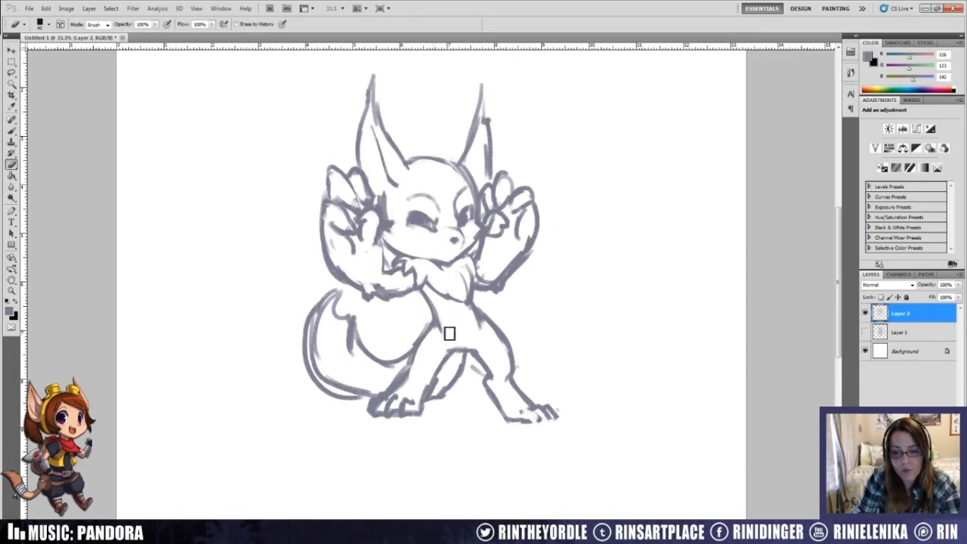
{"action": "key", "text": "b"}
{"action": "mouse_move", "coordinate": [432, 336]}
{"action": "left_mouse_down"}
{"action": "mouse_move", "coordinate": [467, 395]}
{"action": "mouse_move", "coordinate": [490, 321]}
{"action": "mouse_move", "coordinate": [446, 328]}
{"action": "mouse_move", "coordinate": [441, 339]}
{"action": "mouse_move", "coordinate": [469, 371]}
{"action": "mouse_move", "coordinate": [461, 346]}
{"action": "left_mouse_up"}
{"action": "key", "text": "e"}
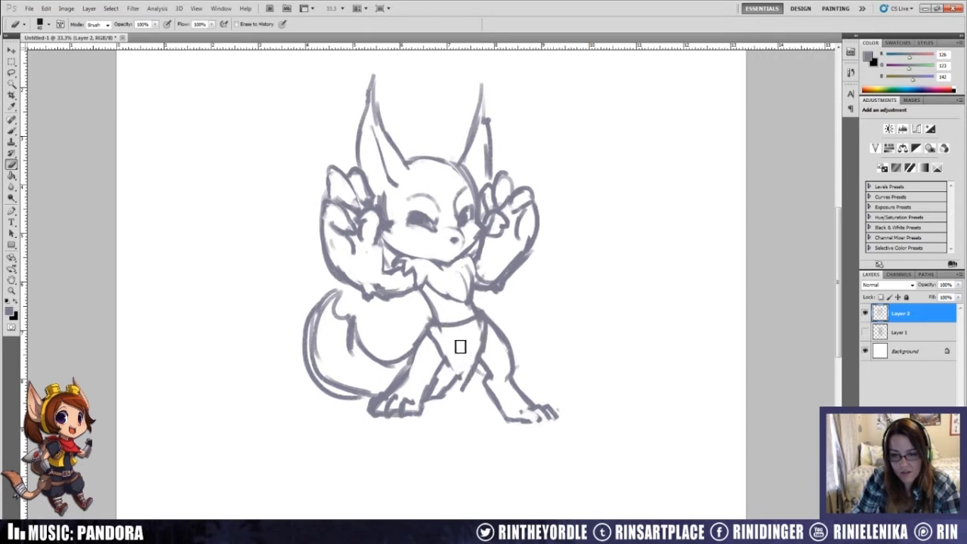
{"action": "key", "text": "b"}
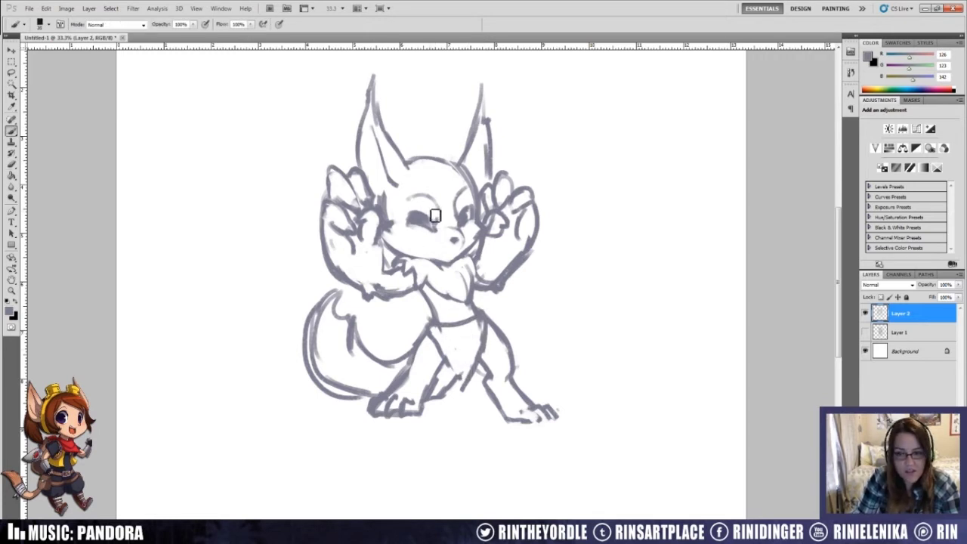
Step: Erase the arched brow above the left eye and redraw it as a lower, angry slanted brow
{"action": "key", "text": "e"}
{"action": "mouse_move", "coordinate": [423, 199]}
{"action": "left_mouse_down"}
{"action": "mouse_move", "coordinate": [410, 203]}
{"action": "mouse_move", "coordinate": [430, 222]}
{"action": "left_mouse_up"}
{"action": "key", "text": "b"}
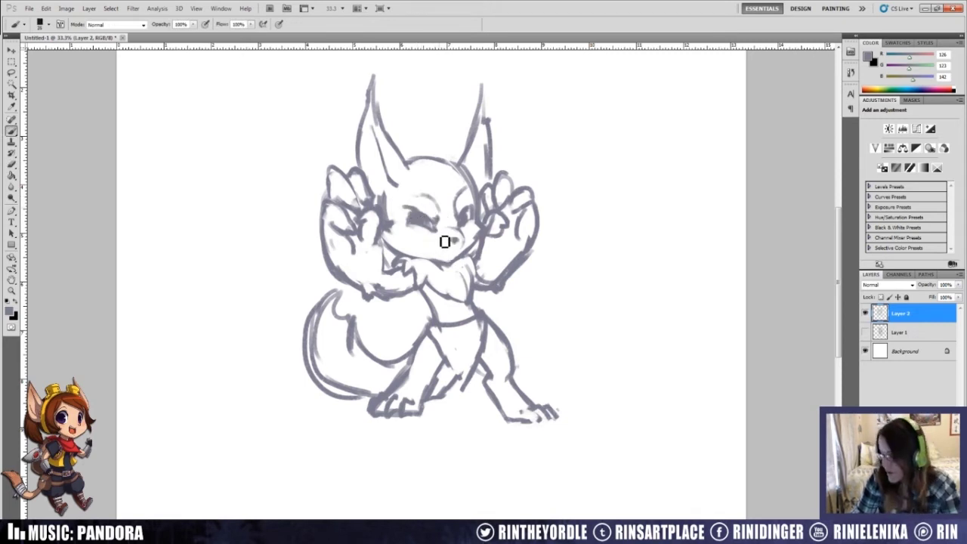
Step: Draw a mouth with upturned fangs at the end of the muzzle and clean up the chin and jaw lines around it
{"action": "mouse_move", "coordinate": [438, 255]}
{"action": "left_mouse_down"}
{"action": "mouse_move", "coordinate": [470, 254]}
{"action": "mouse_move", "coordinate": [473, 242]}
{"action": "mouse_move", "coordinate": [453, 256]}
{"action": "left_mouse_up"}
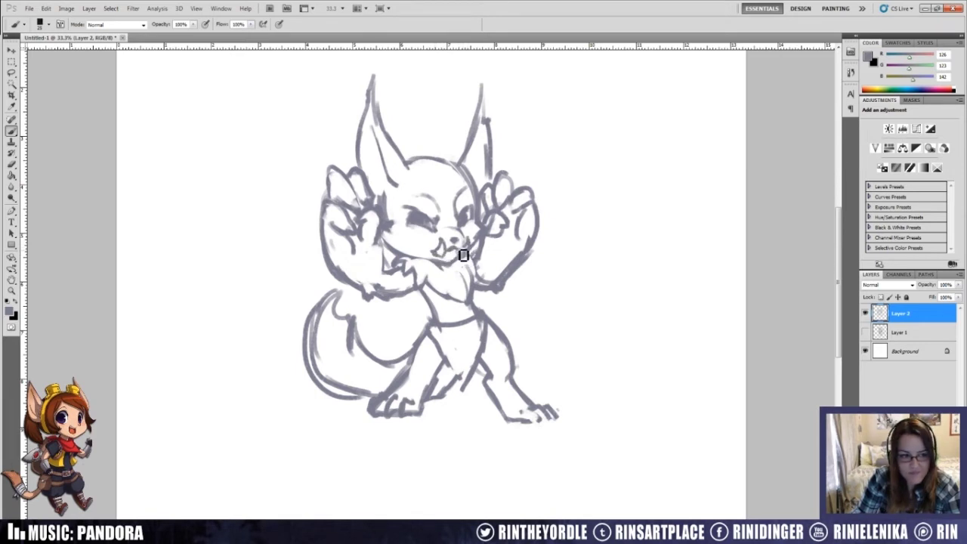
{"action": "key", "text": "e"}
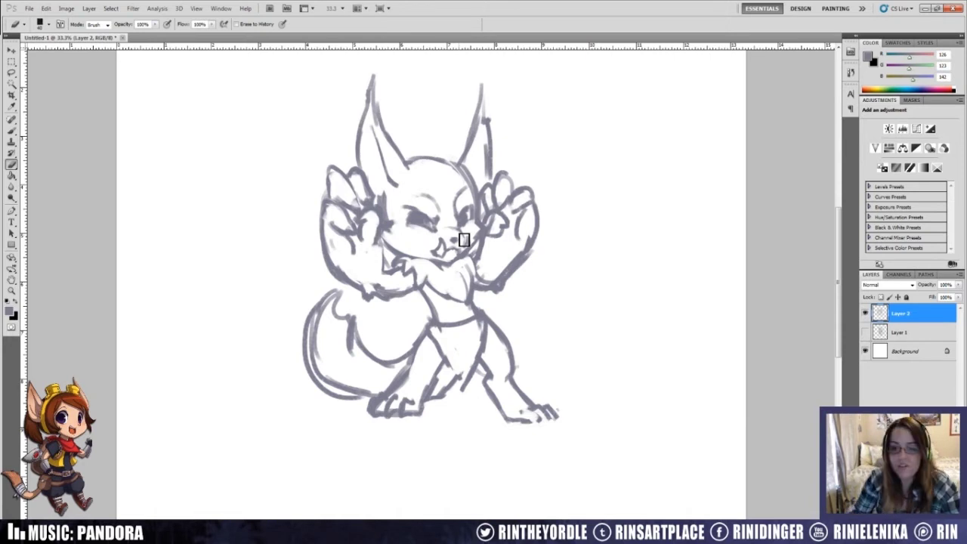
{"action": "key", "text": "b"}
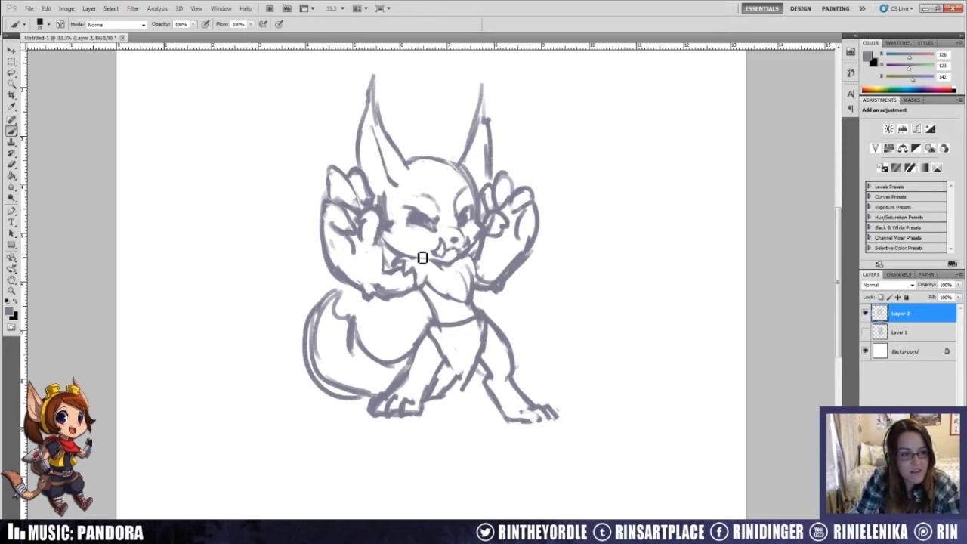
{"action": "left_click_drag", "start_coordinate": [437, 255], "coordinate": [437, 253]}
{"action": "key", "text": "e"}
{"action": "key", "text": "b"}
{"action": "key", "text": "e"}
{"action": "left_click_drag", "start_coordinate": [435, 246], "coordinate": [438, 253]}
{"action": "key", "text": "b"}
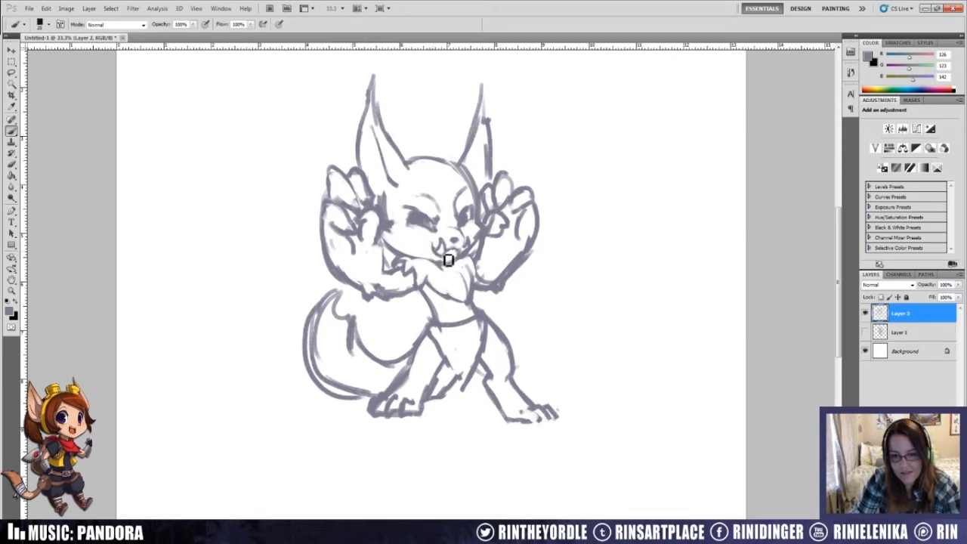
{"action": "key", "text": "e"}
{"action": "left_click_drag", "start_coordinate": [470, 253], "coordinate": [470, 260]}
{"action": "key", "text": "b"}
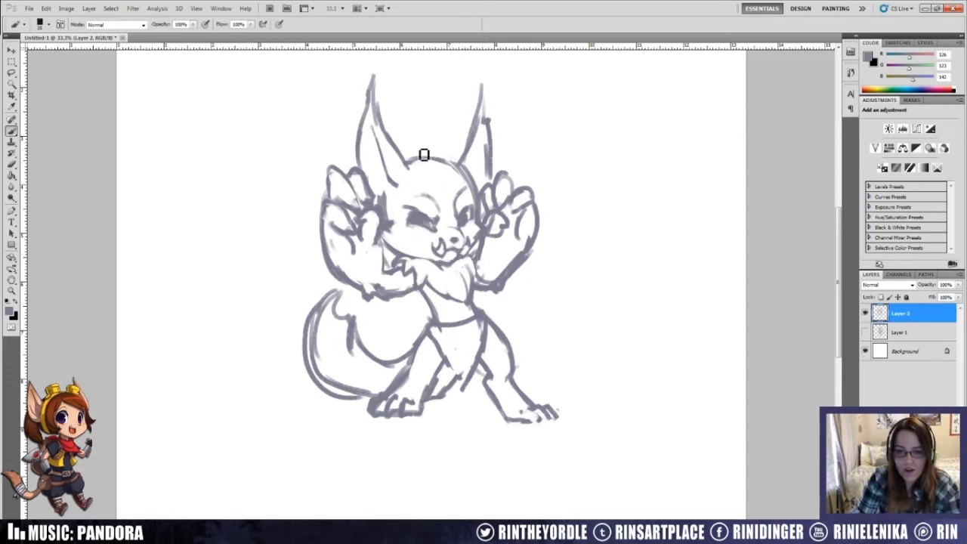
Step: Open up the outline at the top of the head and add a short line on the forehead above the right eye
{"action": "mouse_move", "coordinate": [424, 154]}
{"action": "left_mouse_down"}
{"action": "mouse_move", "coordinate": [438, 180]}
{"action": "mouse_move", "coordinate": [447, 164]}
{"action": "mouse_move", "coordinate": [430, 158]}
{"action": "left_mouse_up"}
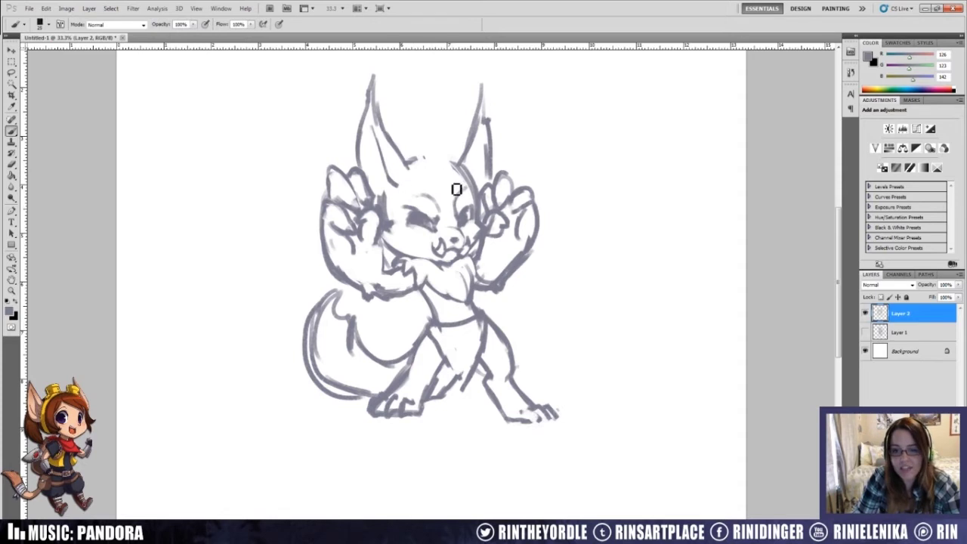
{"action": "key", "text": "e"}
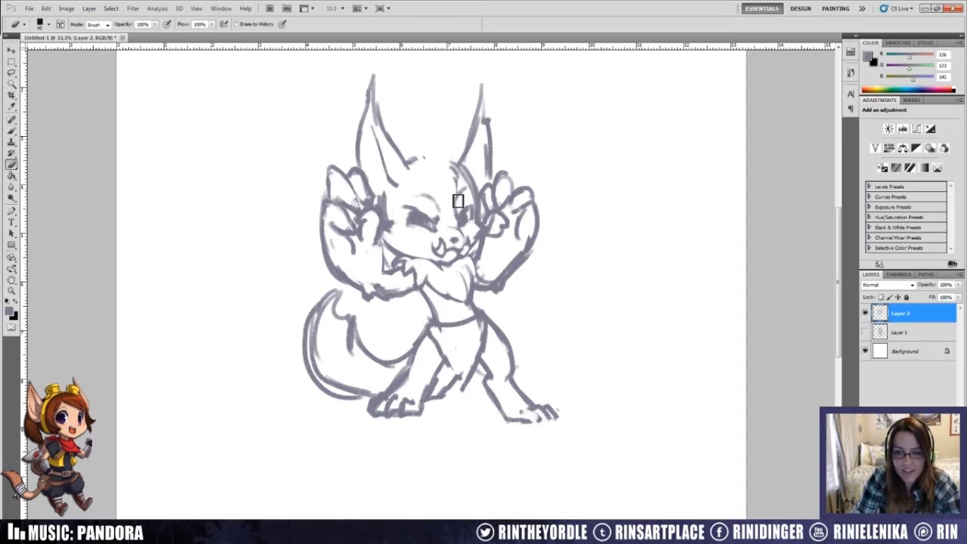
{"action": "key", "text": "b"}
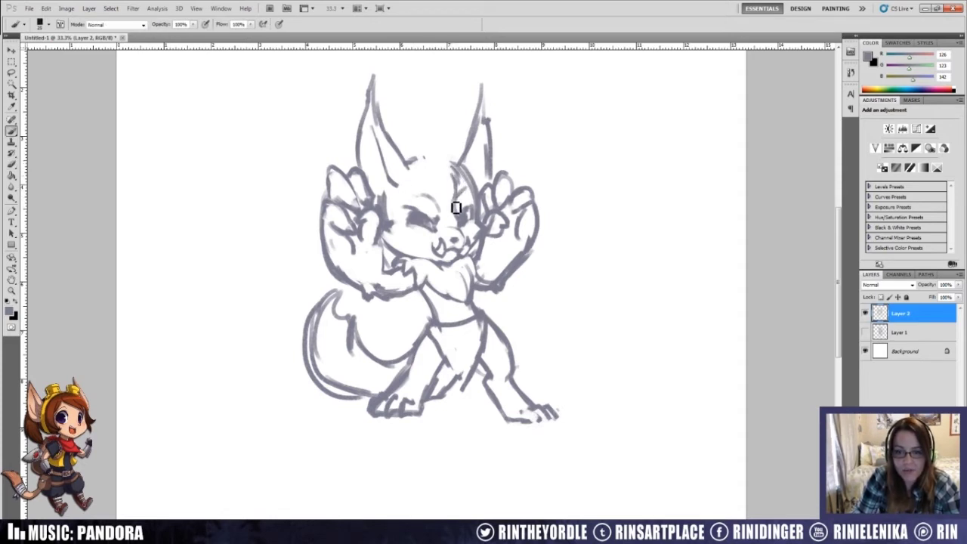
{"action": "key", "text": "e"}
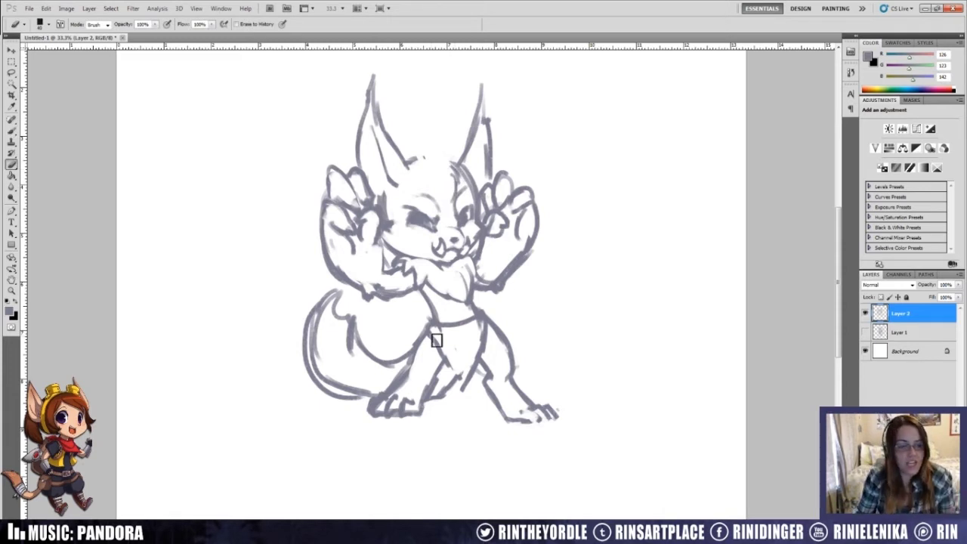
Step: Paint three thick, vertically stacked circles to the right of the character, undoing the stray last stroke
{"action": "key", "text": "b"}
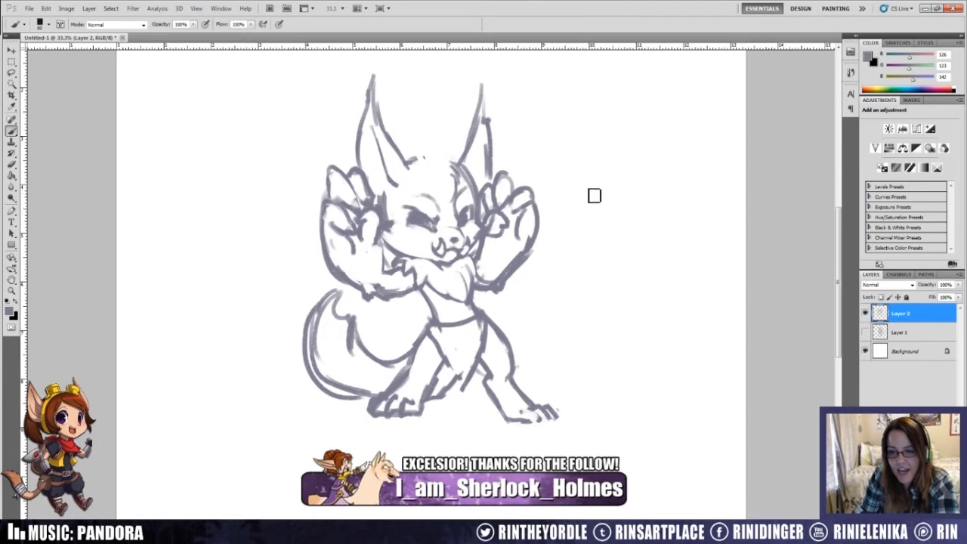
{"action": "mouse_move", "coordinate": [583, 167]}
{"action": "left_mouse_down"}
{"action": "mouse_move", "coordinate": [614, 224]}
{"action": "mouse_move", "coordinate": [567, 161]}
{"action": "mouse_move", "coordinate": [649, 198]}
{"action": "mouse_move", "coordinate": [576, 188]}
{"action": "mouse_move", "coordinate": [610, 204]}
{"action": "left_mouse_up"}
{"action": "key", "text": "e"}
{"action": "key", "text": "b"}
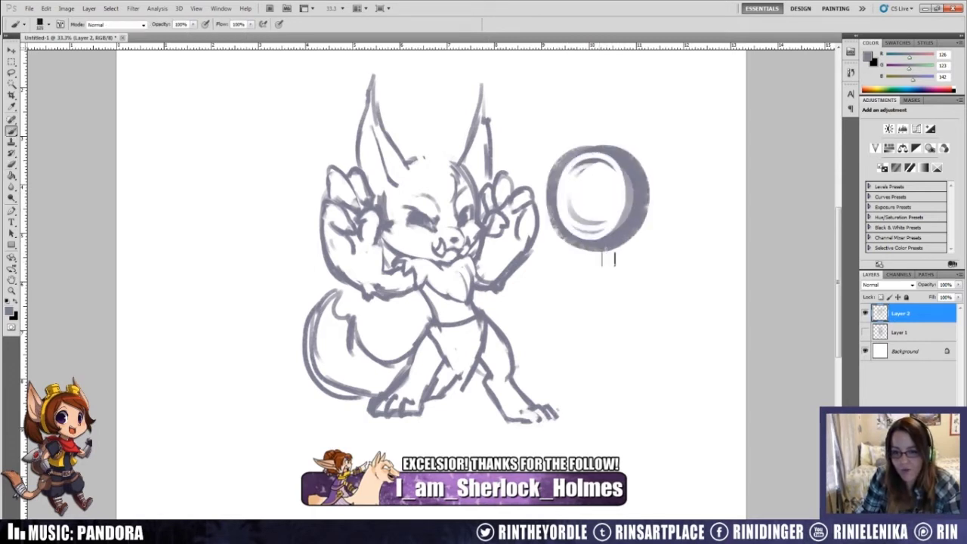
{"action": "mouse_move", "coordinate": [601, 249]}
{"action": "left_mouse_down"}
{"action": "mouse_move", "coordinate": [569, 263]}
{"action": "mouse_move", "coordinate": [637, 278]}
{"action": "mouse_move", "coordinate": [577, 321]}
{"action": "mouse_move", "coordinate": [593, 246]}
{"action": "left_mouse_up"}
{"action": "mouse_move", "coordinate": [608, 349]}
{"action": "left_mouse_down"}
{"action": "mouse_move", "coordinate": [579, 401]}
{"action": "mouse_move", "coordinate": [584, 333]}
{"action": "mouse_move", "coordinate": [650, 366]}
{"action": "mouse_move", "coordinate": [581, 401]}
{"action": "mouse_move", "coordinate": [604, 407]}
{"action": "mouse_move", "coordinate": [573, 412]}
{"action": "mouse_move", "coordinate": [569, 404]}
{"action": "mouse_move", "coordinate": [654, 404]}
{"action": "mouse_move", "coordinate": [639, 421]}
{"action": "left_mouse_up"}
{"action": "key", "text": "e"}
{"action": "key", "text": "b"}
{"action": "mouse_move", "coordinate": [614, 326]}
{"action": "left_mouse_down"}
{"action": "mouse_move", "coordinate": [573, 339]}
{"action": "mouse_move", "coordinate": [624, 369]}
{"action": "mouse_move", "coordinate": [575, 345]}
{"action": "mouse_move", "coordinate": [628, 337]}
{"action": "left_mouse_up"}
{"action": "key", "text": "ctrl+z"}
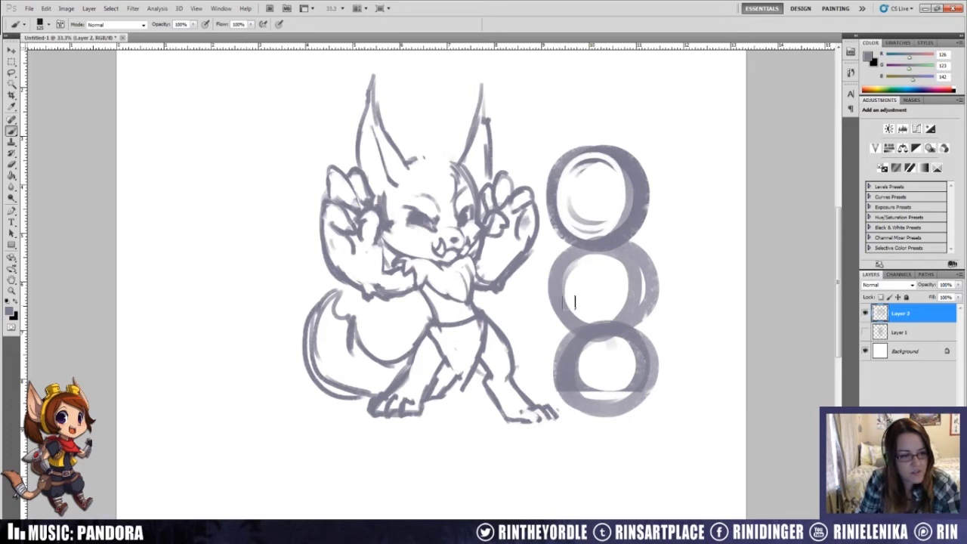
Step: Erase the insides of the three stacked circles with a larger eraser, leaving thinner rings
{"action": "key", "text": "e"}
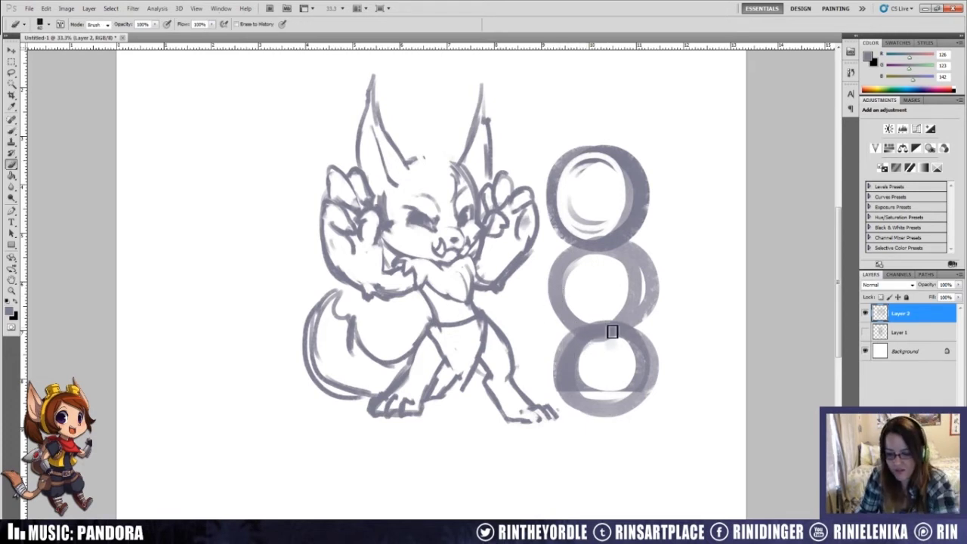
{"action": "mouse_move", "coordinate": [608, 348]}
{"action": "left_mouse_down"}
{"action": "mouse_move", "coordinate": [597, 355]}
{"action": "mouse_move", "coordinate": [596, 314]}
{"action": "left_mouse_up"}
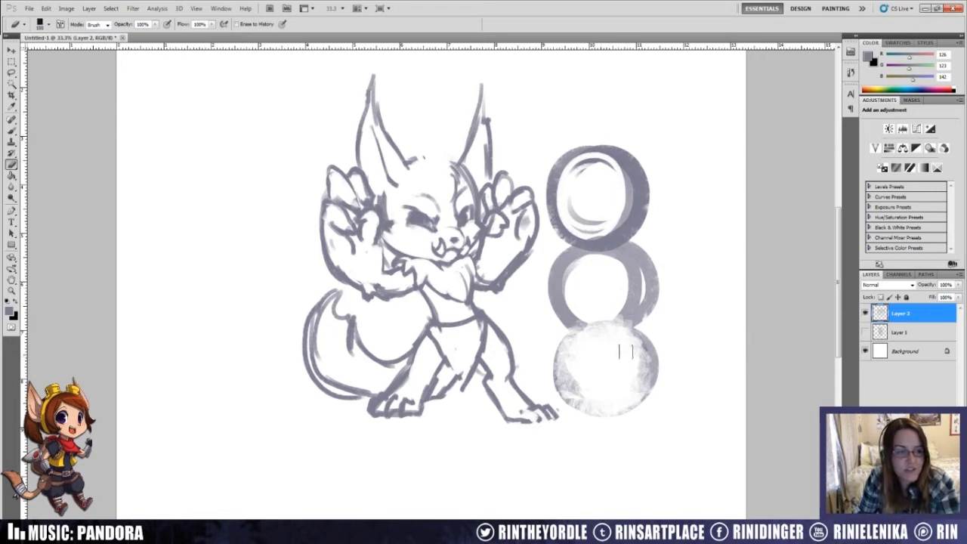
{"action": "mouse_move", "coordinate": [631, 364]}
{"action": "left_mouse_down"}
{"action": "mouse_move", "coordinate": [619, 293]}
{"action": "mouse_move", "coordinate": [599, 312]}
{"action": "mouse_move", "coordinate": [587, 304]}
{"action": "mouse_move", "coordinate": [606, 207]}
{"action": "mouse_move", "coordinate": [583, 219]}
{"action": "mouse_move", "coordinate": [603, 230]}
{"action": "mouse_move", "coordinate": [624, 202]}
{"action": "left_mouse_up"}
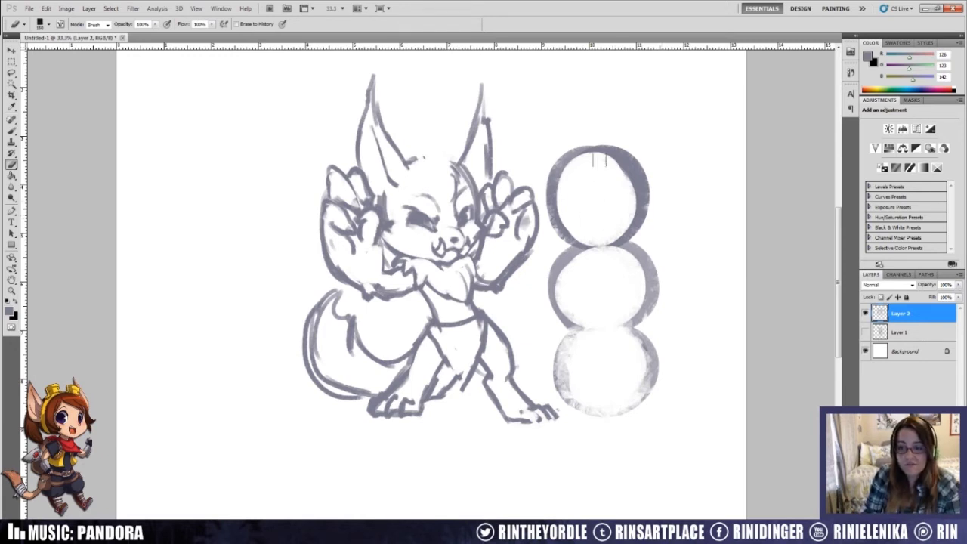
{"action": "mouse_move", "coordinate": [599, 159]}
{"action": "left_mouse_down"}
{"action": "mouse_move", "coordinate": [625, 165]}
{"action": "mouse_move", "coordinate": [611, 189]}
{"action": "left_mouse_up"}
Step: Draw a horizontal line across the top of the stacked circles and erase the left side where they join
{"action": "key", "text": "b"}
{"action": "mouse_move", "coordinate": [556, 147]}
{"action": "left_mouse_down"}
{"action": "mouse_move", "coordinate": [642, 148]}
{"action": "mouse_move", "coordinate": [591, 128]}
{"action": "mouse_move", "coordinate": [540, 129]}
{"action": "mouse_move", "coordinate": [604, 134]}
{"action": "left_mouse_up"}
{"action": "key", "text": "e"}
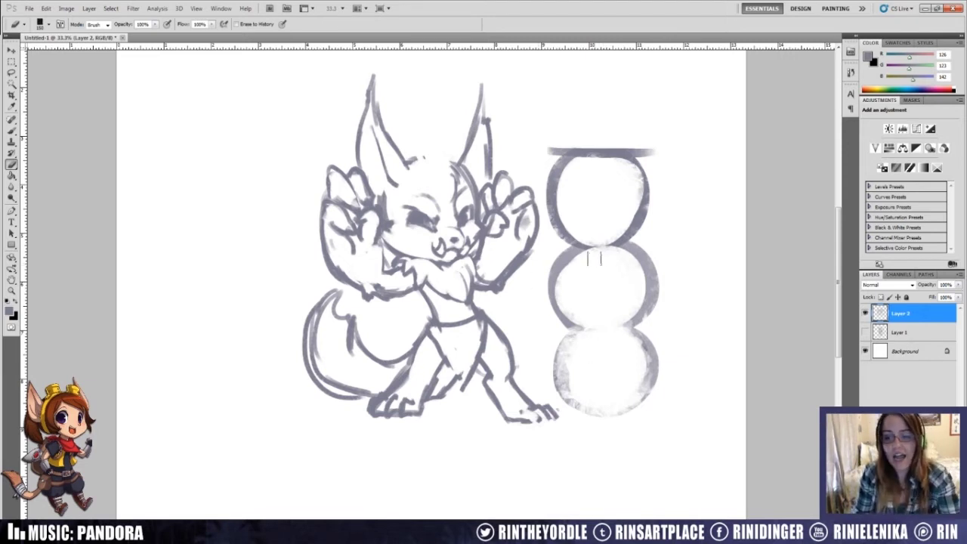
{"action": "mouse_move", "coordinate": [587, 258]}
{"action": "left_mouse_down"}
{"action": "mouse_move", "coordinate": [554, 292]}
{"action": "mouse_move", "coordinate": [588, 315]}
{"action": "left_mouse_up"}
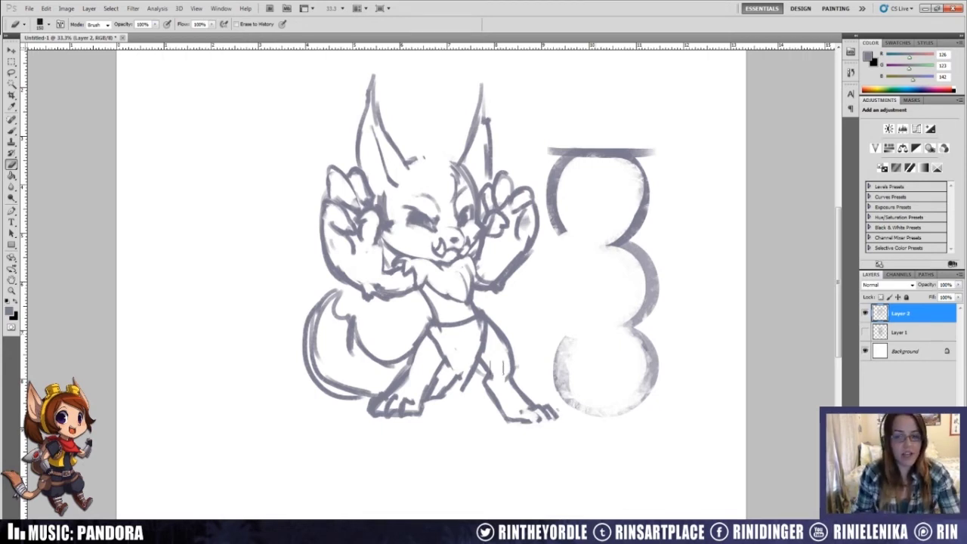
Step: Paint a rounded head shape to the left of the character and erase its inside down to a thin outline
{"action": "key", "text": "b"}
{"action": "mouse_move", "coordinate": [195, 207]}
{"action": "left_mouse_down"}
{"action": "mouse_move", "coordinate": [187, 227]}
{"action": "mouse_move", "coordinate": [246, 238]}
{"action": "left_mouse_up"}
{"action": "key", "text": "e"}
{"action": "left_click_drag", "start_coordinate": [227, 196], "coordinate": [197, 276]}
{"action": "left_click_drag", "start_coordinate": [257, 192], "coordinate": [188, 272]}
{"action": "left_click_drag", "start_coordinate": [174, 227], "coordinate": [257, 241]}
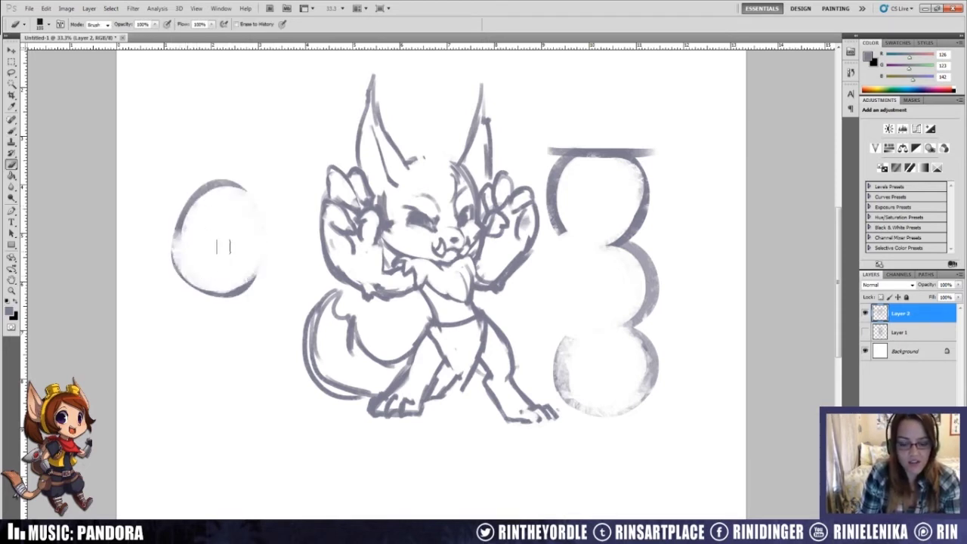
Step: Rework the sides of the small head into cheek contours and add two pointed ears on top
{"action": "key", "text": "b"}
{"action": "left_click_drag", "start_coordinate": [179, 236], "coordinate": [178, 254]}
{"action": "key", "text": "e"}
{"action": "mouse_move", "coordinate": [178, 236]}
{"action": "left_mouse_down"}
{"action": "mouse_move", "coordinate": [185, 269]}
{"action": "mouse_move", "coordinate": [177, 264]}
{"action": "left_mouse_up"}
{"action": "key", "text": "b"}
{"action": "key", "text": "e"}
{"action": "key", "text": "b"}
{"action": "mouse_move", "coordinate": [182, 228]}
{"action": "left_mouse_down"}
{"action": "mouse_move", "coordinate": [157, 170]}
{"action": "mouse_move", "coordinate": [187, 191]}
{"action": "mouse_move", "coordinate": [234, 188]}
{"action": "mouse_move", "coordinate": [263, 149]}
{"action": "mouse_move", "coordinate": [277, 197]}
{"action": "mouse_move", "coordinate": [267, 229]}
{"action": "mouse_move", "coordinate": [279, 244]}
{"action": "mouse_move", "coordinate": [262, 280]}
{"action": "mouse_move", "coordinate": [231, 283]}
{"action": "left_mouse_up"}
{"action": "key", "text": "e"}
{"action": "key", "text": "b"}
{"action": "key", "text": "e"}
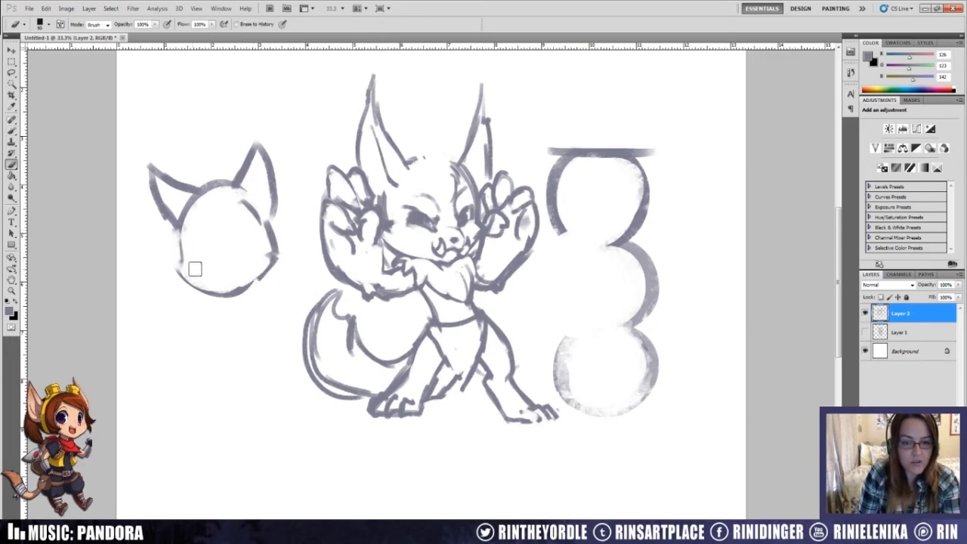
Step: Reshape the small head's lower outline into pointed cheeks and a thinner, angular jawline
{"action": "key", "text": "b"}
{"action": "mouse_move", "coordinate": [184, 257]}
{"action": "left_mouse_down"}
{"action": "mouse_move", "coordinate": [188, 274]}
{"action": "mouse_move", "coordinate": [217, 294]}
{"action": "mouse_move", "coordinate": [210, 281]}
{"action": "mouse_move", "coordinate": [243, 289]}
{"action": "left_mouse_up"}
{"action": "key", "text": "e"}
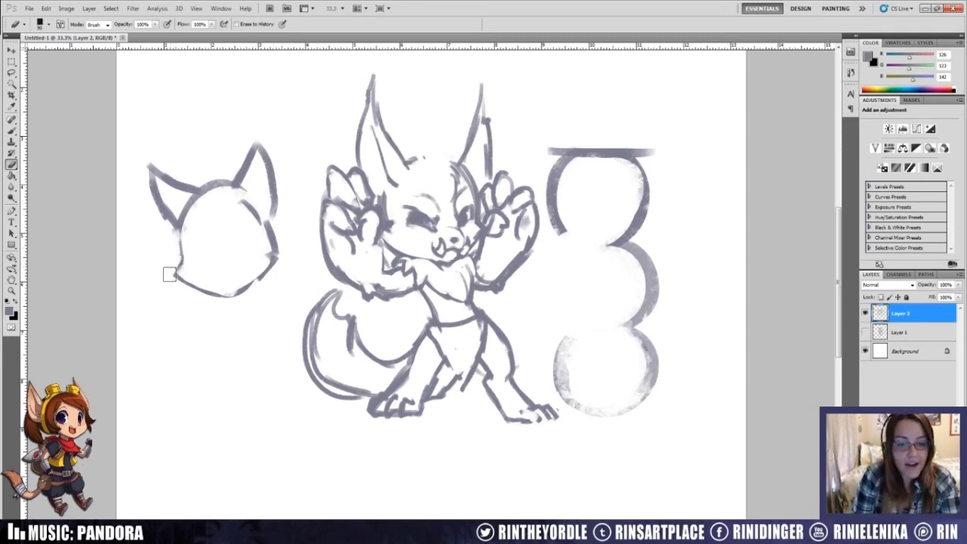
{"action": "key", "text": "b"}
{"action": "key", "text": "e"}
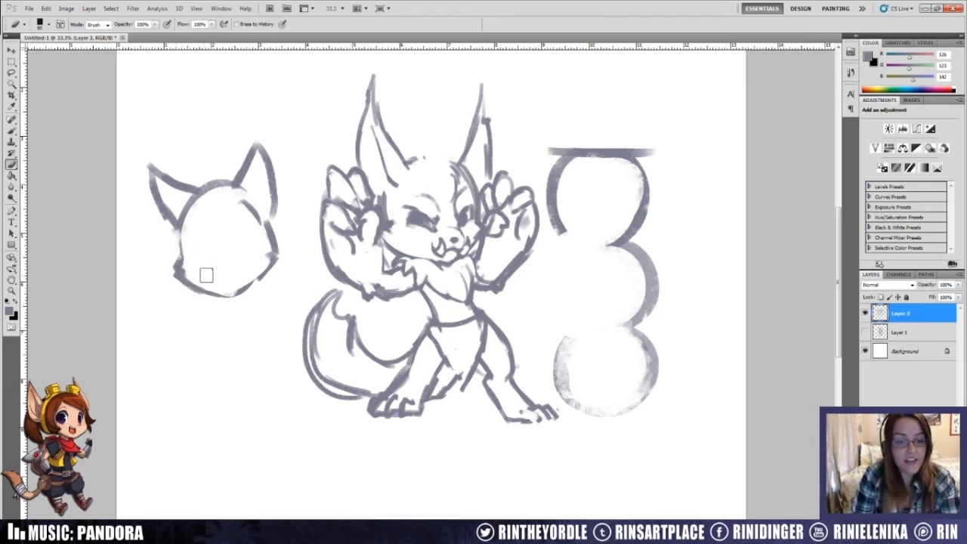
{"action": "mouse_move", "coordinate": [188, 272]}
{"action": "left_mouse_down"}
{"action": "mouse_move", "coordinate": [221, 289]}
{"action": "mouse_move", "coordinate": [263, 273]}
{"action": "mouse_move", "coordinate": [239, 296]}
{"action": "left_mouse_up"}
{"action": "key", "text": "b"}
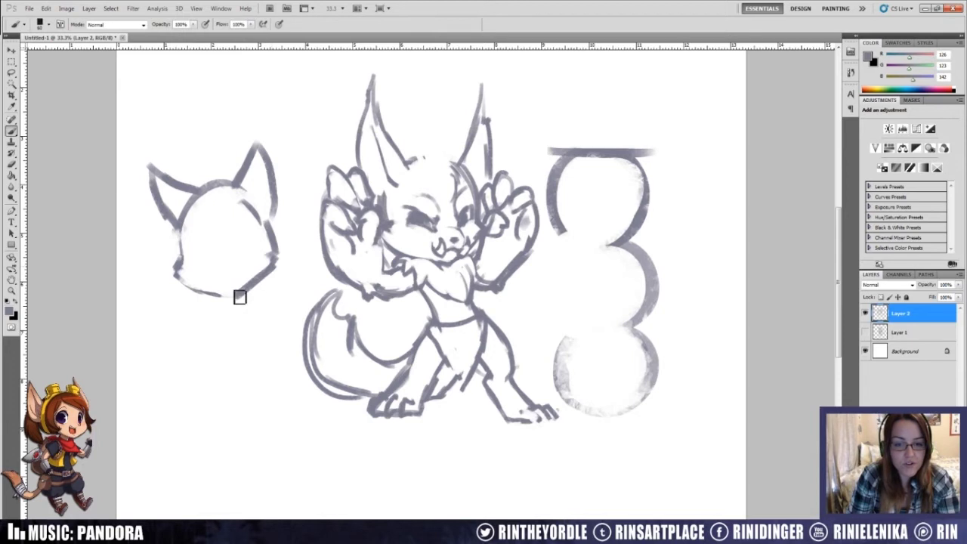
Step: Draw two large eyes with dark pupils on the small head and add fur tufts at the ear bases
{"action": "mouse_move", "coordinate": [244, 240]}
{"action": "left_mouse_down"}
{"action": "mouse_move", "coordinate": [250, 231]}
{"action": "mouse_move", "coordinate": [249, 250]}
{"action": "mouse_move", "coordinate": [229, 240]}
{"action": "mouse_move", "coordinate": [195, 247]}
{"action": "mouse_move", "coordinate": [208, 260]}
{"action": "left_mouse_up"}
{"action": "key", "text": "e"}
{"action": "key", "text": "b"}
{"action": "mouse_move", "coordinate": [255, 203]}
{"action": "left_mouse_down"}
{"action": "mouse_move", "coordinate": [257, 172]}
{"action": "mouse_move", "coordinate": [250, 207]}
{"action": "mouse_move", "coordinate": [174, 216]}
{"action": "mouse_move", "coordinate": [186, 203]}
{"action": "mouse_move", "coordinate": [196, 216]}
{"action": "mouse_move", "coordinate": [201, 201]}
{"action": "mouse_move", "coordinate": [246, 185]}
{"action": "mouse_move", "coordinate": [268, 229]}
{"action": "left_mouse_up"}
{"action": "key", "text": "e"}
{"action": "key", "text": "b"}
{"action": "key", "text": "e"}
{"action": "key", "text": "b"}
{"action": "key", "text": "e"}
{"action": "key", "text": "b"}
{"action": "key", "text": "e"}
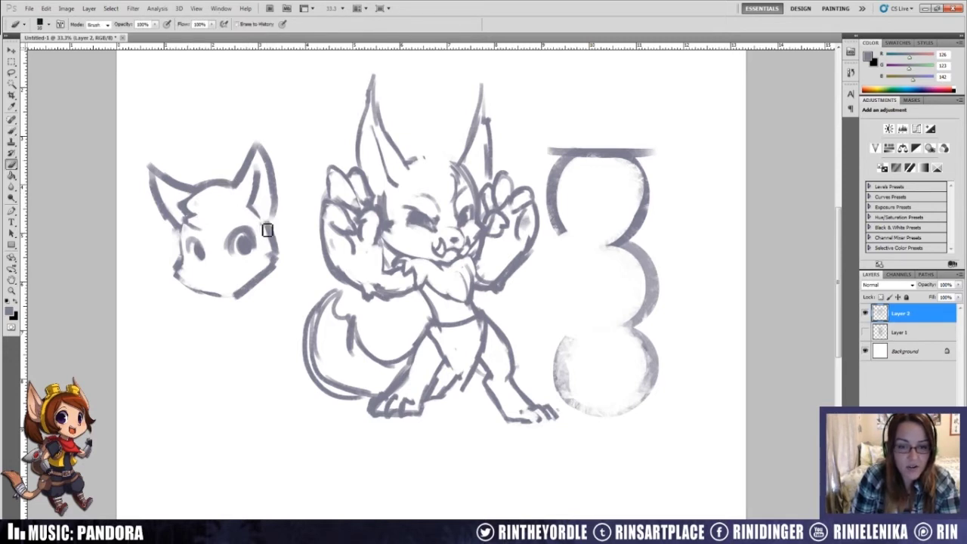
Step: Draw a small dark nose and a smiling cat-like mouth on the small head using a smaller brush
{"action": "key", "text": "b"}
{"action": "key", "text": "["}
{"action": "mouse_move", "coordinate": [212, 270]}
{"action": "left_mouse_down"}
{"action": "mouse_move", "coordinate": [235, 281]}
{"action": "mouse_move", "coordinate": [221, 290]}
{"action": "mouse_move", "coordinate": [232, 293]}
{"action": "mouse_move", "coordinate": [238, 283]}
{"action": "mouse_move", "coordinate": [211, 287]}
{"action": "left_mouse_up"}
{"action": "key", "text": "e"}
{"action": "key", "text": "b"}
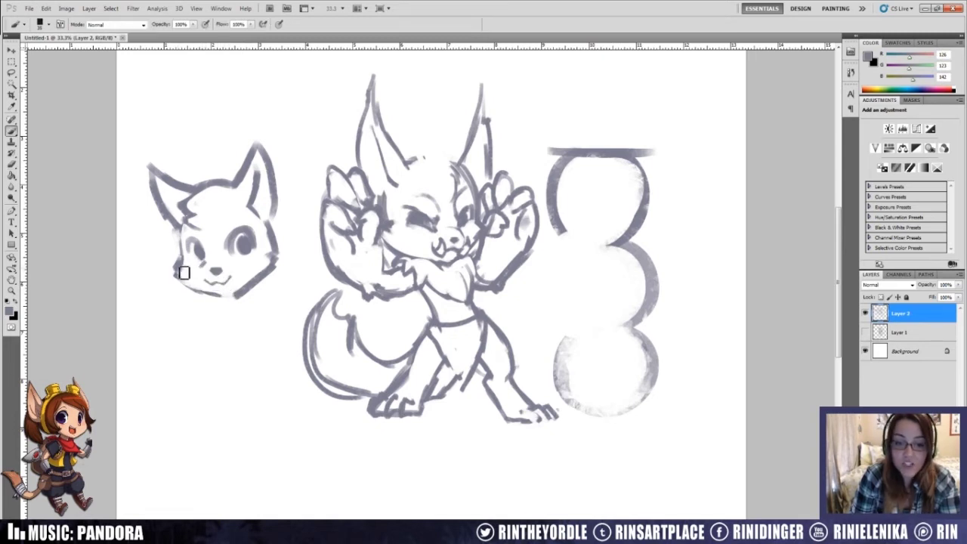
Step: Strengthen the chin line of the small head and draw an arrow above it pointing down at the forehead
{"action": "mouse_move", "coordinate": [192, 290]}
{"action": "left_mouse_down"}
{"action": "mouse_move", "coordinate": [233, 301]}
{"action": "mouse_move", "coordinate": [227, 297]}
{"action": "mouse_move", "coordinate": [272, 264]}
{"action": "mouse_move", "coordinate": [248, 281]}
{"action": "left_mouse_up"}
{"action": "key", "text": "e"}
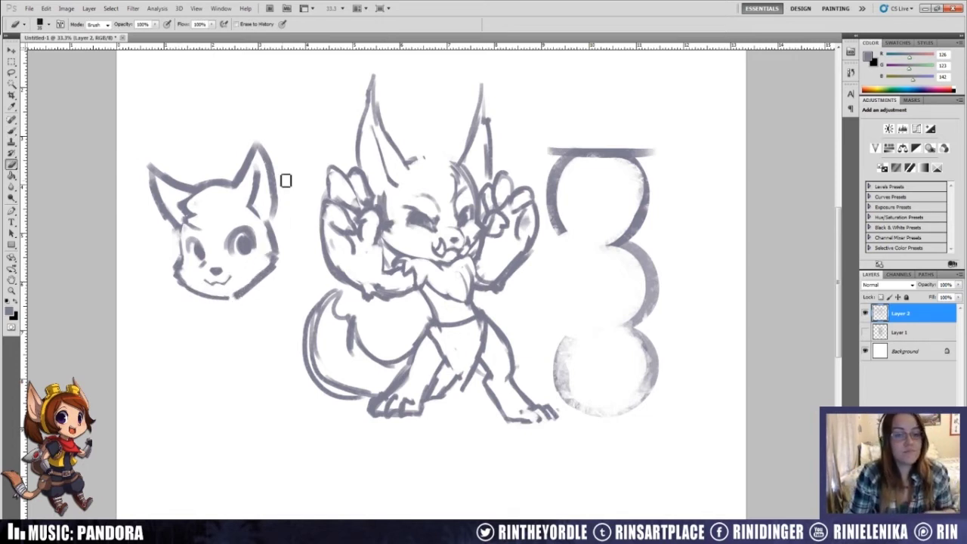
{"action": "key", "text": "b"}
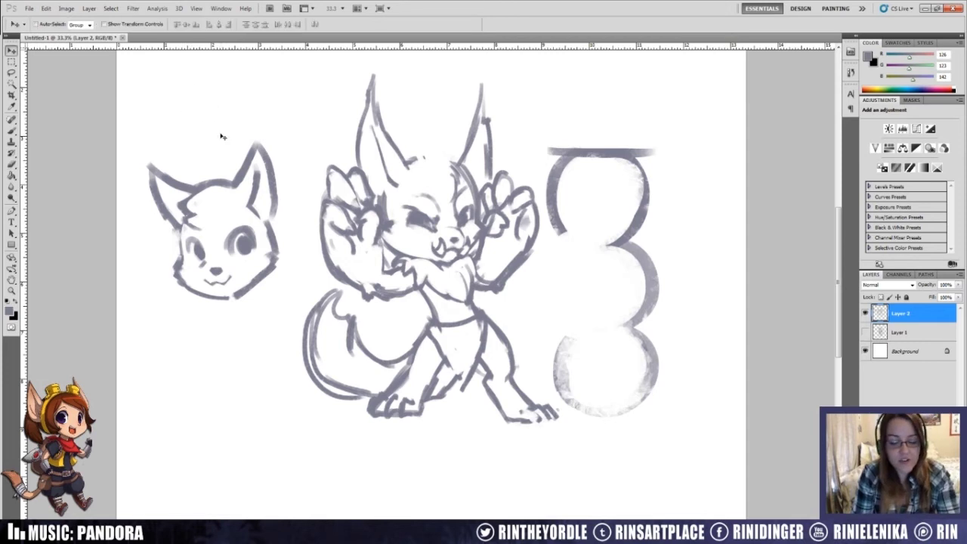
{"action": "mouse_move", "coordinate": [192, 108]}
{"action": "left_mouse_down"}
{"action": "mouse_move", "coordinate": [217, 160]}
{"action": "mouse_move", "coordinate": [208, 159]}
{"action": "left_mouse_up"}
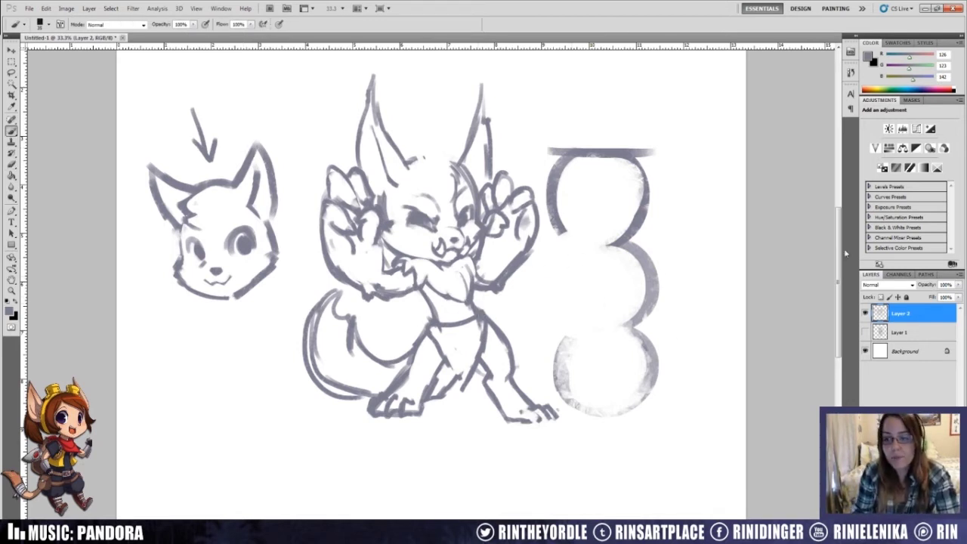
Step: Hide Layer 2 and create a new layer above it for another sketch
{"action": "scroll", "coordinate": [470, 205], "scroll_direction": "up", "scroll_amount": 3}
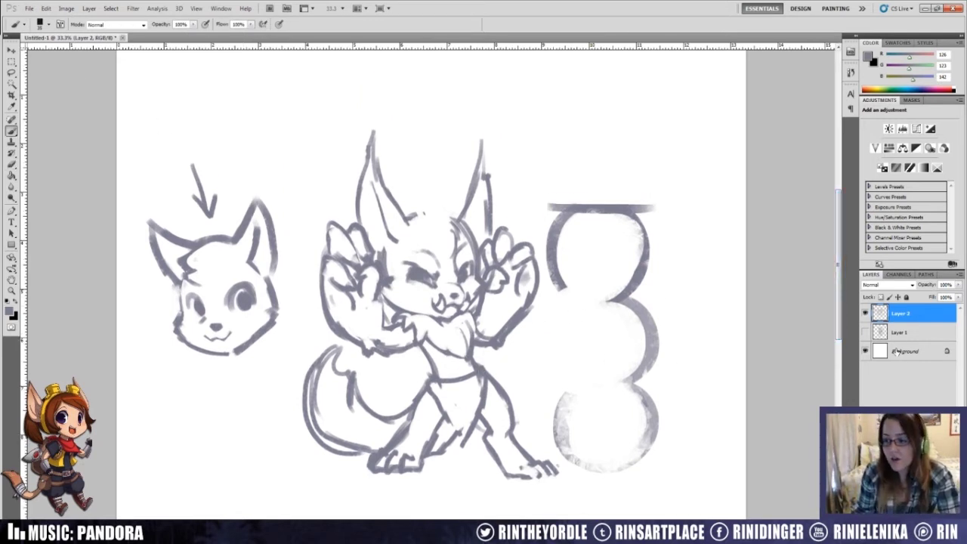
{"action": "left_click", "coordinate": [865, 314]}
{"action": "key", "text": "ctrl+shift+n"}
{"action": "key", "text": "Return"}
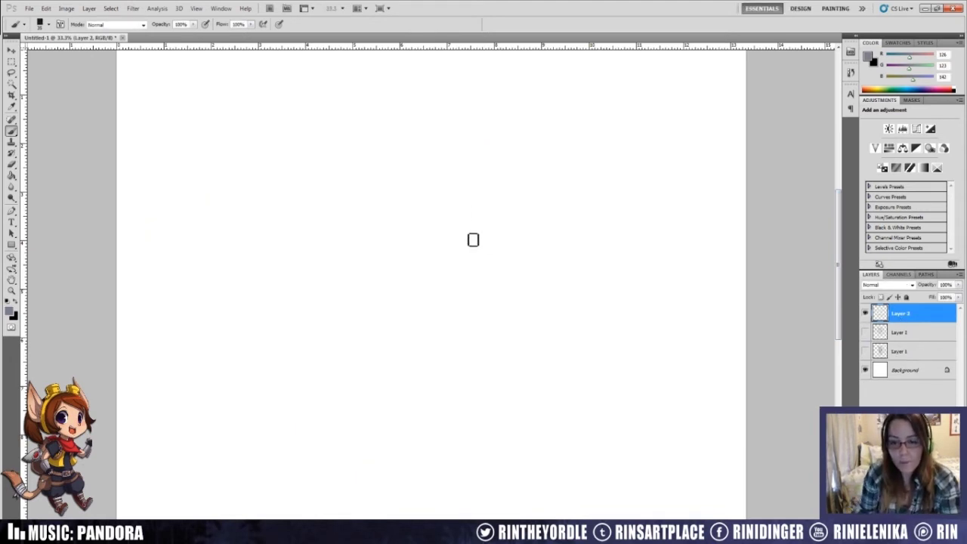
Step: Sketch a round head, a short neck and a boxy torso as the base of a new figure
{"action": "mouse_move", "coordinate": [438, 168]}
{"action": "left_mouse_down"}
{"action": "mouse_move", "coordinate": [473, 238]}
{"action": "mouse_move", "coordinate": [424, 163]}
{"action": "left_mouse_up"}
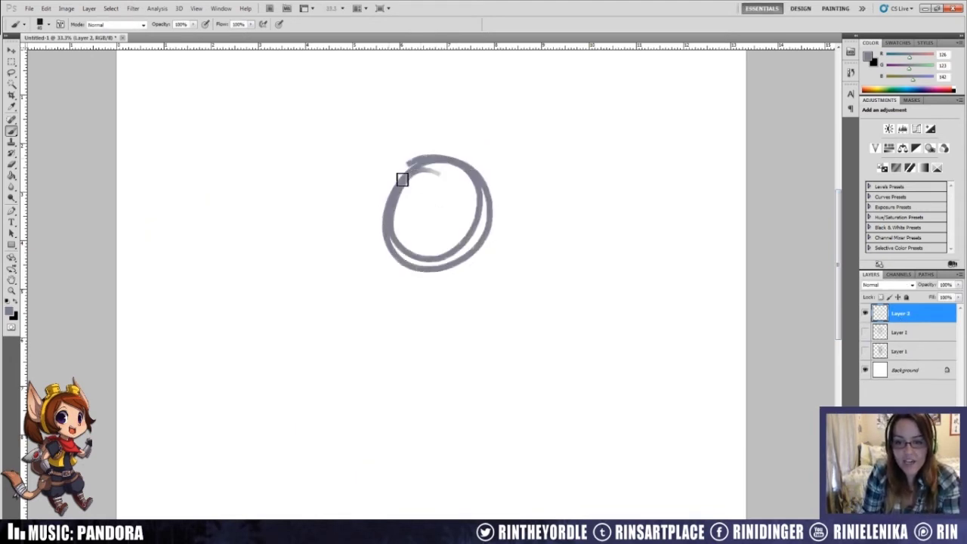
{"action": "left_click_drag", "start_coordinate": [428, 286], "coordinate": [436, 346]}
{"action": "mouse_move", "coordinate": [429, 284]}
{"action": "left_mouse_down"}
{"action": "mouse_move", "coordinate": [440, 286]}
{"action": "mouse_move", "coordinate": [479, 346]}
{"action": "mouse_move", "coordinate": [429, 368]}
{"action": "left_mouse_up"}
{"action": "mouse_move", "coordinate": [428, 360]}
{"action": "left_mouse_down"}
{"action": "mouse_move", "coordinate": [428, 313]}
{"action": "mouse_move", "coordinate": [479, 352]}
{"action": "left_mouse_up"}
{"action": "mouse_move", "coordinate": [441, 269]}
{"action": "left_mouse_down"}
{"action": "mouse_move", "coordinate": [457, 286]}
{"action": "mouse_move", "coordinate": [453, 274]}
{"action": "mouse_move", "coordinate": [437, 274]}
{"action": "mouse_move", "coordinate": [438, 293]}
{"action": "mouse_move", "coordinate": [460, 279]}
{"action": "left_mouse_up"}
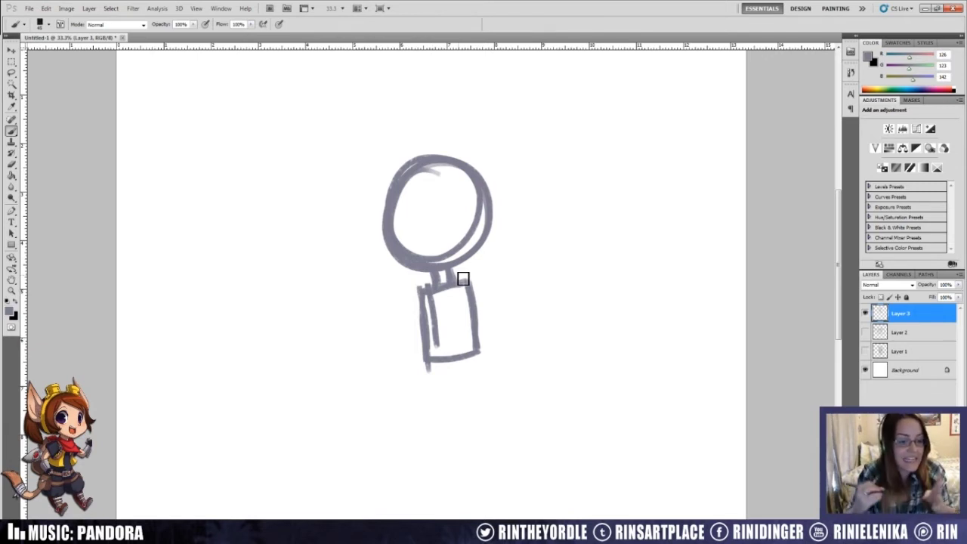
Step: Draw round shoulder joints and short upper arms on the torso, adding a boxy outstretched forearm on the figure's left-hand side
{"action": "mouse_move", "coordinate": [461, 270]}
{"action": "left_mouse_down"}
{"action": "mouse_move", "coordinate": [481, 279]}
{"action": "mouse_move", "coordinate": [463, 275]}
{"action": "mouse_move", "coordinate": [404, 316]}
{"action": "mouse_move", "coordinate": [414, 330]}
{"action": "left_mouse_up"}
{"action": "mouse_move", "coordinate": [421, 286]}
{"action": "left_mouse_down"}
{"action": "mouse_move", "coordinate": [393, 318]}
{"action": "mouse_move", "coordinate": [406, 333]}
{"action": "left_mouse_up"}
{"action": "mouse_move", "coordinate": [470, 295]}
{"action": "left_mouse_down"}
{"action": "mouse_move", "coordinate": [501, 320]}
{"action": "mouse_move", "coordinate": [496, 298]}
{"action": "mouse_move", "coordinate": [507, 319]}
{"action": "left_mouse_up"}
{"action": "key", "text": "e"}
{"action": "mouse_move", "coordinate": [495, 283]}
{"action": "left_mouse_down"}
{"action": "mouse_move", "coordinate": [514, 311]}
{"action": "mouse_move", "coordinate": [508, 321]}
{"action": "left_mouse_up"}
{"action": "key", "text": "b"}
{"action": "mouse_move", "coordinate": [414, 295]}
{"action": "left_mouse_down"}
{"action": "mouse_move", "coordinate": [428, 294]}
{"action": "mouse_move", "coordinate": [418, 296]}
{"action": "left_mouse_up"}
{"action": "key", "text": "e"}
{"action": "key", "text": "b"}
{"action": "mouse_move", "coordinate": [476, 291]}
{"action": "left_mouse_down"}
{"action": "mouse_move", "coordinate": [488, 306]}
{"action": "mouse_move", "coordinate": [469, 283]}
{"action": "mouse_move", "coordinate": [509, 324]}
{"action": "left_mouse_up"}
{"action": "mouse_move", "coordinate": [415, 306]}
{"action": "left_mouse_down"}
{"action": "mouse_move", "coordinate": [404, 340]}
{"action": "mouse_move", "coordinate": [415, 315]}
{"action": "mouse_move", "coordinate": [400, 334]}
{"action": "mouse_move", "coordinate": [345, 338]}
{"action": "mouse_move", "coordinate": [352, 367]}
{"action": "mouse_move", "coordinate": [385, 366]}
{"action": "mouse_move", "coordinate": [399, 334]}
{"action": "left_mouse_up"}
{"action": "key", "text": "e"}
{"action": "key", "text": "b"}
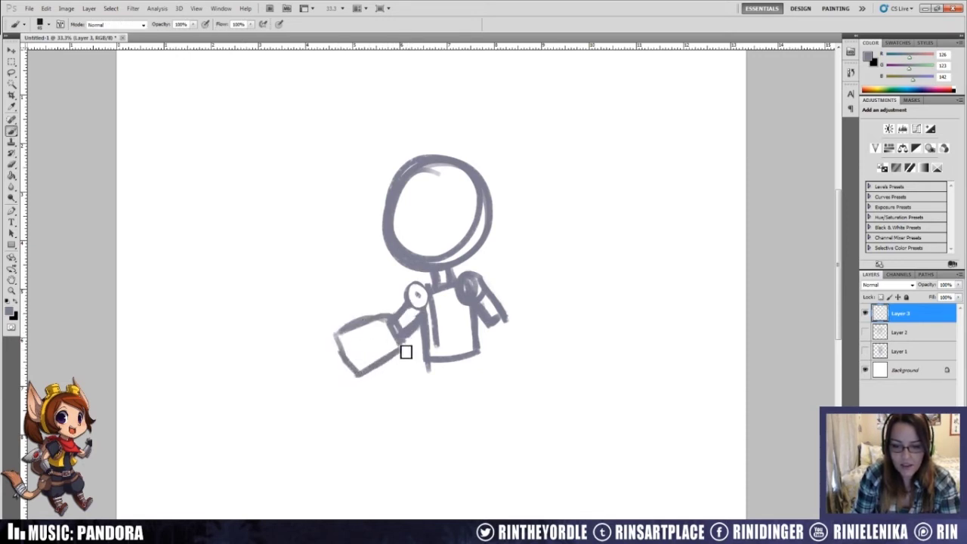
Step: Add the opposite boxy forearm, blocky hands on both arms, and a flat hip block below the torso
{"action": "mouse_move", "coordinate": [497, 335]}
{"action": "left_mouse_down"}
{"action": "mouse_move", "coordinate": [546, 345]}
{"action": "mouse_move", "coordinate": [497, 330]}
{"action": "mouse_move", "coordinate": [531, 382]}
{"action": "mouse_move", "coordinate": [553, 368]}
{"action": "left_mouse_up"}
{"action": "mouse_move", "coordinate": [334, 354]}
{"action": "left_mouse_down"}
{"action": "mouse_move", "coordinate": [328, 341]}
{"action": "mouse_move", "coordinate": [339, 360]}
{"action": "mouse_move", "coordinate": [346, 340]}
{"action": "mouse_move", "coordinate": [366, 355]}
{"action": "left_mouse_up"}
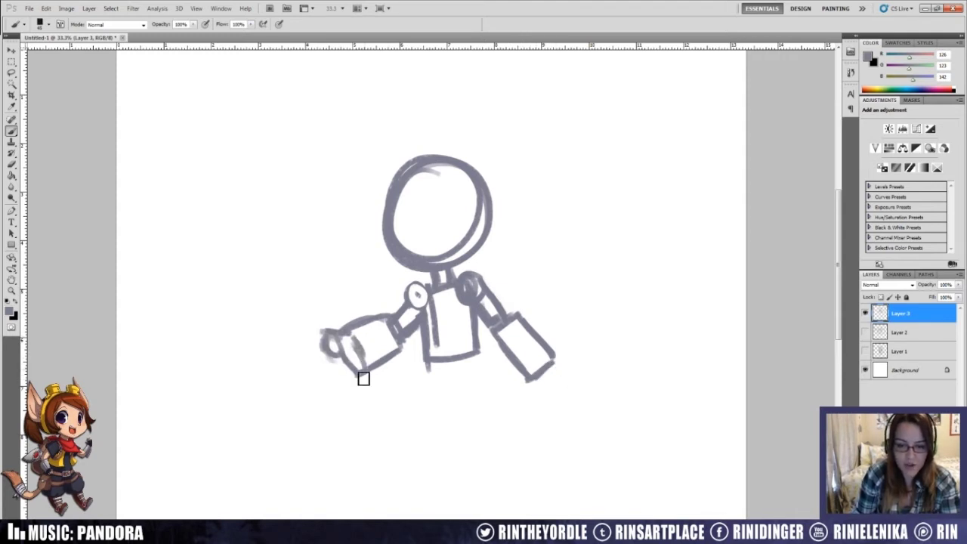
{"action": "mouse_move", "coordinate": [538, 385]}
{"action": "left_mouse_down"}
{"action": "mouse_move", "coordinate": [568, 367]}
{"action": "mouse_move", "coordinate": [574, 379]}
{"action": "mouse_move", "coordinate": [538, 396]}
{"action": "mouse_move", "coordinate": [543, 410]}
{"action": "mouse_move", "coordinate": [545, 386]}
{"action": "mouse_move", "coordinate": [548, 402]}
{"action": "mouse_move", "coordinate": [553, 384]}
{"action": "mouse_move", "coordinate": [571, 386]}
{"action": "mouse_move", "coordinate": [566, 399]}
{"action": "mouse_move", "coordinate": [566, 384]}
{"action": "mouse_move", "coordinate": [581, 387]}
{"action": "mouse_move", "coordinate": [557, 359]}
{"action": "mouse_move", "coordinate": [575, 383]}
{"action": "left_mouse_up"}
{"action": "mouse_move", "coordinate": [328, 334]}
{"action": "left_mouse_down"}
{"action": "mouse_move", "coordinate": [334, 390]}
{"action": "mouse_move", "coordinate": [365, 373]}
{"action": "left_mouse_up"}
{"action": "left_click_drag", "start_coordinate": [543, 389], "coordinate": [550, 401]}
{"action": "mouse_move", "coordinate": [521, 367]}
{"action": "left_mouse_down"}
{"action": "mouse_move", "coordinate": [538, 396]}
{"action": "mouse_move", "coordinate": [579, 398]}
{"action": "mouse_move", "coordinate": [573, 380]}
{"action": "left_mouse_up"}
{"action": "mouse_move", "coordinate": [427, 375]}
{"action": "left_mouse_down"}
{"action": "mouse_move", "coordinate": [481, 374]}
{"action": "mouse_move", "coordinate": [479, 395]}
{"action": "left_mouse_up"}
{"action": "mouse_move", "coordinate": [429, 379]}
{"action": "left_mouse_down"}
{"action": "mouse_move", "coordinate": [437, 397]}
{"action": "mouse_move", "coordinate": [482, 392]}
{"action": "left_mouse_up"}
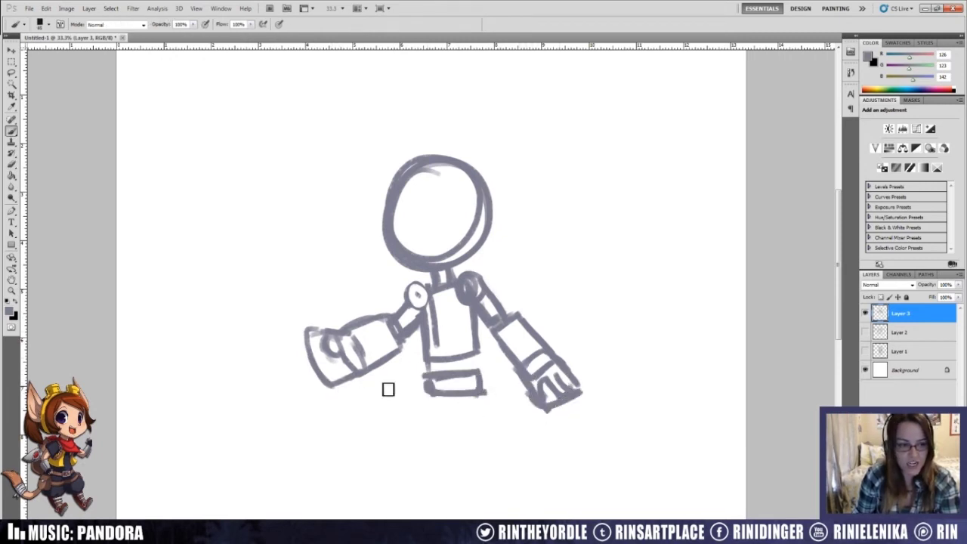
Step: Erase the outstretched left-side forearm and hand, and redraw them raised beside the head with an open waving palm
{"action": "key", "text": "e"}
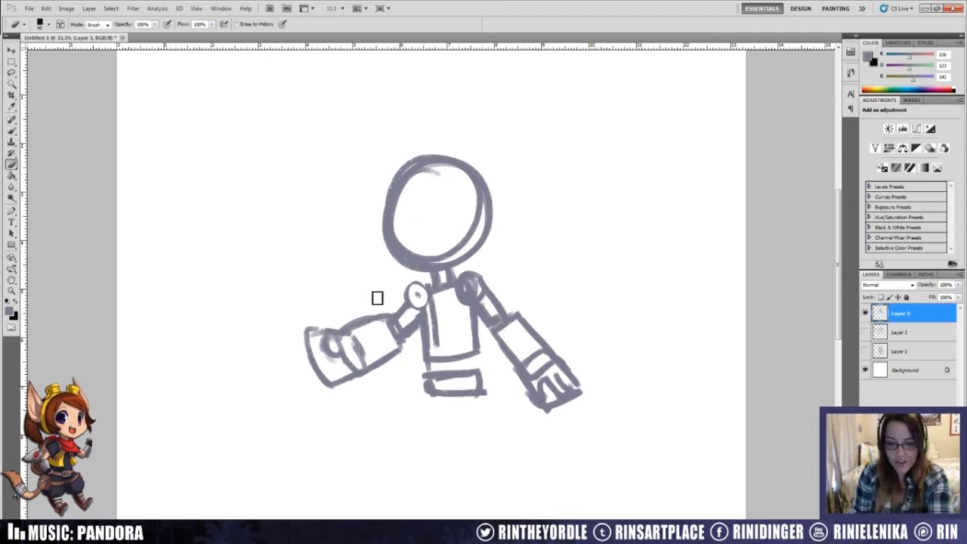
{"action": "mouse_move", "coordinate": [381, 337]}
{"action": "left_mouse_down"}
{"action": "mouse_move", "coordinate": [388, 355]}
{"action": "mouse_move", "coordinate": [313, 315]}
{"action": "mouse_move", "coordinate": [310, 368]}
{"action": "left_mouse_up"}
{"action": "key", "text": "b"}
{"action": "mouse_move", "coordinate": [348, 300]}
{"action": "left_mouse_down"}
{"action": "mouse_move", "coordinate": [386, 357]}
{"action": "mouse_move", "coordinate": [405, 337]}
{"action": "mouse_move", "coordinate": [382, 352]}
{"action": "left_mouse_up"}
{"action": "mouse_move", "coordinate": [351, 302]}
{"action": "left_mouse_down"}
{"action": "mouse_move", "coordinate": [335, 278]}
{"action": "mouse_move", "coordinate": [370, 246]}
{"action": "mouse_move", "coordinate": [382, 270]}
{"action": "left_mouse_up"}
{"action": "mouse_move", "coordinate": [326, 260]}
{"action": "left_mouse_down"}
{"action": "mouse_move", "coordinate": [328, 229]}
{"action": "mouse_move", "coordinate": [339, 244]}
{"action": "mouse_move", "coordinate": [340, 215]}
{"action": "mouse_move", "coordinate": [358, 231]}
{"action": "mouse_move", "coordinate": [360, 223]}
{"action": "mouse_move", "coordinate": [372, 260]}
{"action": "left_mouse_up"}
Step: Draw short thighs, long boxy lower legs and flat feet beneath the hip block
{"action": "left_click_drag", "start_coordinate": [423, 390], "coordinate": [427, 424]}
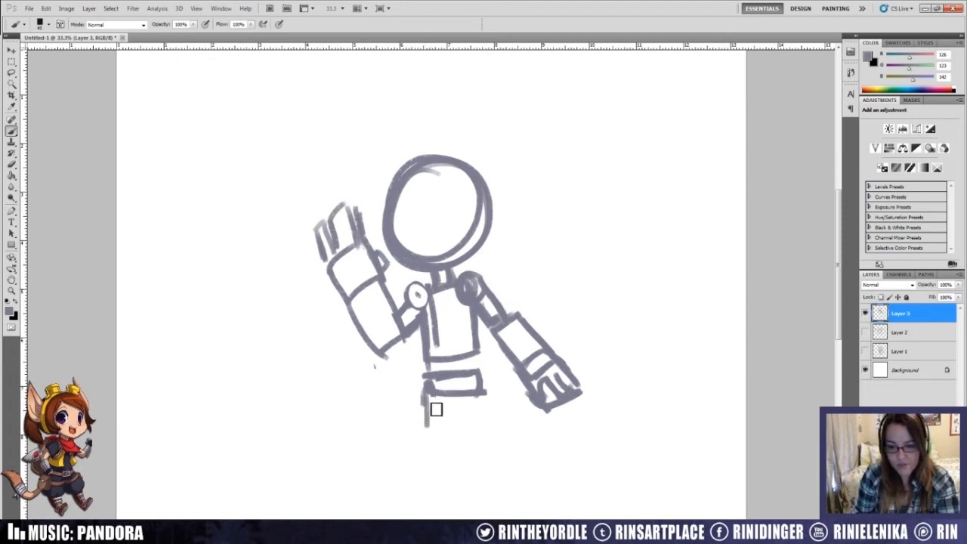
{"action": "left_click_drag", "start_coordinate": [838, 316], "coordinate": [838, 347]}
{"action": "mouse_move", "coordinate": [430, 299]}
{"action": "left_mouse_down"}
{"action": "mouse_move", "coordinate": [427, 329]}
{"action": "mouse_move", "coordinate": [443, 330]}
{"action": "left_mouse_up"}
{"action": "mouse_move", "coordinate": [441, 306]}
{"action": "left_mouse_down"}
{"action": "mouse_move", "coordinate": [428, 330]}
{"action": "mouse_move", "coordinate": [449, 315]}
{"action": "mouse_move", "coordinate": [462, 328]}
{"action": "mouse_move", "coordinate": [473, 310]}
{"action": "mouse_move", "coordinate": [479, 331]}
{"action": "mouse_move", "coordinate": [484, 309]}
{"action": "mouse_move", "coordinate": [464, 333]}
{"action": "mouse_move", "coordinate": [450, 309]}
{"action": "mouse_move", "coordinate": [441, 336]}
{"action": "mouse_move", "coordinate": [427, 344]}
{"action": "mouse_move", "coordinate": [410, 402]}
{"action": "left_mouse_up"}
{"action": "left_click_drag", "start_coordinate": [450, 334], "coordinate": [451, 415]}
{"action": "left_click_drag", "start_coordinate": [390, 415], "coordinate": [456, 413]}
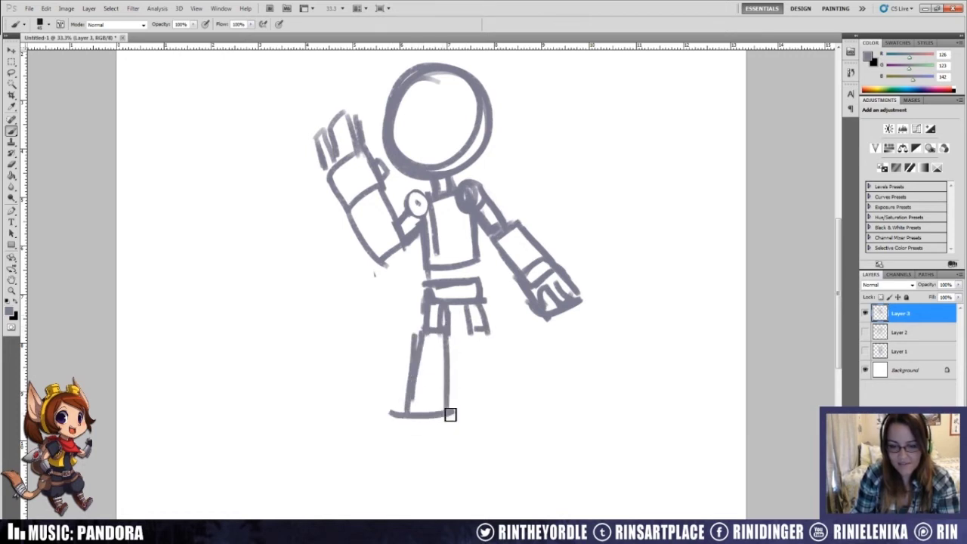
{"action": "mouse_move", "coordinate": [477, 338]}
{"action": "left_mouse_down"}
{"action": "mouse_move", "coordinate": [487, 422]}
{"action": "mouse_move", "coordinate": [481, 409]}
{"action": "mouse_move", "coordinate": [513, 410]}
{"action": "mouse_move", "coordinate": [501, 354]}
{"action": "mouse_move", "coordinate": [533, 414]}
{"action": "left_mouse_up"}
{"action": "left_click_drag", "start_coordinate": [405, 420], "coordinate": [443, 423]}
{"action": "mouse_move", "coordinate": [377, 424]}
{"action": "left_mouse_down"}
{"action": "mouse_move", "coordinate": [420, 429]}
{"action": "mouse_move", "coordinate": [408, 398]}
{"action": "left_mouse_up"}
{"action": "left_click_drag", "start_coordinate": [391, 397], "coordinate": [447, 417]}
{"action": "left_click_drag", "start_coordinate": [837, 304], "coordinate": [837, 293]}
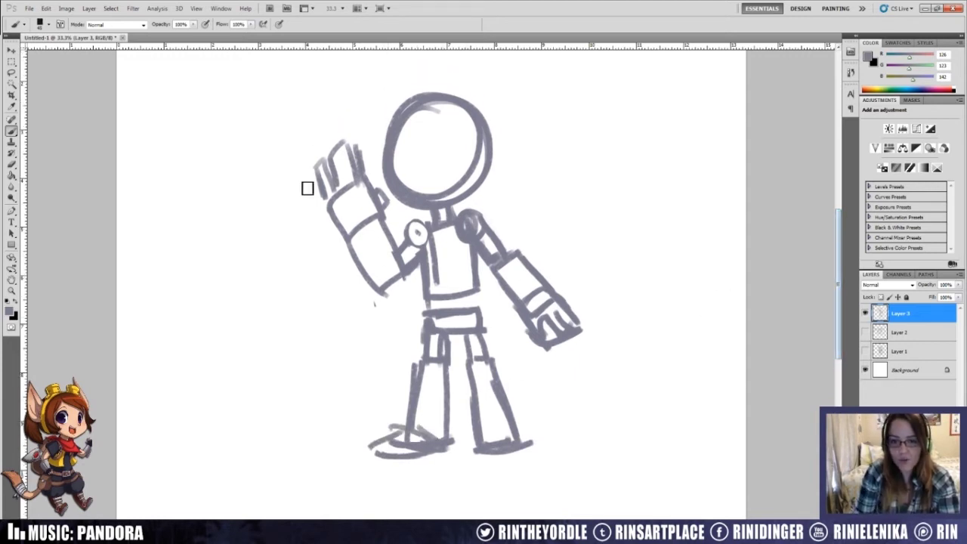
Step: Sketch angled guide lines flanking the figure and a baseline under its feet, undoing the upper right one
{"action": "mouse_move", "coordinate": [287, 148]}
{"action": "left_mouse_down"}
{"action": "mouse_move", "coordinate": [373, 321]}
{"action": "mouse_move", "coordinate": [291, 422]}
{"action": "left_mouse_up"}
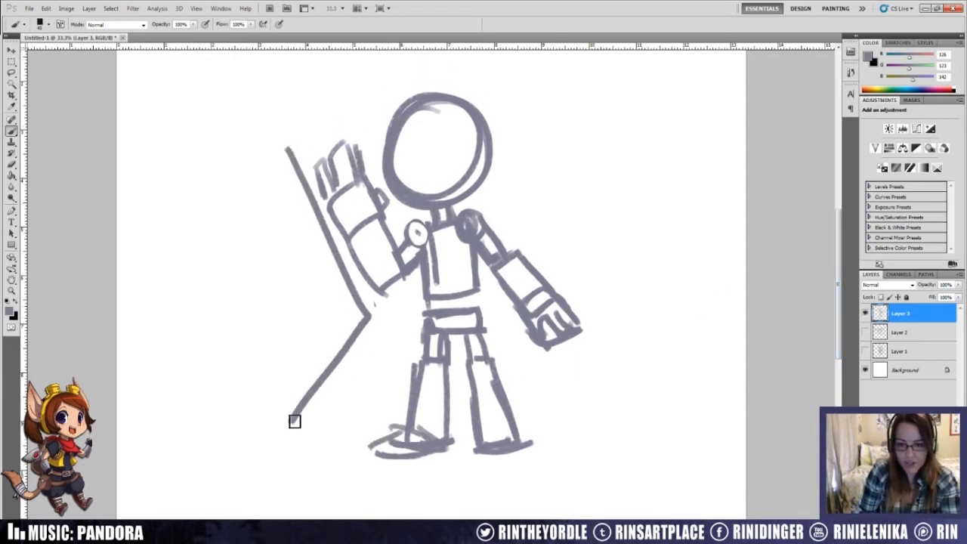
{"action": "key", "text": "ctrl+z"}
{"action": "mouse_move", "coordinate": [293, 153]}
{"action": "left_mouse_down"}
{"action": "mouse_move", "coordinate": [352, 308]}
{"action": "mouse_move", "coordinate": [300, 423]}
{"action": "mouse_move", "coordinate": [425, 451]}
{"action": "mouse_move", "coordinate": [644, 458]}
{"action": "mouse_move", "coordinate": [605, 356]}
{"action": "left_mouse_up"}
{"action": "left_click_drag", "start_coordinate": [655, 142], "coordinate": [575, 316]}
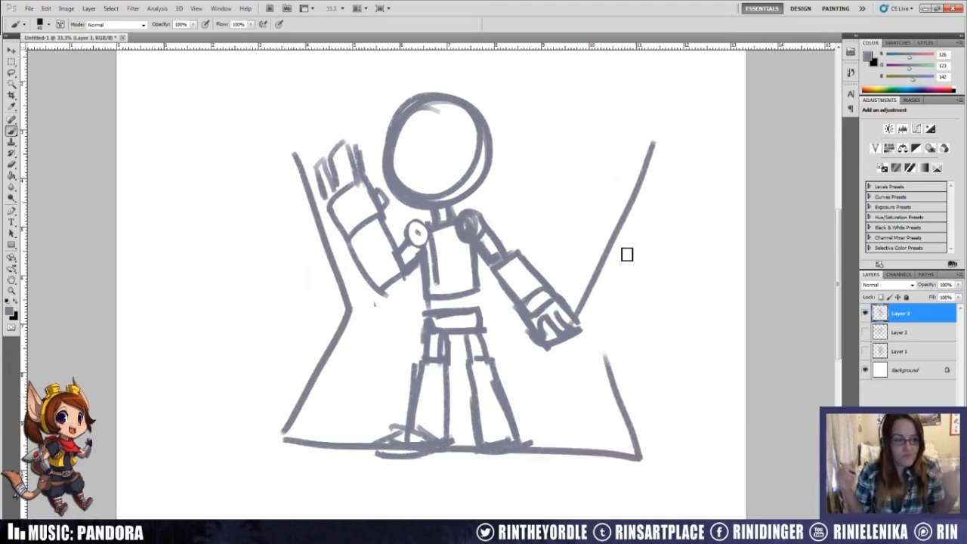
{"action": "key", "text": "ctrl+z"}
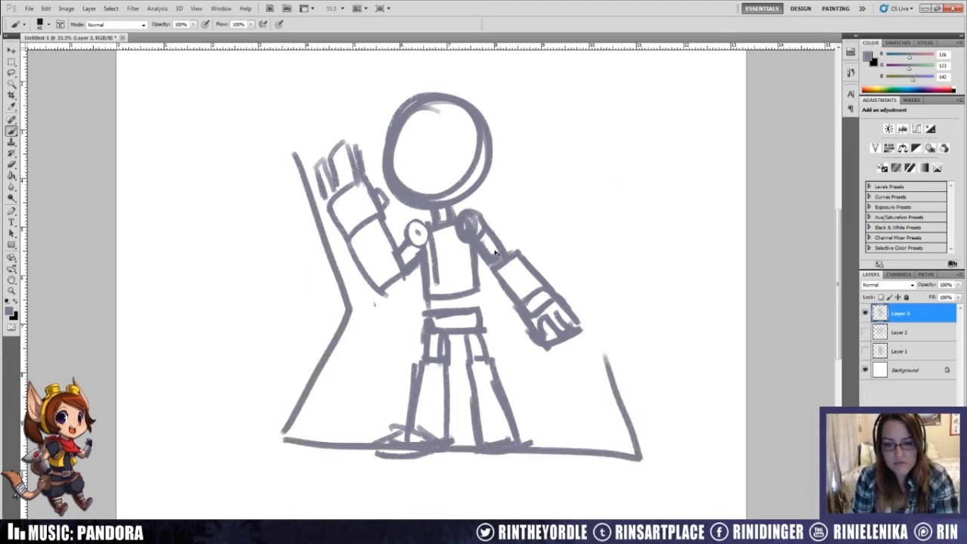
Step: Erase the whole boxy figure and its guide lines from Layer 3 with a very large eraser
{"action": "key", "text": "e"}
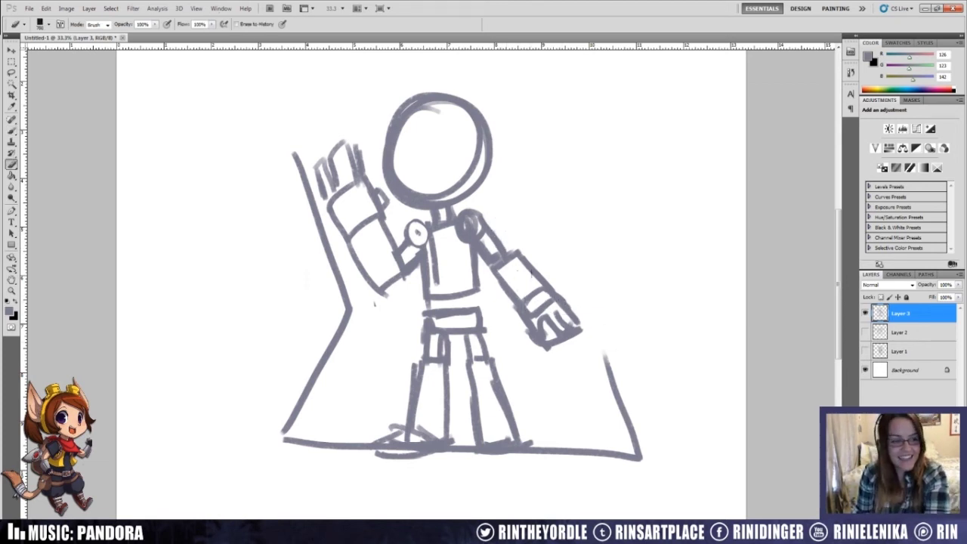
{"action": "mouse_move", "coordinate": [555, 258]}
{"action": "left_mouse_down"}
{"action": "mouse_move", "coordinate": [340, 303]}
{"action": "mouse_move", "coordinate": [325, 226]}
{"action": "mouse_move", "coordinate": [484, 128]}
{"action": "mouse_move", "coordinate": [456, 90]}
{"action": "mouse_move", "coordinate": [290, 338]}
{"action": "mouse_move", "coordinate": [418, 319]}
{"action": "left_mouse_up"}
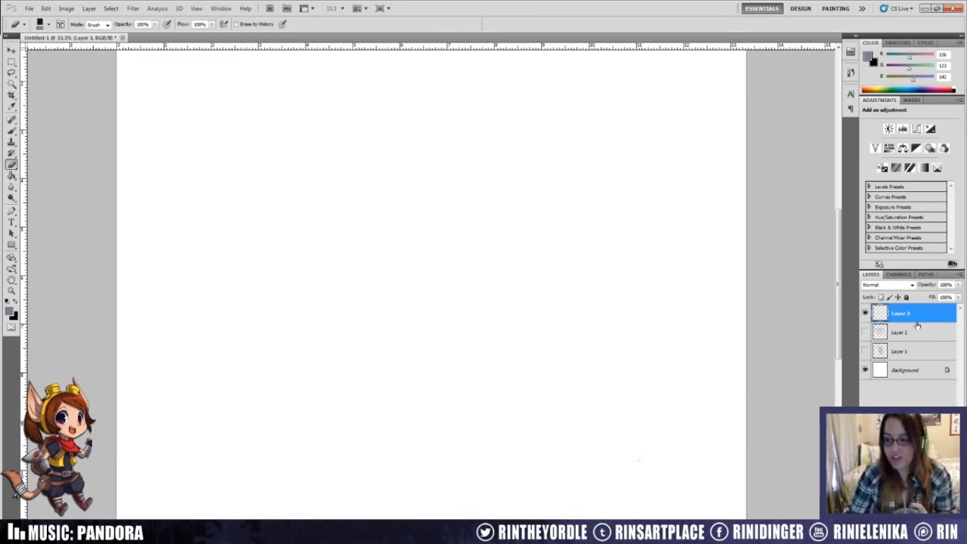
Step: Check the Layer 2 sketch, create a new layer on top, and hide Layers 2 and 3
{"action": "left_click", "coordinate": [866, 333]}
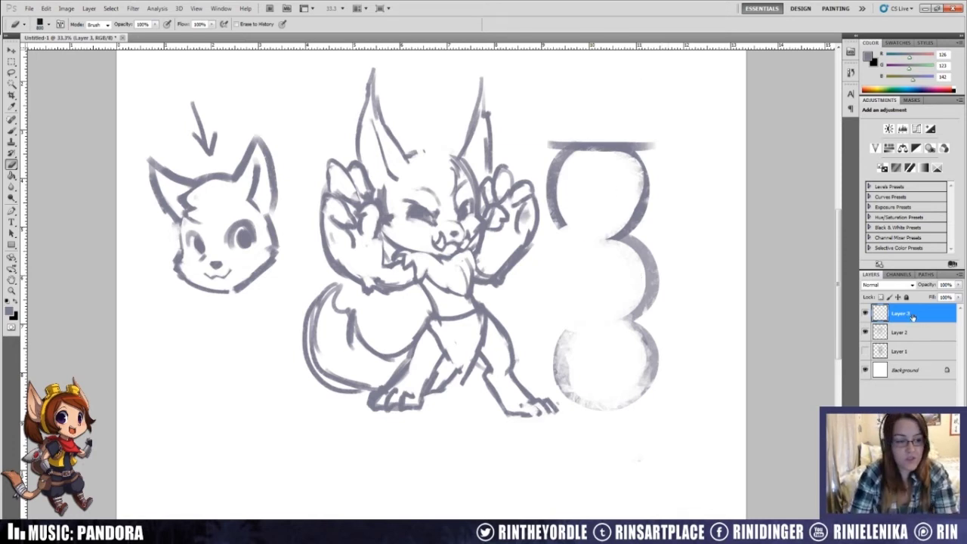
{"action": "key", "text": "ctrl+shift+alt+n"}
{"action": "left_click", "coordinate": [865, 332]}
{"action": "left_click", "coordinate": [865, 351]}
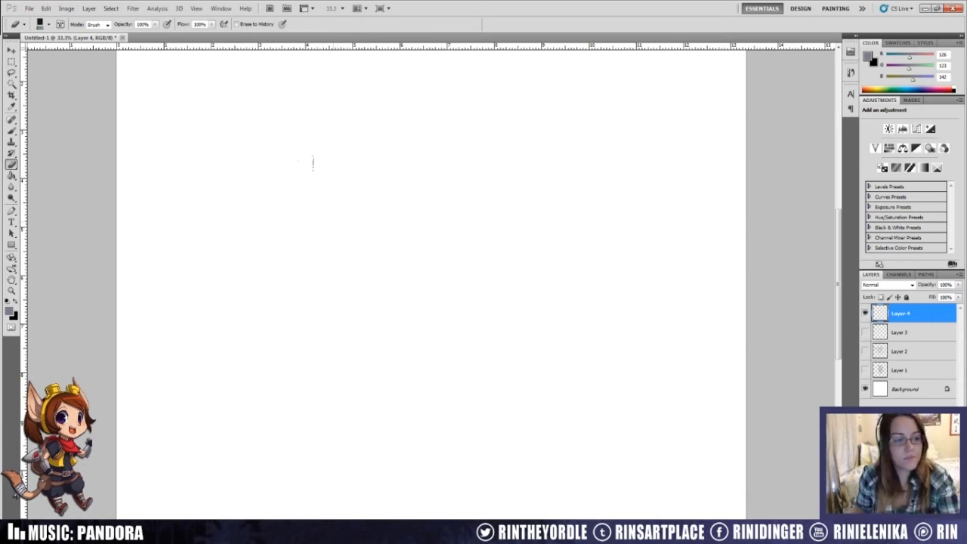
{"action": "key", "text": "b"}
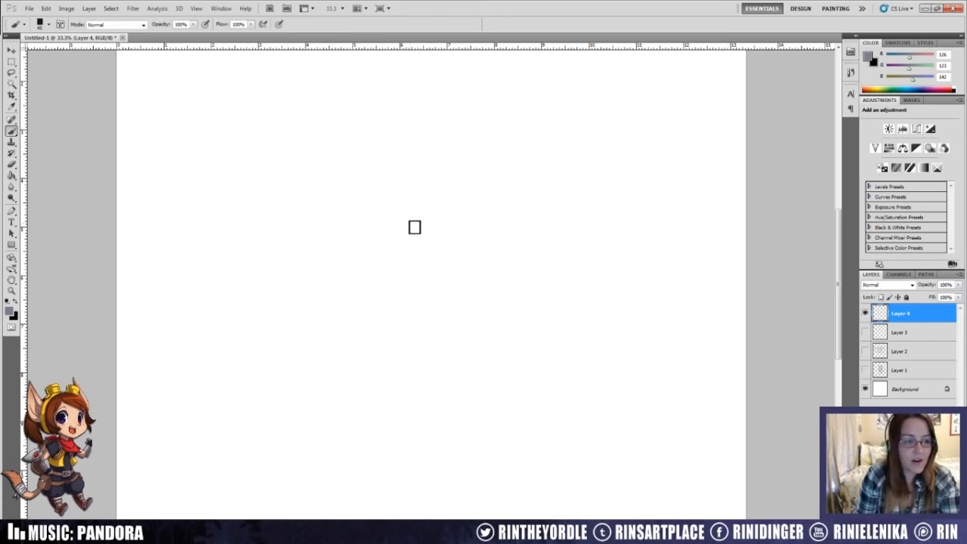
{"action": "mouse_move", "coordinate": [408, 162]}
{"action": "left_mouse_down"}
{"action": "mouse_move", "coordinate": [455, 186]}
{"action": "mouse_move", "coordinate": [412, 158]}
{"action": "left_mouse_up"}
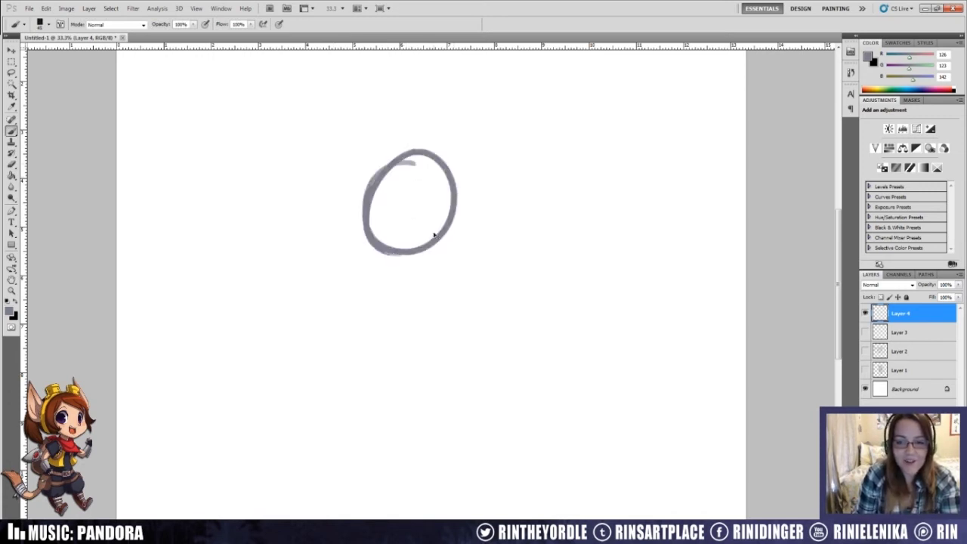
{"action": "key", "text": "ctrl+z"}
{"action": "left_click_drag", "start_coordinate": [373, 186], "coordinate": [460, 247]}
{"action": "key", "text": "ctrl+z"}
{"action": "mouse_move", "coordinate": [402, 156]}
{"action": "left_mouse_down"}
{"action": "mouse_move", "coordinate": [451, 232]}
{"action": "mouse_move", "coordinate": [386, 185]}
{"action": "left_mouse_up"}
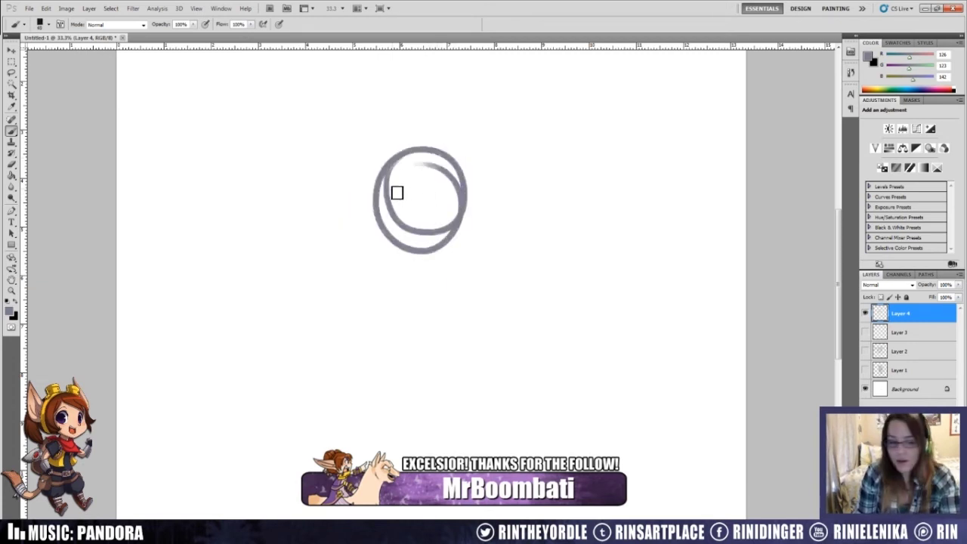
{"action": "key", "text": "e"}
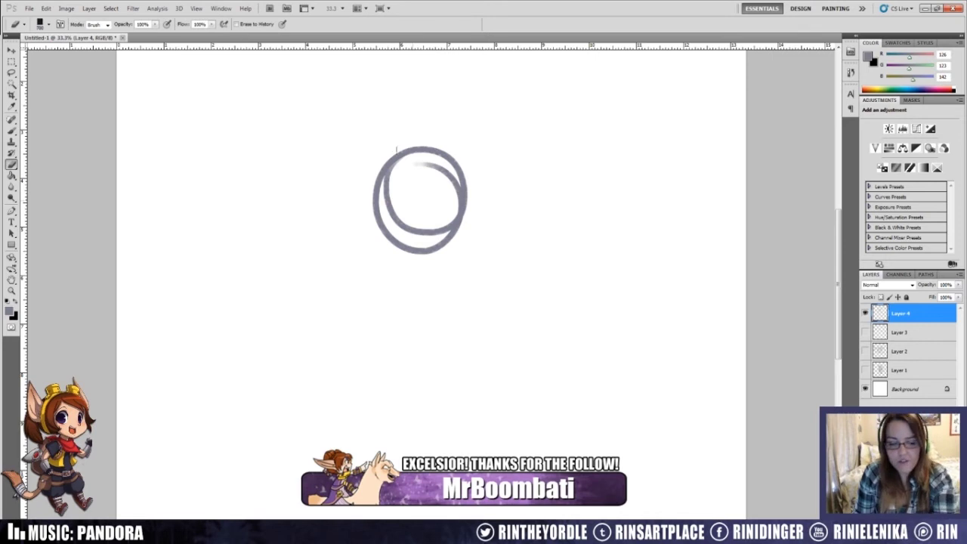
{"action": "mouse_move", "coordinate": [426, 195]}
{"action": "left_mouse_down"}
{"action": "mouse_move", "coordinate": [446, 198]}
{"action": "mouse_move", "coordinate": [423, 229]}
{"action": "mouse_move", "coordinate": [406, 164]}
{"action": "mouse_move", "coordinate": [438, 212]}
{"action": "left_mouse_up"}
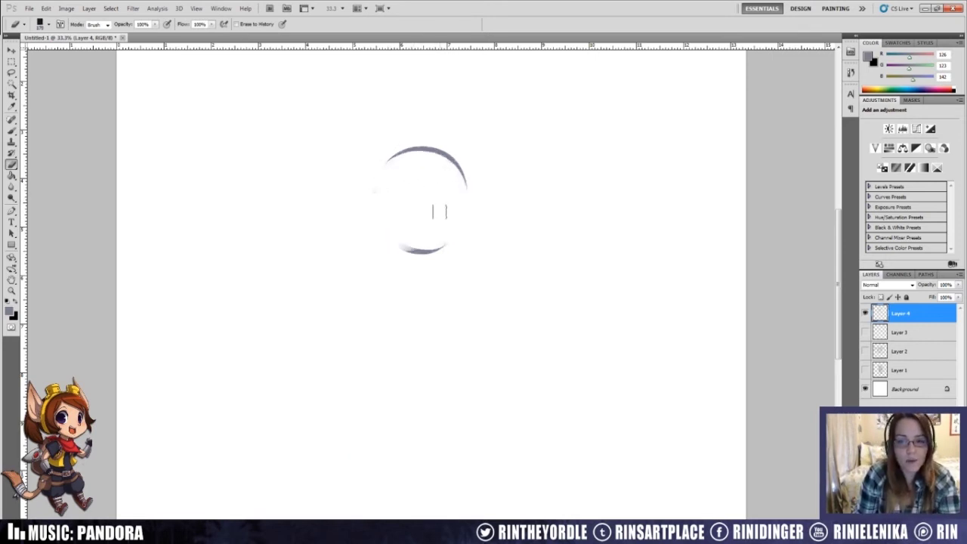
{"action": "key", "text": "b"}
{"action": "mouse_move", "coordinate": [426, 145]}
{"action": "left_mouse_down"}
{"action": "mouse_move", "coordinate": [387, 173]}
{"action": "mouse_move", "coordinate": [467, 195]}
{"action": "mouse_move", "coordinate": [400, 151]}
{"action": "left_mouse_up"}
{"action": "key", "text": "e"}
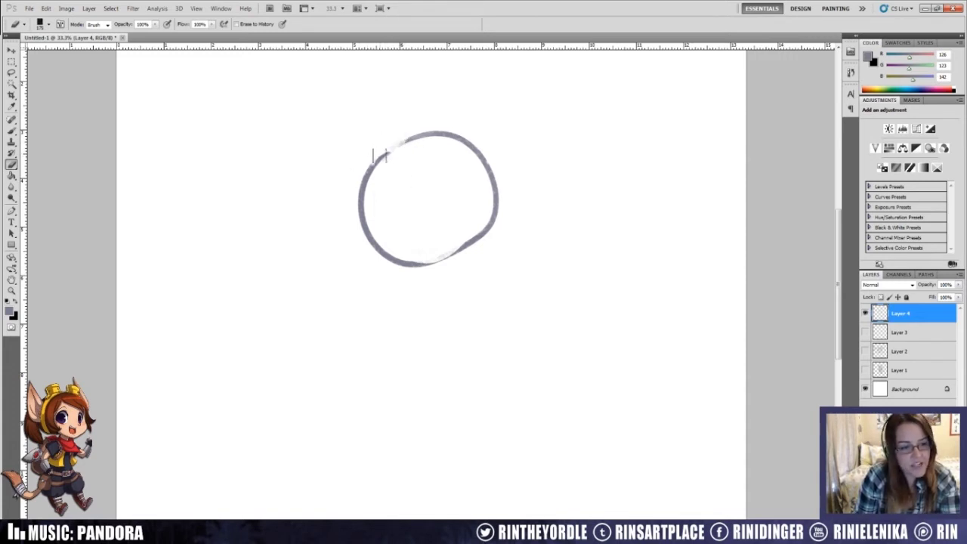
{"action": "mouse_move", "coordinate": [404, 125]}
{"action": "left_mouse_down"}
{"action": "mouse_move", "coordinate": [371, 220]}
{"action": "mouse_move", "coordinate": [416, 255]}
{"action": "mouse_move", "coordinate": [384, 224]}
{"action": "mouse_move", "coordinate": [484, 223]}
{"action": "mouse_move", "coordinate": [398, 127]}
{"action": "left_mouse_up"}
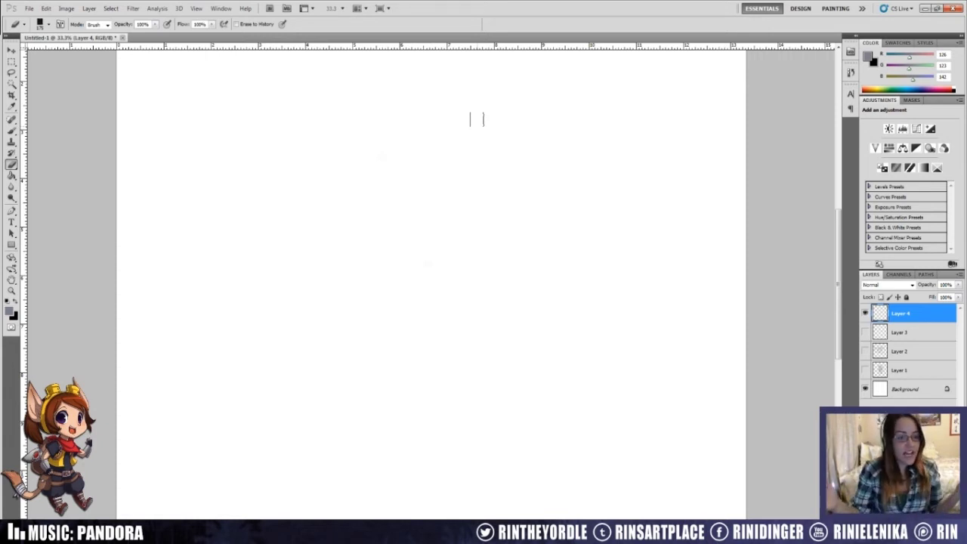
Step: Sketch a bulky figure with a small round head, a wide rounded torso and flared arms on Layer 4
{"action": "key", "text": "b"}
{"action": "mouse_move", "coordinate": [434, 155]}
{"action": "left_mouse_down"}
{"action": "mouse_move", "coordinate": [462, 220]}
{"action": "mouse_move", "coordinate": [393, 204]}
{"action": "mouse_move", "coordinate": [454, 244]}
{"action": "mouse_move", "coordinate": [380, 309]}
{"action": "mouse_move", "coordinate": [380, 370]}
{"action": "mouse_move", "coordinate": [460, 380]}
{"action": "mouse_move", "coordinate": [491, 373]}
{"action": "left_mouse_up"}
{"action": "left_click_drag", "start_coordinate": [486, 261], "coordinate": [503, 378]}
{"action": "mouse_move", "coordinate": [393, 242]}
{"action": "left_mouse_down"}
{"action": "mouse_move", "coordinate": [445, 248]}
{"action": "mouse_move", "coordinate": [510, 275]}
{"action": "mouse_move", "coordinate": [516, 298]}
{"action": "mouse_move", "coordinate": [508, 289]}
{"action": "mouse_move", "coordinate": [556, 339]}
{"action": "mouse_move", "coordinate": [550, 325]}
{"action": "mouse_move", "coordinate": [513, 374]}
{"action": "left_mouse_up"}
{"action": "left_click_drag", "start_coordinate": [479, 296], "coordinate": [503, 375]}
{"action": "mouse_move", "coordinate": [384, 243]}
{"action": "left_mouse_down"}
{"action": "mouse_move", "coordinate": [352, 293]}
{"action": "mouse_move", "coordinate": [356, 312]}
{"action": "mouse_move", "coordinate": [349, 297]}
{"action": "mouse_move", "coordinate": [321, 346]}
{"action": "left_mouse_up"}
{"action": "left_click_drag", "start_coordinate": [349, 291], "coordinate": [306, 355]}
{"action": "mouse_move", "coordinate": [306, 355]}
{"action": "left_mouse_down"}
{"action": "mouse_move", "coordinate": [395, 391]}
{"action": "mouse_move", "coordinate": [391, 404]}
{"action": "mouse_move", "coordinate": [404, 389]}
{"action": "mouse_move", "coordinate": [409, 412]}
{"action": "left_mouse_up"}
Step: Draw short thighs, stout lower legs and flat feet below the wide torso
{"action": "left_click_drag", "start_coordinate": [448, 380], "coordinate": [457, 412]}
{"action": "left_click_drag", "start_coordinate": [489, 384], "coordinate": [473, 412]}
{"action": "mouse_move", "coordinate": [388, 412]}
{"action": "left_mouse_down"}
{"action": "mouse_move", "coordinate": [407, 452]}
{"action": "mouse_move", "coordinate": [400, 483]}
{"action": "mouse_move", "coordinate": [453, 488]}
{"action": "left_mouse_up"}
{"action": "left_click_drag", "start_coordinate": [449, 415], "coordinate": [446, 476]}
{"action": "left_click_drag", "start_coordinate": [482, 406], "coordinate": [487, 457]}
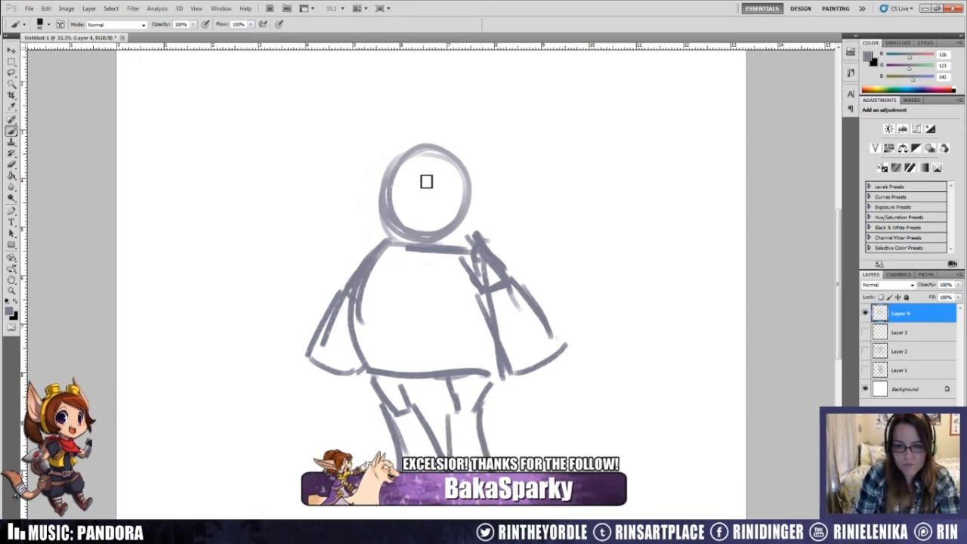
Step: Draw a curved centre guide down the face and flat, half-closed eyes on the head
{"action": "left_click_drag", "start_coordinate": [431, 151], "coordinate": [407, 248]}
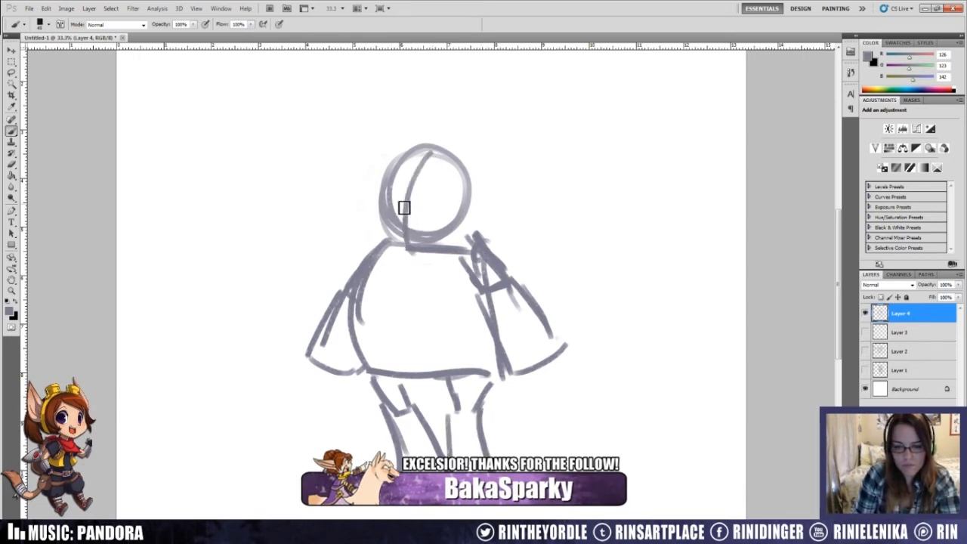
{"action": "left_click_drag", "start_coordinate": [422, 206], "coordinate": [451, 211]}
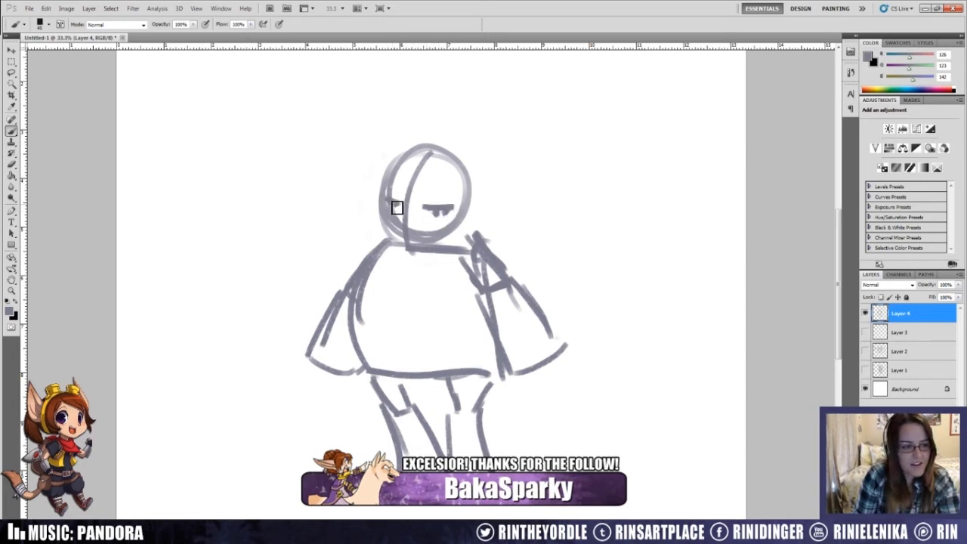
{"action": "key", "text": "e"}
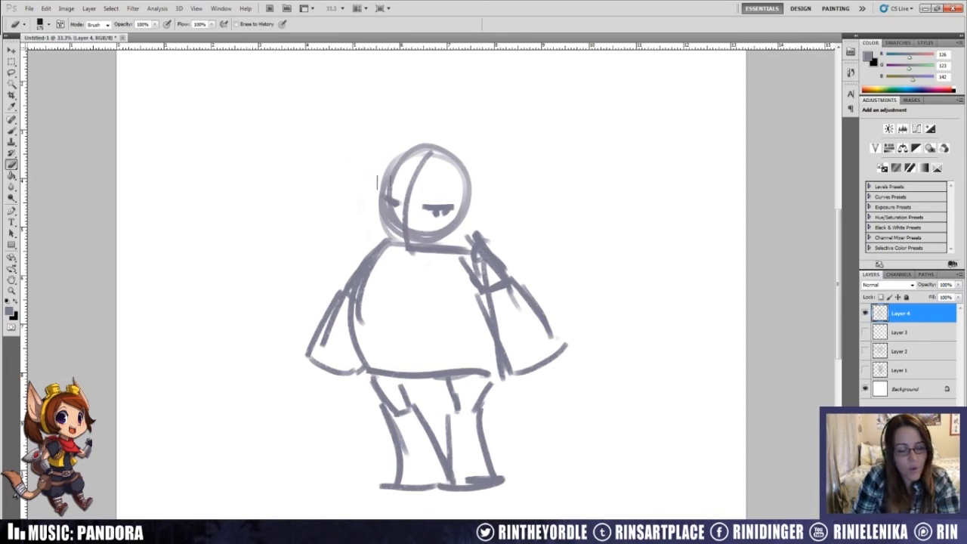
{"action": "key", "text": "b"}
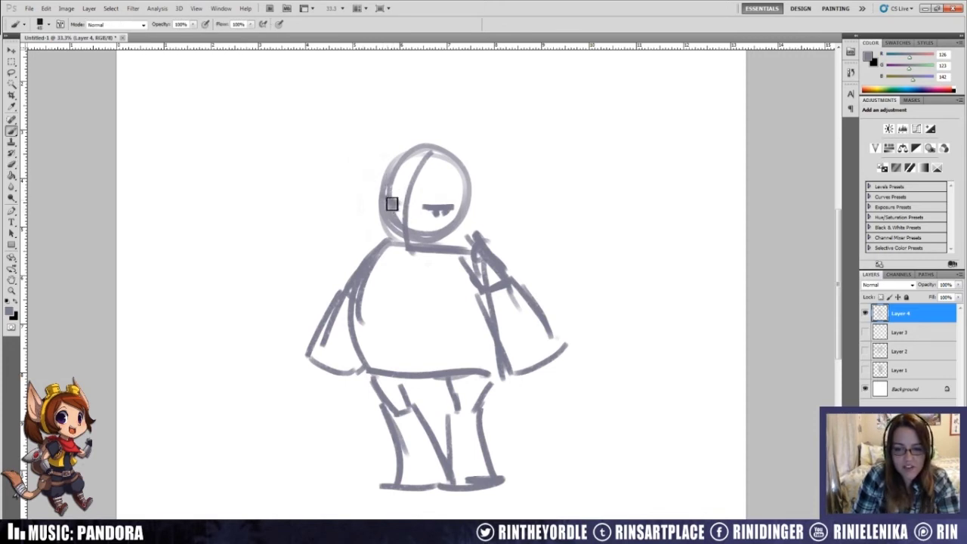
Step: Outline the brow and bulging cheek on the face's left edge, and erase the centre guide and old jaw lines
{"action": "mouse_move", "coordinate": [386, 194]}
{"action": "left_mouse_down"}
{"action": "mouse_move", "coordinate": [381, 218]}
{"action": "mouse_move", "coordinate": [396, 242]}
{"action": "mouse_move", "coordinate": [400, 229]}
{"action": "mouse_move", "coordinate": [381, 215]}
{"action": "mouse_move", "coordinate": [387, 229]}
{"action": "mouse_move", "coordinate": [403, 228]}
{"action": "mouse_move", "coordinate": [417, 178]}
{"action": "left_mouse_up"}
{"action": "key", "text": "e"}
{"action": "key", "text": "b"}
{"action": "key", "text": "e"}
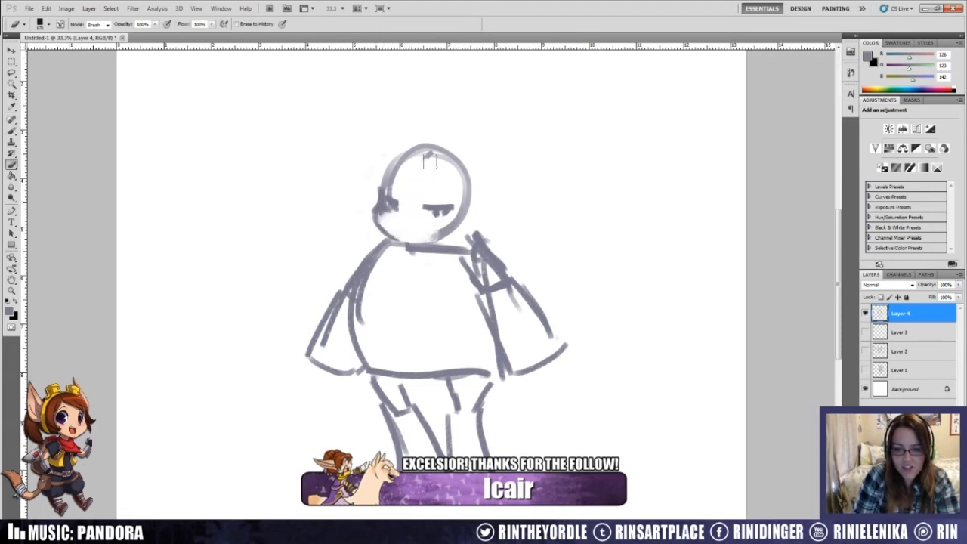
{"action": "left_click_drag", "start_coordinate": [423, 223], "coordinate": [440, 228]}
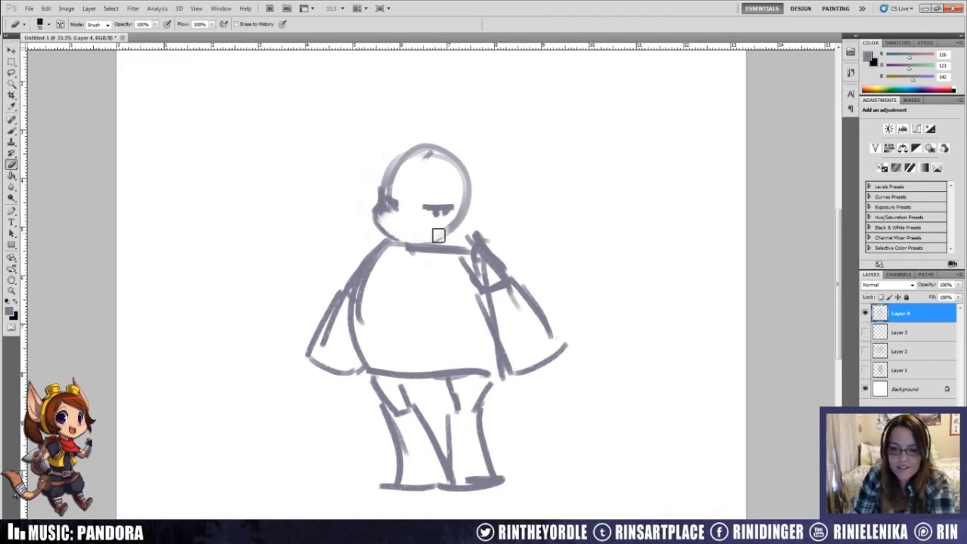
{"action": "key", "text": "b"}
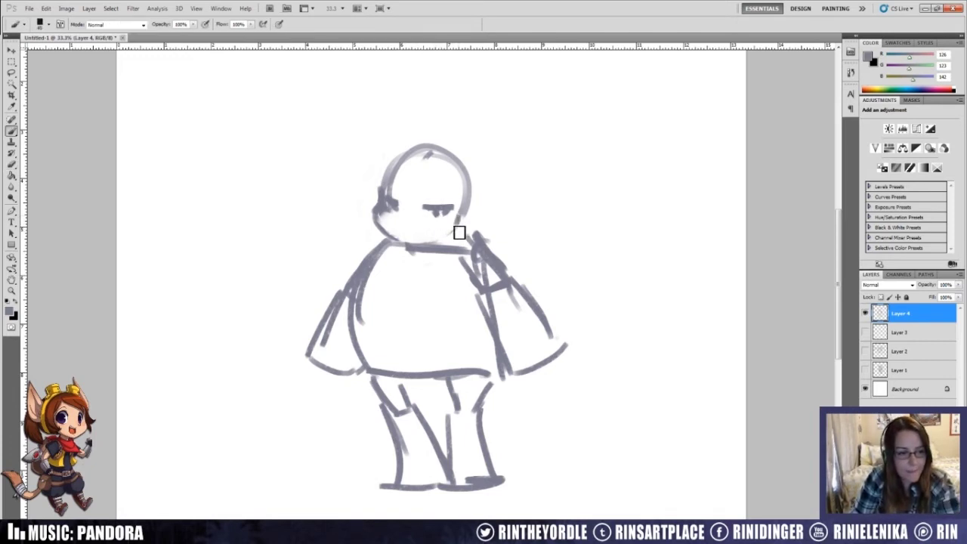
{"action": "key", "text": "e"}
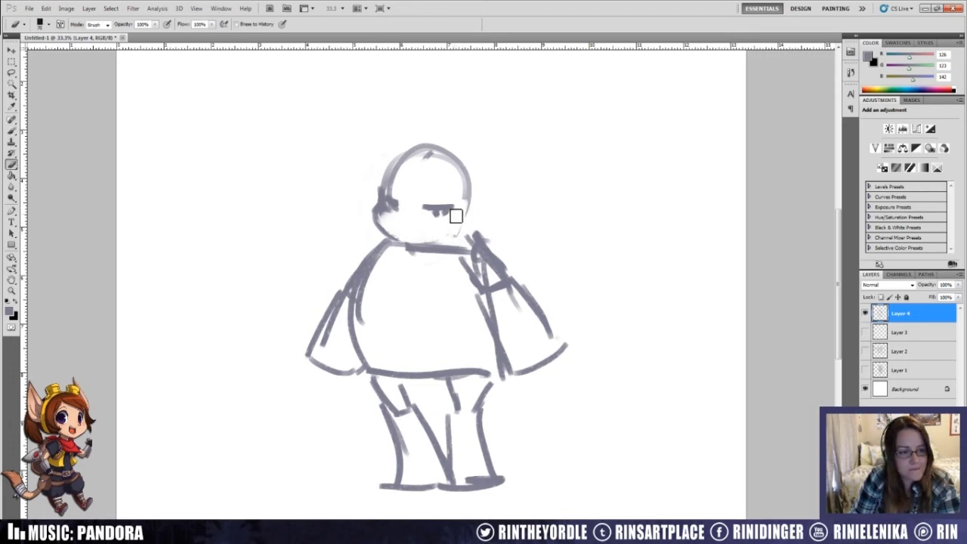
{"action": "key", "text": "b"}
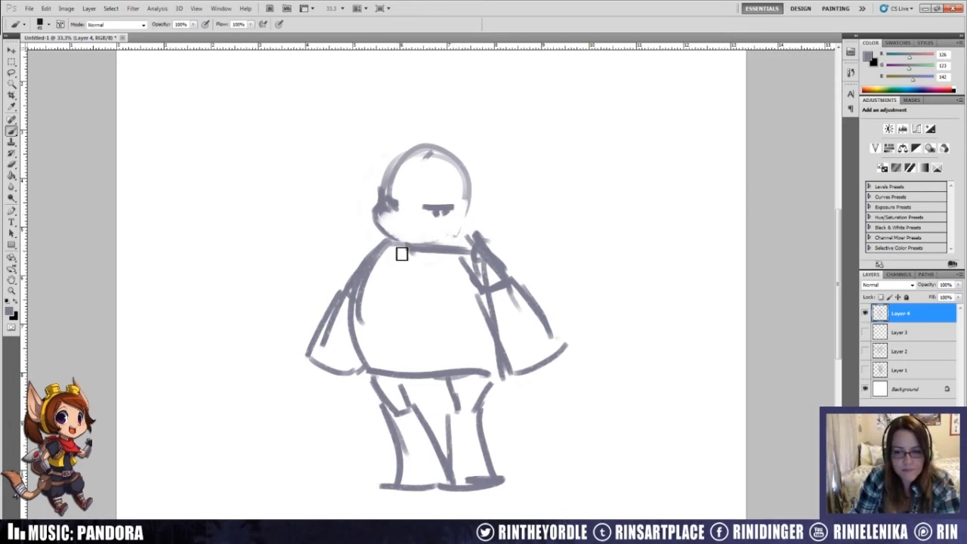
Step: Redraw the neckline as a curved collar under the chin, cleaning up the old shoulder line
{"action": "mouse_move", "coordinate": [412, 286]}
{"action": "left_mouse_down"}
{"action": "mouse_move", "coordinate": [470, 244]}
{"action": "mouse_move", "coordinate": [454, 249]}
{"action": "mouse_move", "coordinate": [421, 281]}
{"action": "left_mouse_up"}
{"action": "key", "text": "e"}
{"action": "key", "text": "b"}
{"action": "mouse_move", "coordinate": [390, 243]}
{"action": "left_mouse_down"}
{"action": "mouse_move", "coordinate": [453, 266]}
{"action": "mouse_move", "coordinate": [460, 249]}
{"action": "mouse_move", "coordinate": [442, 270]}
{"action": "mouse_move", "coordinate": [403, 247]}
{"action": "mouse_move", "coordinate": [431, 249]}
{"action": "mouse_move", "coordinate": [397, 247]}
{"action": "mouse_move", "coordinate": [458, 249]}
{"action": "left_mouse_up"}
{"action": "key", "text": "e"}
{"action": "key", "text": "b"}
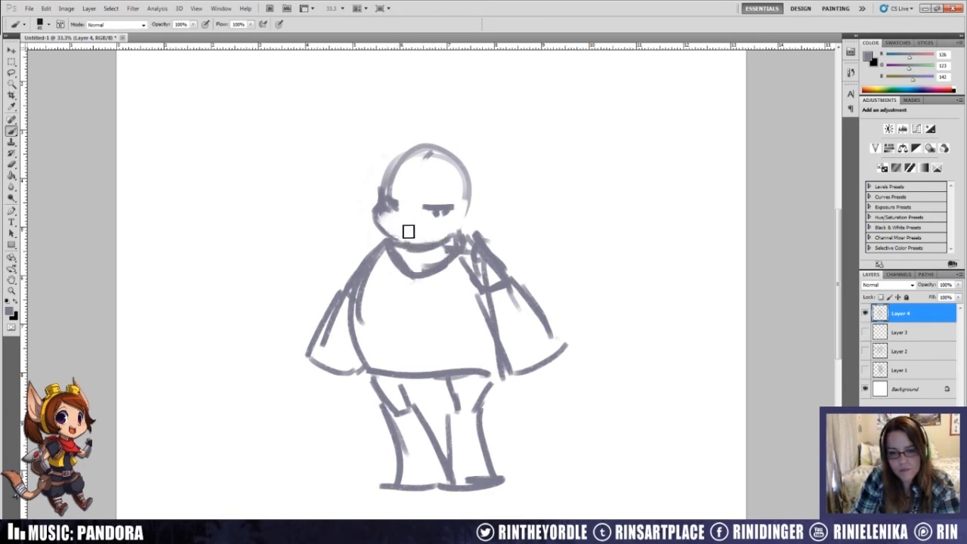
Step: Add a small mark below the eyes, a rounded ear on the head's right side and a pointed ear on the left
{"action": "key", "text": "e"}
{"action": "key", "text": "b"}
{"action": "mouse_move", "coordinate": [460, 170]}
{"action": "left_mouse_down"}
{"action": "mouse_move", "coordinate": [492, 177]}
{"action": "mouse_move", "coordinate": [479, 205]}
{"action": "mouse_move", "coordinate": [469, 202]}
{"action": "left_mouse_up"}
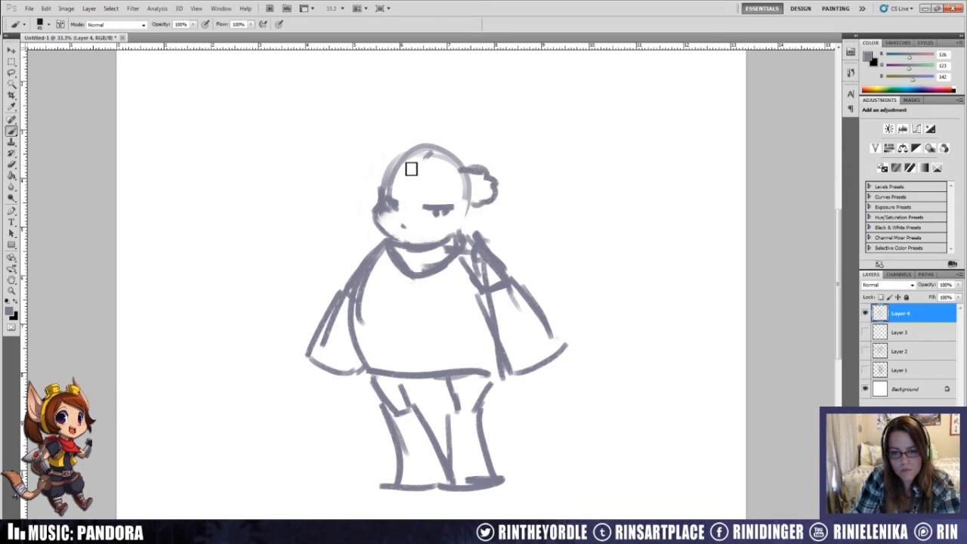
{"action": "mouse_move", "coordinate": [385, 150]}
{"action": "left_mouse_down"}
{"action": "mouse_move", "coordinate": [376, 182]}
{"action": "mouse_move", "coordinate": [392, 158]}
{"action": "mouse_move", "coordinate": [380, 143]}
{"action": "mouse_move", "coordinate": [372, 148]}
{"action": "mouse_move", "coordinate": [380, 199]}
{"action": "left_mouse_up"}
{"action": "key", "text": "e"}
{"action": "key", "text": "b"}
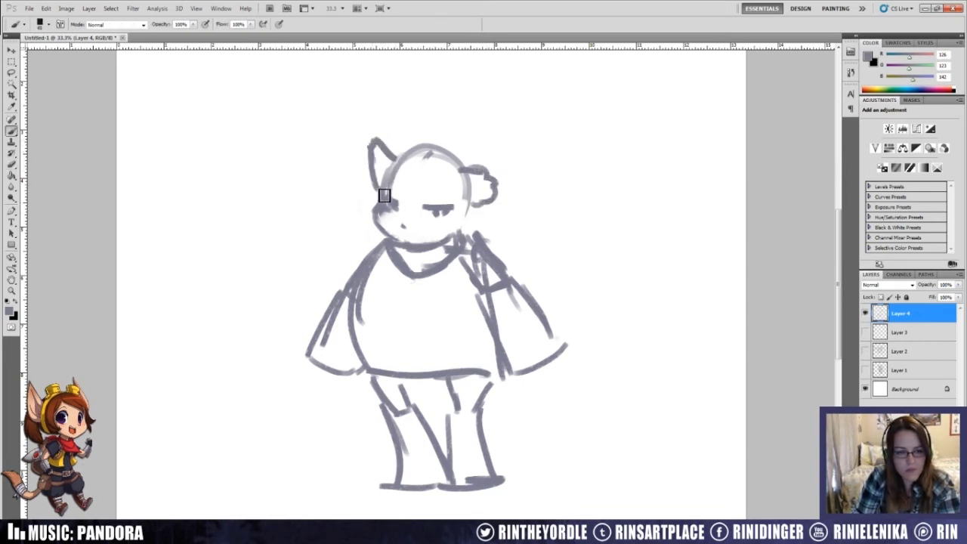
Step: Erase the rounded right-side ear's outer edge and redraw it as a pointed ear
{"action": "key", "text": "e"}
{"action": "mouse_move", "coordinate": [497, 185]}
{"action": "left_mouse_down"}
{"action": "mouse_move", "coordinate": [501, 192]}
{"action": "mouse_move", "coordinate": [506, 169]}
{"action": "mouse_move", "coordinate": [477, 207]}
{"action": "left_mouse_up"}
{"action": "key", "text": "b"}
{"action": "key", "text": "e"}
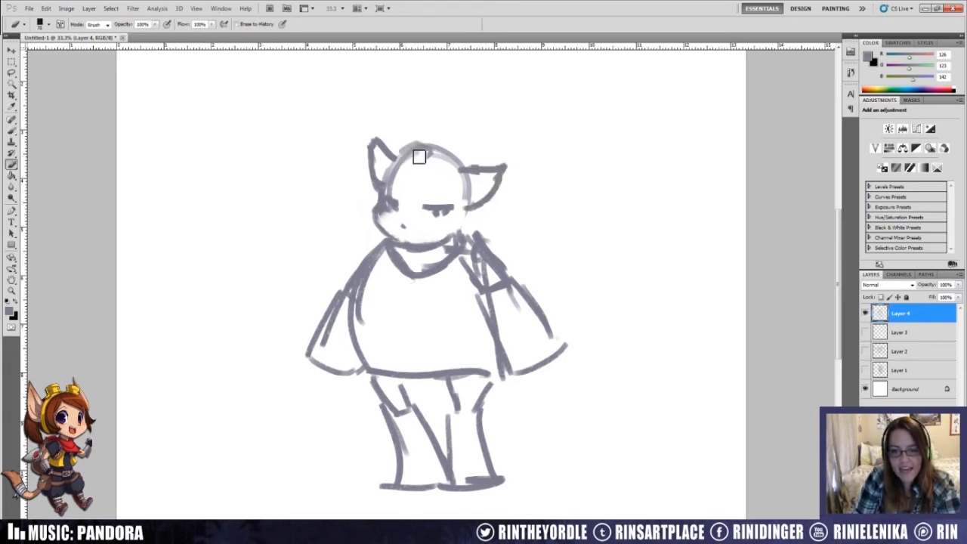
Step: Redraw the top of the head as short fur tufts and erase the round guide line beneath them
{"action": "key", "text": "b"}
{"action": "mouse_move", "coordinate": [421, 139]}
{"action": "left_mouse_down"}
{"action": "mouse_move", "coordinate": [435, 149]}
{"action": "mouse_move", "coordinate": [412, 158]}
{"action": "mouse_move", "coordinate": [405, 148]}
{"action": "left_mouse_up"}
{"action": "key", "text": "e"}
{"action": "key", "text": "b"}
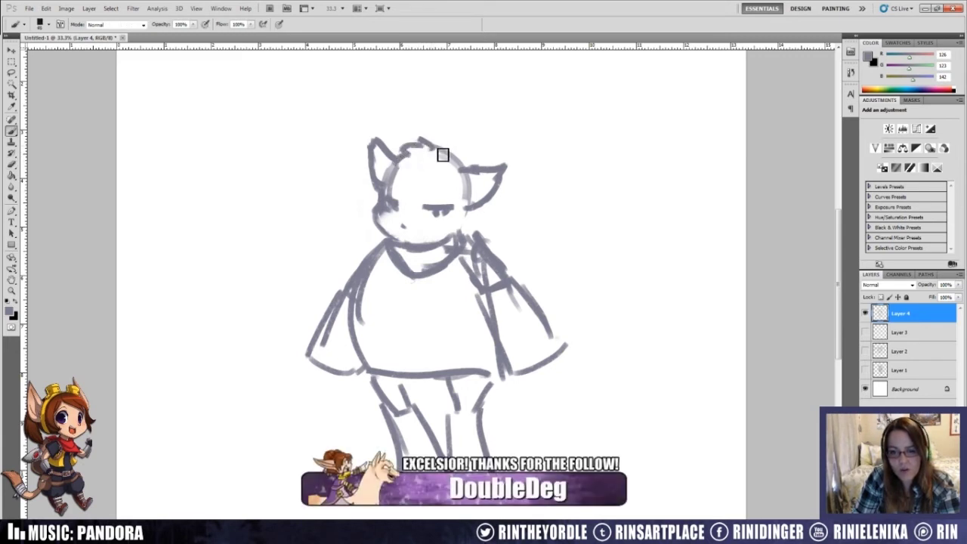
{"action": "key", "text": "e"}
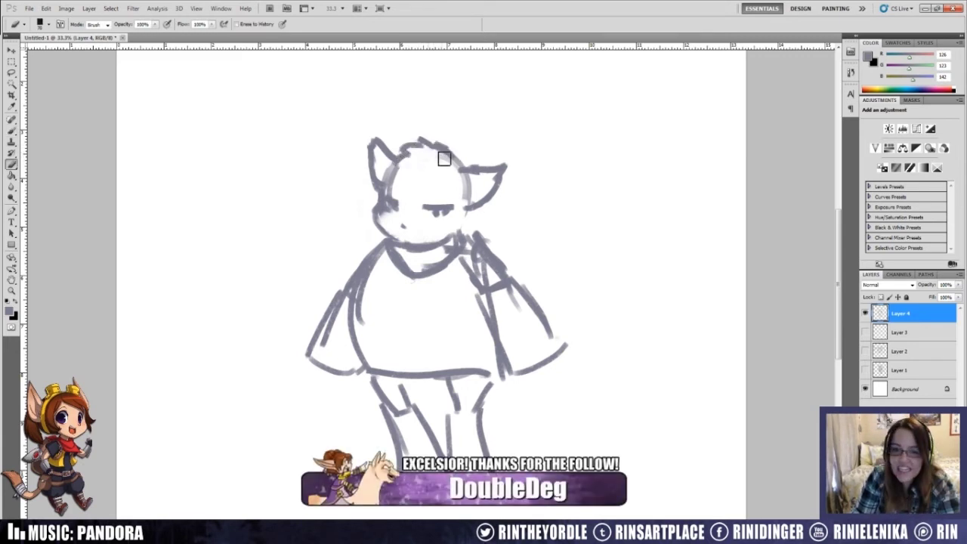
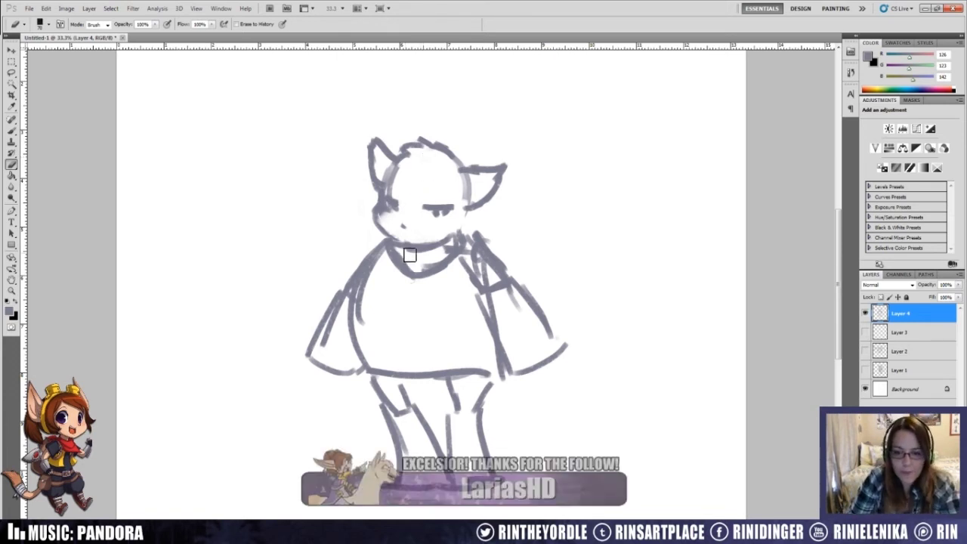
Step: Thin the collar lines with the eraser and thicken the small mark on the face into a nose
{"action": "mouse_move", "coordinate": [410, 255]}
{"action": "left_mouse_down"}
{"action": "mouse_move", "coordinate": [424, 275]}
{"action": "mouse_move", "coordinate": [457, 245]}
{"action": "mouse_move", "coordinate": [402, 250]}
{"action": "left_mouse_up"}
{"action": "key", "text": "b"}
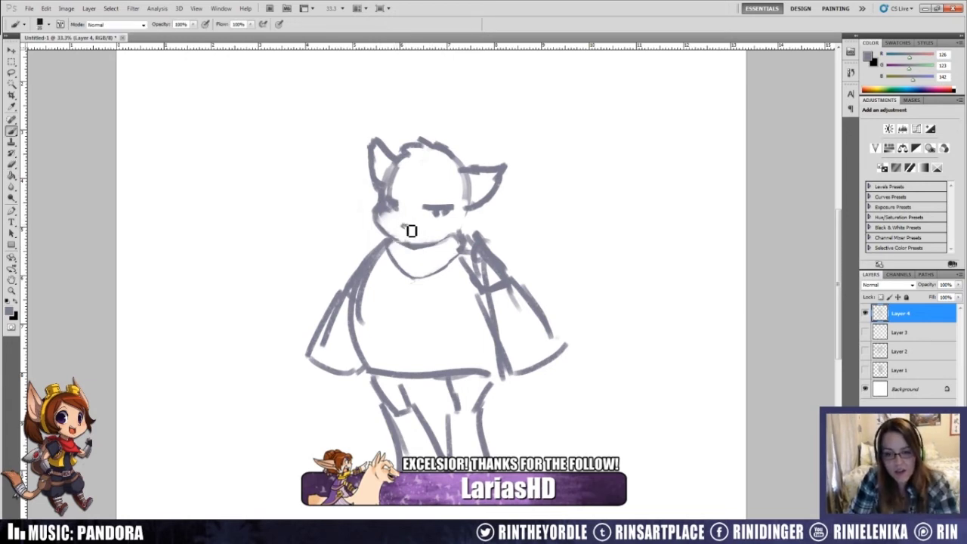
{"action": "key", "text": "e"}
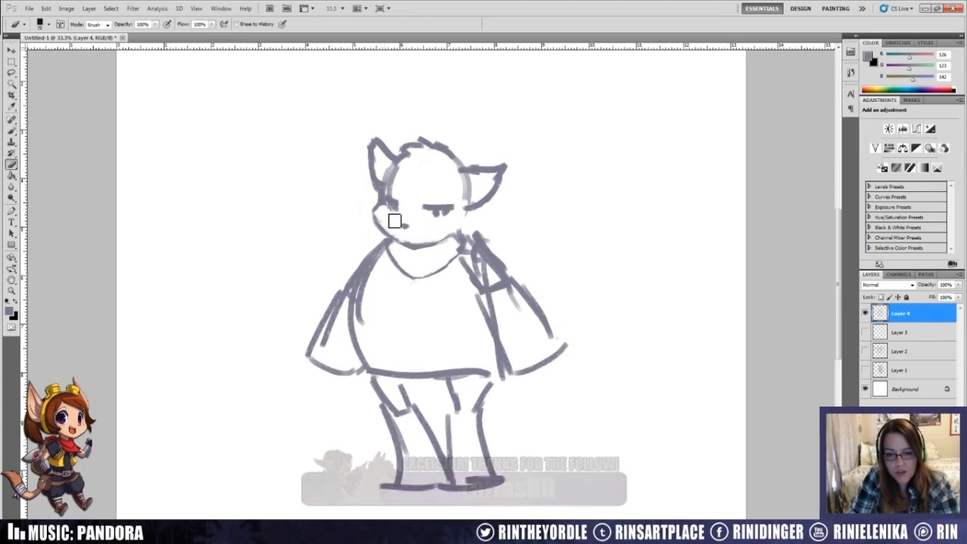
{"action": "key", "text": "b"}
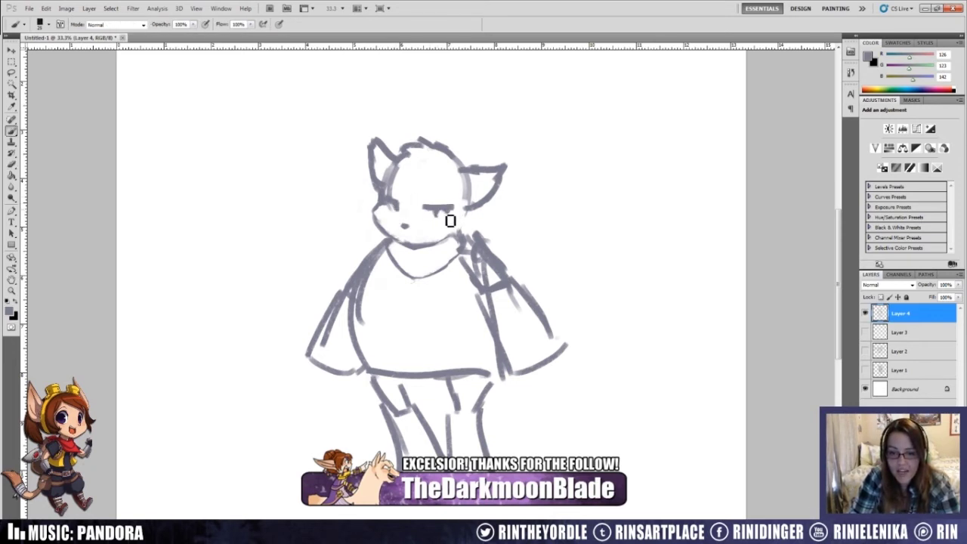
Step: Refine the half-closed eyes by adding a pupil under each eyelid and cleaning up around the left eye
{"action": "left_click_drag", "start_coordinate": [432, 215], "coordinate": [439, 214]}
{"action": "left_click", "coordinate": [402, 209]}
{"action": "key", "text": "e"}
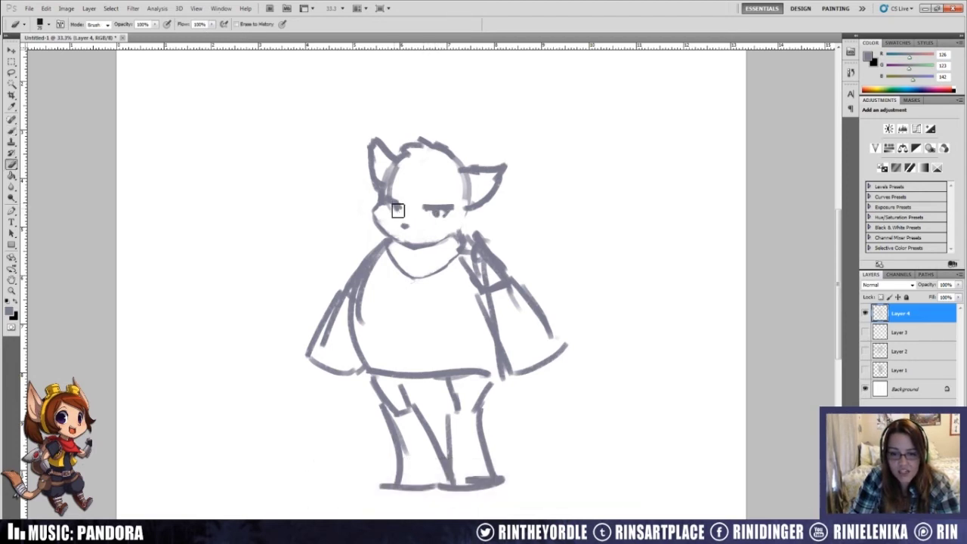
{"action": "key", "text": "b"}
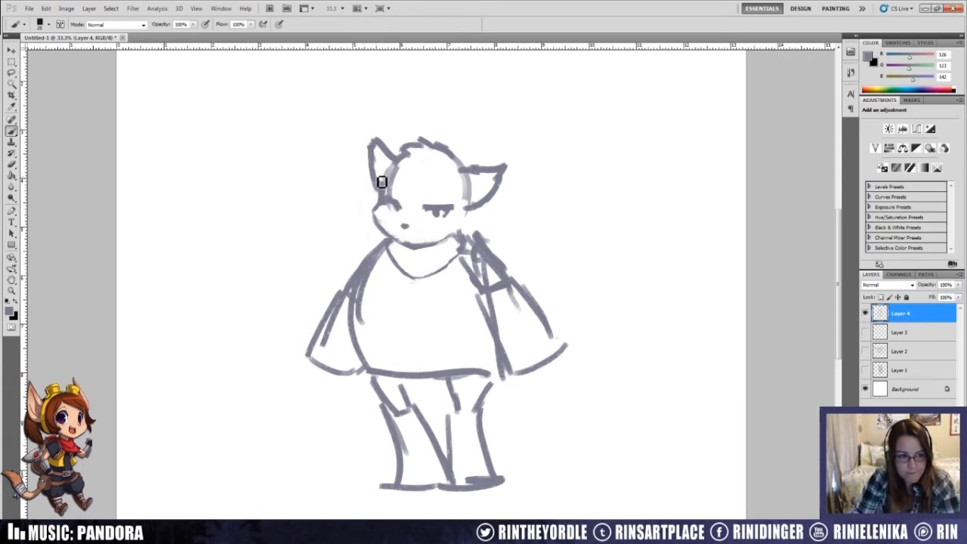
Step: Erase the head circle's remaining sides and redraw the inner edges where both ears join the head
{"action": "key", "text": "e"}
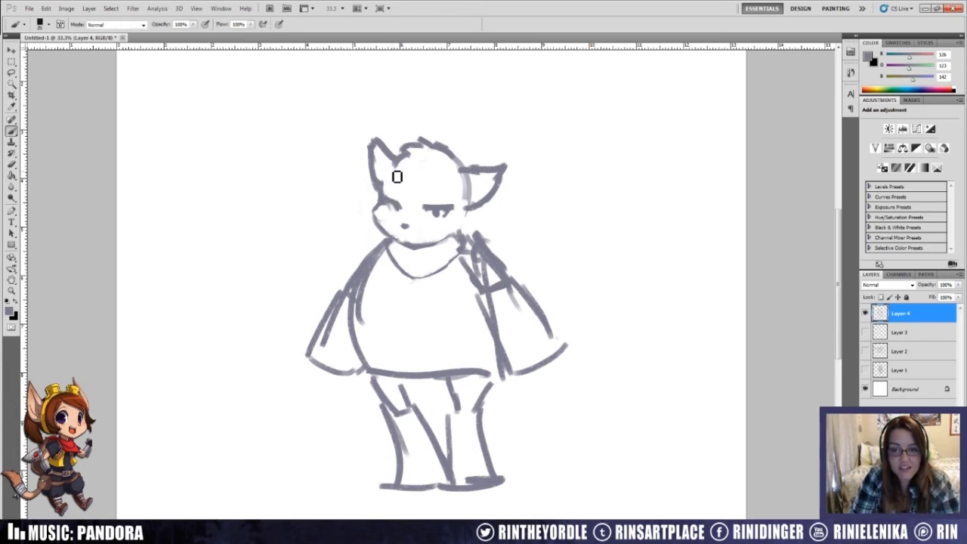
{"action": "key", "text": "b"}
{"action": "mouse_move", "coordinate": [467, 186]}
{"action": "left_mouse_down"}
{"action": "mouse_move", "coordinate": [493, 181]}
{"action": "mouse_move", "coordinate": [463, 172]}
{"action": "mouse_move", "coordinate": [488, 168]}
{"action": "left_mouse_up"}
{"action": "key", "text": "e"}
{"action": "key", "text": "b"}
{"action": "key", "text": "e"}
{"action": "key", "text": "b"}
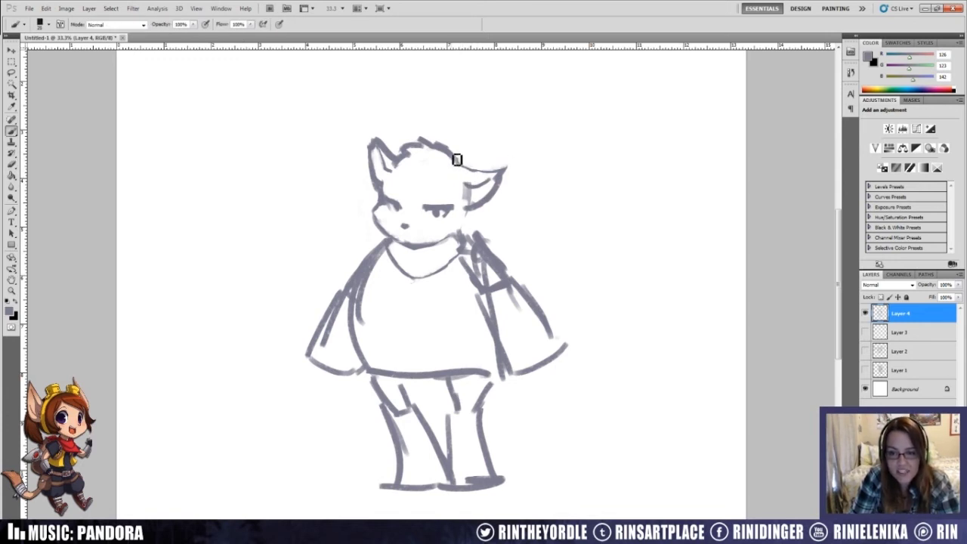
{"action": "key", "text": "e"}
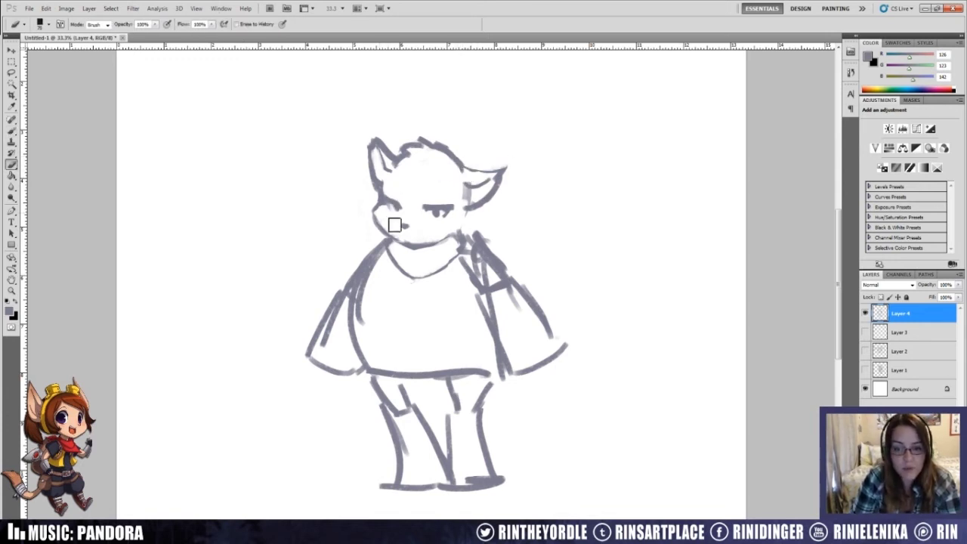
Step: Erase the smooth left cheek outline and redraw it with a small pointed fur tuft
{"action": "left_click_drag", "start_coordinate": [390, 225], "coordinate": [385, 222]}
{"action": "key", "text": "b"}
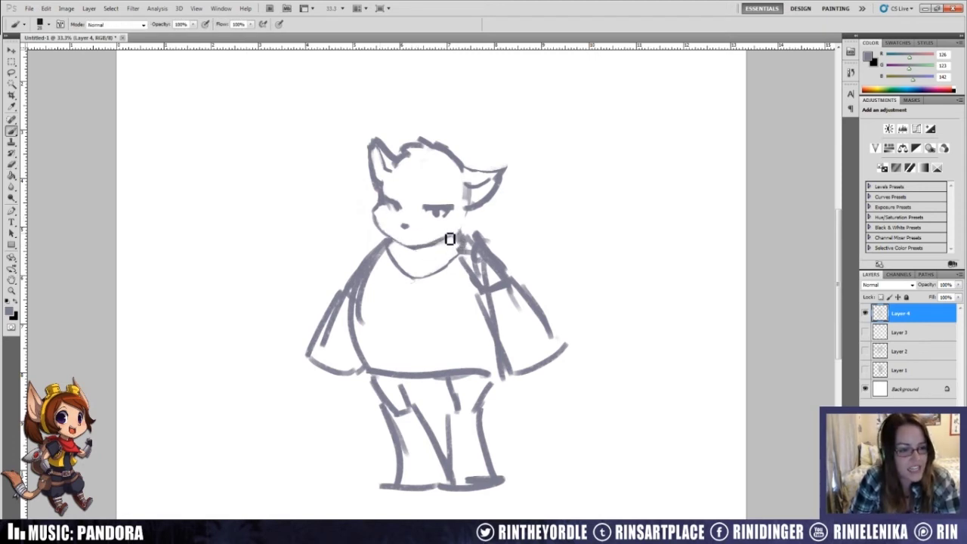
{"action": "key", "text": "e"}
{"action": "left_click_drag", "start_coordinate": [385, 216], "coordinate": [382, 216]}
{"action": "key", "text": "b"}
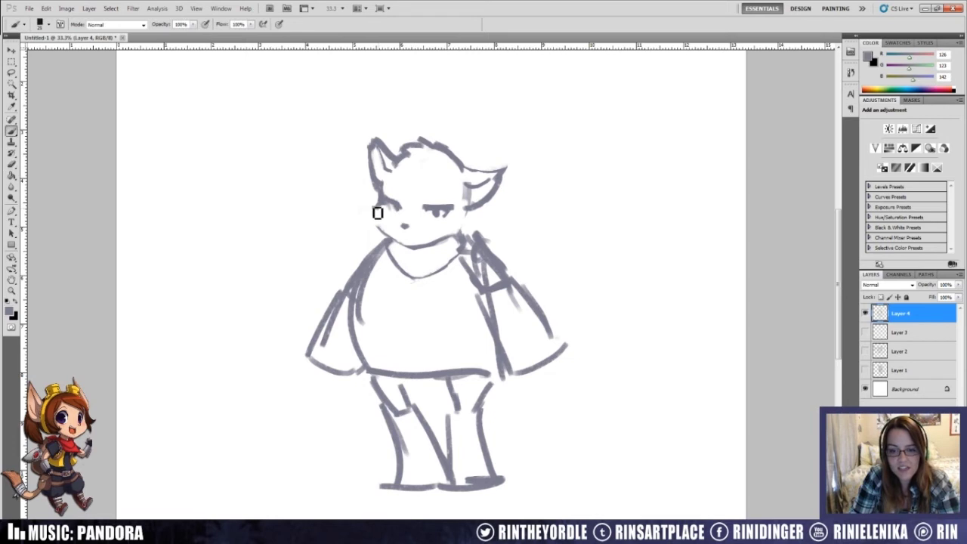
{"action": "key", "text": "e"}
{"action": "mouse_move", "coordinate": [378, 217]}
{"action": "left_mouse_down"}
{"action": "mouse_move", "coordinate": [395, 224]}
{"action": "mouse_move", "coordinate": [385, 226]}
{"action": "left_mouse_up"}
{"action": "key", "text": "b"}
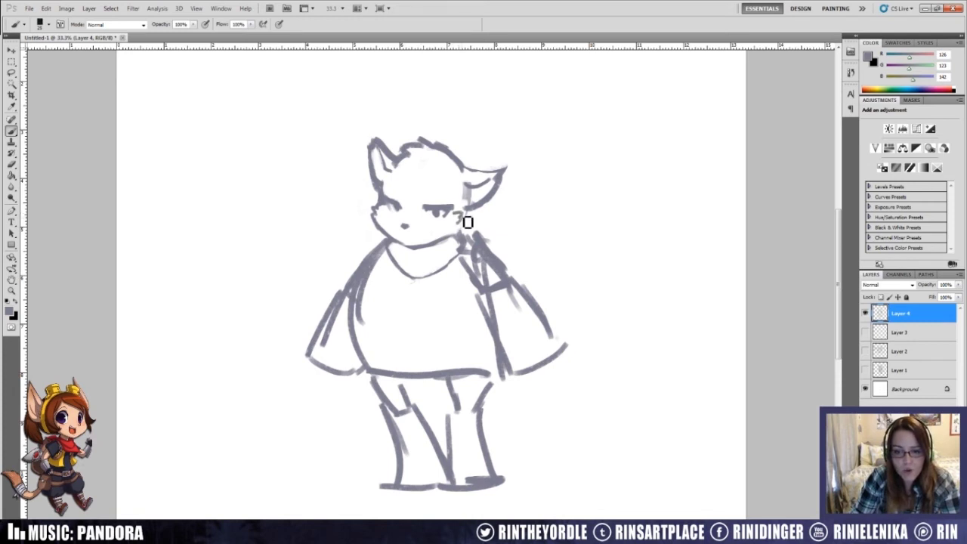
Step: Draw a fur tuft on the right cheek and connect the jawline up toward the right ear
{"action": "key", "text": "e"}
{"action": "left_click_drag", "start_coordinate": [461, 219], "coordinate": [448, 228]}
{"action": "key", "text": "b"}
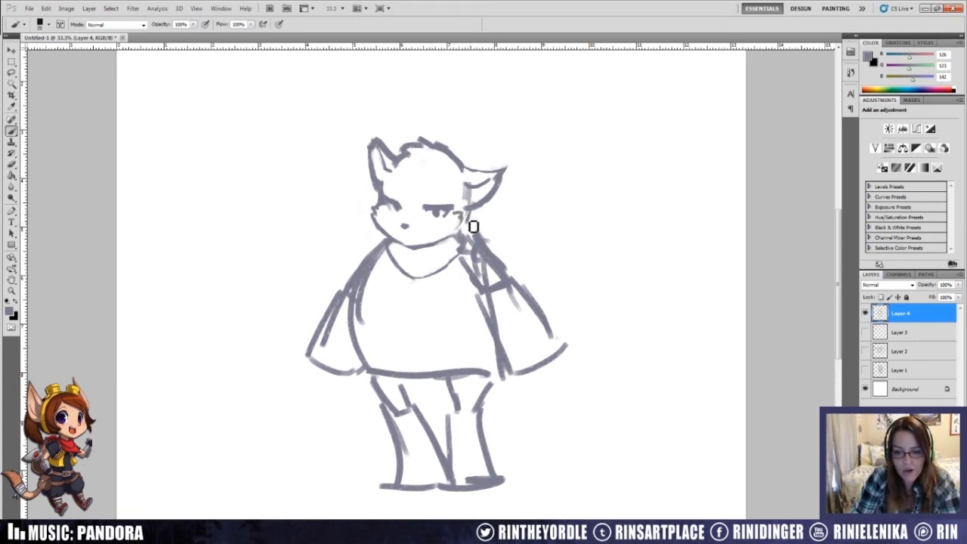
{"action": "key", "text": "e"}
{"action": "key", "text": "b"}
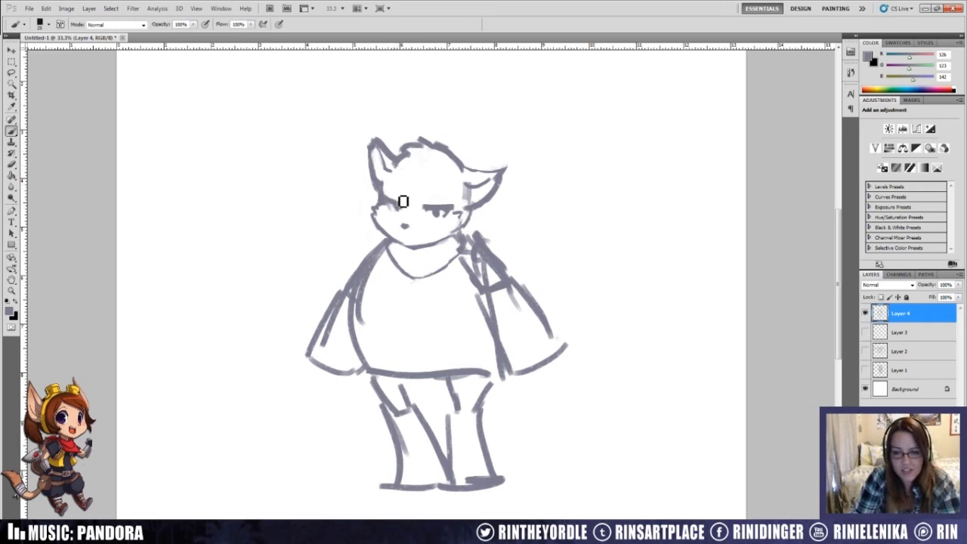
Step: Sketch a rounded arc above each eye and clean up the left arc where it meets the face edge
{"action": "left_click_drag", "start_coordinate": [422, 191], "coordinate": [453, 189]}
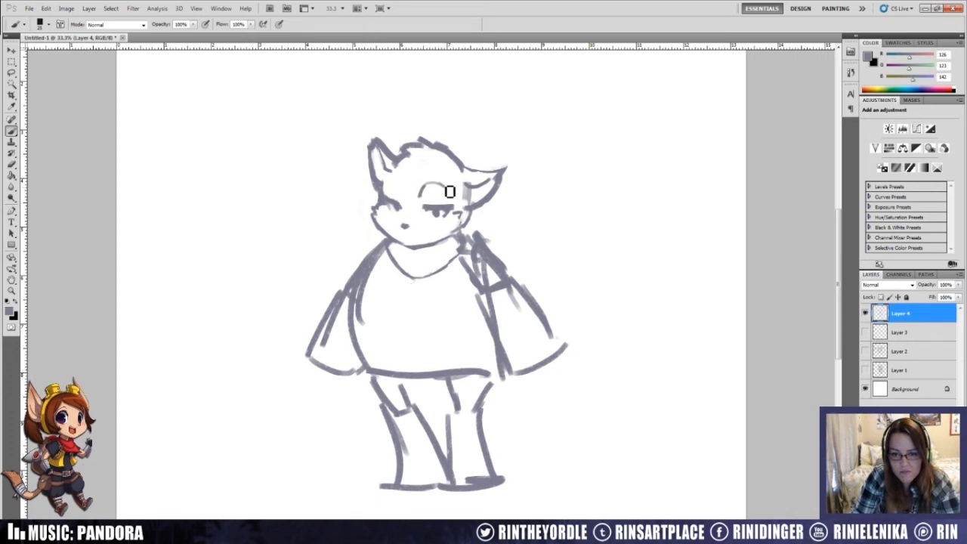
{"action": "mouse_move", "coordinate": [384, 189]}
{"action": "left_mouse_down"}
{"action": "mouse_move", "coordinate": [407, 183]}
{"action": "mouse_move", "coordinate": [436, 213]}
{"action": "left_mouse_up"}
{"action": "key", "text": "e"}
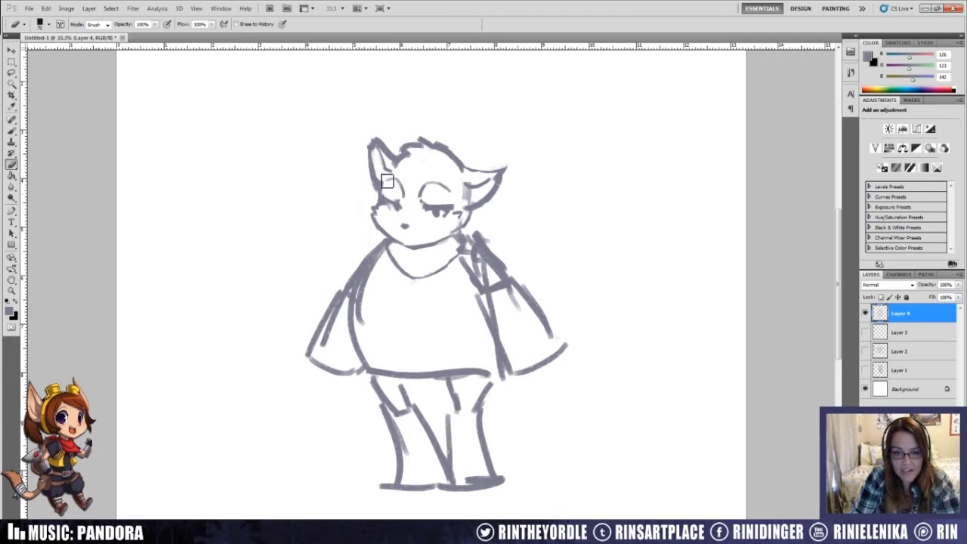
{"action": "key", "text": "b"}
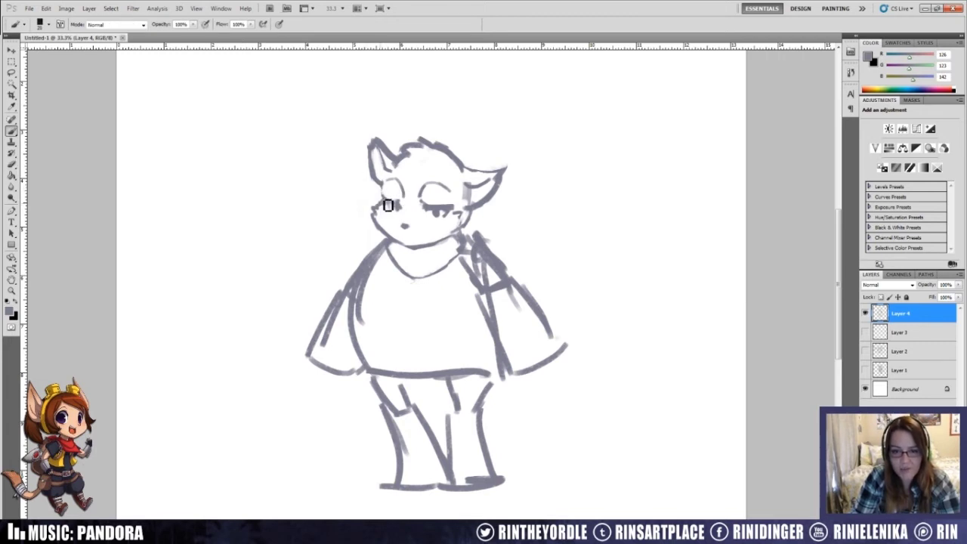
Step: Erase the leftover guide line beside the right ear and sketch fur strokes inside both ears
{"action": "key", "text": "e"}
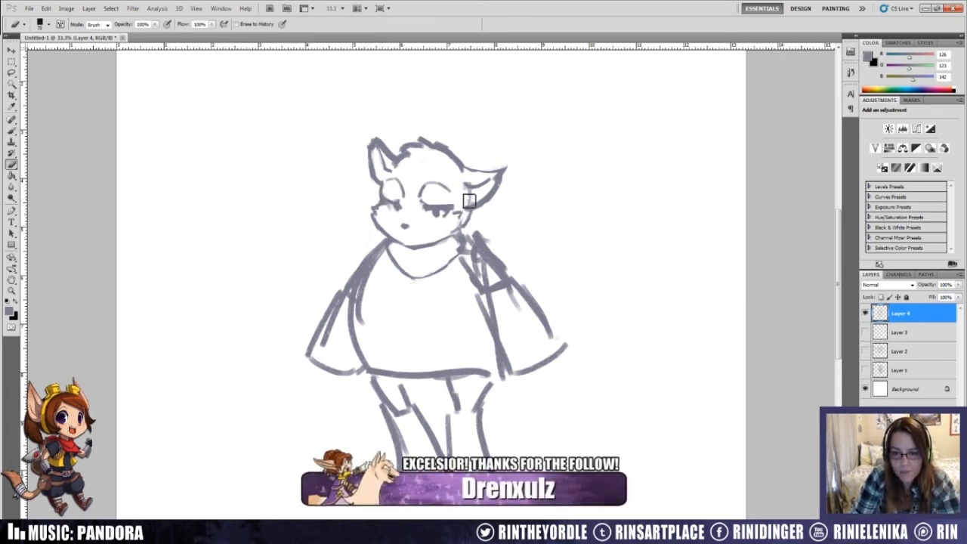
{"action": "key", "text": "b"}
{"action": "left_click_drag", "start_coordinate": [475, 204], "coordinate": [492, 190]}
{"action": "left_click_drag", "start_coordinate": [390, 162], "coordinate": [390, 178]}
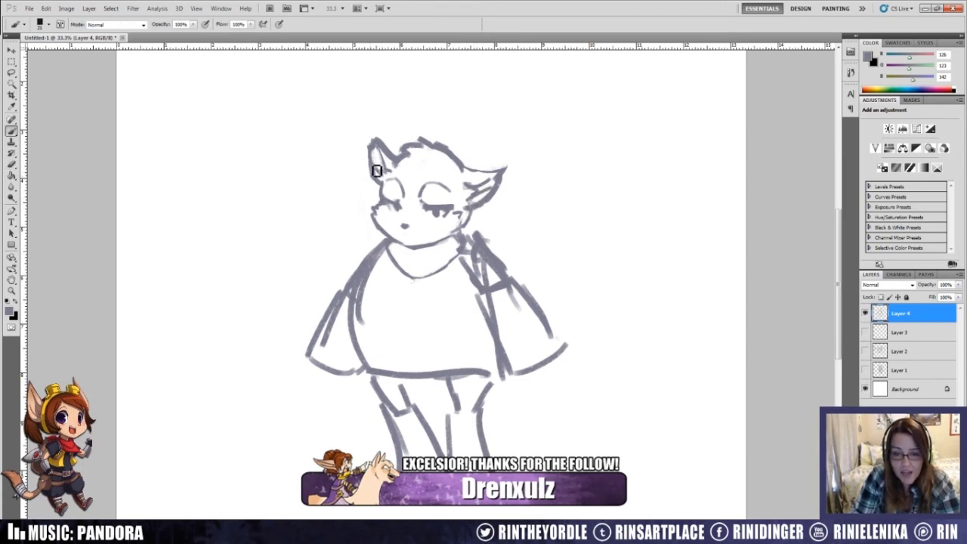
Step: Thin and reshape the inner fur and outer edges of both ears with alternating eraser and brush strokes
{"action": "key", "text": "e"}
{"action": "left_click_drag", "start_coordinate": [381, 162], "coordinate": [378, 157]}
{"action": "key", "text": "b"}
{"action": "key", "text": "e"}
{"action": "left_click_drag", "start_coordinate": [469, 180], "coordinate": [479, 184]}
{"action": "key", "text": "b"}
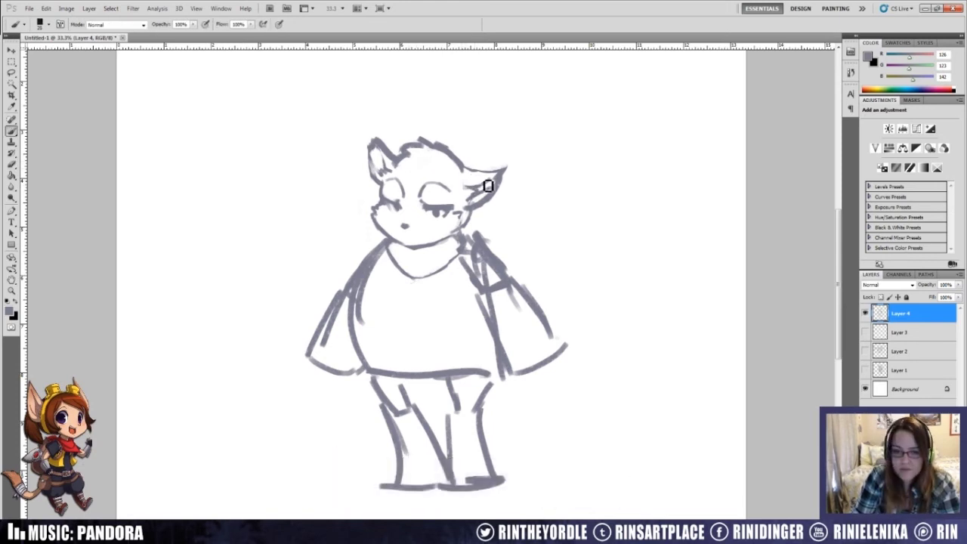
{"action": "key", "text": "e"}
{"action": "left_click_drag", "start_coordinate": [367, 171], "coordinate": [381, 187]}
Step: Add a fold line inside the collar and redraw the left shoulder and outer arm as a cleaner line
{"action": "key", "text": "b"}
{"action": "left_click_drag", "start_coordinate": [393, 245], "coordinate": [442, 259]}
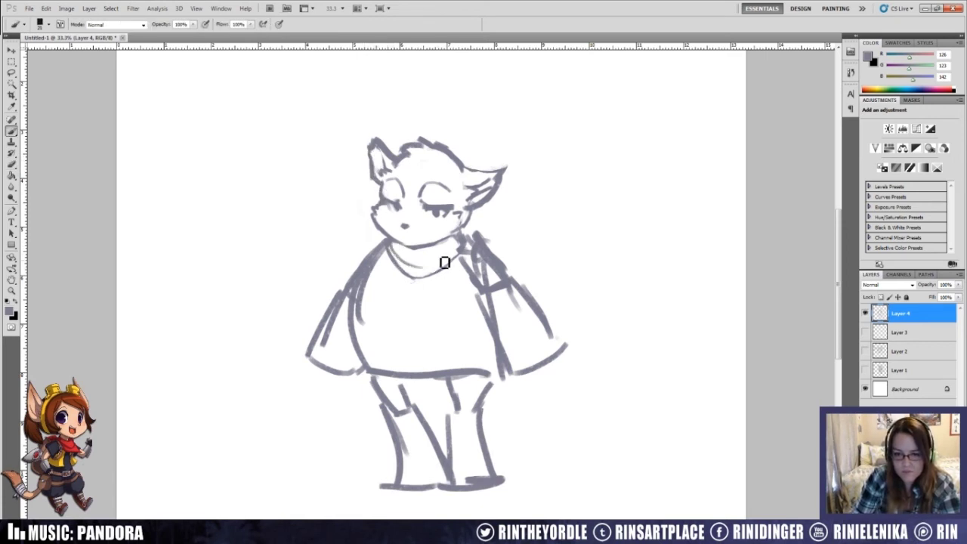
{"action": "key", "text": "e"}
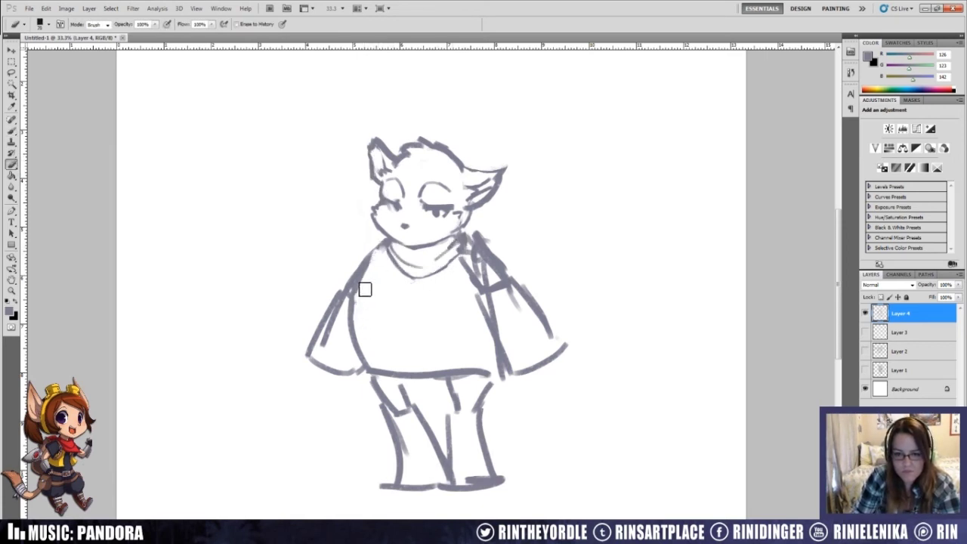
{"action": "key", "text": "b"}
{"action": "key", "text": "e"}
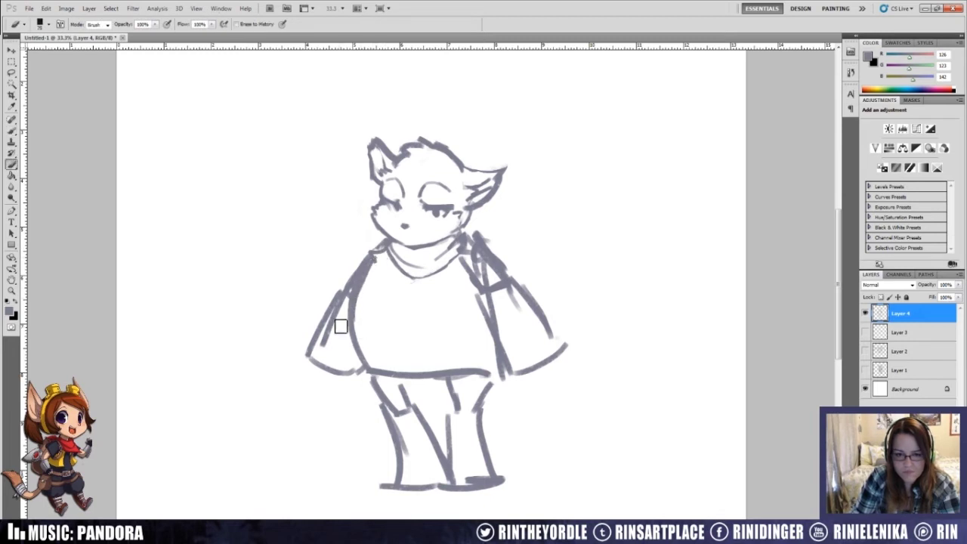
{"action": "left_click_drag", "start_coordinate": [343, 313], "coordinate": [356, 282]}
{"action": "key", "text": "b"}
{"action": "mouse_move", "coordinate": [393, 247]}
{"action": "left_mouse_down"}
{"action": "mouse_move", "coordinate": [374, 240]}
{"action": "mouse_move", "coordinate": [334, 333]}
{"action": "left_mouse_up"}
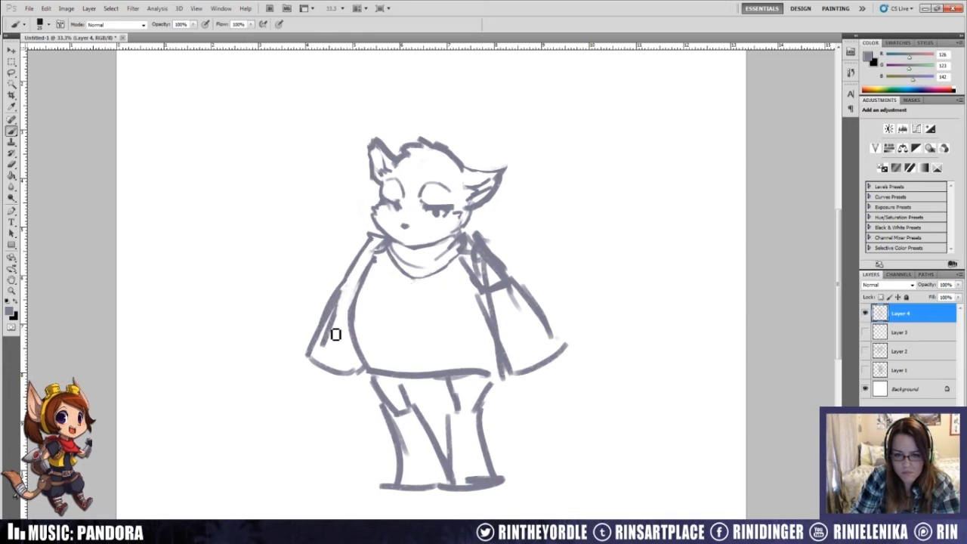
Step: Erase the left sleeve's inner lines and hem, and sketch a hand with hanging fingers at the arm's end
{"action": "key", "text": "e"}
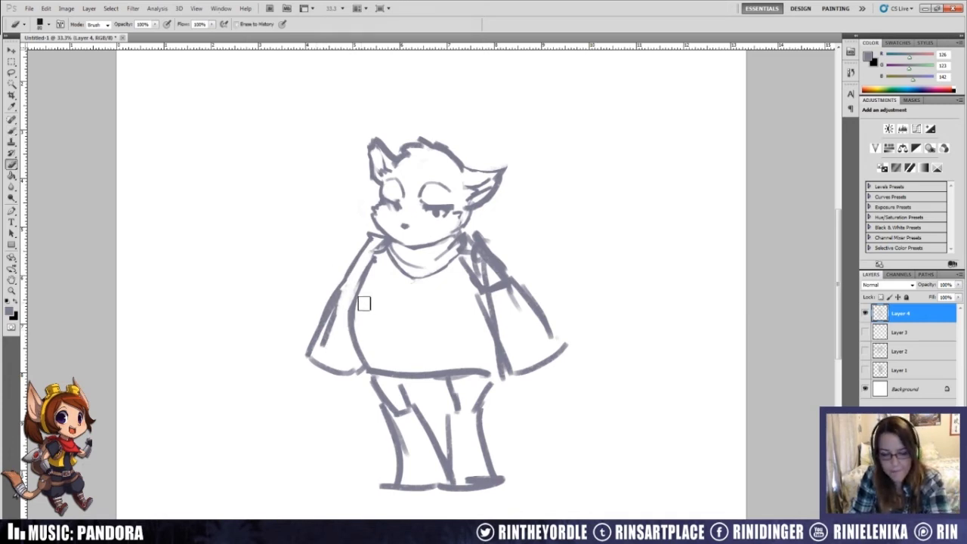
{"action": "mouse_move", "coordinate": [342, 287]}
{"action": "left_mouse_down"}
{"action": "mouse_move", "coordinate": [322, 363]}
{"action": "mouse_move", "coordinate": [318, 352]}
{"action": "mouse_move", "coordinate": [340, 396]}
{"action": "mouse_move", "coordinate": [343, 375]}
{"action": "mouse_move", "coordinate": [317, 376]}
{"action": "mouse_move", "coordinate": [337, 410]}
{"action": "left_mouse_up"}
{"action": "key", "text": "b"}
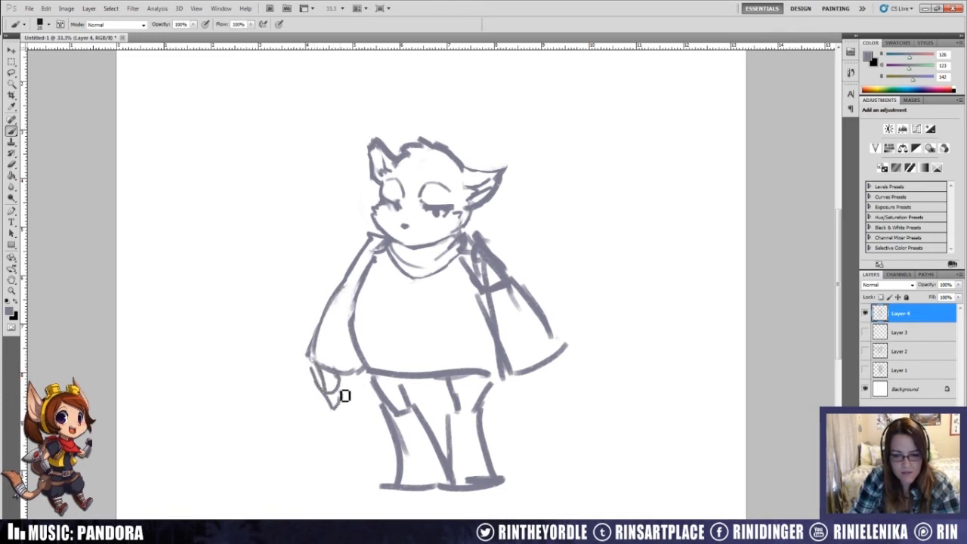
{"action": "key", "text": "e"}
{"action": "left_click_drag", "start_coordinate": [344, 370], "coordinate": [345, 379]}
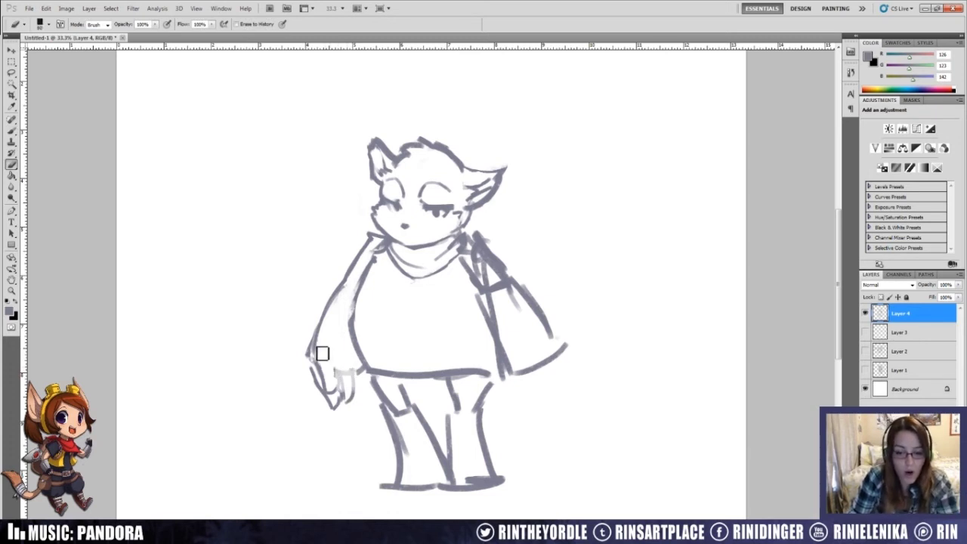
{"action": "key", "text": "b"}
{"action": "left_click_drag", "start_coordinate": [337, 370], "coordinate": [341, 392]}
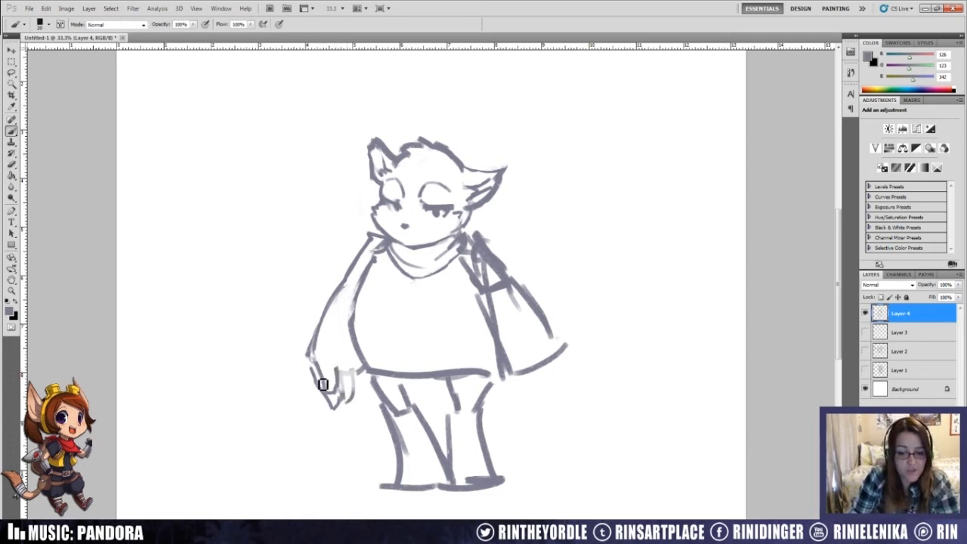
Step: Smooth and thin the left arm's outer contour from the wrist to the shoulder, tidying the torso's edge
{"action": "key", "text": "e"}
{"action": "left_click_drag", "start_coordinate": [309, 365], "coordinate": [314, 354]}
{"action": "key", "text": "b"}
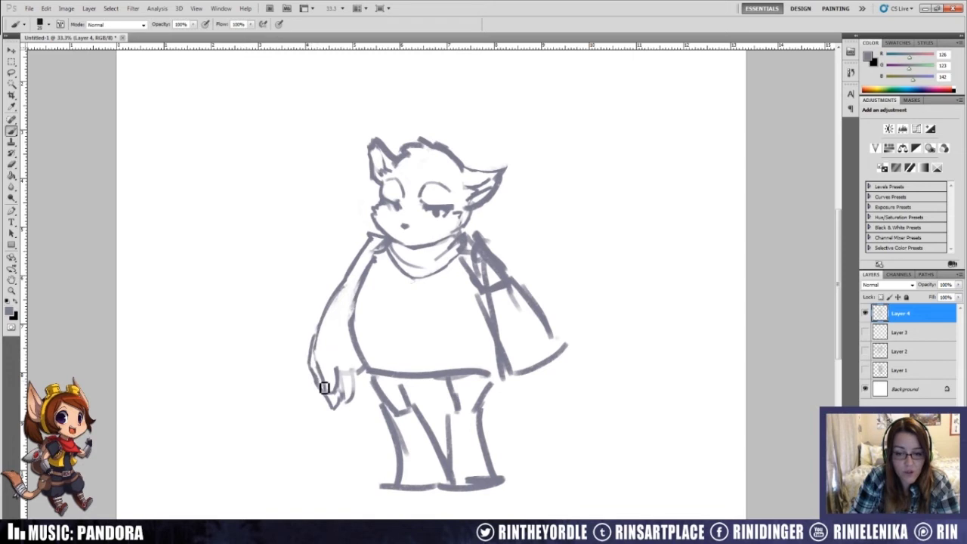
{"action": "key", "text": "e"}
{"action": "mouse_move", "coordinate": [323, 321]}
{"action": "left_mouse_down"}
{"action": "mouse_move", "coordinate": [316, 355]}
{"action": "mouse_move", "coordinate": [337, 297]}
{"action": "left_mouse_up"}
{"action": "key", "text": "b"}
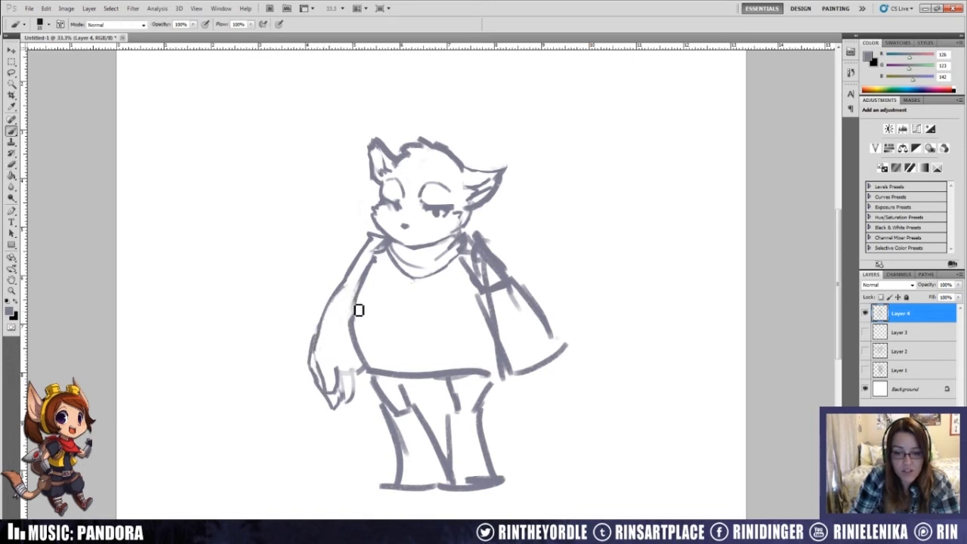
{"action": "key", "text": "e"}
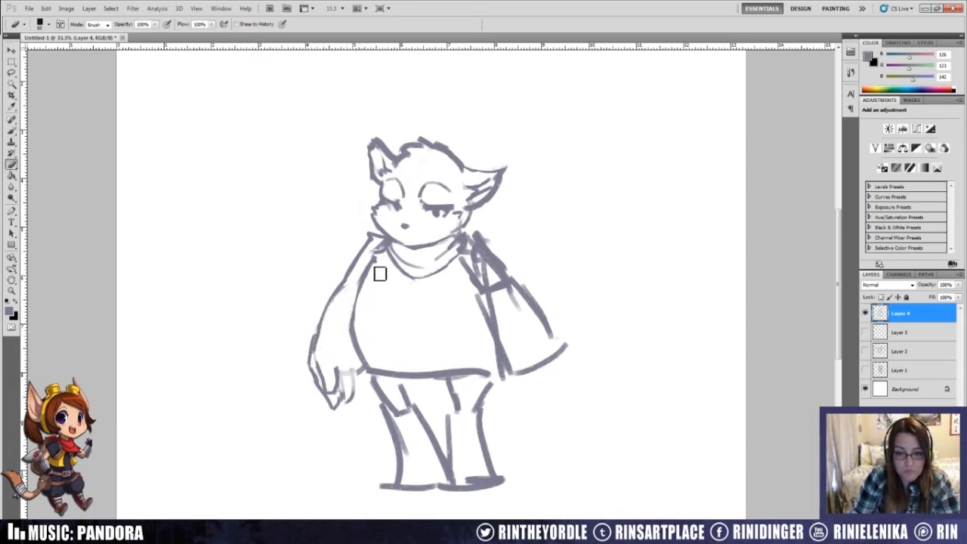
{"action": "key", "text": "b"}
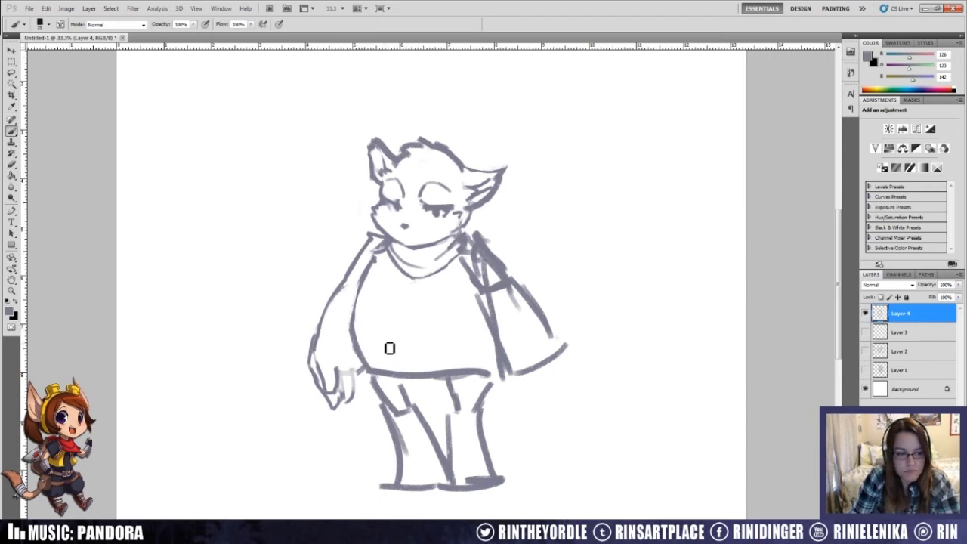
Step: Draw a curved belt band across the lower belly, with a rounded arc above it on each side
{"action": "mouse_move", "coordinate": [346, 338]}
{"action": "left_mouse_down"}
{"action": "mouse_move", "coordinate": [399, 342]}
{"action": "mouse_move", "coordinate": [490, 331]}
{"action": "left_mouse_up"}
{"action": "left_click_drag", "start_coordinate": [355, 338], "coordinate": [484, 342]}
{"action": "mouse_move", "coordinate": [361, 361]}
{"action": "left_mouse_down"}
{"action": "mouse_move", "coordinate": [423, 378]}
{"action": "mouse_move", "coordinate": [484, 371]}
{"action": "left_mouse_up"}
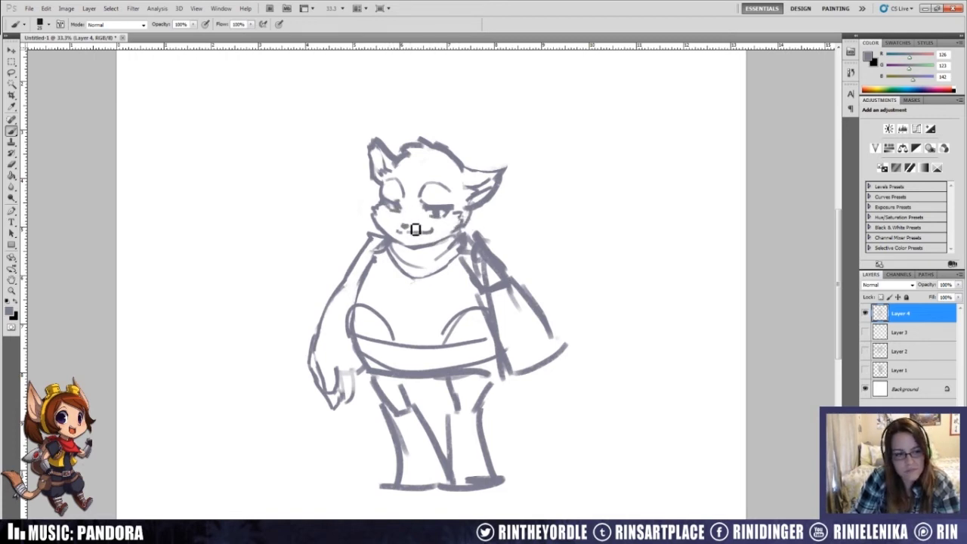
Step: Redraw the belt band's curved upper and lower edges across the belly as cleaner, thinner lines
{"action": "mouse_move", "coordinate": [374, 312]}
{"action": "left_mouse_down"}
{"action": "mouse_move", "coordinate": [398, 338]}
{"action": "mouse_move", "coordinate": [367, 351]}
{"action": "mouse_move", "coordinate": [371, 368]}
{"action": "mouse_move", "coordinate": [480, 338]}
{"action": "left_mouse_up"}
{"action": "key", "text": "e"}
{"action": "key", "text": "b"}
{"action": "key", "text": "e"}
{"action": "key", "text": "b"}
{"action": "key", "text": "e"}
{"action": "mouse_move", "coordinate": [379, 370]}
{"action": "left_mouse_down"}
{"action": "mouse_move", "coordinate": [411, 375]}
{"action": "mouse_move", "coordinate": [403, 380]}
{"action": "mouse_move", "coordinate": [495, 371]}
{"action": "left_mouse_up"}
{"action": "key", "text": "b"}
{"action": "key", "text": "e"}
{"action": "left_click_drag", "start_coordinate": [410, 371], "coordinate": [491, 363]}
{"action": "key", "text": "b"}
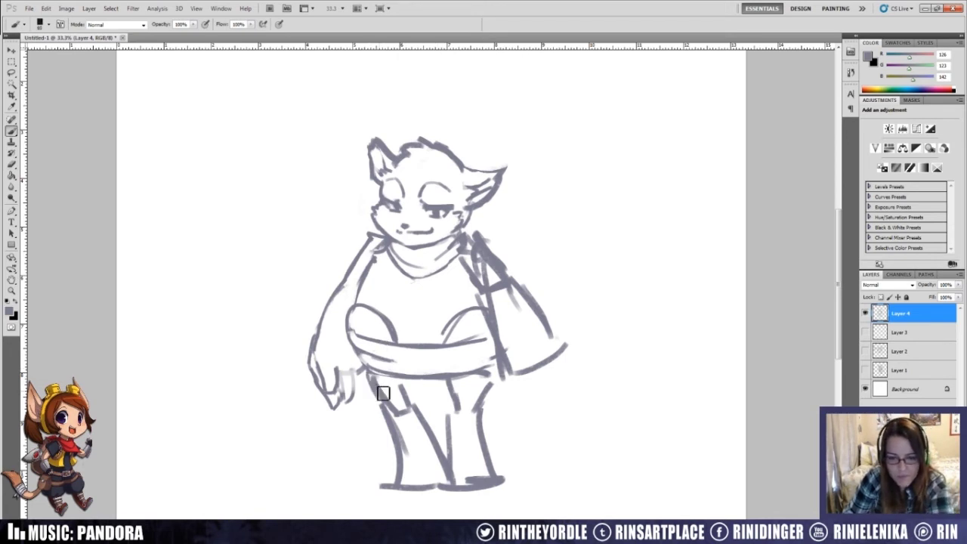
Step: Erase the inner fold marks at the top of the left thigh and clean up its outer contour
{"action": "key", "text": "e"}
{"action": "mouse_move", "coordinate": [380, 386]}
{"action": "left_mouse_down"}
{"action": "mouse_move", "coordinate": [394, 418]}
{"action": "mouse_move", "coordinate": [412, 421]}
{"action": "mouse_move", "coordinate": [413, 386]}
{"action": "left_mouse_up"}
{"action": "key", "text": "b"}
{"action": "key", "text": "e"}
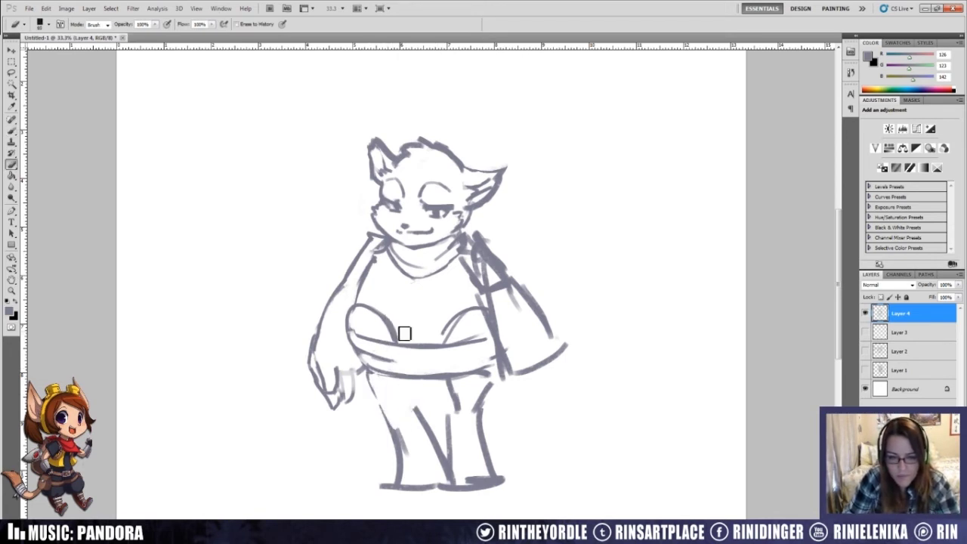
Step: Draw a round buckle at the belt's centre, with a short band edge joining it to the side arcs
{"action": "key", "text": "b"}
{"action": "key", "text": "e"}
{"action": "mouse_move", "coordinate": [420, 337]}
{"action": "left_mouse_down"}
{"action": "mouse_move", "coordinate": [441, 342]}
{"action": "mouse_move", "coordinate": [433, 356]}
{"action": "mouse_move", "coordinate": [423, 344]}
{"action": "mouse_move", "coordinate": [432, 335]}
{"action": "mouse_move", "coordinate": [432, 353]}
{"action": "mouse_move", "coordinate": [433, 341]}
{"action": "left_mouse_up"}
{"action": "key", "text": "b"}
{"action": "key", "text": "e"}
{"action": "key", "text": "b"}
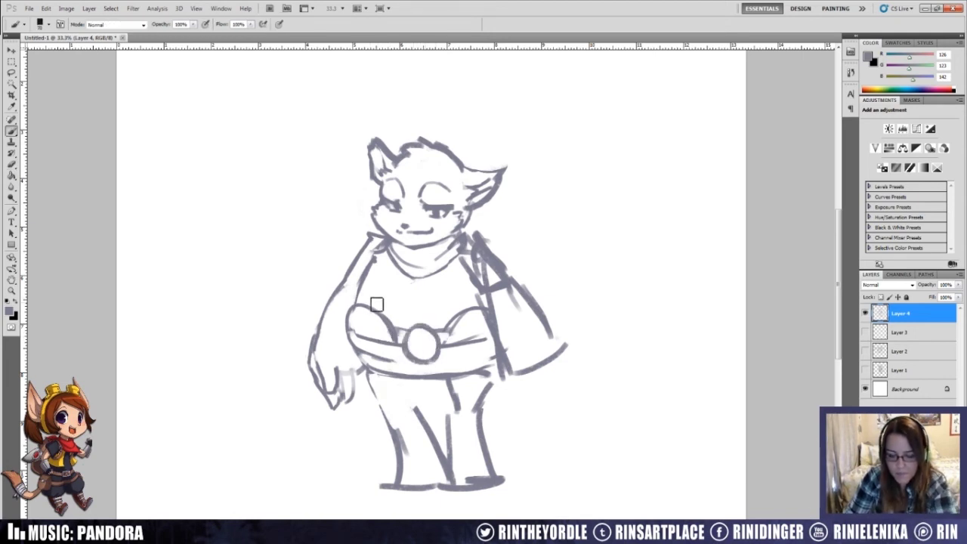
Step: Add a second, inner arc inside each rounded shape above the belt
{"action": "mouse_move", "coordinate": [355, 333]}
{"action": "left_mouse_down"}
{"action": "mouse_move", "coordinate": [389, 341]}
{"action": "mouse_move", "coordinate": [359, 315]}
{"action": "mouse_move", "coordinate": [393, 338]}
{"action": "left_mouse_up"}
{"action": "key", "text": "e"}
{"action": "key", "text": "b"}
{"action": "left_click_drag", "start_coordinate": [454, 344], "coordinate": [485, 318]}
{"action": "key", "text": "e"}
{"action": "key", "text": "b"}
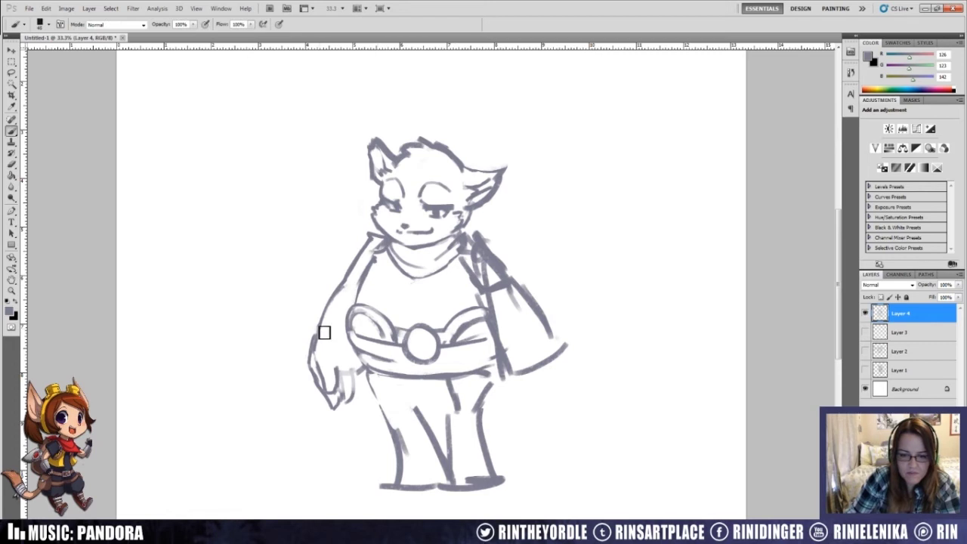
Step: Sketch another finger on the left hand and draw a smaller ring inside the round belt buckle
{"action": "left_click_drag", "start_coordinate": [353, 371], "coordinate": [350, 401]}
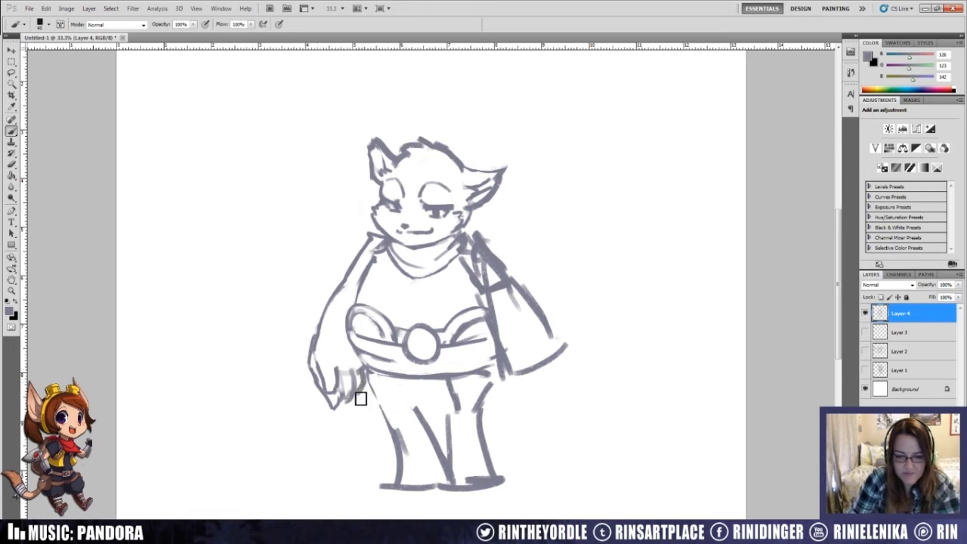
{"action": "key", "text": "e"}
{"action": "left_click_drag", "start_coordinate": [421, 347], "coordinate": [426, 341]}
{"action": "key", "text": "e"}
{"action": "key", "text": "b"}
{"action": "key", "text": "e"}
{"action": "key", "text": "b"}
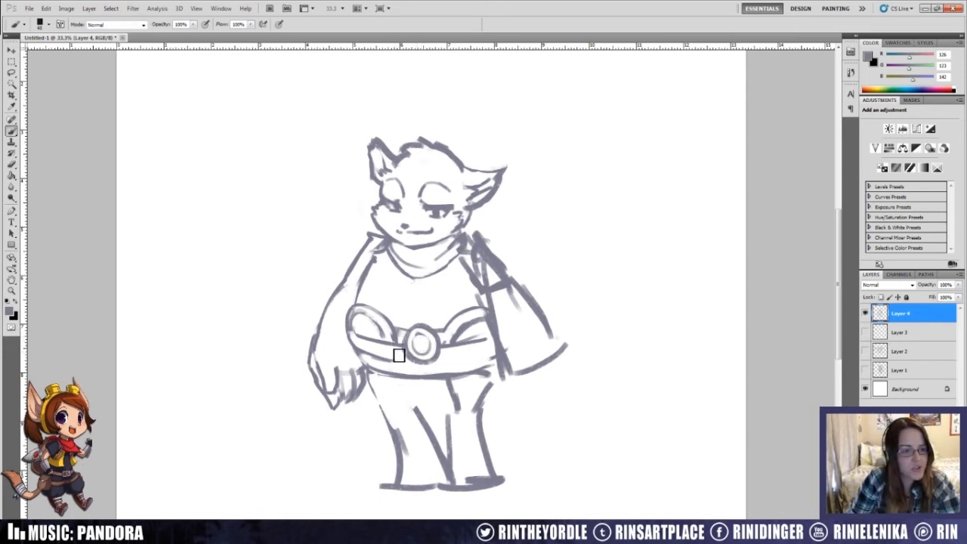
Step: Erase the old leg lines and draw baggy trousers that are gathered below the knees
{"action": "key", "text": "e"}
{"action": "left_click_drag", "start_coordinate": [415, 408], "coordinate": [428, 423]}
{"action": "key", "text": "b"}
{"action": "mouse_move", "coordinate": [369, 374]}
{"action": "left_mouse_down"}
{"action": "mouse_move", "coordinate": [400, 460]}
{"action": "mouse_move", "coordinate": [380, 407]}
{"action": "mouse_move", "coordinate": [394, 436]}
{"action": "mouse_move", "coordinate": [384, 427]}
{"action": "mouse_move", "coordinate": [430, 443]}
{"action": "mouse_move", "coordinate": [447, 422]}
{"action": "mouse_move", "coordinate": [430, 382]}
{"action": "left_mouse_up"}
{"action": "key", "text": "e"}
{"action": "key", "text": "b"}
{"action": "key", "text": "e"}
{"action": "mouse_move", "coordinate": [428, 430]}
{"action": "left_mouse_down"}
{"action": "mouse_move", "coordinate": [449, 400]}
{"action": "mouse_move", "coordinate": [449, 428]}
{"action": "mouse_move", "coordinate": [488, 428]}
{"action": "mouse_move", "coordinate": [503, 373]}
{"action": "mouse_move", "coordinate": [451, 393]}
{"action": "mouse_move", "coordinate": [469, 423]}
{"action": "mouse_move", "coordinate": [446, 386]}
{"action": "left_mouse_up"}
{"action": "key", "text": "b"}
{"action": "key", "text": "e"}
{"action": "key", "text": "b"}
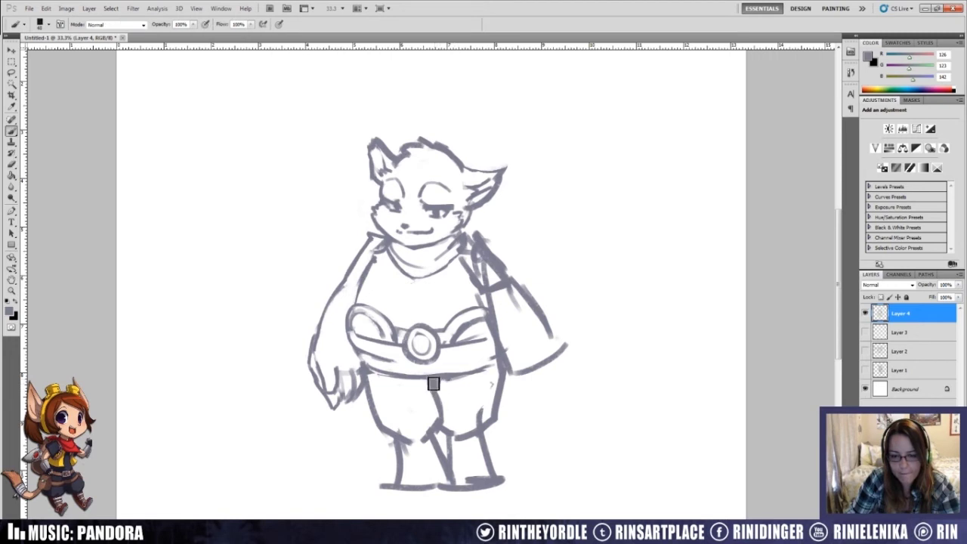
Step: Tidy the left trouser cuff and shorten the shin's outer line beneath it
{"action": "key", "text": "e"}
{"action": "mouse_move", "coordinate": [412, 435]}
{"action": "left_mouse_down"}
{"action": "mouse_move", "coordinate": [416, 461]}
{"action": "mouse_move", "coordinate": [401, 448]}
{"action": "mouse_move", "coordinate": [396, 484]}
{"action": "mouse_move", "coordinate": [408, 449]}
{"action": "mouse_move", "coordinate": [405, 481]}
{"action": "mouse_move", "coordinate": [395, 451]}
{"action": "left_mouse_up"}
{"action": "key", "text": "b"}
{"action": "key", "text": "e"}
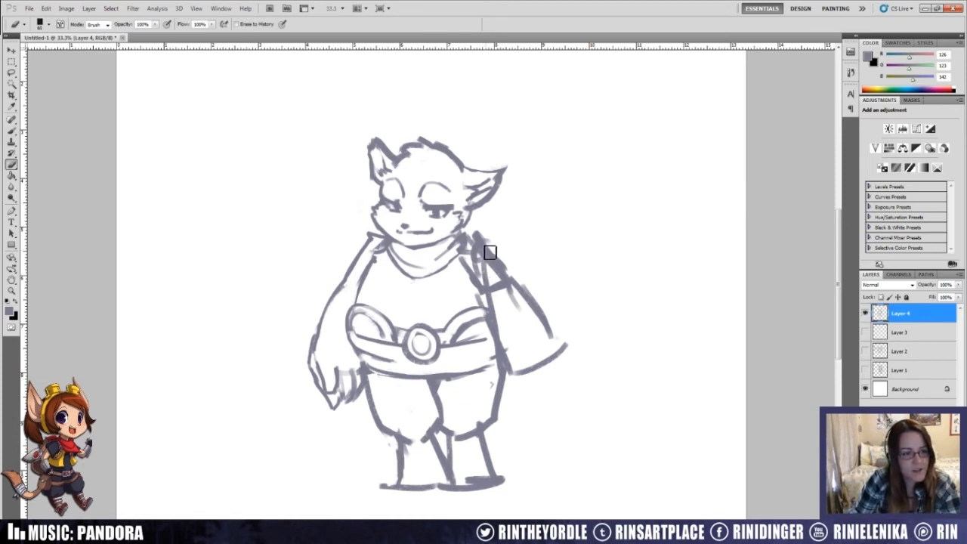
Step: Replace both pointed ears with small rounded ones and draw the head's right side down to the collar
{"action": "mouse_move", "coordinate": [480, 178]}
{"action": "left_mouse_down"}
{"action": "mouse_move", "coordinate": [473, 206]}
{"action": "mouse_move", "coordinate": [497, 173]}
{"action": "mouse_move", "coordinate": [484, 190]}
{"action": "left_mouse_up"}
{"action": "key", "text": "b"}
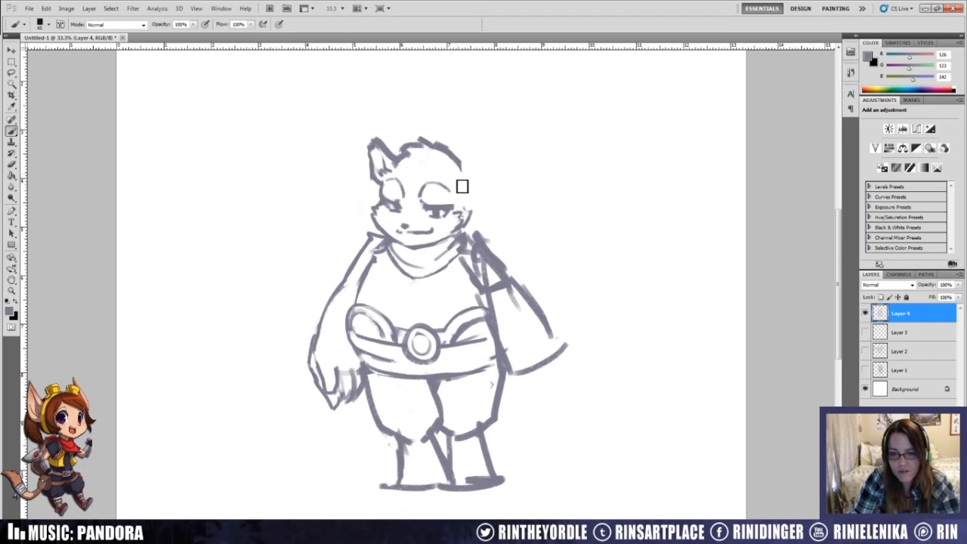
{"action": "mouse_move", "coordinate": [460, 167]}
{"action": "left_mouse_down"}
{"action": "mouse_move", "coordinate": [464, 193]}
{"action": "mouse_move", "coordinate": [470, 163]}
{"action": "mouse_move", "coordinate": [478, 185]}
{"action": "mouse_move", "coordinate": [465, 167]}
{"action": "mouse_move", "coordinate": [458, 174]}
{"action": "mouse_move", "coordinate": [466, 186]}
{"action": "mouse_move", "coordinate": [477, 175]}
{"action": "mouse_move", "coordinate": [470, 197]}
{"action": "mouse_move", "coordinate": [452, 180]}
{"action": "mouse_move", "coordinate": [475, 160]}
{"action": "left_mouse_up"}
{"action": "key", "text": "e"}
{"action": "key", "text": "b"}
{"action": "key", "text": "e"}
{"action": "mouse_move", "coordinate": [371, 143]}
{"action": "left_mouse_down"}
{"action": "mouse_move", "coordinate": [382, 170]}
{"action": "mouse_move", "coordinate": [392, 138]}
{"action": "mouse_move", "coordinate": [374, 148]}
{"action": "mouse_move", "coordinate": [391, 155]}
{"action": "mouse_move", "coordinate": [380, 186]}
{"action": "mouse_move", "coordinate": [406, 161]}
{"action": "left_mouse_up"}
{"action": "key", "text": "b"}
{"action": "left_click_drag", "start_coordinate": [479, 204], "coordinate": [464, 236]}
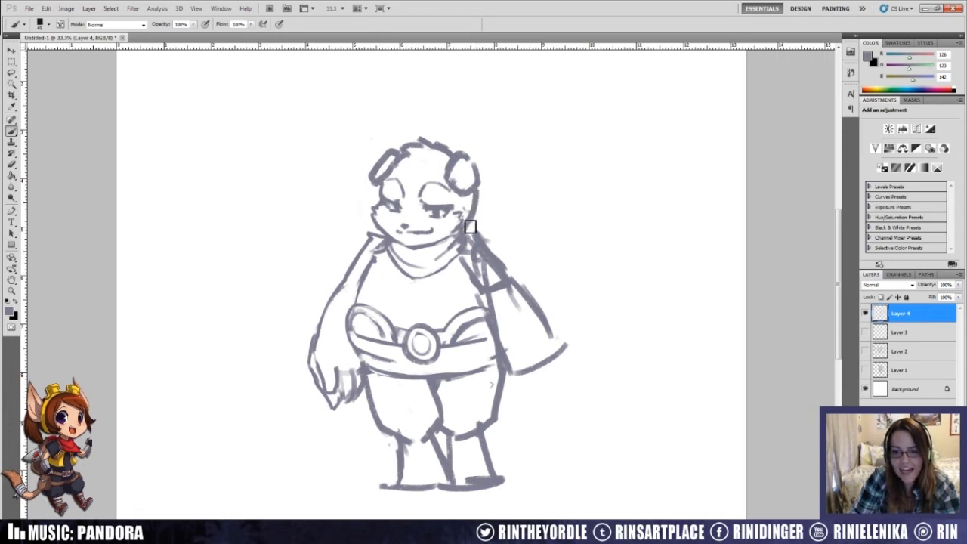
{"action": "key", "text": "e"}
{"action": "key", "text": "b"}
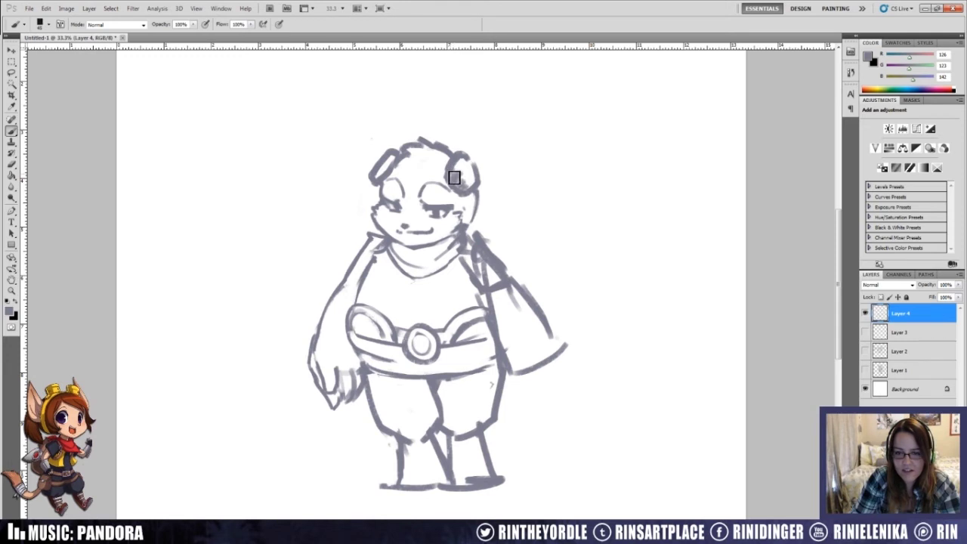
Step: Thicken the inner edges of the rounded ears and shade the lower part of the right one
{"action": "key", "text": "e"}
{"action": "left_click_drag", "start_coordinate": [384, 161], "coordinate": [390, 157]}
{"action": "key", "text": "b"}
{"action": "mouse_move", "coordinate": [472, 169]}
{"action": "left_mouse_down"}
{"action": "mouse_move", "coordinate": [469, 161]}
{"action": "mouse_move", "coordinate": [479, 181]}
{"action": "left_mouse_up"}
{"action": "key", "text": "e"}
{"action": "key", "text": "b"}
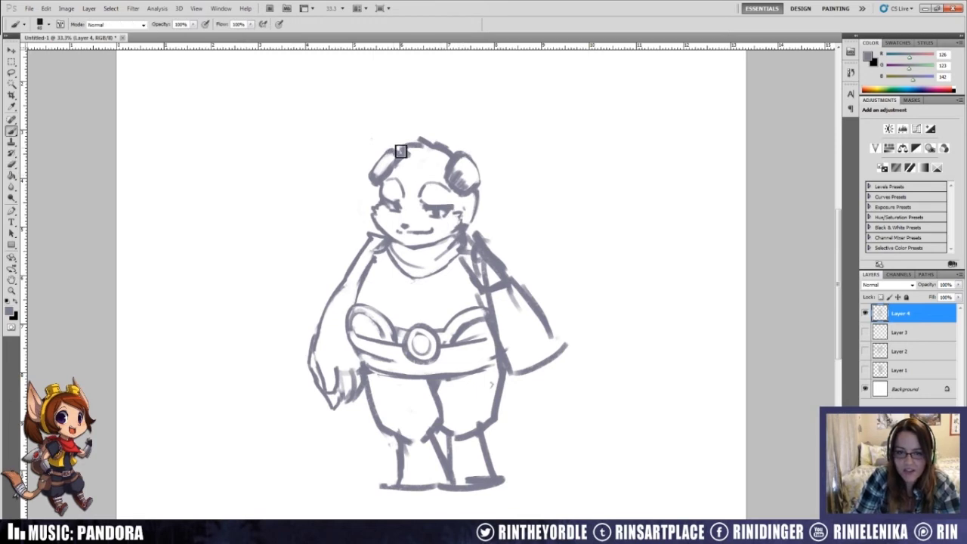
Step: Clear the shading inside the right ear, tidy both ear outlines and push the right ear's outer edge outward
{"action": "key", "text": "e"}
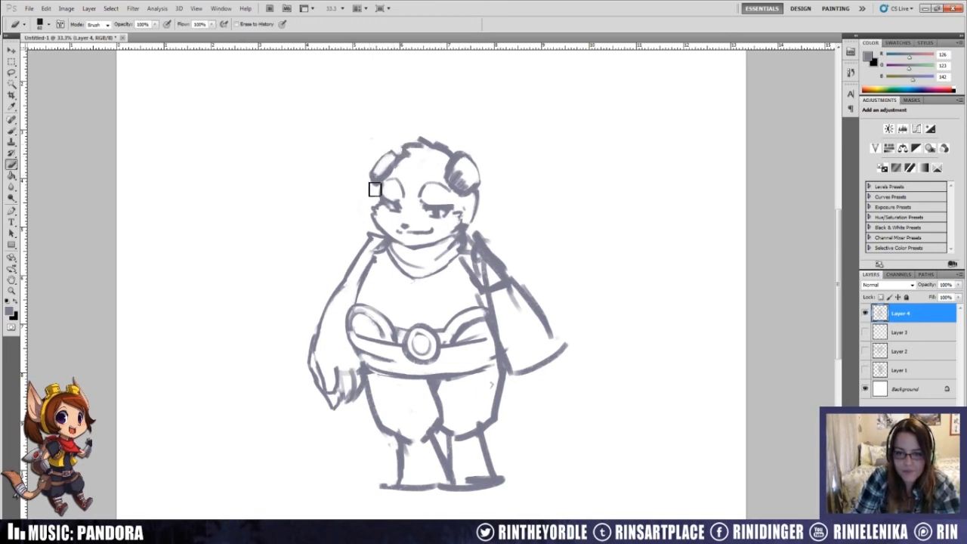
{"action": "key", "text": "b"}
{"action": "key", "text": "e"}
{"action": "key", "text": "b"}
{"action": "key", "text": "e"}
{"action": "left_click_drag", "start_coordinate": [464, 173], "coordinate": [470, 180]}
{"action": "key", "text": "b"}
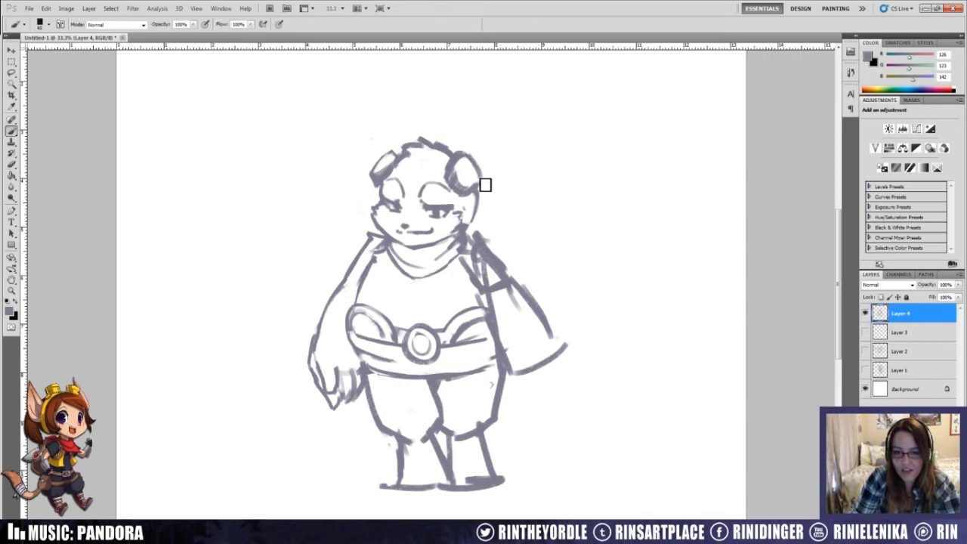
{"action": "key", "text": "e"}
{"action": "key", "text": "b"}
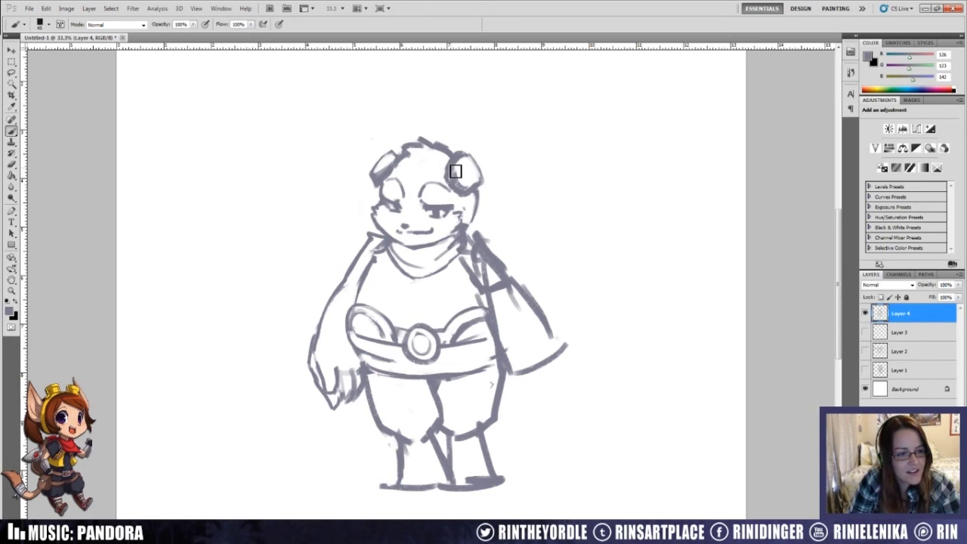
Step: Erase the crossing lines inside the right sleeve and redraw a simple underarm line beside the torso
{"action": "key", "text": "e"}
{"action": "mouse_move", "coordinate": [492, 265]}
{"action": "left_mouse_down"}
{"action": "mouse_move", "coordinate": [480, 232]}
{"action": "mouse_move", "coordinate": [472, 237]}
{"action": "mouse_move", "coordinate": [491, 258]}
{"action": "mouse_move", "coordinate": [481, 253]}
{"action": "mouse_move", "coordinate": [481, 270]}
{"action": "mouse_move", "coordinate": [470, 273]}
{"action": "mouse_move", "coordinate": [466, 262]}
{"action": "mouse_move", "coordinate": [508, 316]}
{"action": "mouse_move", "coordinate": [501, 276]}
{"action": "mouse_move", "coordinate": [518, 323]}
{"action": "left_mouse_up"}
{"action": "key", "text": "b"}
{"action": "key", "text": "e"}
{"action": "key", "text": "b"}
{"action": "key", "text": "e"}
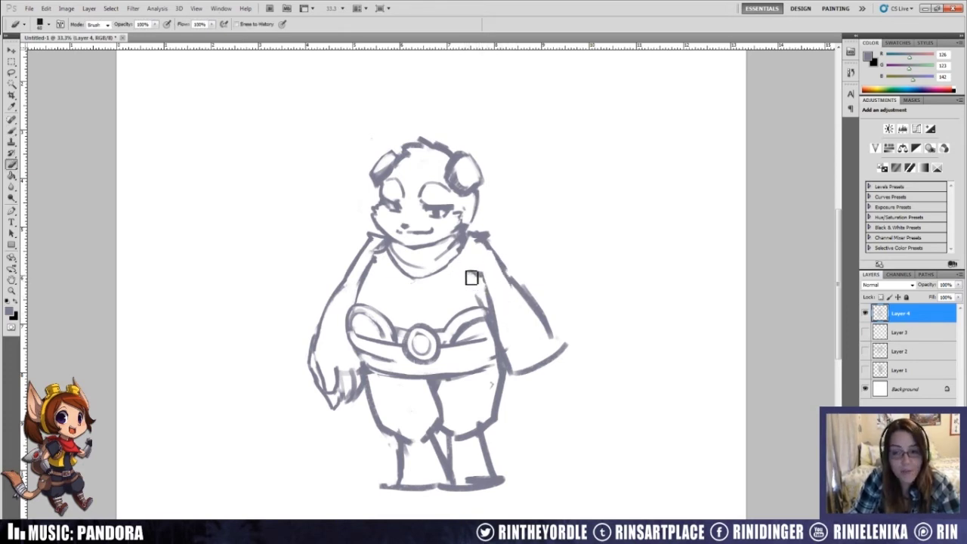
{"action": "key", "text": "b"}
Step: Draw a curved cap edge across the forehead between the two ears
{"action": "left_click_drag", "start_coordinate": [402, 172], "coordinate": [426, 171]}
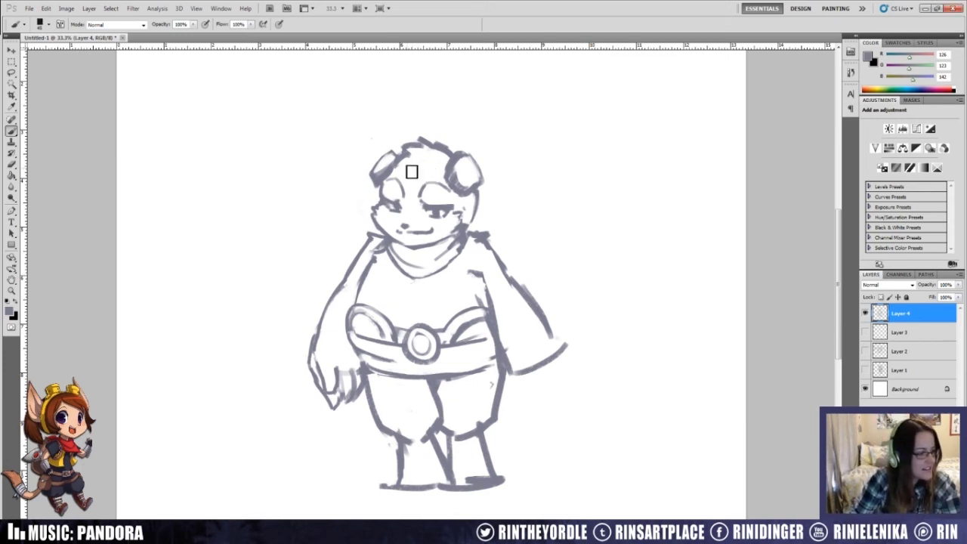
{"action": "left_click_drag", "start_coordinate": [382, 185], "coordinate": [453, 189]}
{"action": "key", "text": "ctrl+z"}
{"action": "left_click_drag", "start_coordinate": [383, 184], "coordinate": [462, 190]}
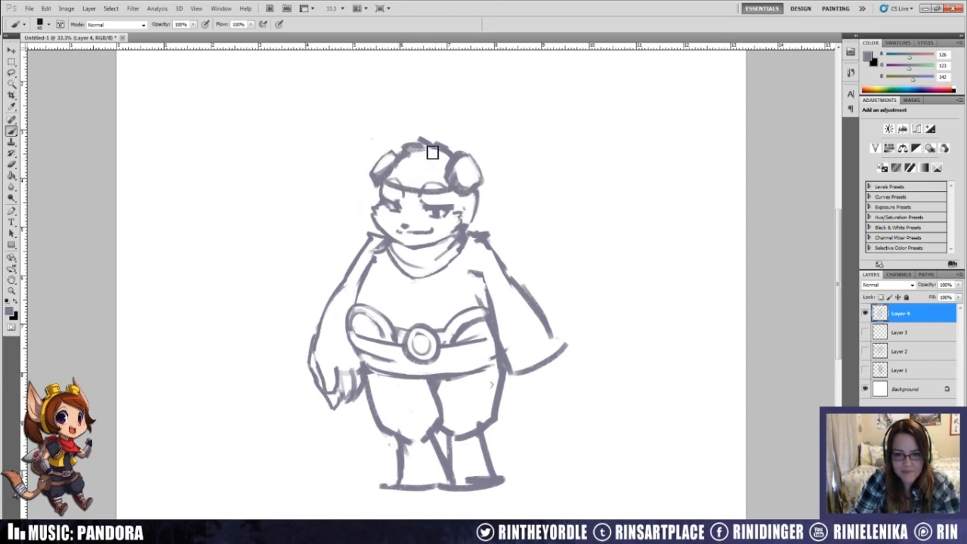
Step: Replace the tufted hair with a smooth domed crown and draw thick brows beneath the cap's edge
{"action": "key", "text": "e"}
{"action": "mouse_move", "coordinate": [406, 146]}
{"action": "left_mouse_down"}
{"action": "mouse_move", "coordinate": [454, 149]}
{"action": "mouse_move", "coordinate": [445, 186]}
{"action": "mouse_move", "coordinate": [392, 180]}
{"action": "mouse_move", "coordinate": [438, 211]}
{"action": "mouse_move", "coordinate": [405, 209]}
{"action": "mouse_move", "coordinate": [386, 193]}
{"action": "mouse_move", "coordinate": [426, 211]}
{"action": "left_mouse_up"}
{"action": "key", "text": "b"}
{"action": "key", "text": "e"}
{"action": "key", "text": "b"}
{"action": "key", "text": "e"}
{"action": "key", "text": "b"}
{"action": "key", "text": "e"}
{"action": "key", "text": "b"}
{"action": "key", "text": "e"}
{"action": "key", "text": "b"}
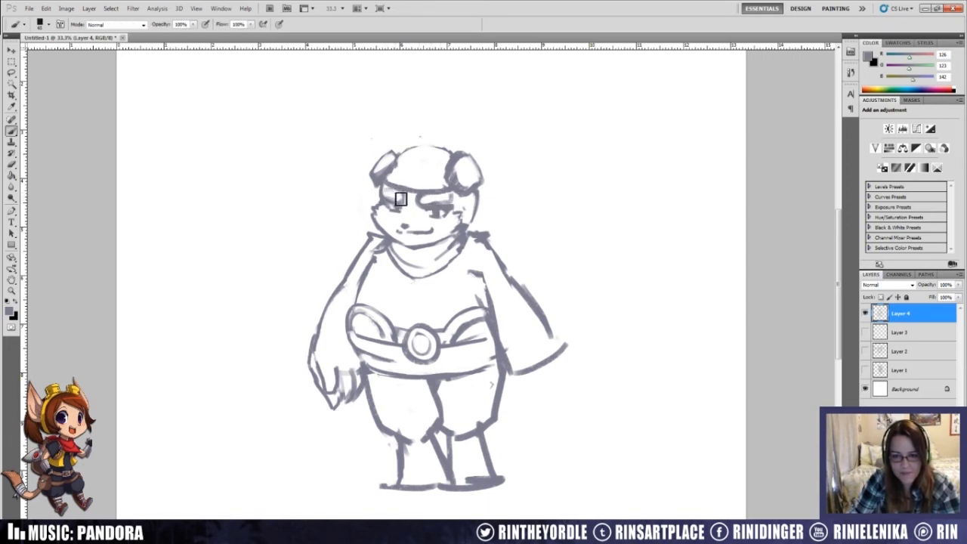
{"action": "key", "text": "e"}
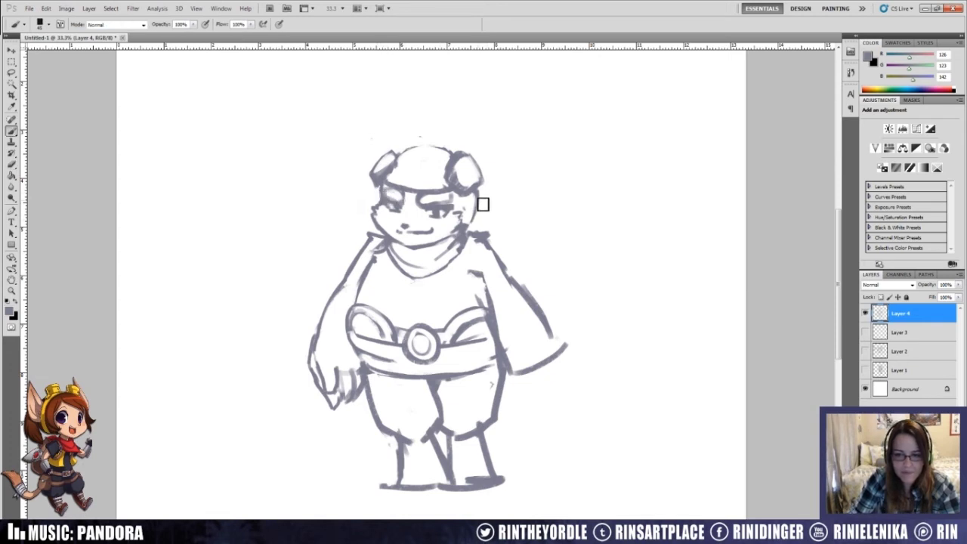
{"action": "key", "text": "b"}
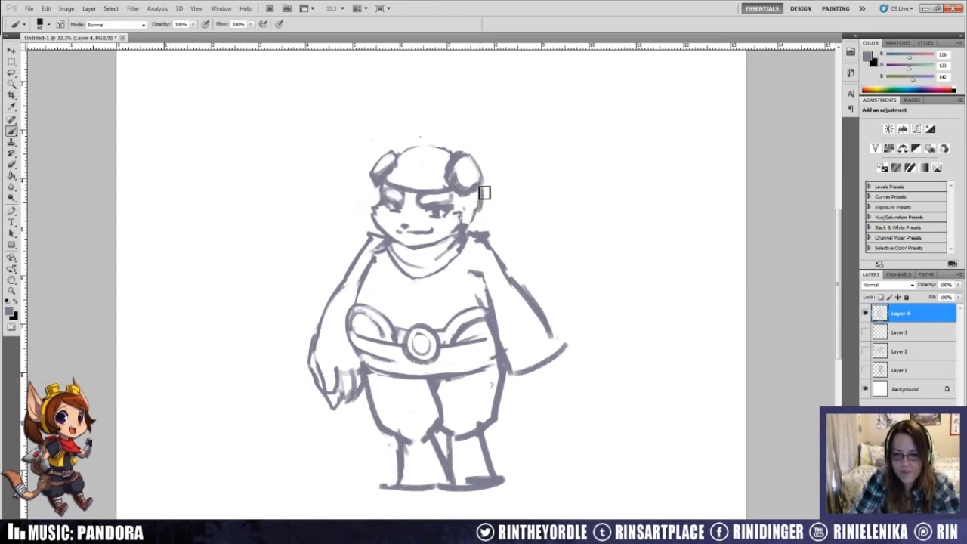
Step: Frame both sides of the face with hood lines running down from the cap's edge
{"action": "left_click_drag", "start_coordinate": [457, 193], "coordinate": [464, 212]}
{"action": "key", "text": "e"}
{"action": "key", "text": "b"}
{"action": "left_click_drag", "start_coordinate": [383, 190], "coordinate": [381, 210]}
{"action": "key", "text": "e"}
{"action": "key", "text": "b"}
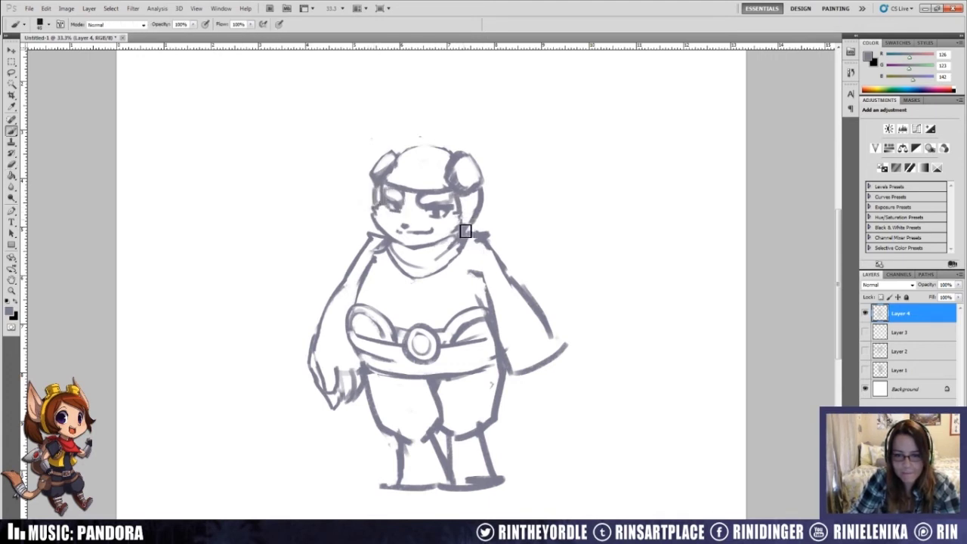
Step: Erase the overlapping marks at the right jaw and redraw the hood's edge curving under the chin
{"action": "key", "text": "e"}
{"action": "key", "text": "b"}
{"action": "key", "text": "e"}
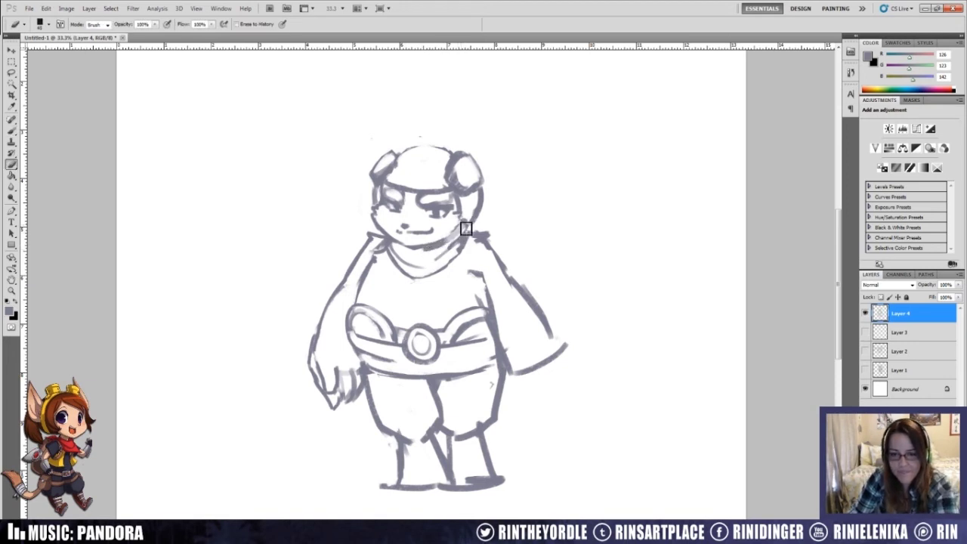
{"action": "key", "text": "b"}
{"action": "key", "text": "e"}
{"action": "key", "text": "b"}
{"action": "key", "text": "e"}
{"action": "key", "text": "b"}
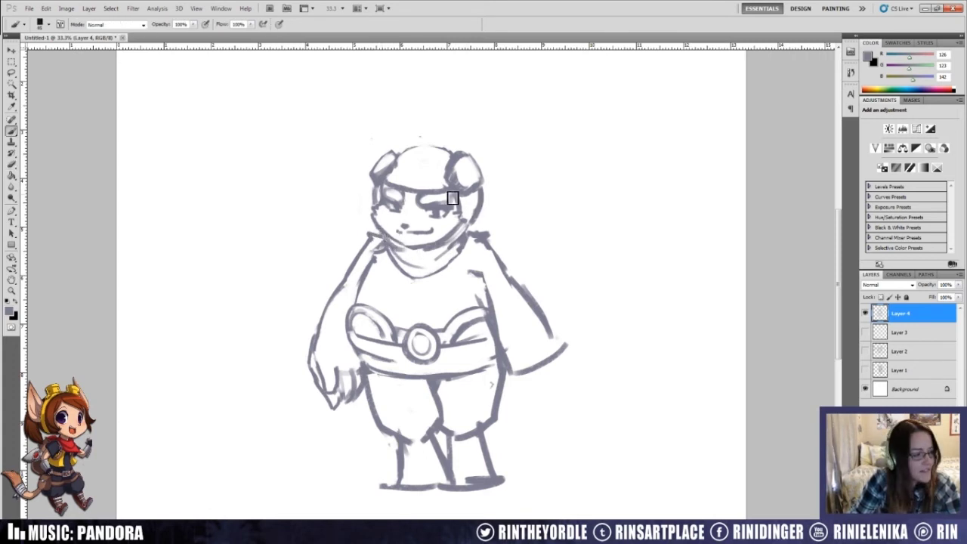
Step: Draw curved vertical stripes over the cap's dome and tidy its upper outline
{"action": "mouse_move", "coordinate": [403, 183]}
{"action": "left_mouse_down"}
{"action": "mouse_move", "coordinate": [417, 155]}
{"action": "mouse_move", "coordinate": [403, 182]}
{"action": "mouse_move", "coordinate": [423, 186]}
{"action": "mouse_move", "coordinate": [430, 161]}
{"action": "mouse_move", "coordinate": [422, 186]}
{"action": "mouse_move", "coordinate": [422, 156]}
{"action": "mouse_move", "coordinate": [449, 156]}
{"action": "left_mouse_up"}
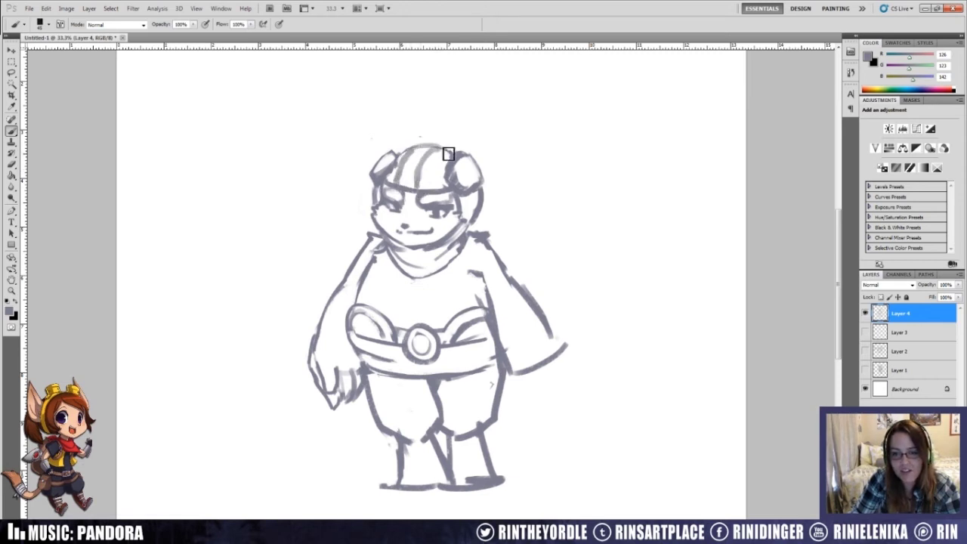
{"action": "key", "text": "e"}
{"action": "key", "text": "b"}
{"action": "mouse_move", "coordinate": [449, 152]}
{"action": "left_mouse_down"}
{"action": "mouse_move", "coordinate": [442, 191]}
{"action": "mouse_move", "coordinate": [442, 167]}
{"action": "mouse_move", "coordinate": [441, 180]}
{"action": "mouse_move", "coordinate": [455, 156]}
{"action": "left_mouse_up"}
{"action": "key", "text": "e"}
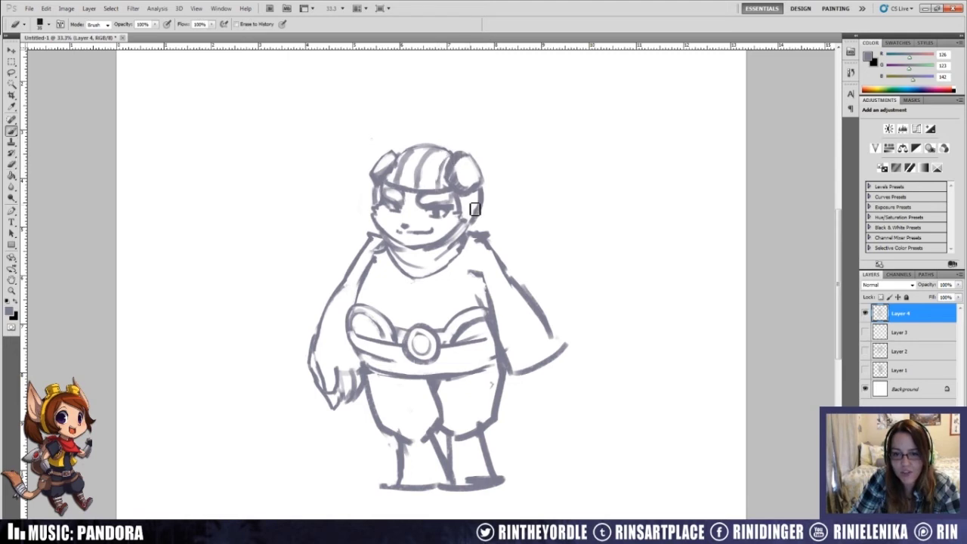
Step: Add a light fold to the hood's right side, thin its left edge, and thicken the right arm's inner line
{"action": "key", "text": "b"}
{"action": "left_click_drag", "start_coordinate": [470, 204], "coordinate": [473, 216]}
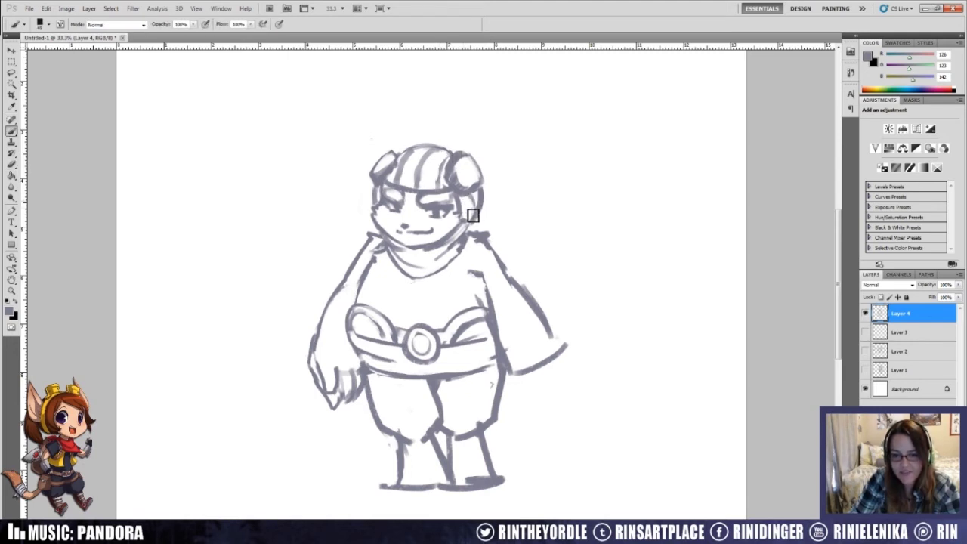
{"action": "key", "text": "e"}
{"action": "left_click_drag", "start_coordinate": [379, 196], "coordinate": [381, 203]}
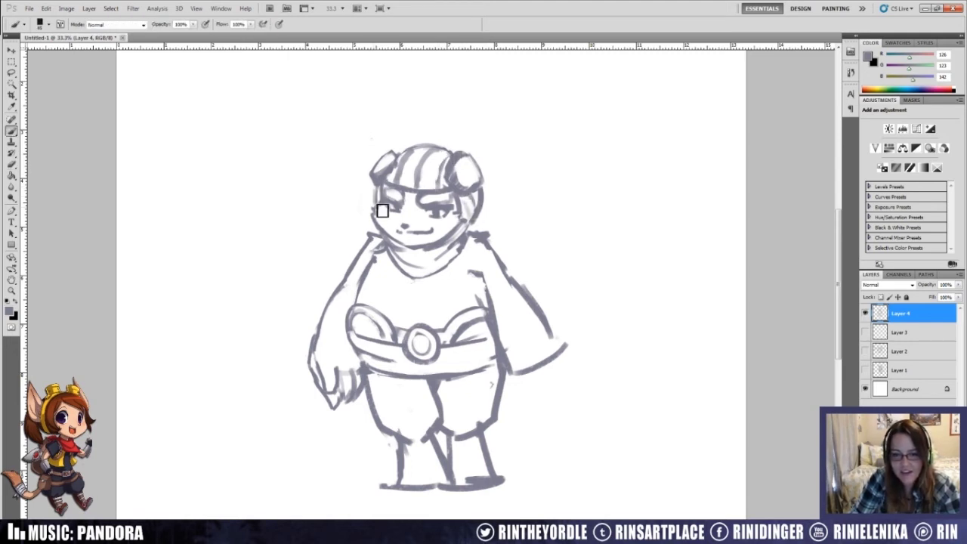
{"action": "key", "text": "b"}
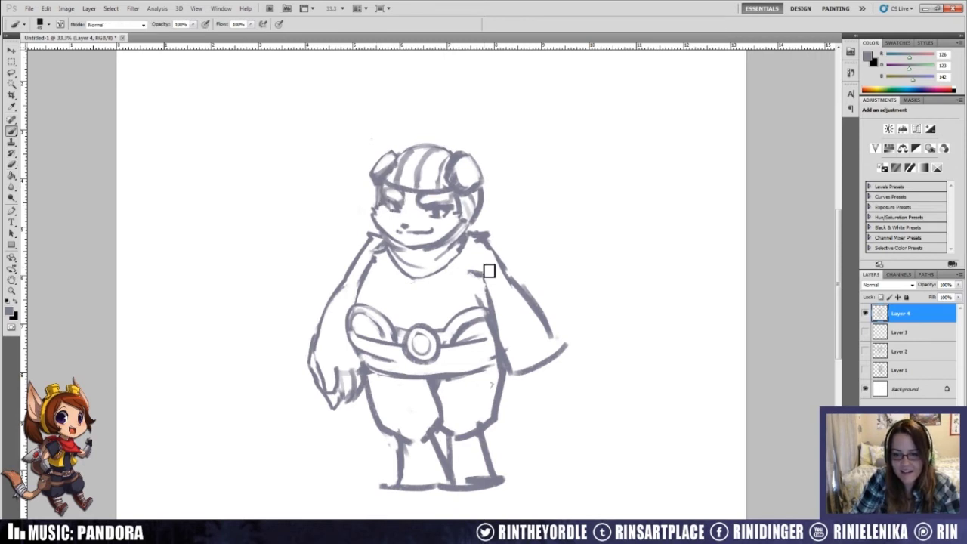
{"action": "left_click_drag", "start_coordinate": [489, 282], "coordinate": [507, 361]}
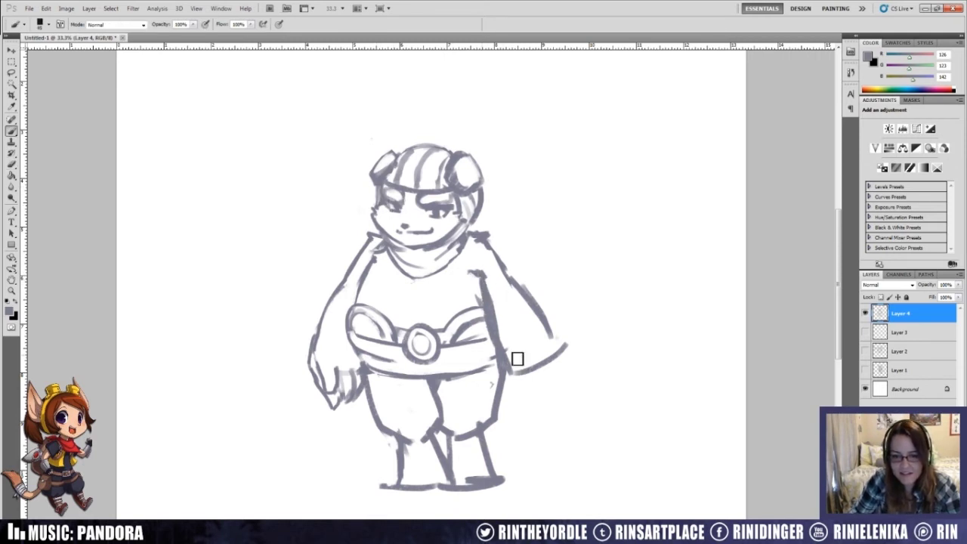
Step: Round off the left trouser cuff, erase the old shin and draw a boot with an inner contour line
{"action": "mouse_move", "coordinate": [390, 438]}
{"action": "left_mouse_down"}
{"action": "mouse_move", "coordinate": [435, 445]}
{"action": "mouse_move", "coordinate": [420, 446]}
{"action": "mouse_move", "coordinate": [399, 487]}
{"action": "mouse_move", "coordinate": [409, 470]}
{"action": "mouse_move", "coordinate": [469, 437]}
{"action": "mouse_move", "coordinate": [417, 395]}
{"action": "mouse_move", "coordinate": [416, 423]}
{"action": "mouse_move", "coordinate": [441, 466]}
{"action": "mouse_move", "coordinate": [444, 449]}
{"action": "mouse_move", "coordinate": [431, 484]}
{"action": "left_mouse_up"}
{"action": "key", "text": "e"}
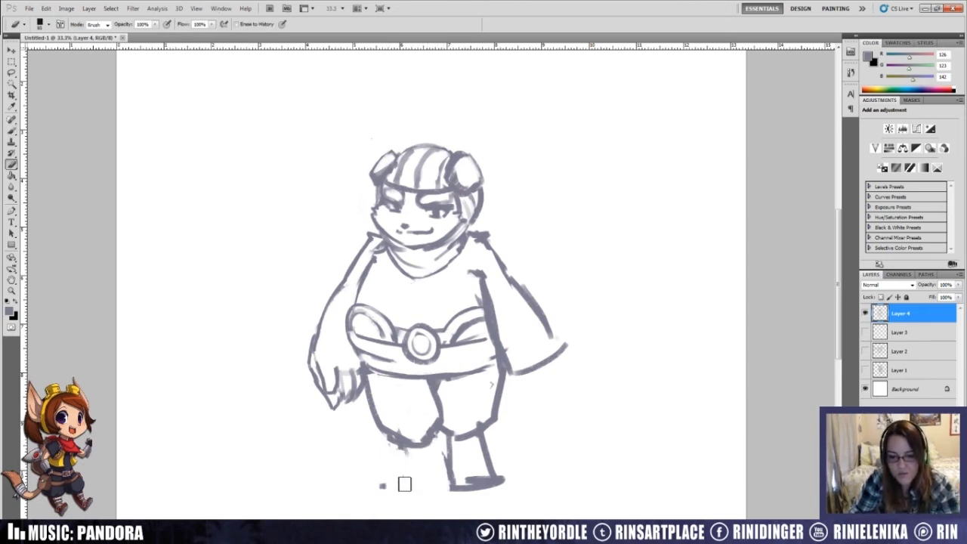
{"action": "key", "text": "b"}
{"action": "left_click_drag", "start_coordinate": [388, 439], "coordinate": [399, 477]}
{"action": "mouse_move", "coordinate": [432, 438]}
{"action": "left_mouse_down"}
{"action": "mouse_move", "coordinate": [443, 490]}
{"action": "mouse_move", "coordinate": [386, 491]}
{"action": "mouse_move", "coordinate": [402, 476]}
{"action": "mouse_move", "coordinate": [397, 448]}
{"action": "mouse_move", "coordinate": [425, 484]}
{"action": "left_mouse_up"}
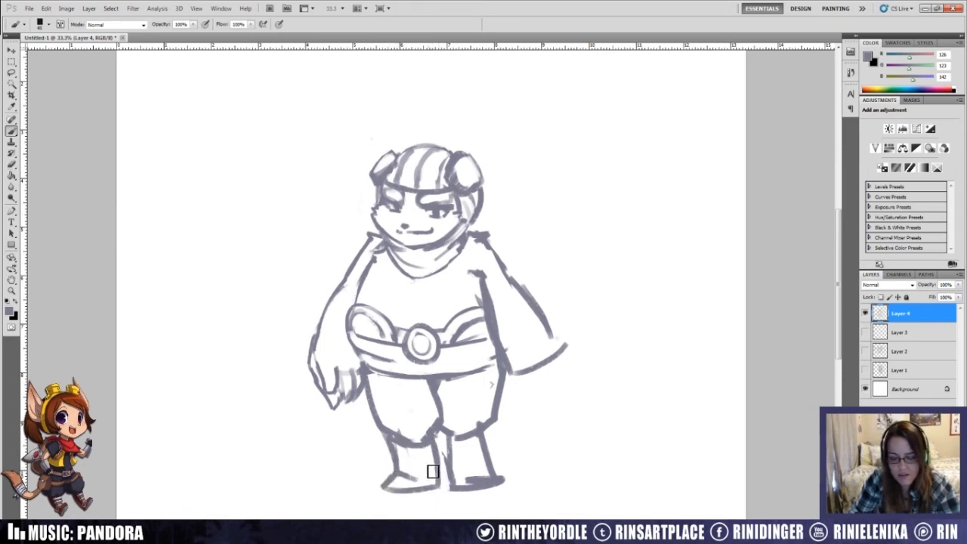
{"action": "key", "text": "e"}
{"action": "key", "text": "b"}
{"action": "left_click_drag", "start_coordinate": [394, 444], "coordinate": [422, 480]}
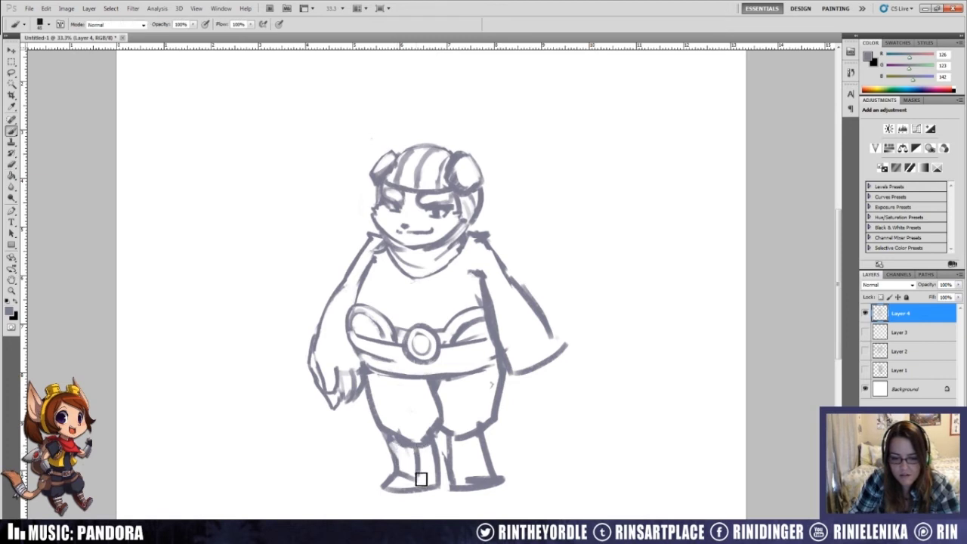
Step: Erase the old right shin and foot and draw a matching boot with a rounded toe cap
{"action": "key", "text": "e"}
{"action": "mouse_move", "coordinate": [455, 446]}
{"action": "left_mouse_down"}
{"action": "mouse_move", "coordinate": [460, 490]}
{"action": "mouse_move", "coordinate": [493, 489]}
{"action": "mouse_move", "coordinate": [470, 481]}
{"action": "mouse_move", "coordinate": [489, 484]}
{"action": "mouse_move", "coordinate": [492, 443]}
{"action": "mouse_move", "coordinate": [491, 474]}
{"action": "left_mouse_up"}
{"action": "key", "text": "b"}
{"action": "key", "text": "e"}
{"action": "key", "text": "b"}
{"action": "key", "text": "e"}
{"action": "key", "text": "b"}
{"action": "key", "text": "e"}
{"action": "mouse_move", "coordinate": [488, 437]}
{"action": "left_mouse_down"}
{"action": "mouse_move", "coordinate": [496, 488]}
{"action": "mouse_move", "coordinate": [491, 438]}
{"action": "mouse_move", "coordinate": [492, 482]}
{"action": "mouse_move", "coordinate": [457, 493]}
{"action": "mouse_move", "coordinate": [502, 487]}
{"action": "mouse_move", "coordinate": [467, 472]}
{"action": "mouse_move", "coordinate": [458, 481]}
{"action": "mouse_move", "coordinate": [499, 479]}
{"action": "left_mouse_up"}
{"action": "key", "text": "b"}
{"action": "key", "text": "e"}
{"action": "key", "text": "b"}
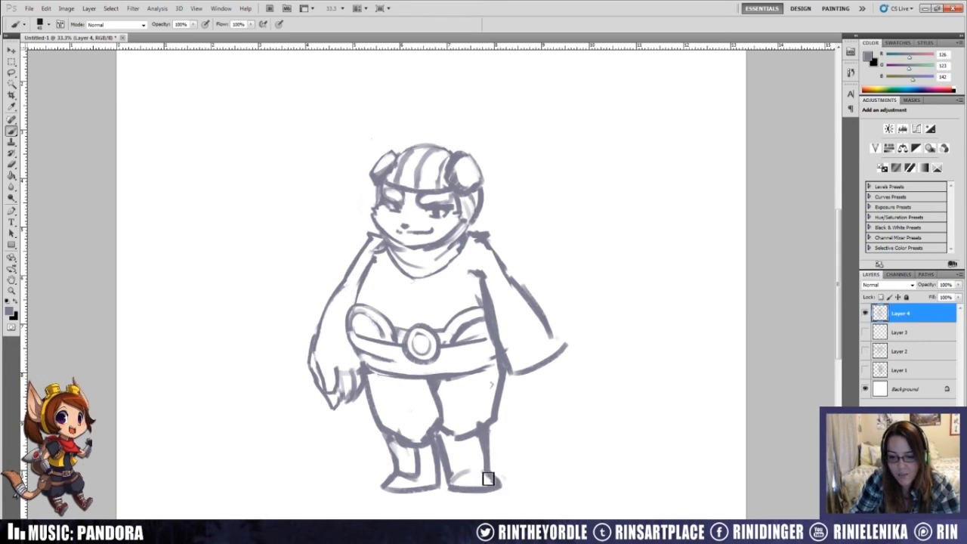
{"action": "key", "text": "e"}
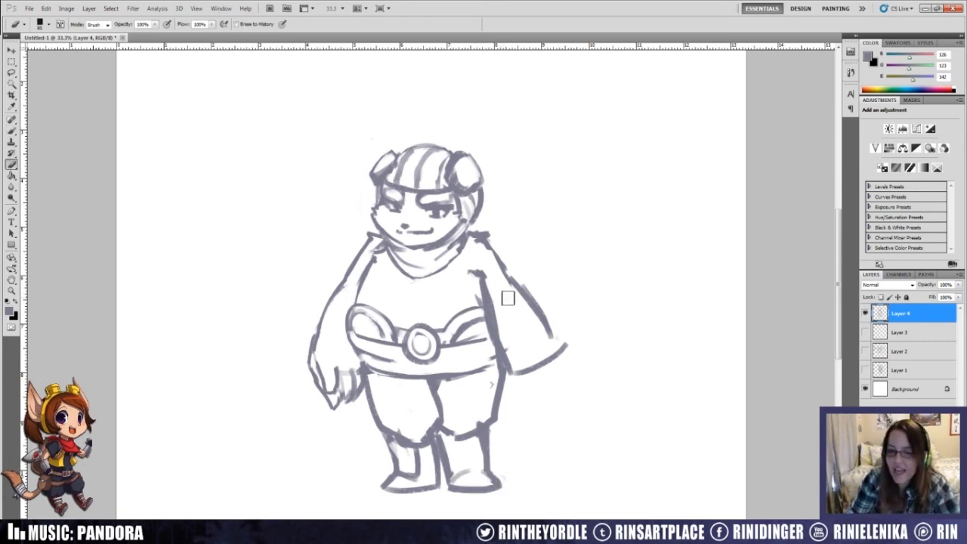
Step: Erase the wide sleeve end of the right arm and letter GRODO beside the head
{"action": "key", "text": "b"}
{"action": "mouse_move", "coordinate": [496, 259]}
{"action": "left_mouse_down"}
{"action": "mouse_move", "coordinate": [520, 292]}
{"action": "mouse_move", "coordinate": [507, 256]}
{"action": "mouse_move", "coordinate": [511, 290]}
{"action": "mouse_move", "coordinate": [558, 347]}
{"action": "mouse_move", "coordinate": [563, 371]}
{"action": "mouse_move", "coordinate": [545, 353]}
{"action": "left_mouse_up"}
{"action": "key", "text": "e"}
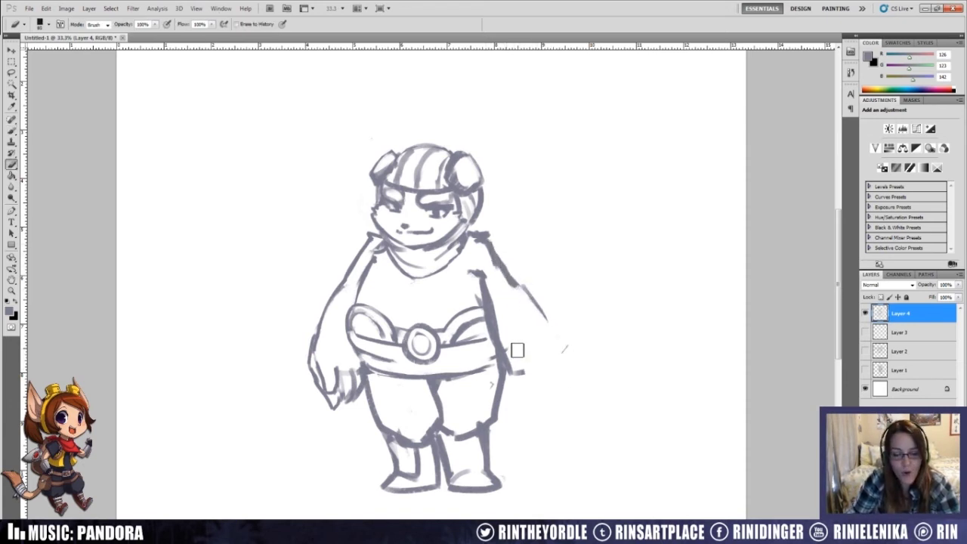
{"action": "key", "text": "b"}
{"action": "mouse_move", "coordinate": [547, 166]}
{"action": "left_mouse_down"}
{"action": "mouse_move", "coordinate": [554, 191]}
{"action": "mouse_move", "coordinate": [569, 199]}
{"action": "mouse_move", "coordinate": [571, 185]}
{"action": "mouse_move", "coordinate": [621, 159]}
{"action": "left_mouse_up"}
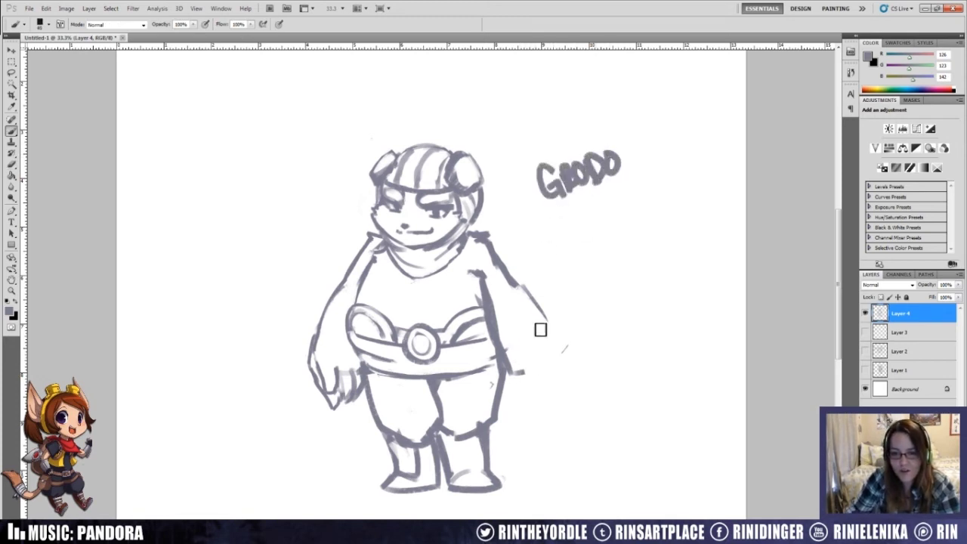
Step: Draw a right fist with curled fingers and block in the flared forearm cuff above it
{"action": "left_click_drag", "start_coordinate": [528, 361], "coordinate": [539, 384]}
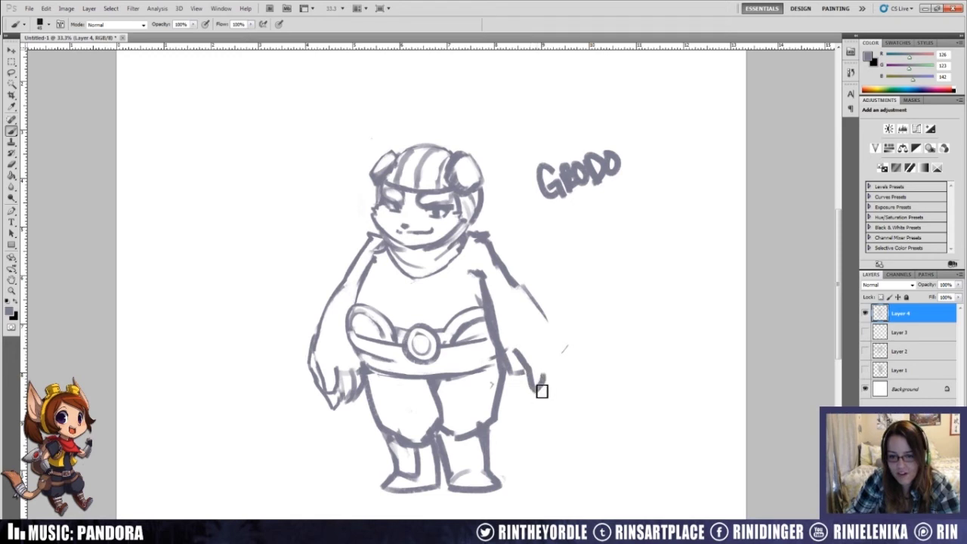
{"action": "left_click_drag", "start_coordinate": [531, 295], "coordinate": [562, 372]}
{"action": "key", "text": "e"}
{"action": "mouse_move", "coordinate": [551, 336]}
{"action": "left_mouse_down"}
{"action": "mouse_move", "coordinate": [536, 313]}
{"action": "mouse_move", "coordinate": [552, 355]}
{"action": "left_mouse_up"}
{"action": "key", "text": "b"}
Step: Draw a thick cuff around the left wrist and finish the matching right cuff and hand outline
{"action": "mouse_move", "coordinate": [313, 340]}
{"action": "left_mouse_down"}
{"action": "mouse_move", "coordinate": [326, 319]}
{"action": "mouse_move", "coordinate": [320, 363]}
{"action": "mouse_move", "coordinate": [332, 297]}
{"action": "left_mouse_up"}
{"action": "mouse_move", "coordinate": [314, 354]}
{"action": "left_mouse_down"}
{"action": "mouse_move", "coordinate": [345, 345]}
{"action": "mouse_move", "coordinate": [313, 350]}
{"action": "mouse_move", "coordinate": [324, 330]}
{"action": "mouse_move", "coordinate": [317, 346]}
{"action": "mouse_move", "coordinate": [328, 338]}
{"action": "mouse_move", "coordinate": [313, 342]}
{"action": "mouse_move", "coordinate": [326, 307]}
{"action": "mouse_move", "coordinate": [343, 304]}
{"action": "mouse_move", "coordinate": [327, 321]}
{"action": "mouse_move", "coordinate": [327, 309]}
{"action": "mouse_move", "coordinate": [316, 330]}
{"action": "mouse_move", "coordinate": [334, 309]}
{"action": "mouse_move", "coordinate": [315, 310]}
{"action": "mouse_move", "coordinate": [313, 340]}
{"action": "left_mouse_up"}
{"action": "key", "text": "ctrl+z"}
{"action": "key", "text": "e"}
{"action": "key", "text": "b"}
{"action": "mouse_move", "coordinate": [498, 306]}
{"action": "left_mouse_down"}
{"action": "mouse_move", "coordinate": [536, 294]}
{"action": "mouse_move", "coordinate": [553, 327]}
{"action": "mouse_move", "coordinate": [508, 345]}
{"action": "mouse_move", "coordinate": [507, 304]}
{"action": "mouse_move", "coordinate": [502, 330]}
{"action": "mouse_move", "coordinate": [522, 301]}
{"action": "mouse_move", "coordinate": [539, 306]}
{"action": "mouse_move", "coordinate": [567, 366]}
{"action": "mouse_move", "coordinate": [542, 387]}
{"action": "mouse_move", "coordinate": [547, 375]}
{"action": "mouse_move", "coordinate": [527, 365]}
{"action": "mouse_move", "coordinate": [529, 385]}
{"action": "mouse_move", "coordinate": [559, 378]}
{"action": "left_mouse_up"}
{"action": "key", "text": "e"}
{"action": "key", "text": "b"}
{"action": "key", "text": "e"}
{"action": "key", "text": "b"}
{"action": "key", "text": "e"}
Step: Erase the left hand's old long fingers and redraw it as a compact fist with a bent thumb
{"action": "mouse_move", "coordinate": [336, 404]}
{"action": "left_mouse_down"}
{"action": "mouse_move", "coordinate": [318, 382]}
{"action": "mouse_move", "coordinate": [330, 399]}
{"action": "mouse_move", "coordinate": [327, 372]}
{"action": "left_mouse_up"}
{"action": "key", "text": "b"}
{"action": "key", "text": "e"}
{"action": "key", "text": "b"}
{"action": "mouse_move", "coordinate": [320, 362]}
{"action": "left_mouse_down"}
{"action": "mouse_move", "coordinate": [356, 371]}
{"action": "mouse_move", "coordinate": [340, 369]}
{"action": "left_mouse_up"}
{"action": "key", "text": "e"}
{"action": "key", "text": "b"}
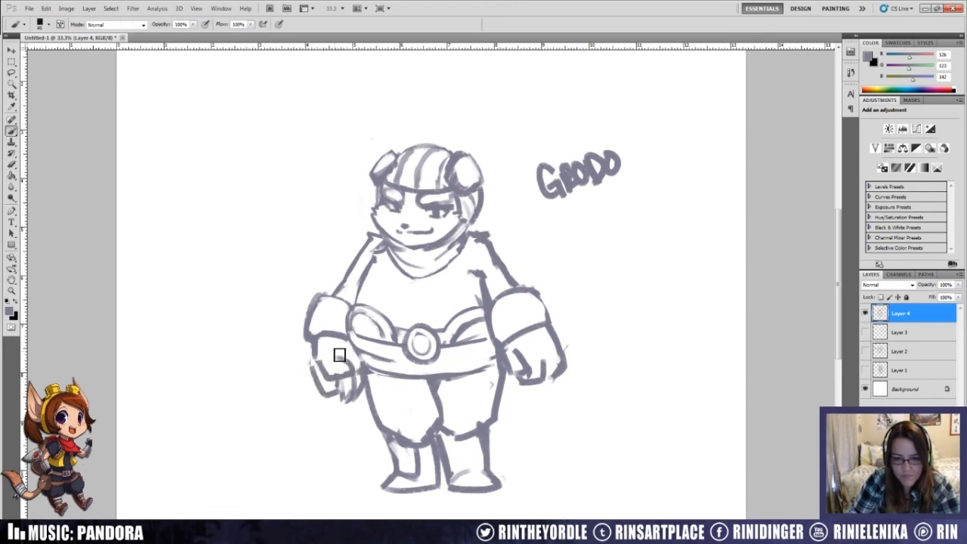
{"action": "key", "text": "e"}
{"action": "key", "text": "b"}
{"action": "key", "text": "e"}
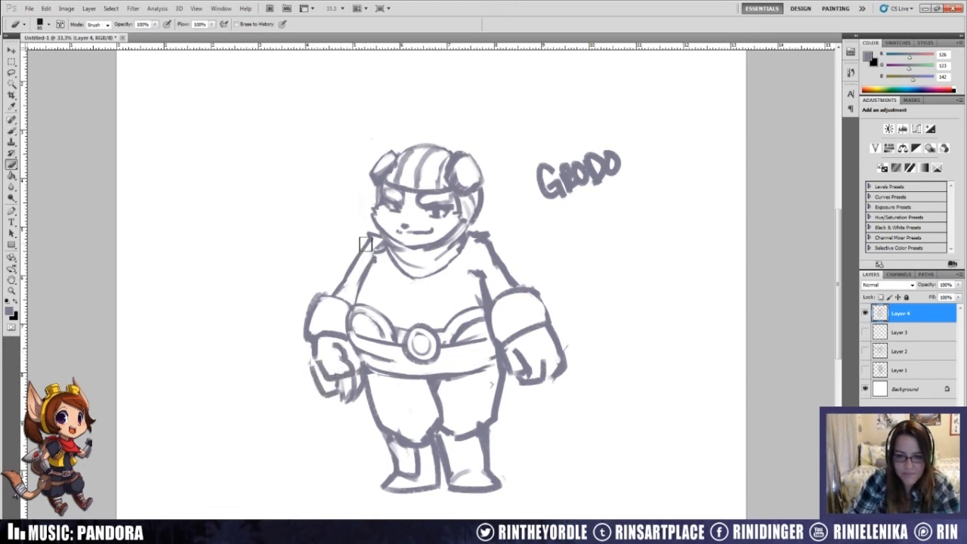
Step: Thin and break up the left upper arm's outer line between shoulder and cuff
{"action": "key", "text": "b"}
{"action": "key", "text": "e"}
{"action": "mouse_move", "coordinate": [352, 274]}
{"action": "left_mouse_down"}
{"action": "mouse_move", "coordinate": [319, 304]}
{"action": "mouse_move", "coordinate": [347, 304]}
{"action": "left_mouse_up"}
{"action": "key", "text": "b"}
{"action": "key", "text": "e"}
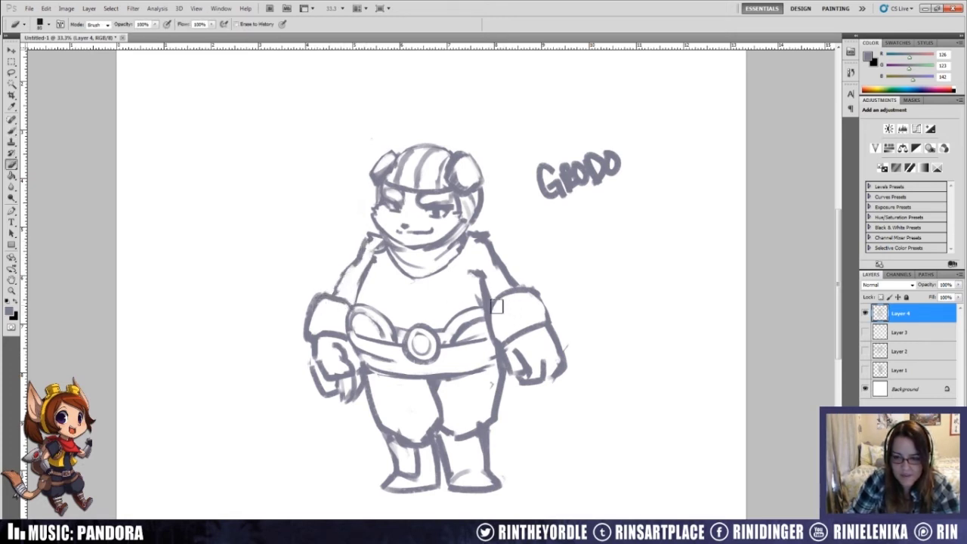
Step: Erase the thick torso line beside the right cuff and strengthen the cuff's upper edge
{"action": "key", "text": "b"}
{"action": "key", "text": "e"}
{"action": "mouse_move", "coordinate": [498, 342]}
{"action": "left_mouse_down"}
{"action": "mouse_move", "coordinate": [521, 292]}
{"action": "mouse_move", "coordinate": [472, 274]}
{"action": "mouse_move", "coordinate": [483, 299]}
{"action": "left_mouse_up"}
{"action": "key", "text": "b"}
{"action": "key", "text": "e"}
{"action": "key", "text": "b"}
{"action": "key", "text": "e"}
{"action": "key", "text": "b"}
Step: Redraw the belt's lower edge and add a cloth flap hanging from the round buckle, clearing the lines behind it
{"action": "left_click_drag", "start_coordinate": [458, 377], "coordinate": [496, 368]}
{"action": "mouse_move", "coordinate": [406, 379]}
{"action": "left_mouse_down"}
{"action": "mouse_move", "coordinate": [414, 408]}
{"action": "mouse_move", "coordinate": [426, 410]}
{"action": "mouse_move", "coordinate": [454, 382]}
{"action": "mouse_move", "coordinate": [416, 397]}
{"action": "mouse_move", "coordinate": [476, 368]}
{"action": "mouse_move", "coordinate": [438, 401]}
{"action": "mouse_move", "coordinate": [417, 369]}
{"action": "mouse_move", "coordinate": [413, 378]}
{"action": "mouse_move", "coordinate": [446, 423]}
{"action": "mouse_move", "coordinate": [441, 365]}
{"action": "mouse_move", "coordinate": [450, 413]}
{"action": "left_mouse_up"}
{"action": "key", "text": "e"}
{"action": "key", "text": "b"}
{"action": "key", "text": "e"}
{"action": "mouse_move", "coordinate": [437, 378]}
{"action": "left_mouse_down"}
{"action": "mouse_move", "coordinate": [439, 401]}
{"action": "mouse_move", "coordinate": [438, 377]}
{"action": "left_mouse_up"}
{"action": "key", "text": "b"}
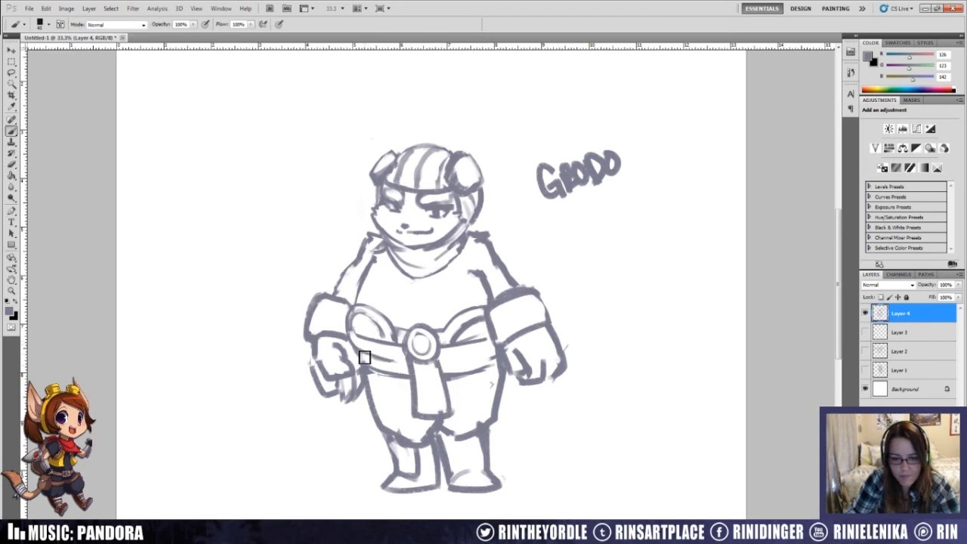
Step: Draw a narrow cloth strip hanging from the belt's left side and clear the trouser line inside it
{"action": "left_click_drag", "start_coordinate": [358, 344], "coordinate": [356, 417]}
{"action": "key", "text": "e"}
{"action": "left_click_drag", "start_coordinate": [363, 370], "coordinate": [366, 412]}
{"action": "key", "text": "b"}
Step: Erase the right hip line and draw a matching cloth strip hanging from the belt beside the right fist
{"action": "key", "text": "e"}
{"action": "left_click_drag", "start_coordinate": [487, 366], "coordinate": [503, 397]}
{"action": "key", "text": "b"}
{"action": "mouse_move", "coordinate": [495, 349]}
{"action": "left_mouse_down"}
{"action": "mouse_move", "coordinate": [510, 412]}
{"action": "mouse_move", "coordinate": [523, 407]}
{"action": "mouse_move", "coordinate": [496, 352]}
{"action": "mouse_move", "coordinate": [516, 375]}
{"action": "mouse_move", "coordinate": [527, 364]}
{"action": "mouse_move", "coordinate": [530, 379]}
{"action": "mouse_move", "coordinate": [555, 378]}
{"action": "mouse_move", "coordinate": [520, 383]}
{"action": "left_mouse_up"}
{"action": "key", "text": "e"}
{"action": "key", "text": "b"}
Step: Tidy the lower edge of the left fist and redraw the left cloth strip's edges and end
{"action": "key", "text": "e"}
{"action": "key", "text": "b"}
{"action": "mouse_move", "coordinate": [340, 395]}
{"action": "left_mouse_down"}
{"action": "mouse_move", "coordinate": [362, 380]}
{"action": "mouse_move", "coordinate": [363, 404]}
{"action": "left_mouse_up"}
{"action": "key", "text": "e"}
{"action": "key", "text": "b"}
{"action": "left_click_drag", "start_coordinate": [361, 370], "coordinate": [360, 392]}
{"action": "key", "text": "e"}
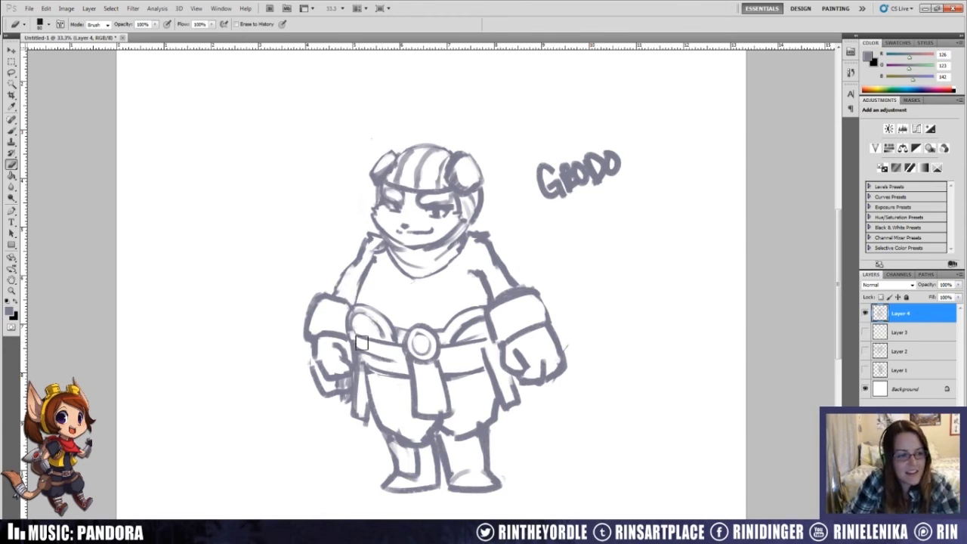
{"action": "left_click_drag", "start_coordinate": [341, 402], "coordinate": [362, 420]}
{"action": "key", "text": "b"}
{"action": "left_click_drag", "start_coordinate": [361, 384], "coordinate": [353, 424]}
{"action": "key", "text": "e"}
Step: Complete the end of the right cloth strip below the fist and clean its edge
{"action": "key", "text": "b"}
{"action": "left_click_drag", "start_coordinate": [514, 381], "coordinate": [523, 402]}
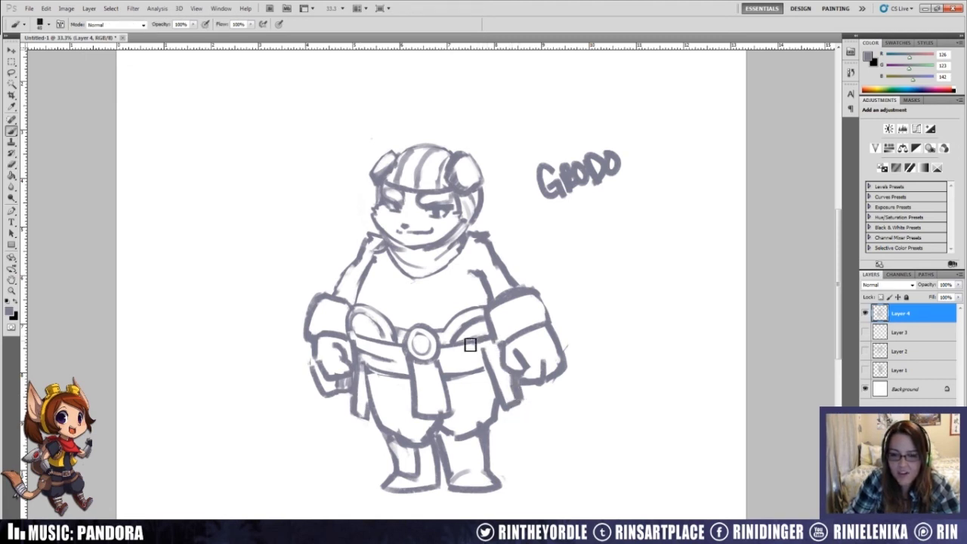
{"action": "key", "text": "e"}
{"action": "key", "text": "b"}
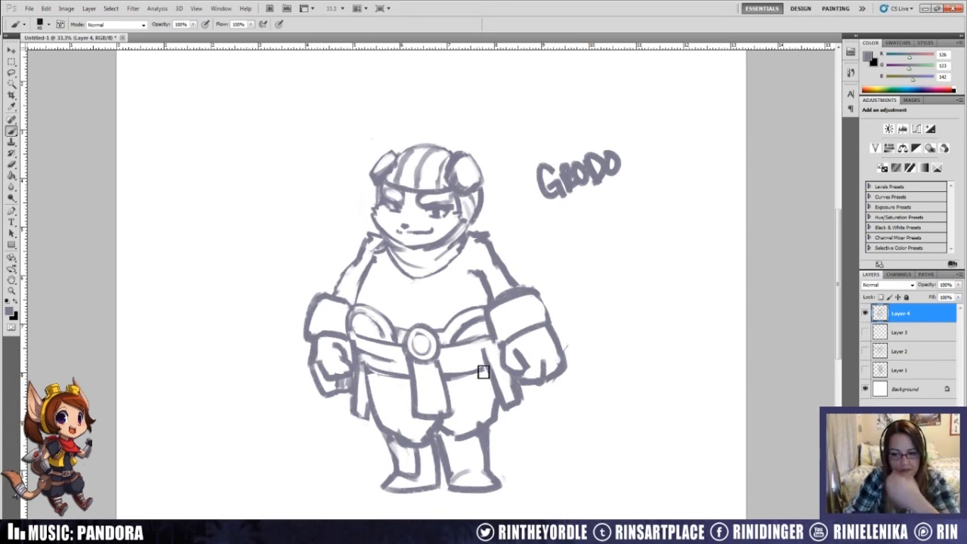
Step: Add round ornaments at both ends of the belt and short curved chest lines beside the arms
{"action": "left_click_drag", "start_coordinate": [487, 333], "coordinate": [492, 346]}
{"action": "key", "text": "e"}
{"action": "key", "text": "b"}
{"action": "left_click_drag", "start_coordinate": [361, 340], "coordinate": [357, 357]}
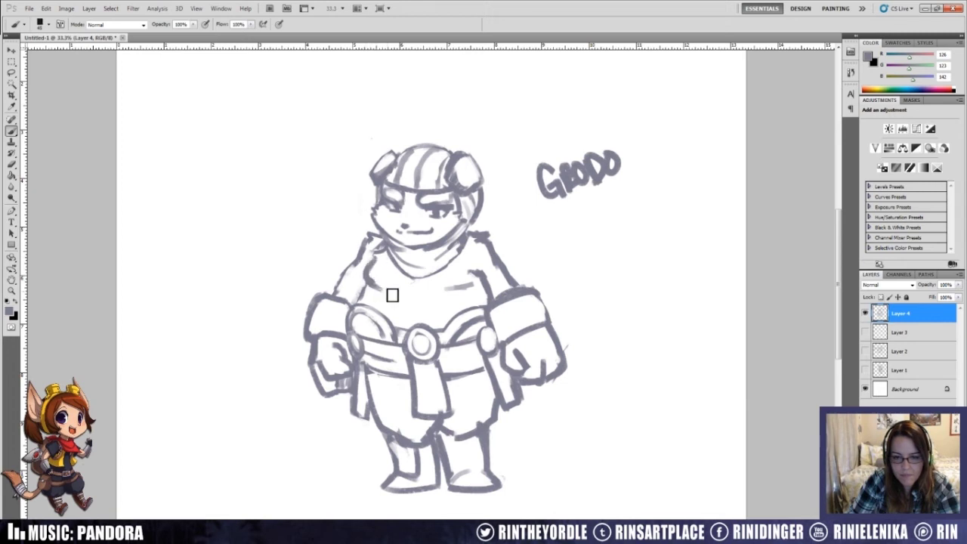
{"action": "key", "text": "e"}
{"action": "key", "text": "b"}
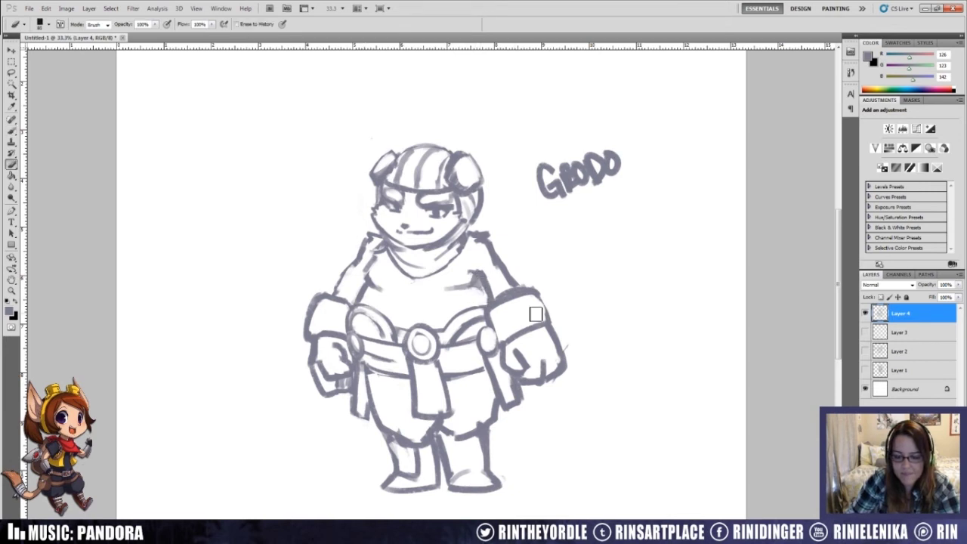
Step: Draw two round studs on the right cuff and hollow out their centres
{"action": "key", "text": "e"}
{"action": "mouse_move", "coordinate": [512, 330]}
{"action": "left_mouse_down"}
{"action": "mouse_move", "coordinate": [505, 317]}
{"action": "mouse_move", "coordinate": [539, 315]}
{"action": "mouse_move", "coordinate": [530, 308]}
{"action": "left_mouse_up"}
{"action": "left_click", "coordinate": [507, 320]}
{"action": "key", "text": "b"}
{"action": "key", "text": "e"}
{"action": "key", "text": "b"}
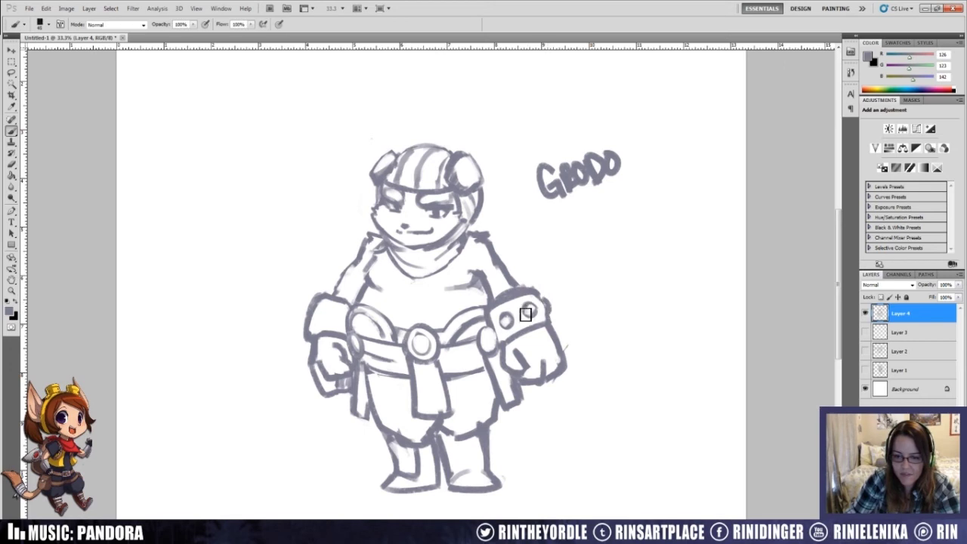
Step: Draw matching round studs on the left cuff, including one protruding from its outer edge
{"action": "key", "text": "e"}
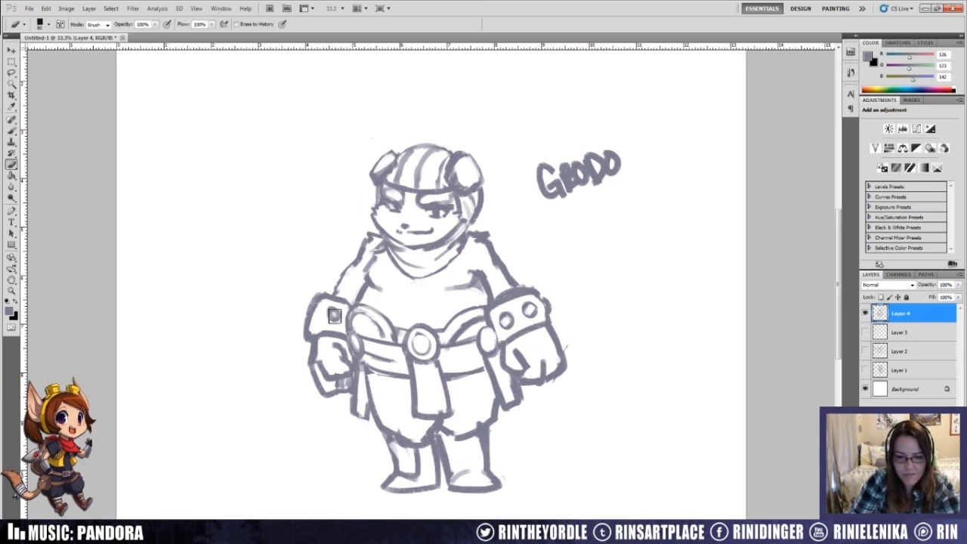
{"action": "key", "text": "b"}
{"action": "left_click_drag", "start_coordinate": [321, 310], "coordinate": [317, 314]}
{"action": "key", "text": "e"}
{"action": "left_click", "coordinate": [316, 314]}
{"action": "key", "text": "b"}
{"action": "key", "text": "e"}
{"action": "left_click", "coordinate": [308, 321]}
{"action": "key", "text": "b"}
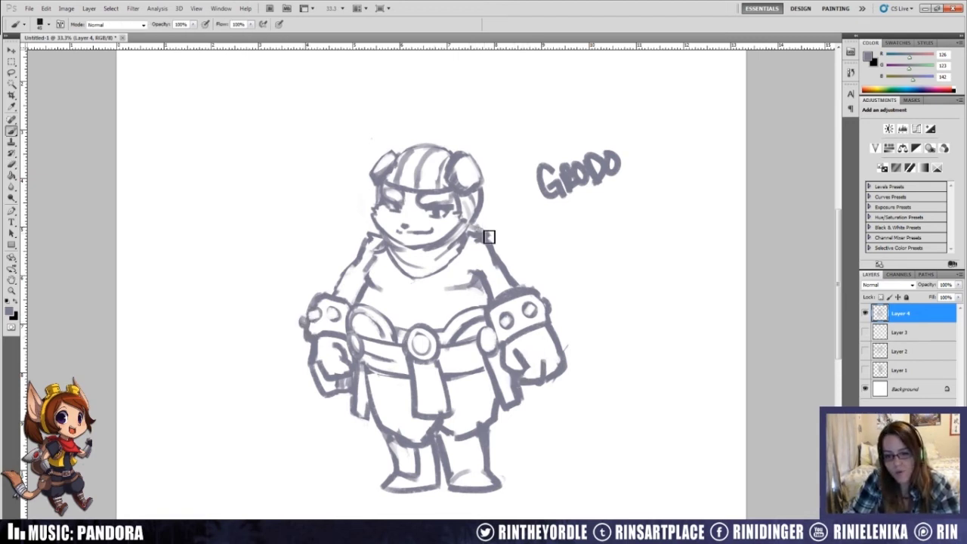
{"action": "mouse_move", "coordinate": [490, 219]}
{"action": "left_mouse_down"}
{"action": "mouse_move", "coordinate": [510, 247]}
{"action": "mouse_move", "coordinate": [611, 290]}
{"action": "mouse_move", "coordinate": [564, 329]}
{"action": "left_mouse_up"}
{"action": "key", "text": "ctrl+alt+z"}
{"action": "key", "text": "ctrl+alt+z"}
{"action": "key", "text": "ctrl+alt+z"}
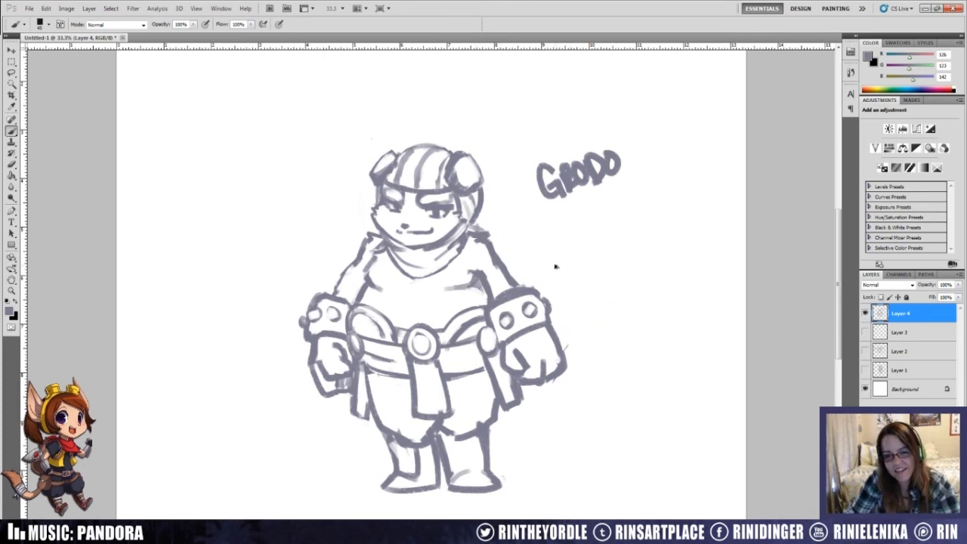
Step: Thin the hood's right edge and reshape the right ear with a more angular, furry outline
{"action": "key", "text": "e"}
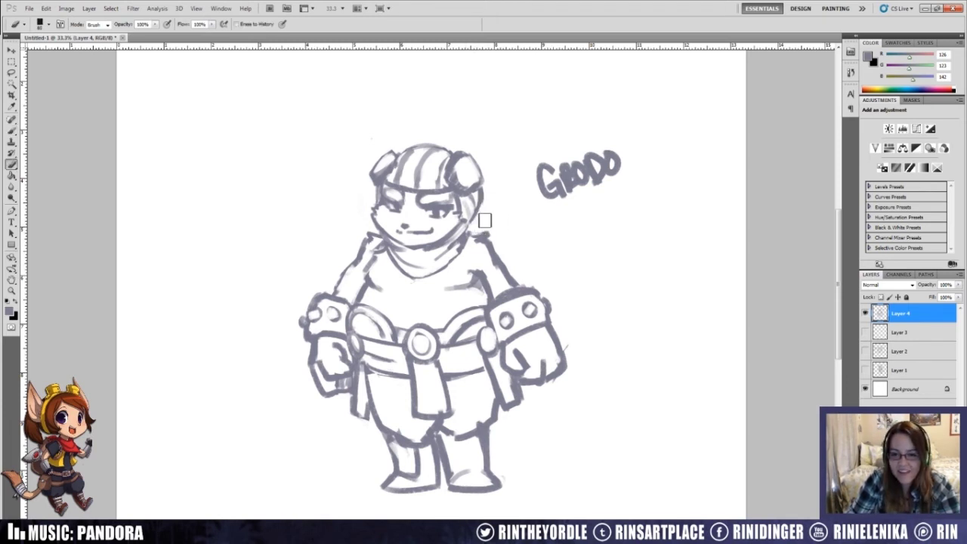
{"action": "key", "text": "b"}
{"action": "left_click_drag", "start_coordinate": [481, 177], "coordinate": [473, 192]}
{"action": "key", "text": "e"}
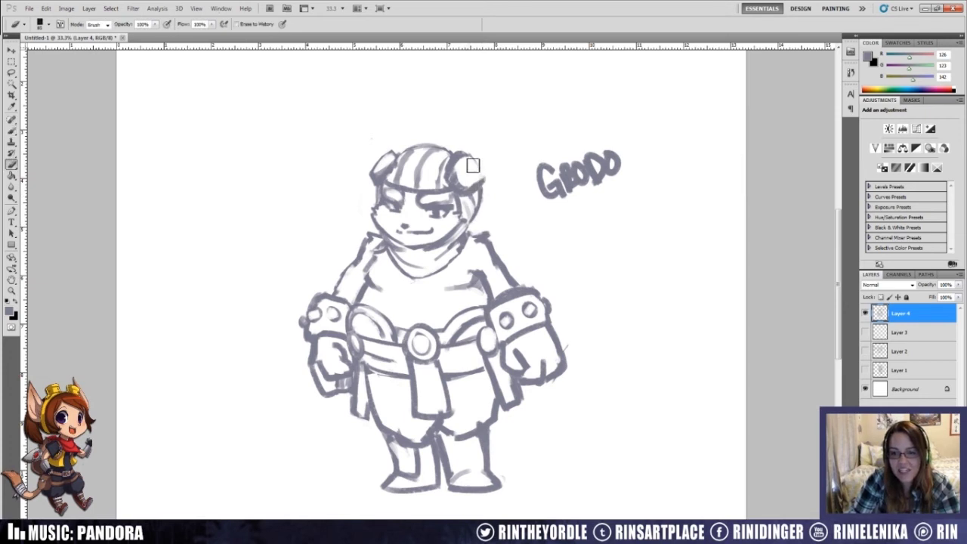
{"action": "key", "text": "b"}
{"action": "key", "text": "e"}
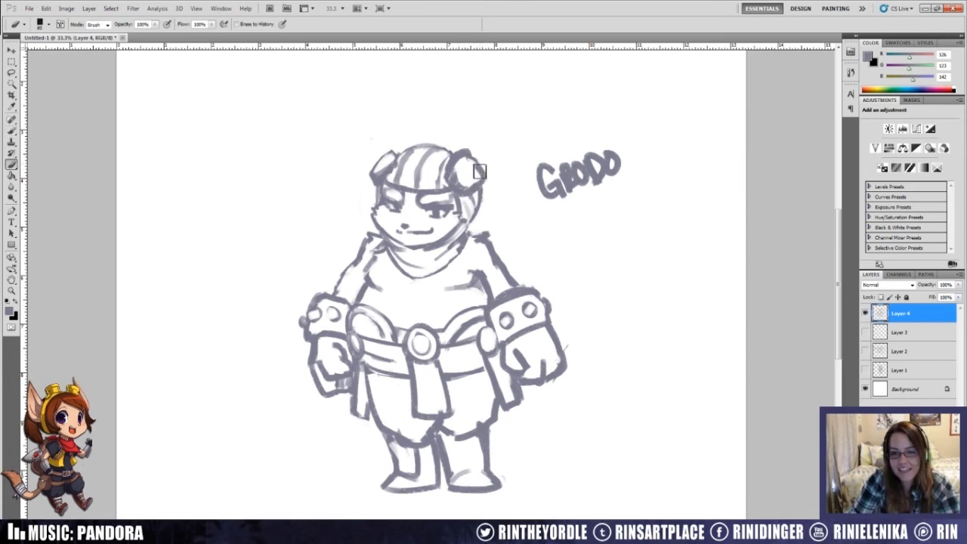
Step: Redraw the left ear with a tufted, pointed tip and roughen the trouser cuffs' outlines
{"action": "key", "text": "b"}
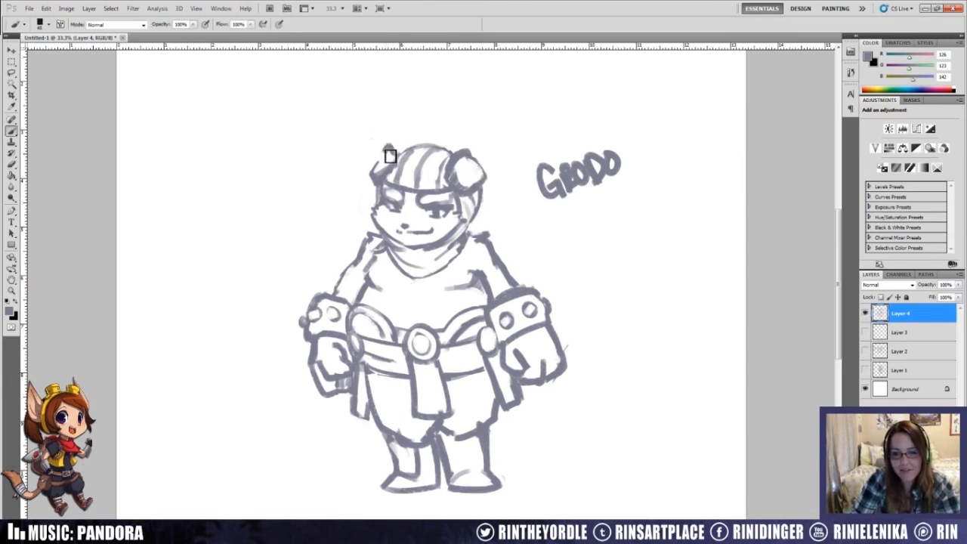
{"action": "key", "text": "e"}
{"action": "key", "text": "b"}
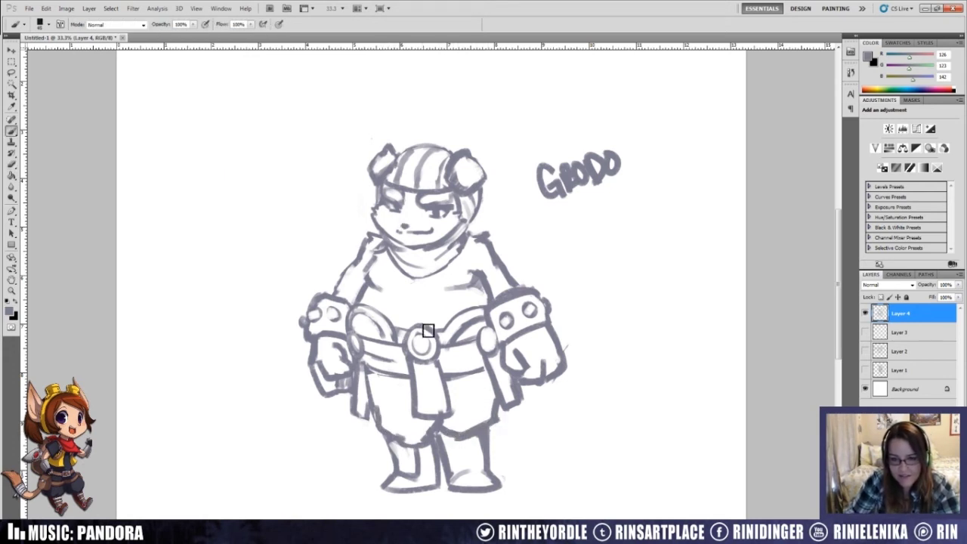
Step: Erase the left upper arm's outer line and redraw it as a fuller curve into the cuff
{"action": "key", "text": "e"}
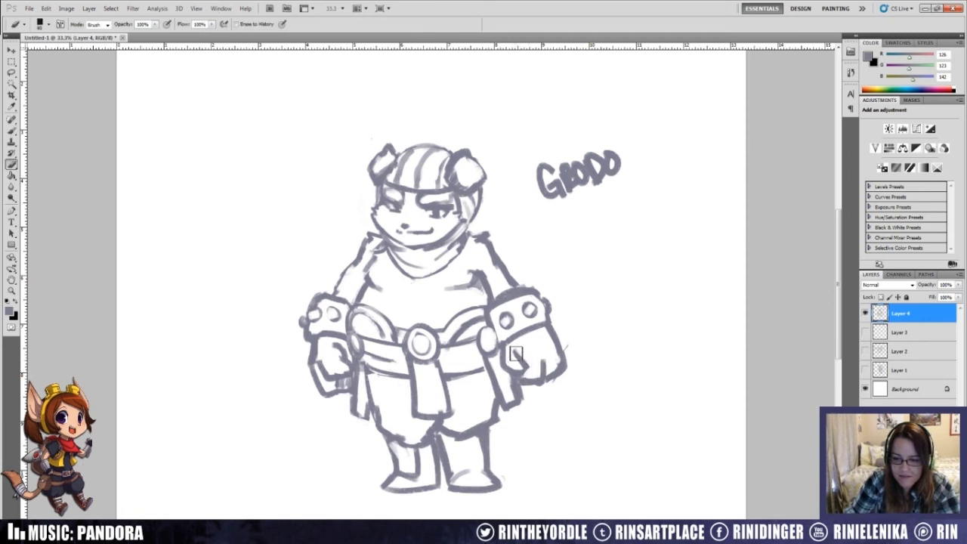
{"action": "mouse_move", "coordinate": [359, 252]}
{"action": "left_mouse_down"}
{"action": "mouse_move", "coordinate": [333, 282]}
{"action": "mouse_move", "coordinate": [360, 266]}
{"action": "mouse_move", "coordinate": [343, 288]}
{"action": "mouse_move", "coordinate": [369, 261]}
{"action": "mouse_move", "coordinate": [337, 295]}
{"action": "left_mouse_up"}
{"action": "key", "text": "b"}
{"action": "key", "text": "e"}
{"action": "key", "text": "b"}
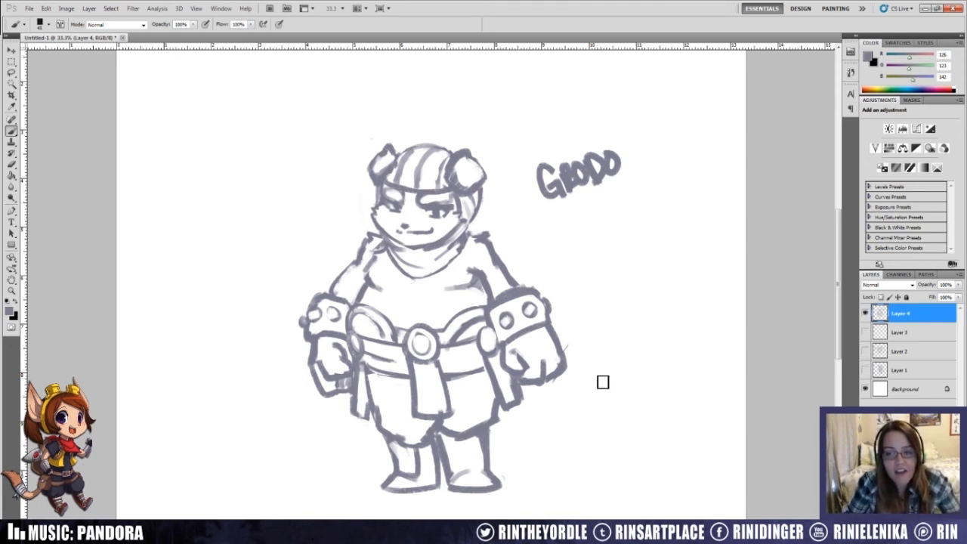
Step: Erase the letters RODO from the name beside the head, keeping the initial G
{"action": "key", "text": "e"}
{"action": "left_click_drag", "start_coordinate": [554, 192], "coordinate": [563, 185]}
{"action": "key", "text": "b"}
{"action": "key", "text": "e"}
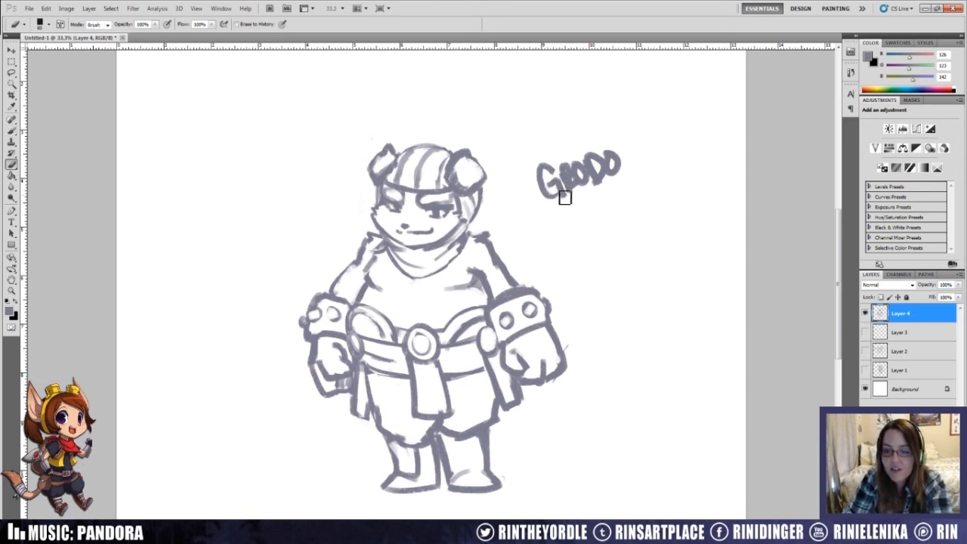
{"action": "key", "text": "b"}
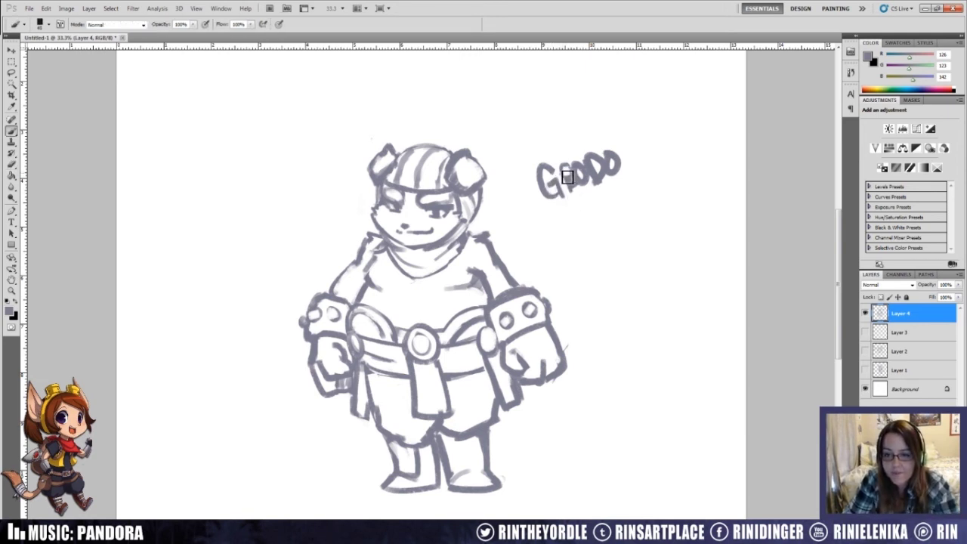
{"action": "key", "text": "e"}
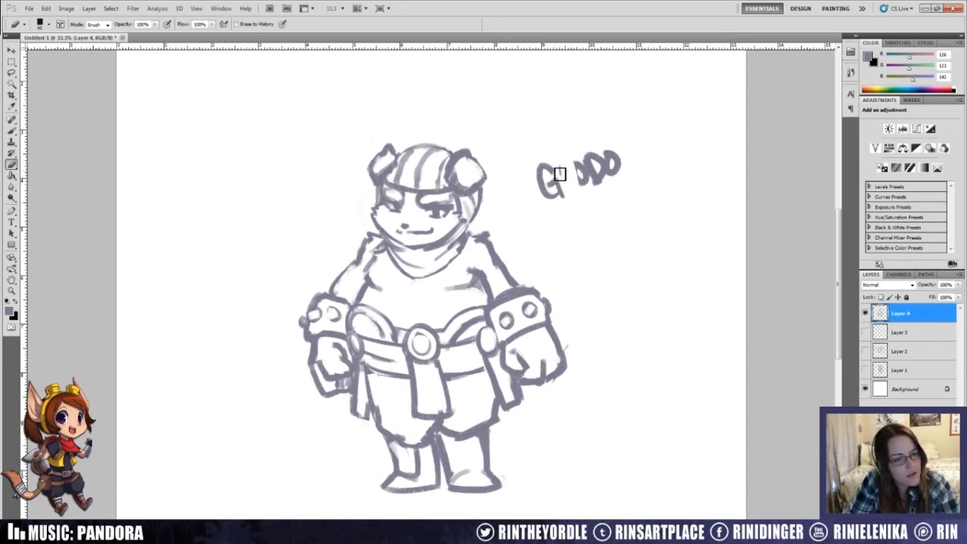
{"action": "mouse_move", "coordinate": [563, 168]}
{"action": "left_mouse_down"}
{"action": "mouse_move", "coordinate": [596, 196]}
{"action": "mouse_move", "coordinate": [605, 190]}
{"action": "mouse_move", "coordinate": [603, 160]}
{"action": "mouse_move", "coordinate": [627, 164]}
{"action": "left_mouse_up"}
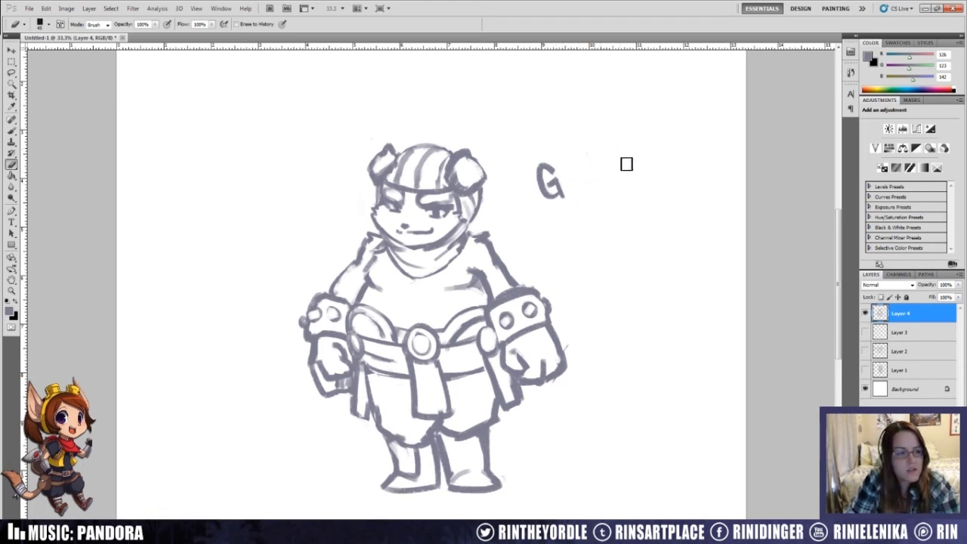
Step: Letter RODO again after the G with wider, cleaner spacing
{"action": "key", "text": "b"}
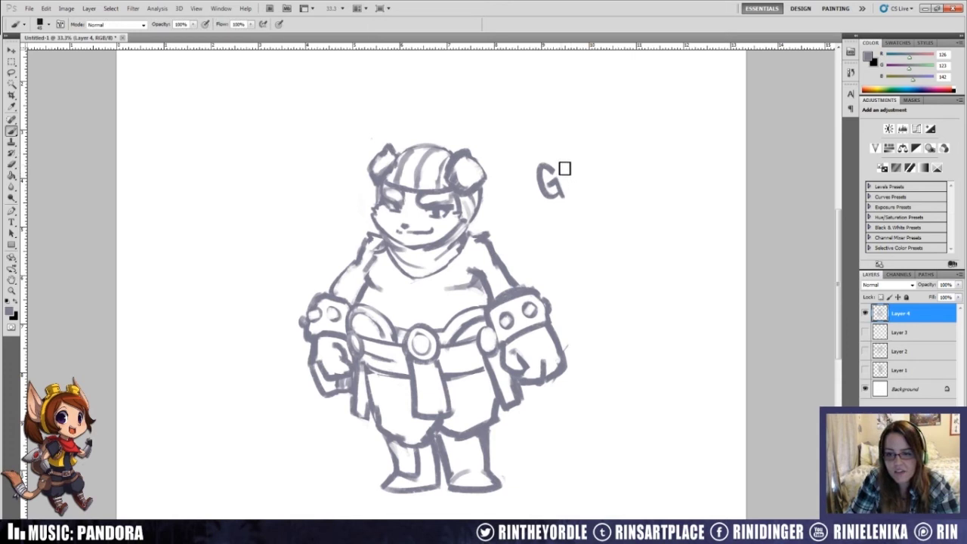
{"action": "left_click_drag", "start_coordinate": [570, 165], "coordinate": [587, 182]}
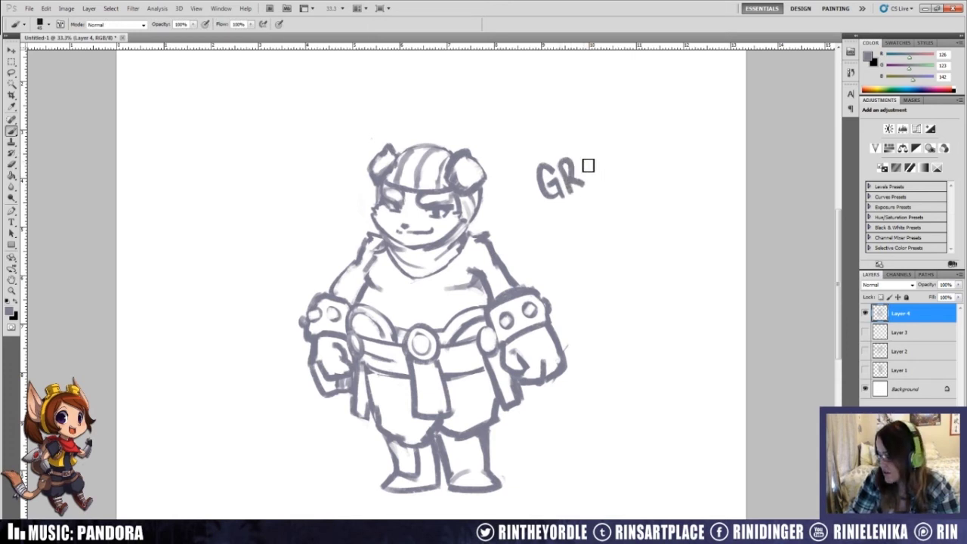
{"action": "key", "text": "e"}
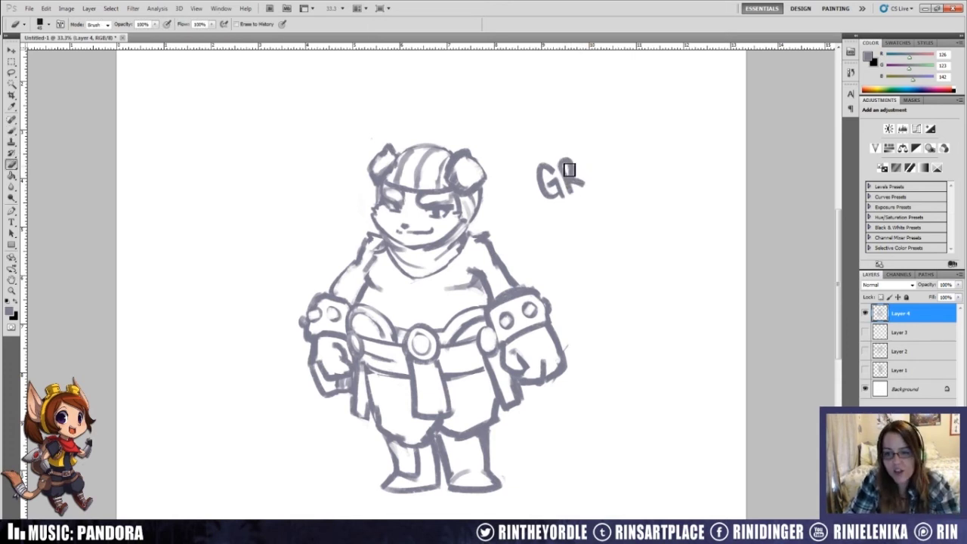
{"action": "key", "text": "b"}
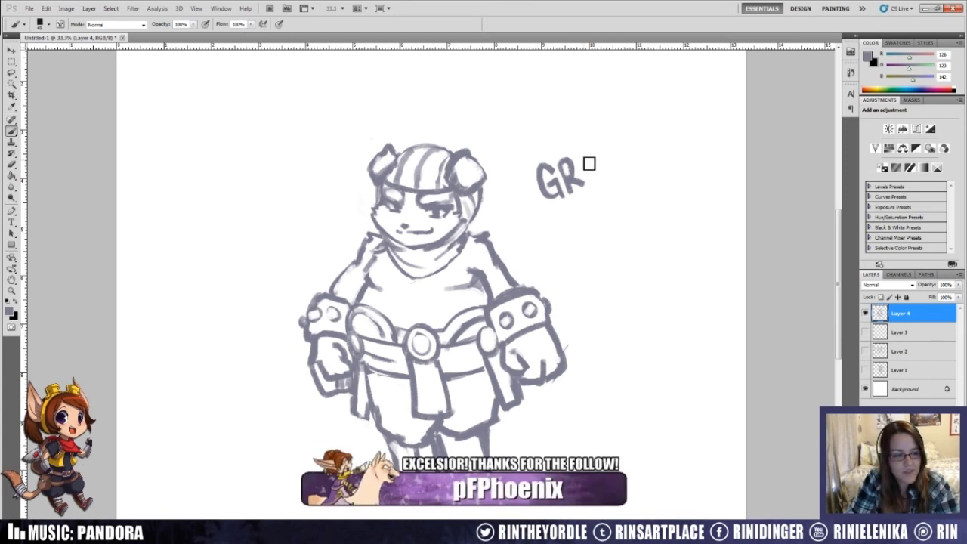
{"action": "mouse_move", "coordinate": [589, 164]}
{"action": "left_mouse_down"}
{"action": "mouse_move", "coordinate": [600, 158]}
{"action": "mouse_move", "coordinate": [598, 186]}
{"action": "left_mouse_up"}
{"action": "mouse_move", "coordinate": [609, 147]}
{"action": "left_mouse_down"}
{"action": "mouse_move", "coordinate": [611, 182]}
{"action": "mouse_move", "coordinate": [623, 151]}
{"action": "left_mouse_up"}
Step: Thin and smooth the right upper arm's outer line from the shoulder to the cuff
{"action": "key", "text": "e"}
{"action": "left_click_drag", "start_coordinate": [487, 245], "coordinate": [505, 269]}
{"action": "key", "text": "b"}
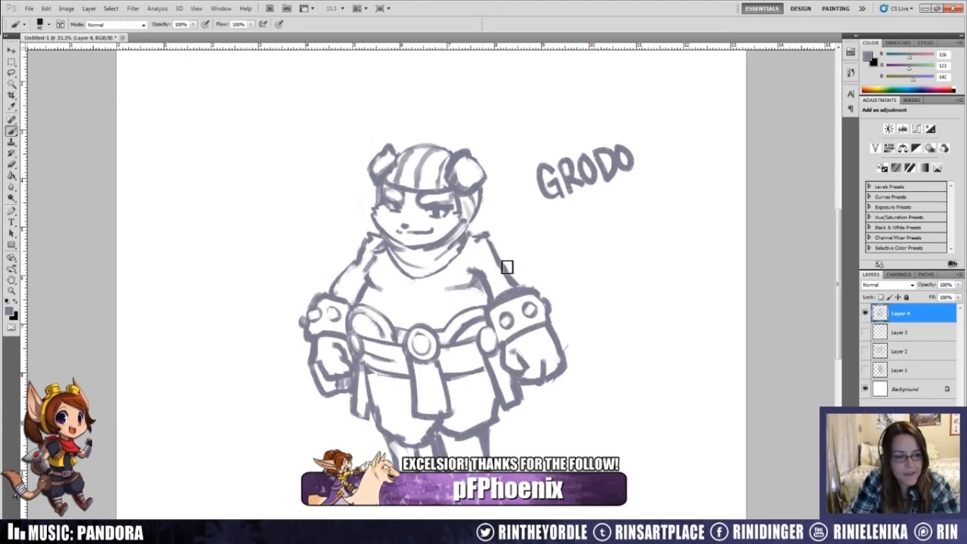
{"action": "key", "text": "e"}
{"action": "key", "text": "b"}
Step: Thin the right cuff's upper edge and clean up the lines around the fist below it
{"action": "key", "text": "e"}
{"action": "mouse_move", "coordinate": [526, 298]}
{"action": "left_mouse_down"}
{"action": "mouse_move", "coordinate": [499, 316]}
{"action": "mouse_move", "coordinate": [541, 300]}
{"action": "mouse_move", "coordinate": [548, 314]}
{"action": "left_mouse_up"}
{"action": "key", "text": "b"}
{"action": "key", "text": "e"}
{"action": "left_click_drag", "start_coordinate": [513, 347], "coordinate": [526, 342]}
{"action": "key", "text": "b"}
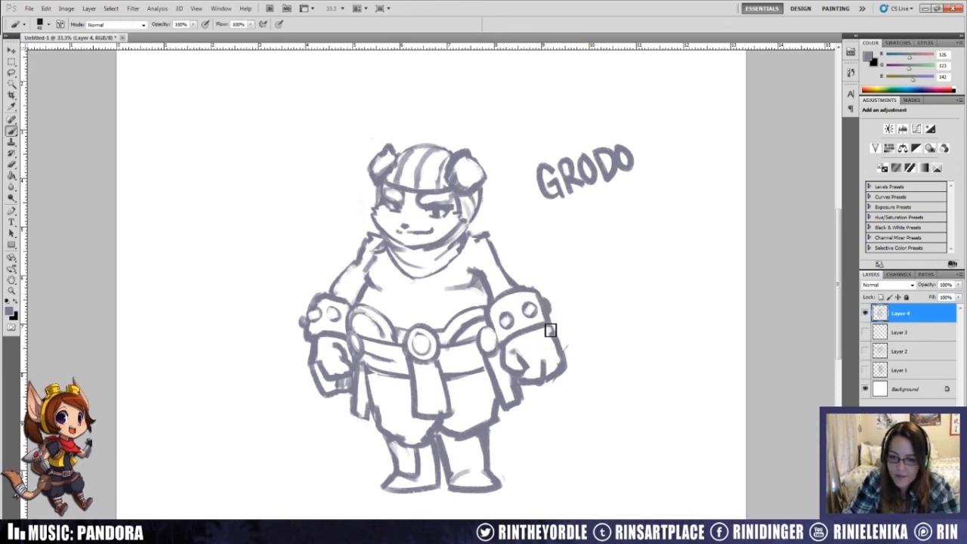
Step: Shape the protruding stud on the right cuff's outer edge and lighten its centre
{"action": "key", "text": "e"}
{"action": "left_click_drag", "start_coordinate": [549, 306], "coordinate": [546, 312]}
{"action": "key", "text": "b"}
Step: Tidy the left cuff's lower corner and thin its upper edge above the studs
{"action": "left_click_drag", "start_coordinate": [315, 337], "coordinate": [311, 342]}
{"action": "key", "text": "e"}
{"action": "left_click_drag", "start_coordinate": [325, 306], "coordinate": [347, 308]}
{"action": "key", "text": "b"}
Step: Redraw the left upper arm's outer line as a cleaner stroke running down to the cuff
{"action": "key", "text": "e"}
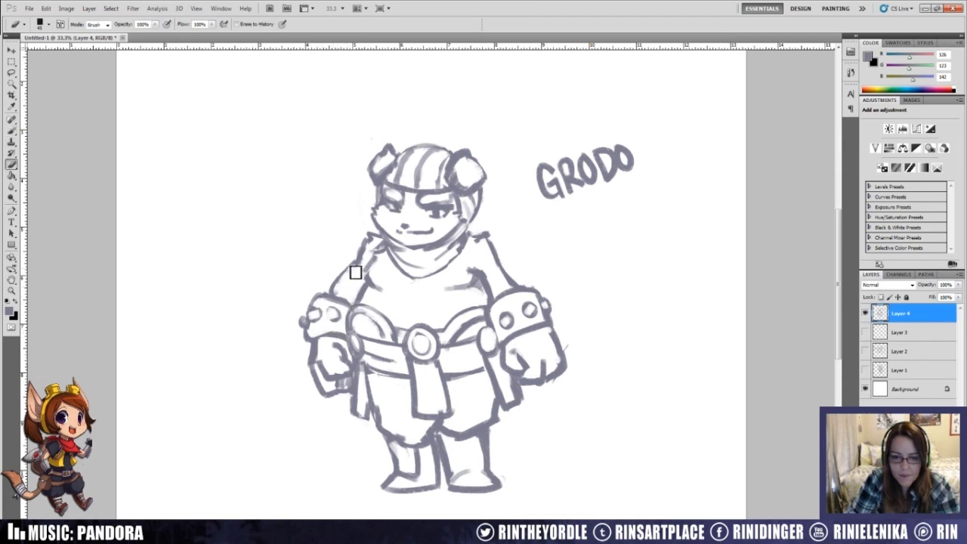
{"action": "key", "text": "b"}
{"action": "left_click_drag", "start_coordinate": [355, 269], "coordinate": [332, 291]}
{"action": "key", "text": "e"}
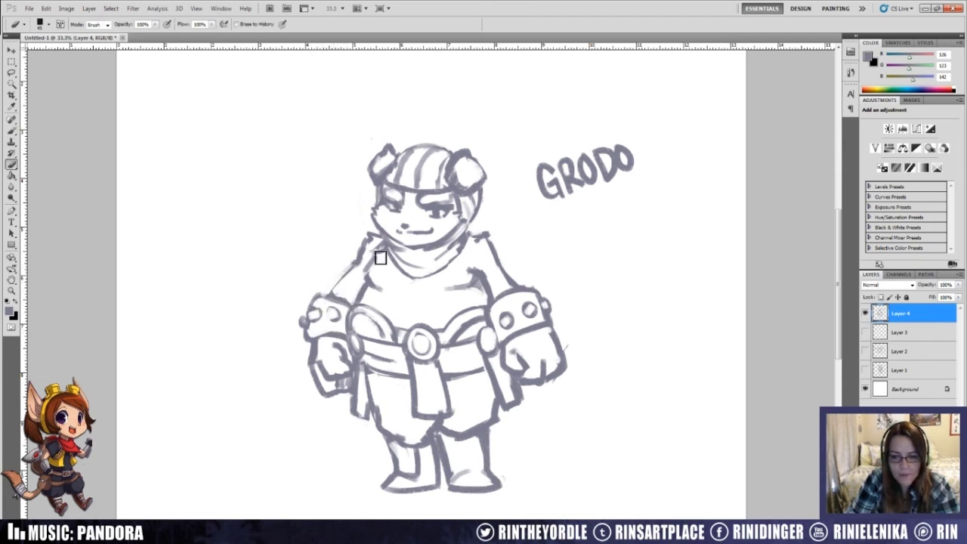
Step: Thin the lower edge of the right trouser leg and clean up its outline above the boot
{"action": "key", "text": "b"}
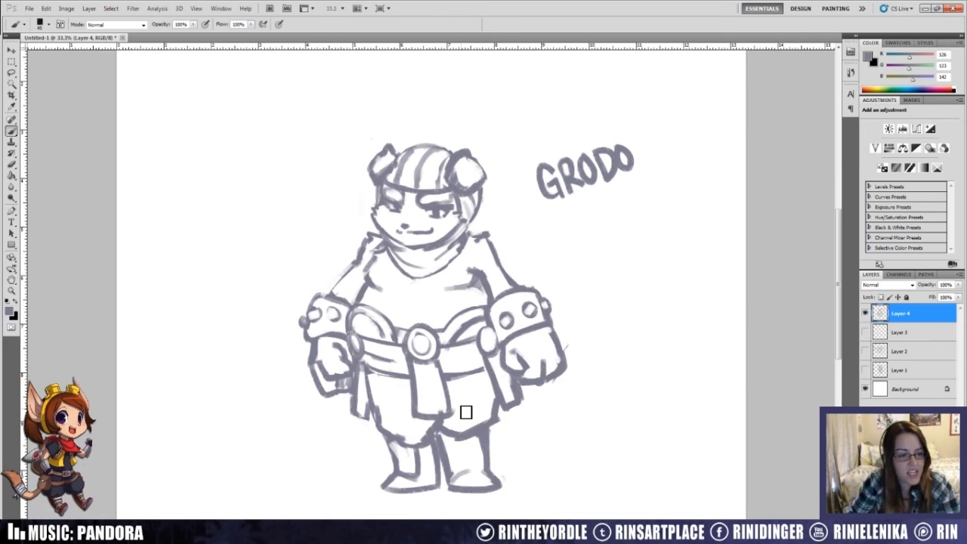
{"action": "key", "text": "e"}
{"action": "mouse_move", "coordinate": [454, 455]}
{"action": "left_mouse_down"}
{"action": "mouse_move", "coordinate": [465, 473]}
{"action": "mouse_move", "coordinate": [451, 428]}
{"action": "mouse_move", "coordinate": [477, 432]}
{"action": "mouse_move", "coordinate": [468, 434]}
{"action": "left_mouse_up"}
{"action": "key", "text": "b"}
{"action": "key", "text": "e"}
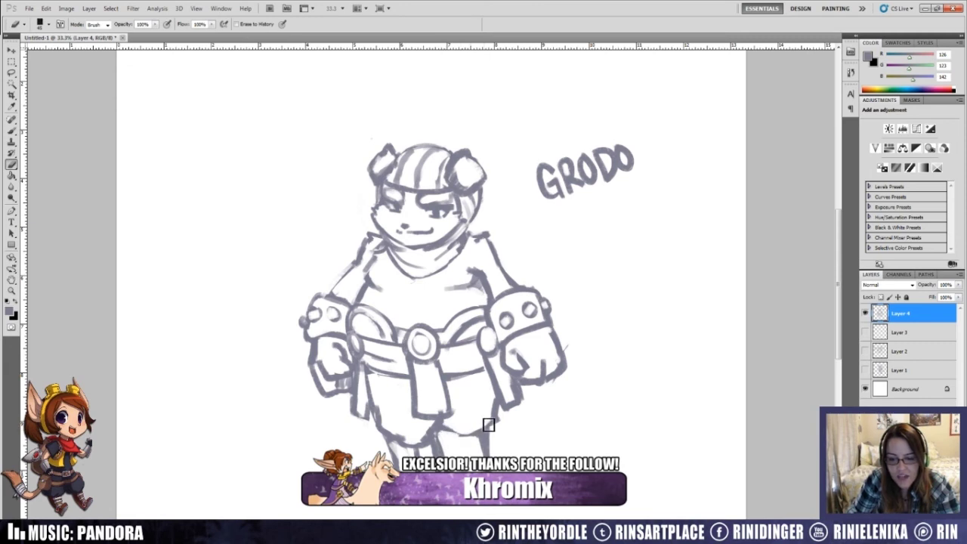
{"action": "key", "text": "b"}
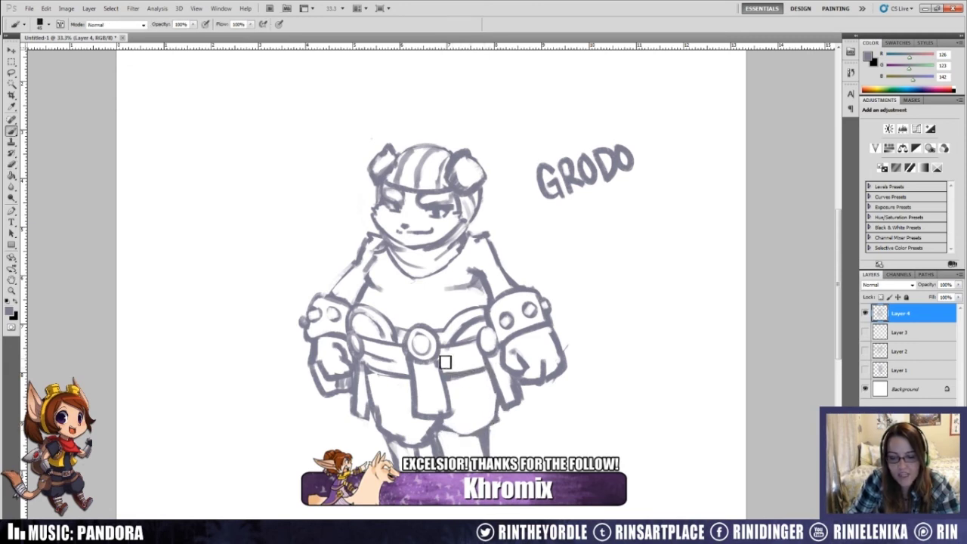
Step: Clean up the belt lines beside the central buckle and lighten the round stud at the belt's right end
{"action": "key", "text": "e"}
{"action": "mouse_move", "coordinate": [443, 364]}
{"action": "left_mouse_down"}
{"action": "mouse_move", "coordinate": [485, 355]}
{"action": "mouse_move", "coordinate": [453, 364]}
{"action": "left_mouse_up"}
{"action": "key", "text": "b"}
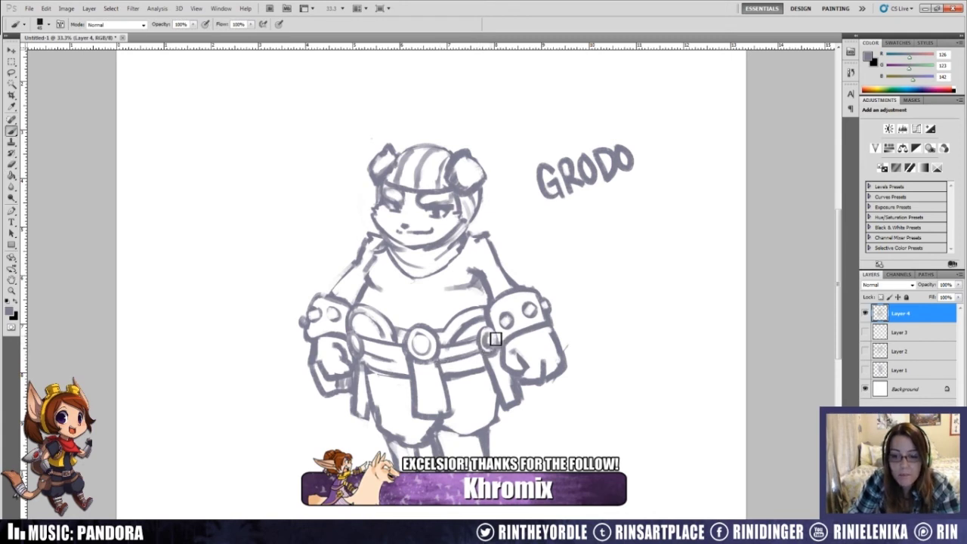
{"action": "key", "text": "e"}
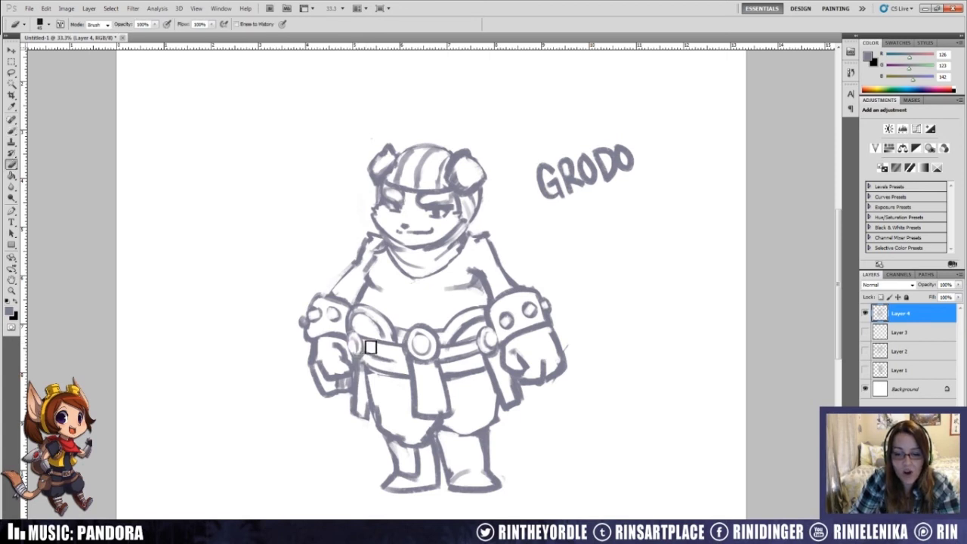
Step: Reshape the left trouser leg's hem into a flatter, cleaner edge above the boot
{"action": "mouse_move", "coordinate": [385, 406]}
{"action": "left_mouse_down"}
{"action": "mouse_move", "coordinate": [384, 431]}
{"action": "mouse_move", "coordinate": [410, 439]}
{"action": "mouse_move", "coordinate": [381, 436]}
{"action": "mouse_move", "coordinate": [413, 440]}
{"action": "mouse_move", "coordinate": [411, 449]}
{"action": "mouse_move", "coordinate": [458, 433]}
{"action": "left_mouse_up"}
{"action": "key", "text": "b"}
{"action": "key", "text": "e"}
{"action": "key", "text": "b"}
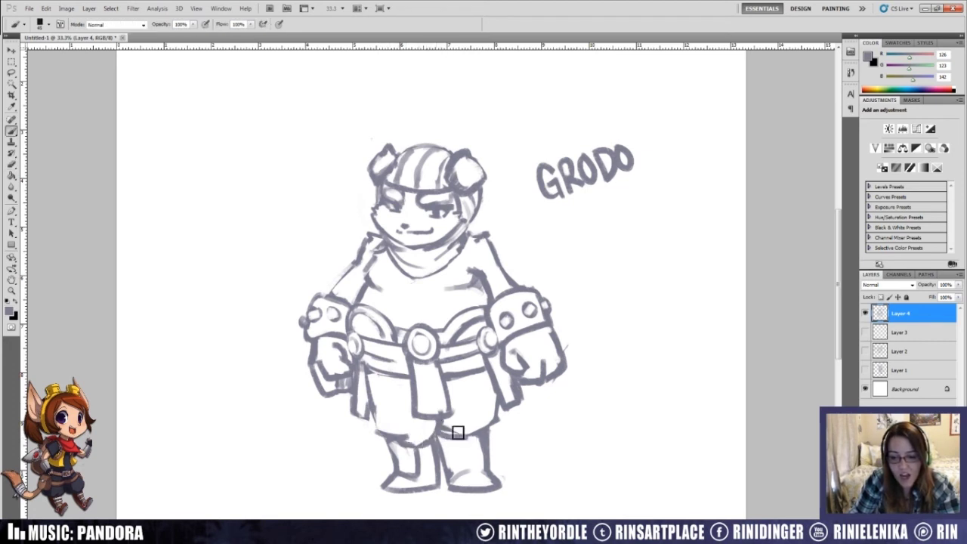
Step: Redraw the right trouser leg's hem as a baggy edge gathered above the boot
{"action": "key", "text": "e"}
{"action": "mouse_move", "coordinate": [491, 436]}
{"action": "left_mouse_down"}
{"action": "mouse_move", "coordinate": [491, 426]}
{"action": "mouse_move", "coordinate": [490, 435]}
{"action": "mouse_move", "coordinate": [445, 439]}
{"action": "left_mouse_up"}
{"action": "key", "text": "b"}
{"action": "key", "text": "e"}
{"action": "key", "text": "b"}
{"action": "key", "text": "e"}
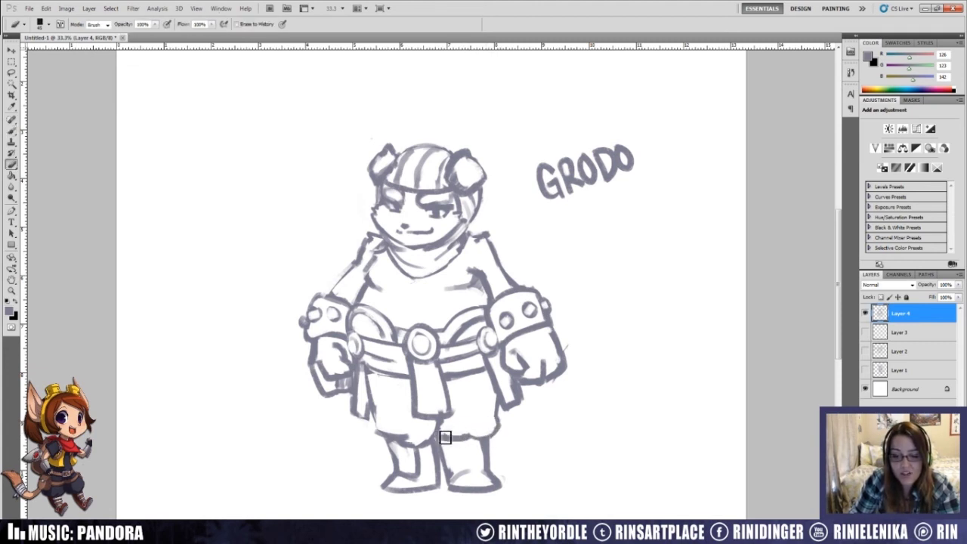
Step: Thin the right edge of the cloth panel hanging from the buckle and tidy its top below the belt
{"action": "left_click_drag", "start_coordinate": [441, 371], "coordinate": [448, 416]}
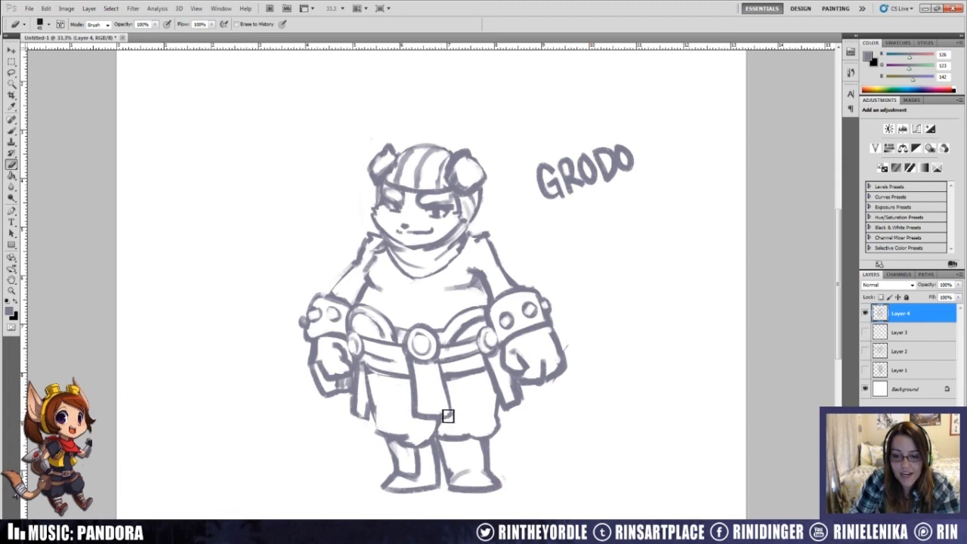
{"action": "key", "text": "b"}
{"action": "left_click_drag", "start_coordinate": [415, 362], "coordinate": [434, 363]}
{"action": "key", "text": "e"}
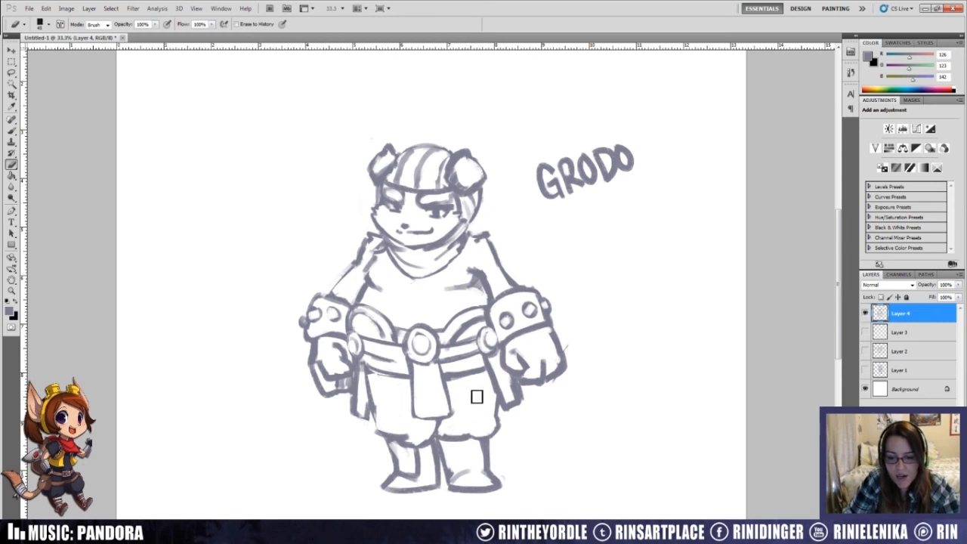
Step: Shade the studs on the left cuff with gray, leaving small highlights
{"action": "key", "text": "b"}
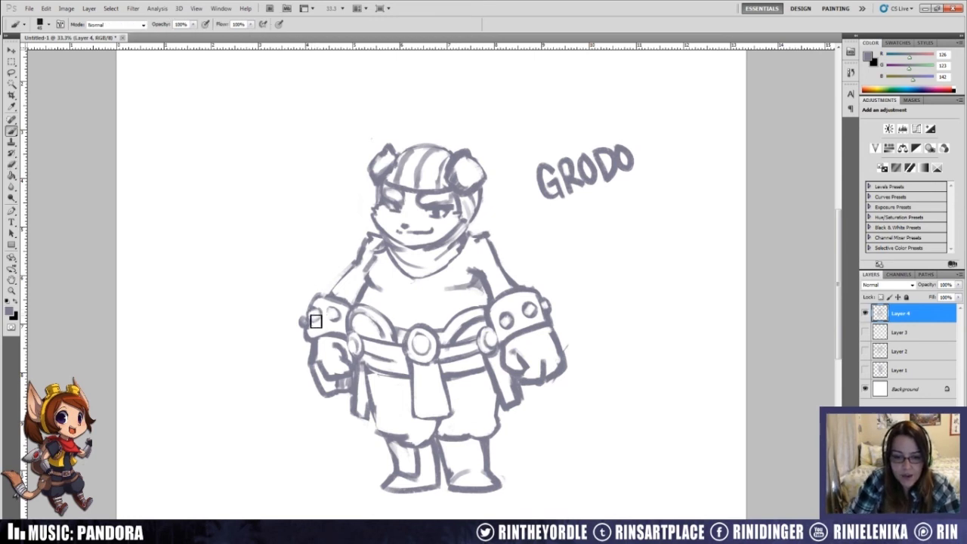
{"action": "key", "text": "e"}
{"action": "key", "text": "b"}
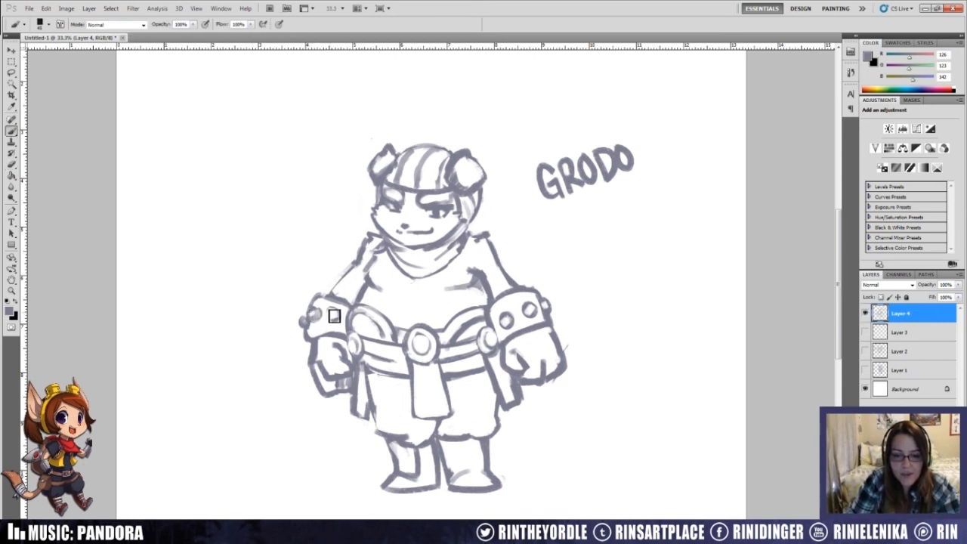
{"action": "key", "text": "e"}
{"action": "key", "text": "b"}
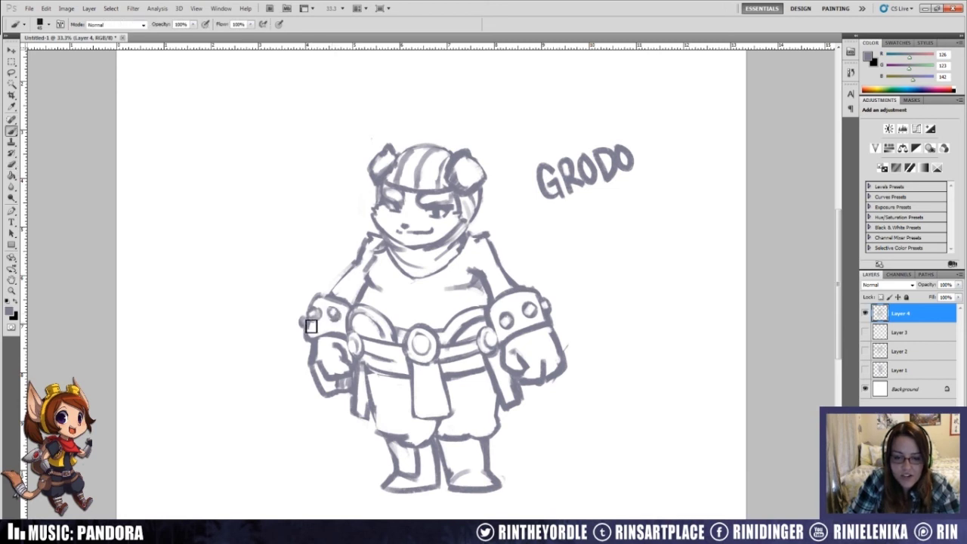
{"action": "key", "text": "e"}
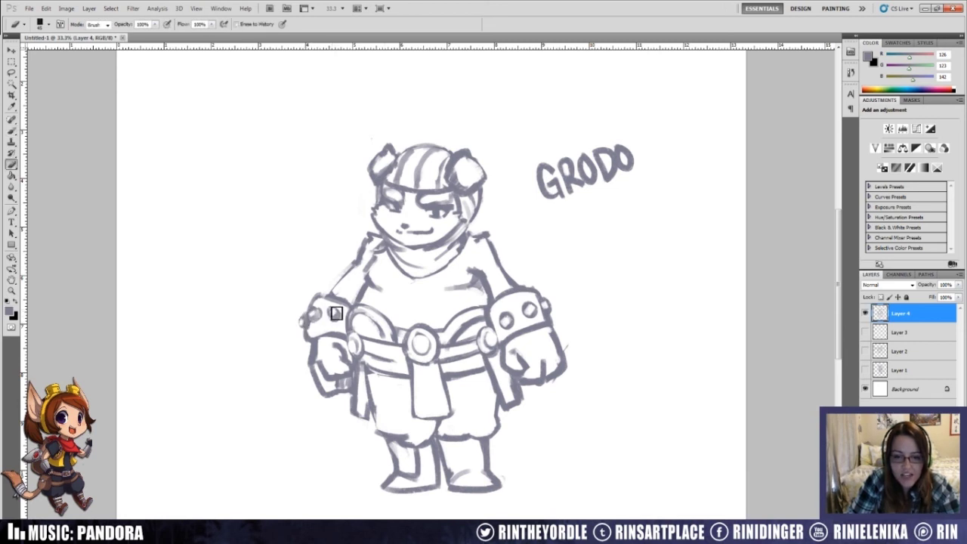
{"action": "key", "text": "b"}
{"action": "key", "text": "e"}
{"action": "key", "text": "b"}
{"action": "key", "text": "e"}
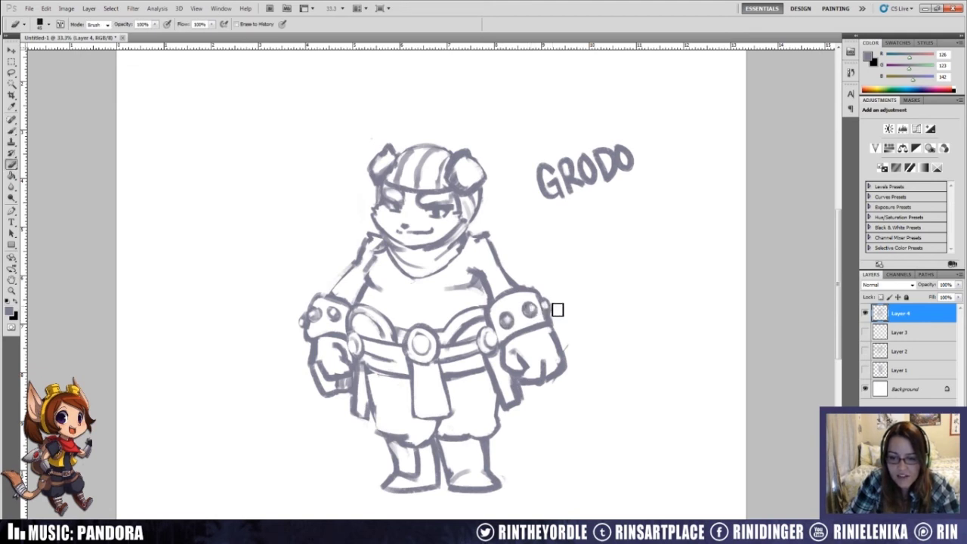
Step: Shade the studs on the right cuff with gray to match those on the left cuff
{"action": "key", "text": "b"}
{"action": "key", "text": "e"}
{"action": "key", "text": "b"}
{"action": "key", "text": "e"}
{"action": "key", "text": "b"}
{"action": "key", "text": "e"}
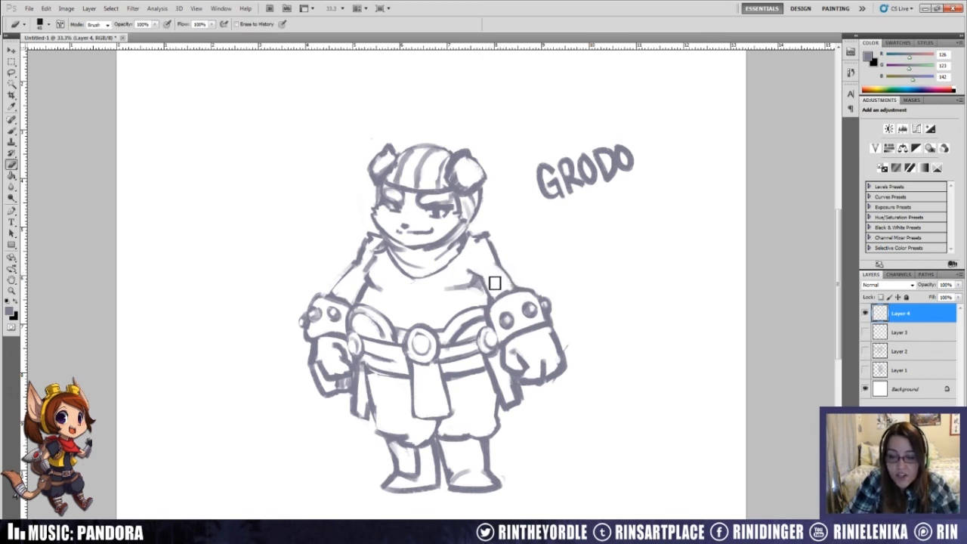
Step: Thin the line at the right armpit and clean up the right fist's outer outline and knuckles
{"action": "key", "text": "b"}
{"action": "key", "text": "e"}
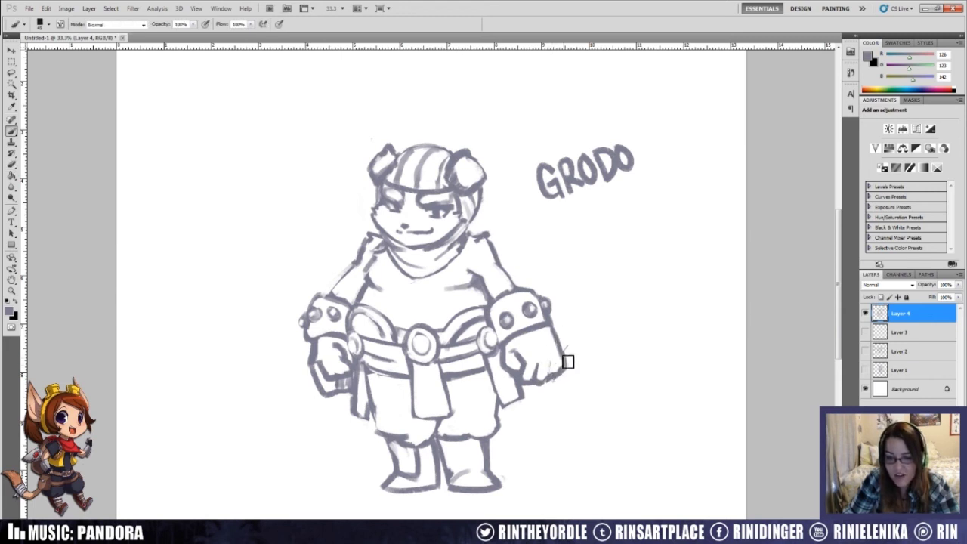
{"action": "key", "text": "b"}
{"action": "key", "text": "e"}
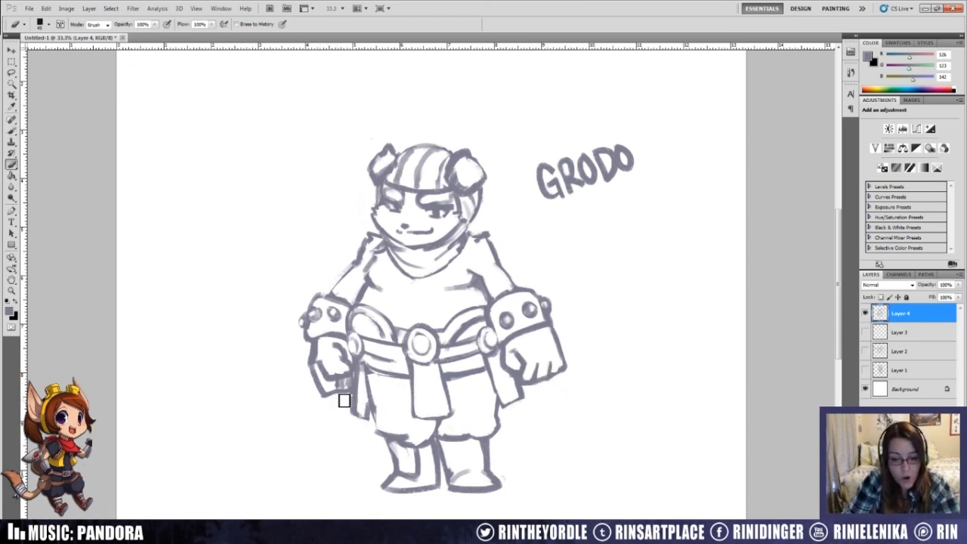
Step: Slim down the left fist's outline and refine the fingers and the shading beside it
{"action": "key", "text": "b"}
{"action": "key", "text": "e"}
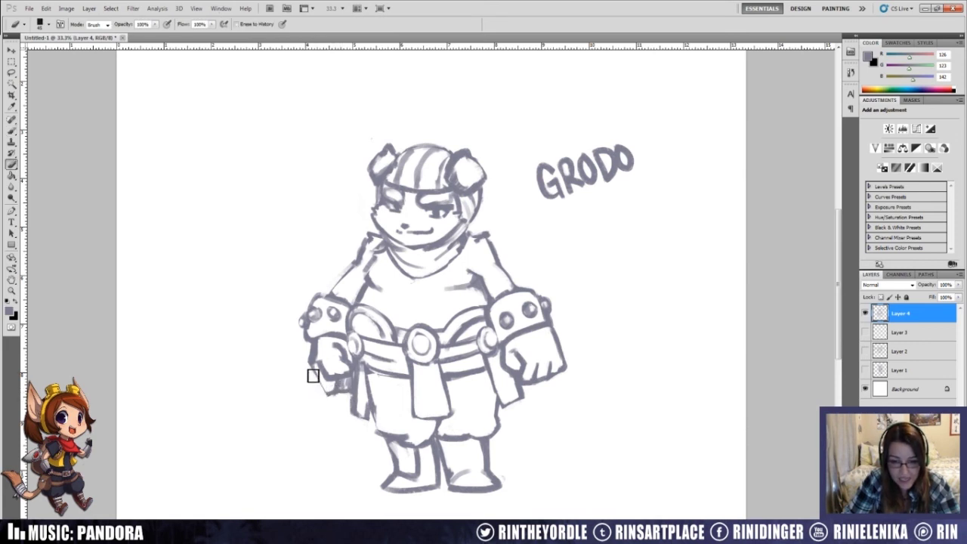
{"action": "mouse_move", "coordinate": [313, 346]}
{"action": "left_mouse_down"}
{"action": "mouse_move", "coordinate": [334, 376]}
{"action": "mouse_move", "coordinate": [356, 370]}
{"action": "mouse_move", "coordinate": [337, 366]}
{"action": "mouse_move", "coordinate": [350, 370]}
{"action": "mouse_move", "coordinate": [335, 348]}
{"action": "mouse_move", "coordinate": [345, 365]}
{"action": "mouse_move", "coordinate": [331, 362]}
{"action": "mouse_move", "coordinate": [357, 374]}
{"action": "mouse_move", "coordinate": [331, 364]}
{"action": "mouse_move", "coordinate": [356, 372]}
{"action": "mouse_move", "coordinate": [349, 348]}
{"action": "mouse_move", "coordinate": [351, 358]}
{"action": "mouse_move", "coordinate": [339, 349]}
{"action": "mouse_move", "coordinate": [364, 340]}
{"action": "mouse_move", "coordinate": [362, 356]}
{"action": "mouse_move", "coordinate": [359, 331]}
{"action": "mouse_move", "coordinate": [380, 322]}
{"action": "left_mouse_up"}
{"action": "key", "text": "b"}
{"action": "key", "text": "e"}
{"action": "key", "text": "b"}
{"action": "key", "text": "e"}
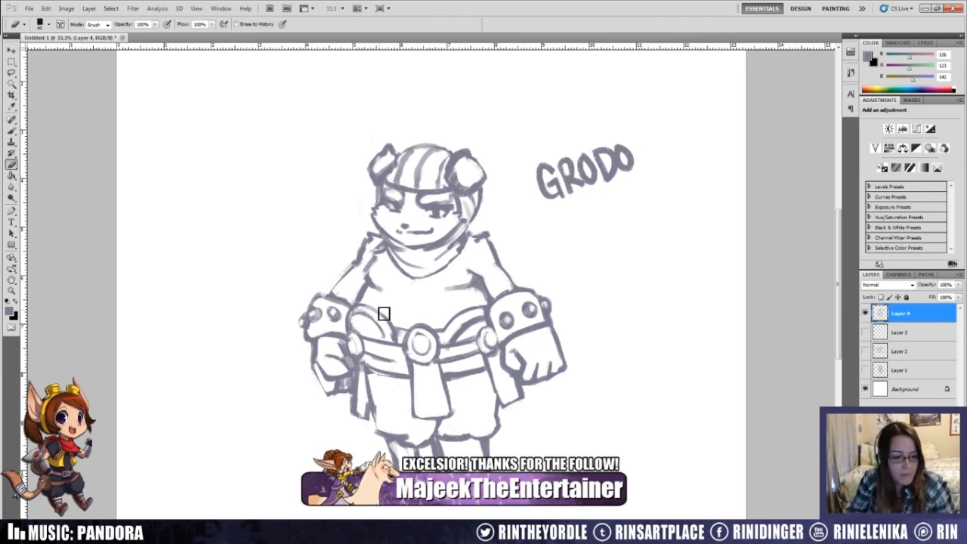
Step: Clean up the lines of both arms where they run into the cuffs
{"action": "key", "text": "b"}
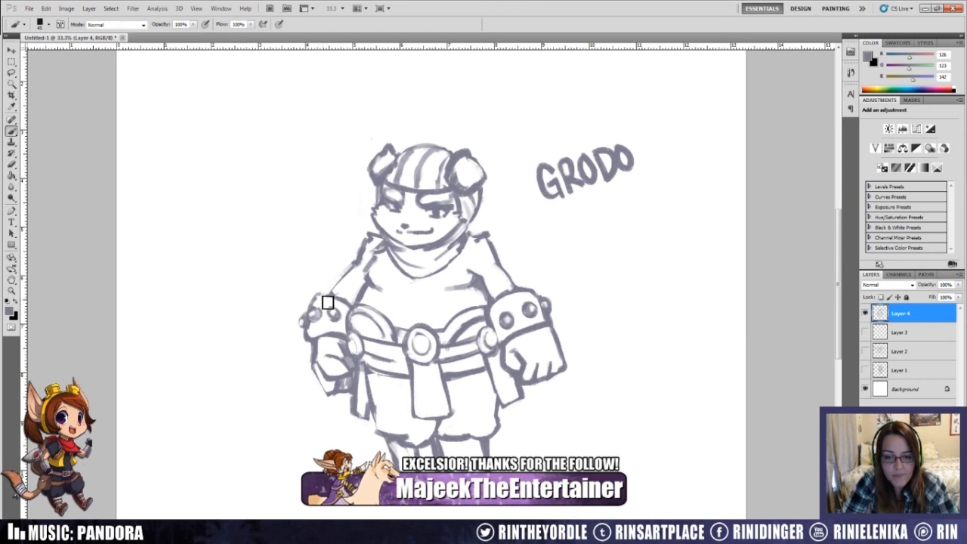
{"action": "key", "text": "e"}
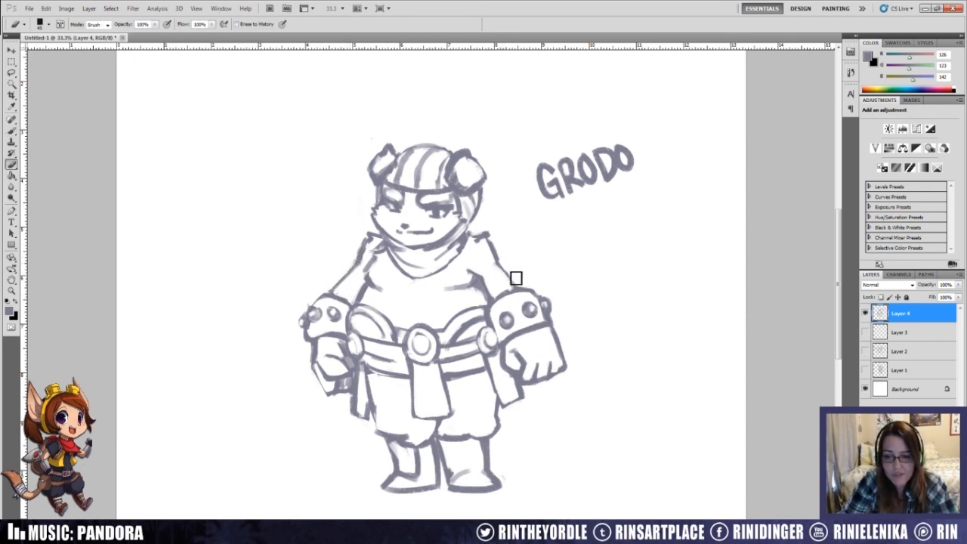
{"action": "key", "text": "b"}
{"action": "key", "text": "e"}
{"action": "key", "text": "b"}
{"action": "key", "text": "e"}
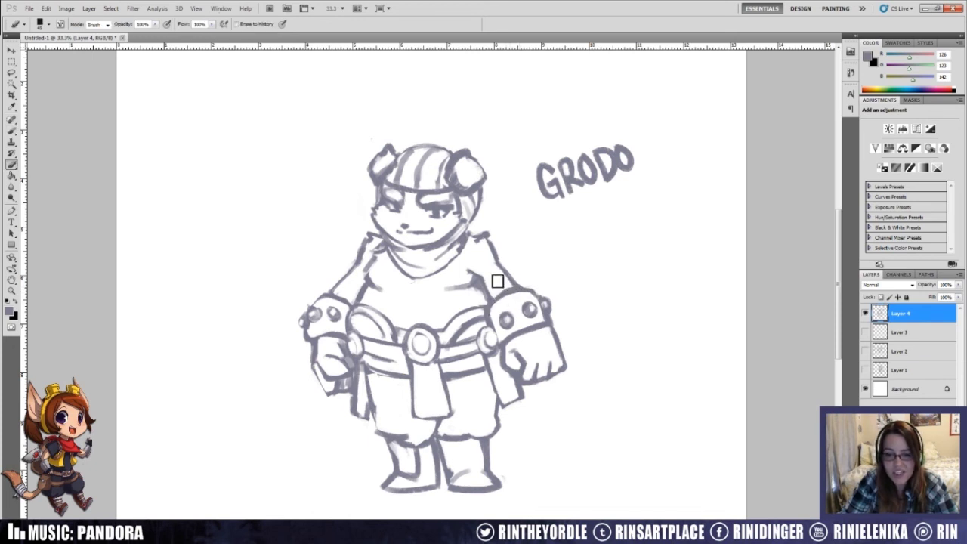
{"action": "key", "text": "b"}
{"action": "key", "text": "e"}
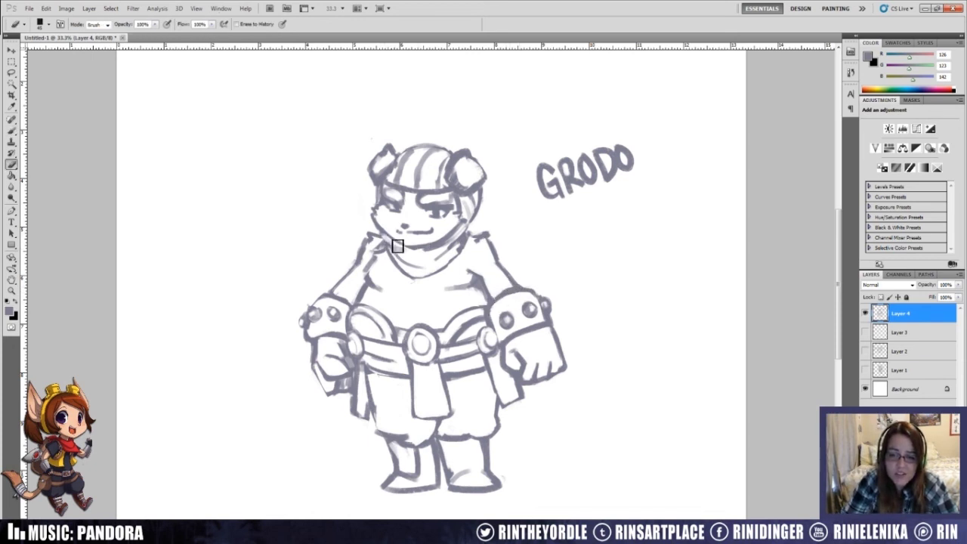
Step: Refine the scarf's left side where it meets the jaw and shoulder
{"action": "key", "text": "b"}
{"action": "key", "text": "e"}
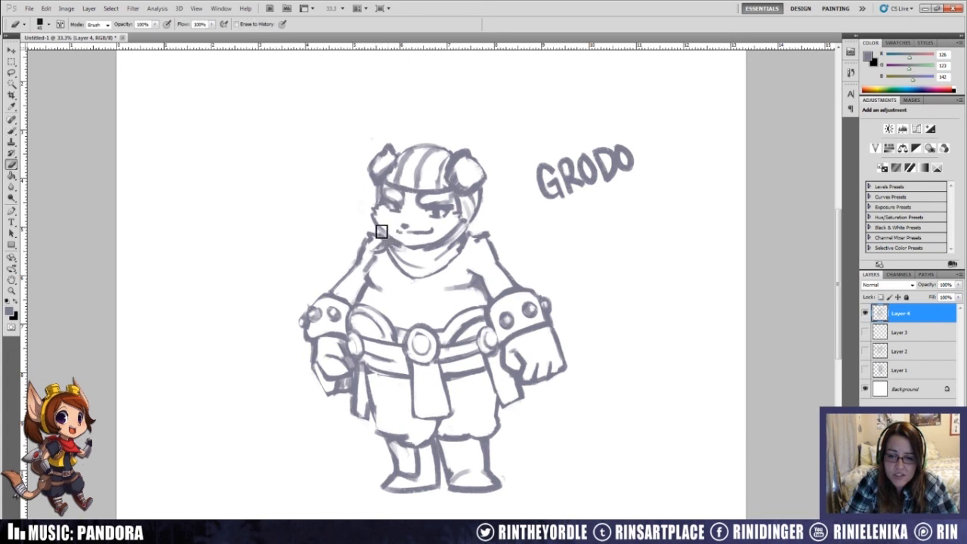
{"action": "key", "text": "b"}
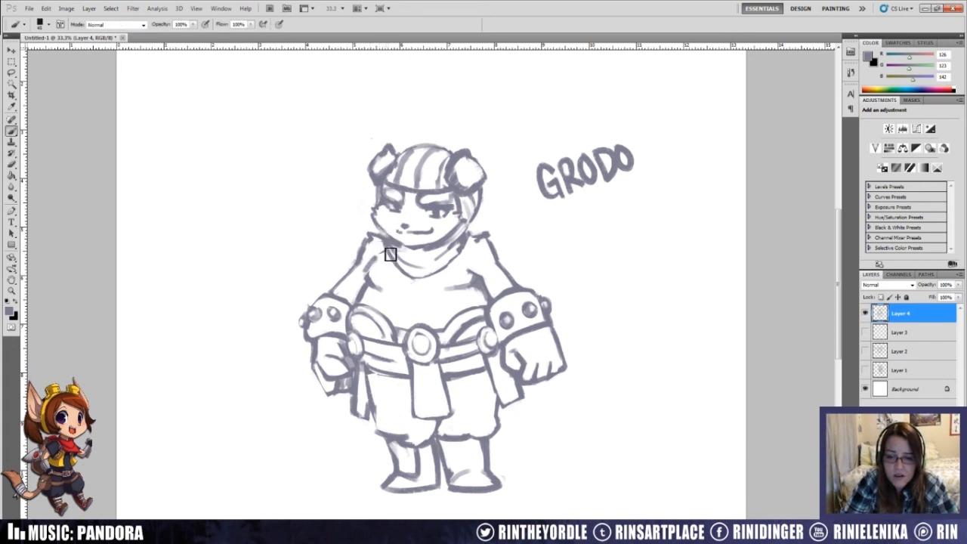
{"action": "key", "text": "e"}
{"action": "key", "text": "b"}
{"action": "key", "text": "e"}
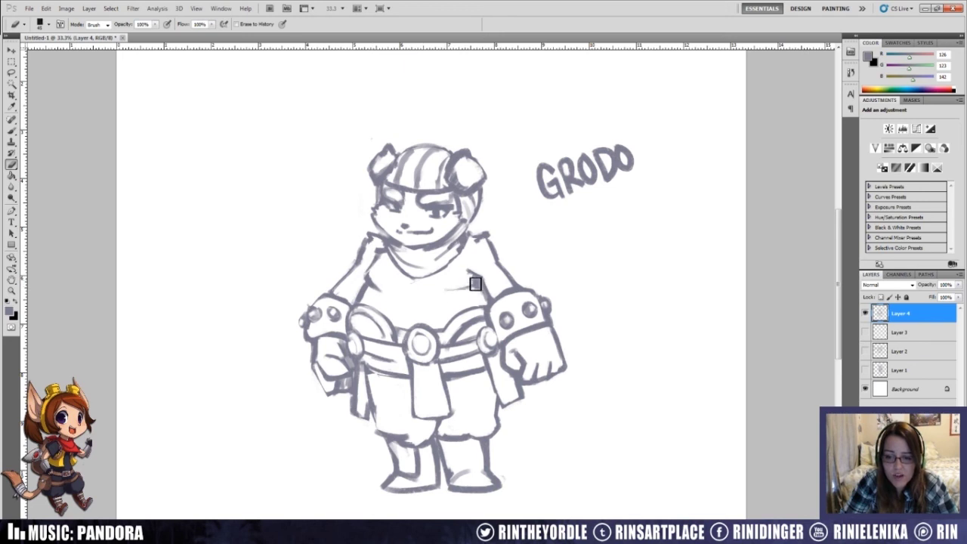
Step: Thin the chest fold beside the right armpit into a lighter, cleaner line
{"action": "key", "text": "b"}
{"action": "key", "text": "e"}
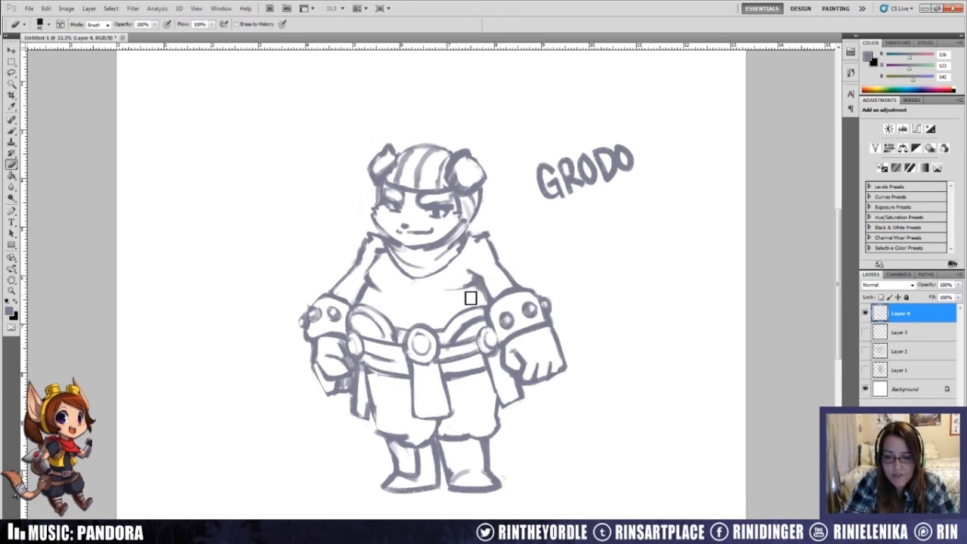
{"action": "key", "text": "b"}
{"action": "key", "text": "e"}
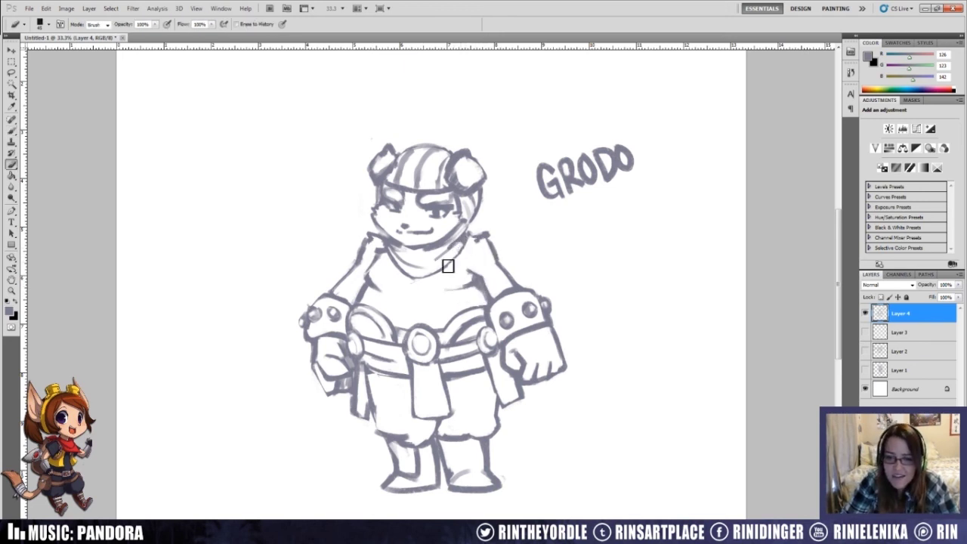
Step: Tidy the scarf's right end between the jaw and shoulder using a smaller brush
{"action": "key", "text": "b"}
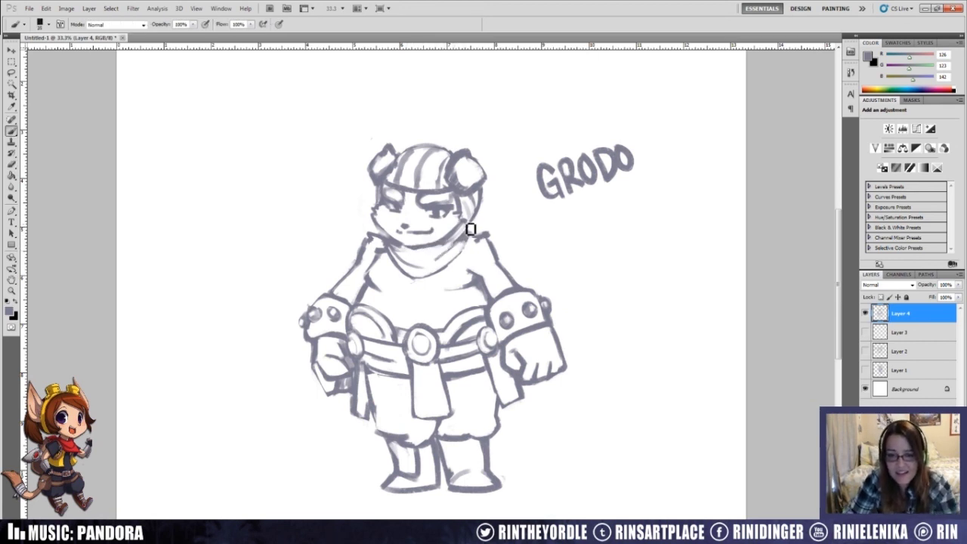
{"action": "key", "text": "e"}
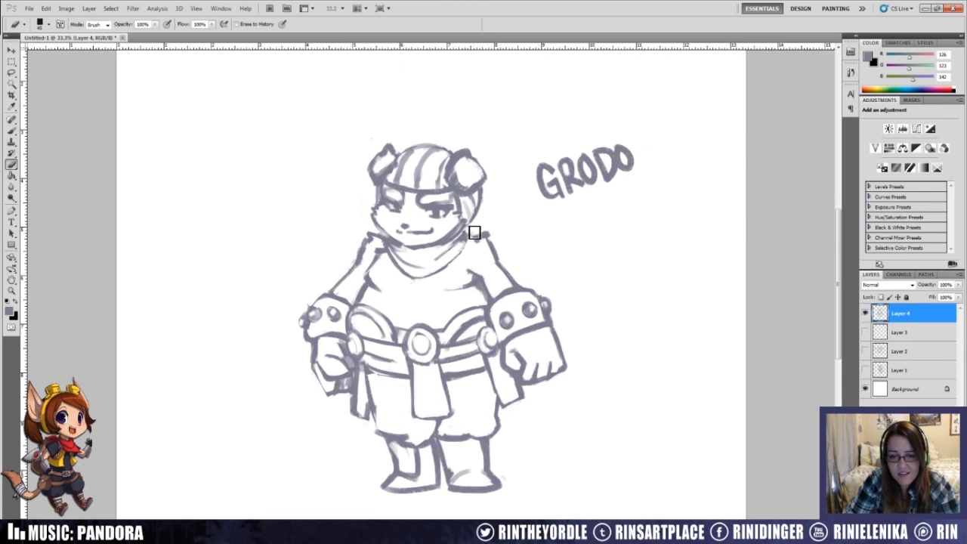
{"action": "key", "text": "b"}
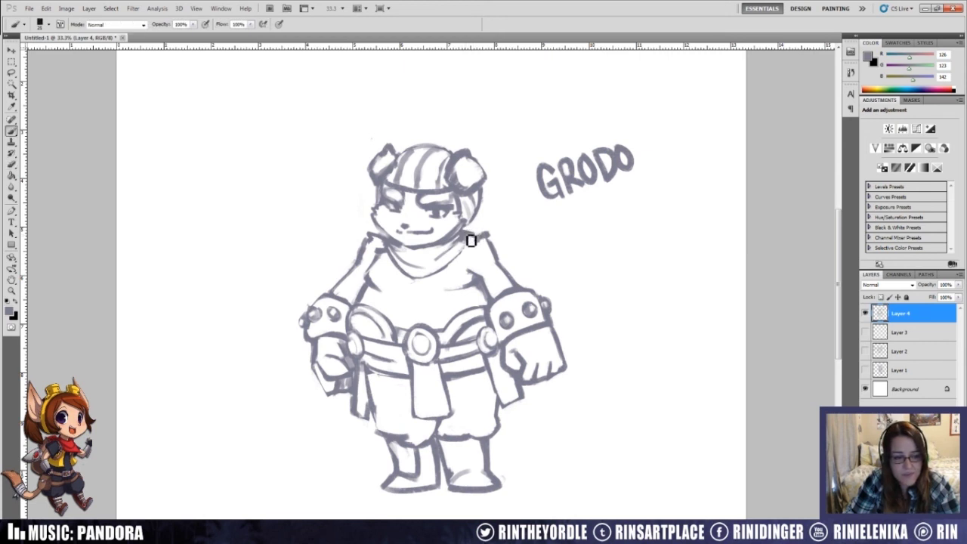
{"action": "key", "text": "e"}
Step: Tidy the scarf's right end and draw a short hanging strap on the scarf below the chin
{"action": "key", "text": "b"}
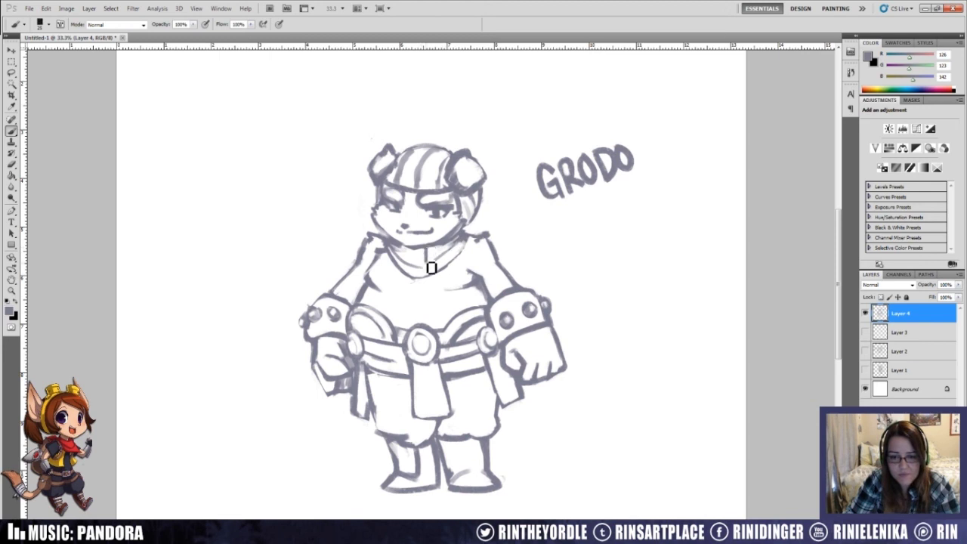
{"action": "key", "text": "e"}
{"action": "key", "text": "b"}
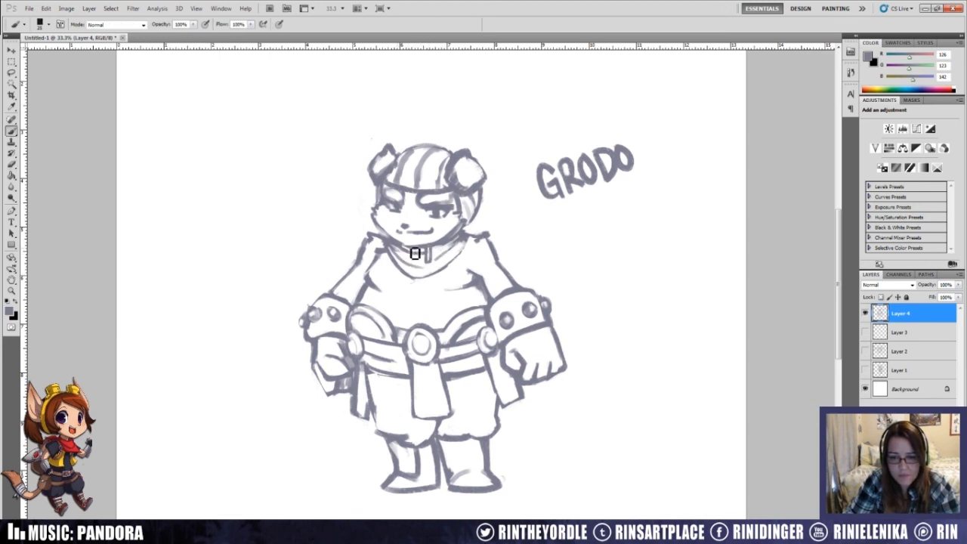
Step: Draw a small round clasp on the scarf under the chin, beside the strap, and clean up its edges
{"action": "key", "text": "e"}
{"action": "key", "text": "b"}
{"action": "key", "text": "e"}
{"action": "key", "text": "b"}
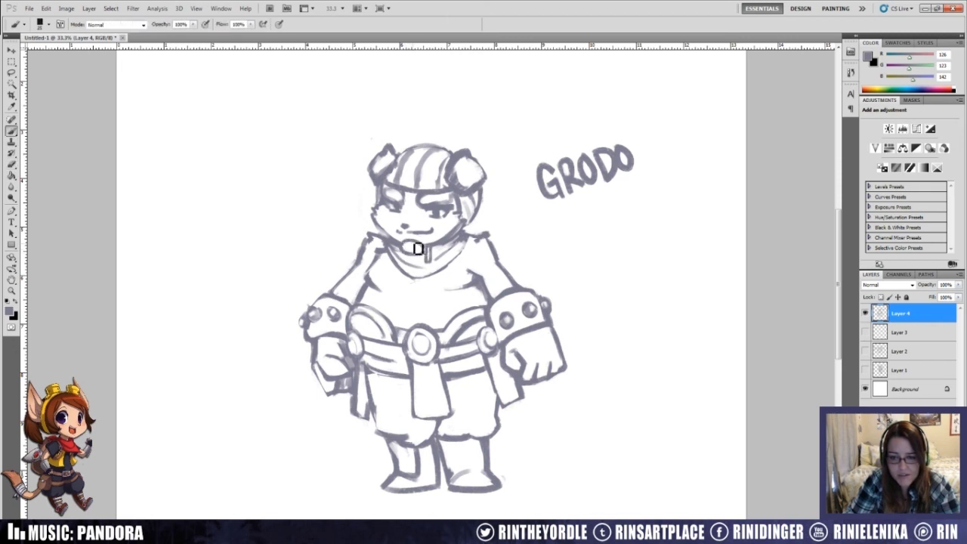
{"action": "key", "text": "e"}
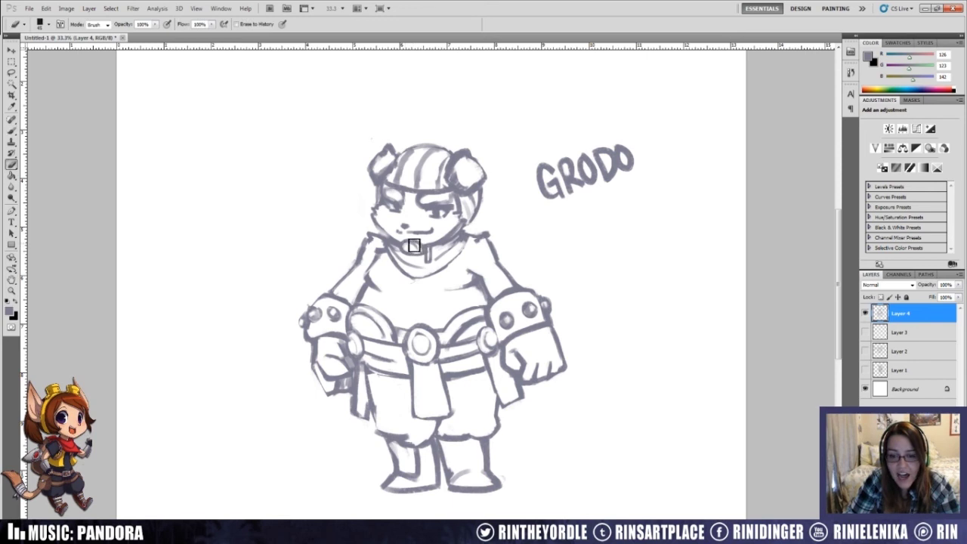
{"action": "key", "text": "b"}
{"action": "key", "text": "e"}
{"action": "key", "text": "b"}
Step: Redraw the lower outlines and hems of both trouser legs as smoother, rounded curves
{"action": "key", "text": "e"}
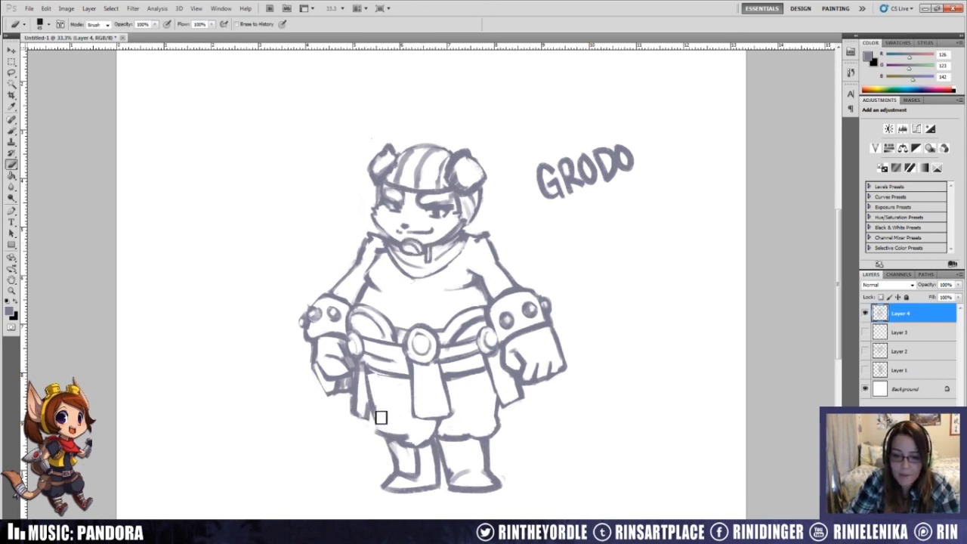
{"action": "key", "text": "b"}
{"action": "key", "text": "e"}
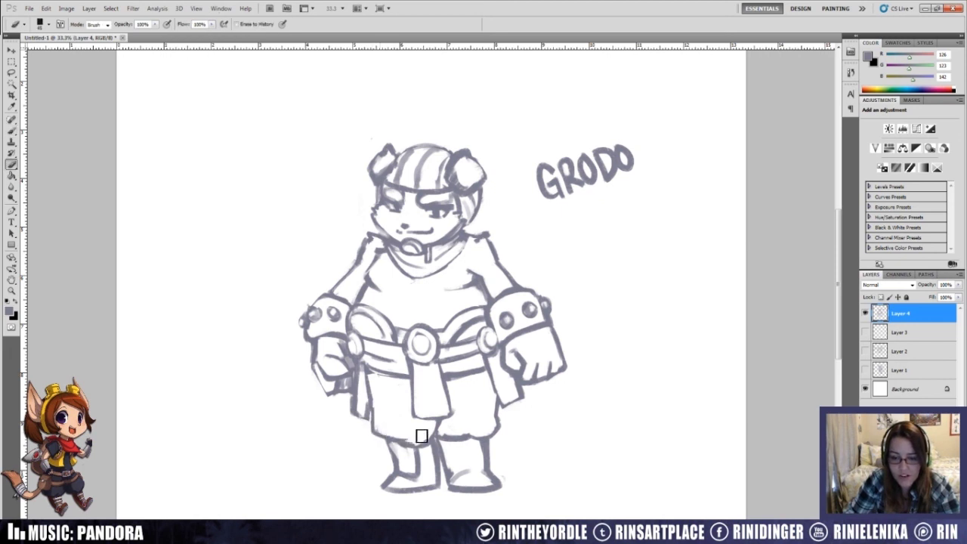
{"action": "key", "text": "b"}
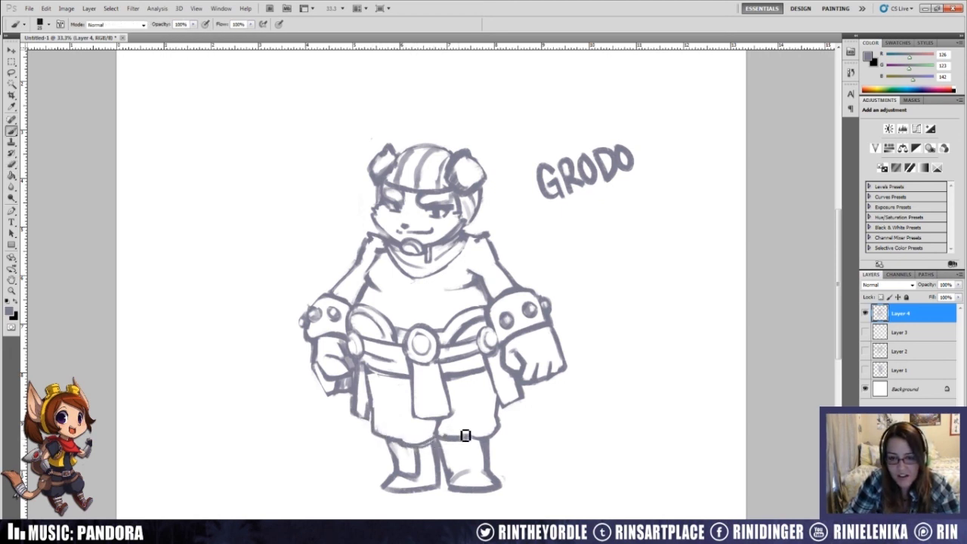
{"action": "key", "text": "e"}
Step: Add light fabric folds to the trousers below the belt and tidy the edge of the right hanging cloth
{"action": "key", "text": "b"}
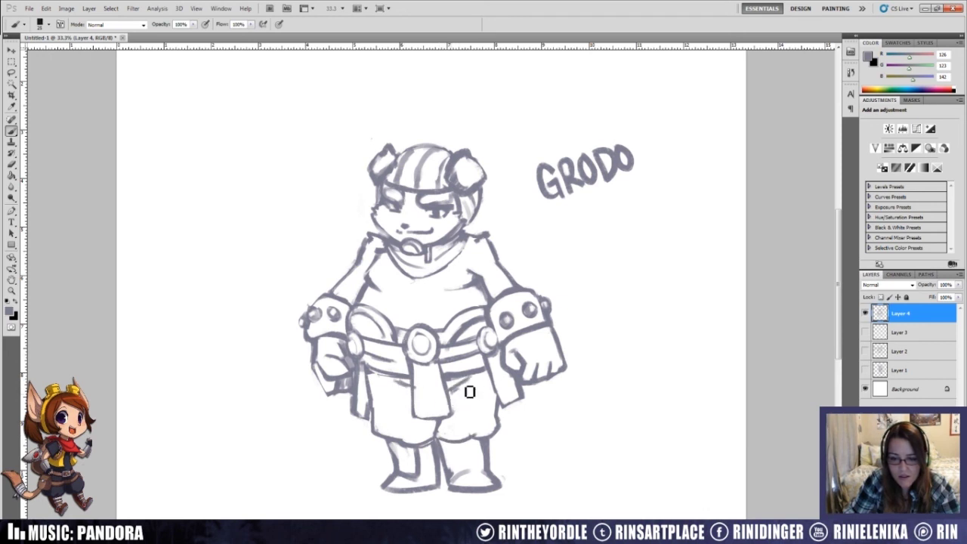
{"action": "key", "text": "e"}
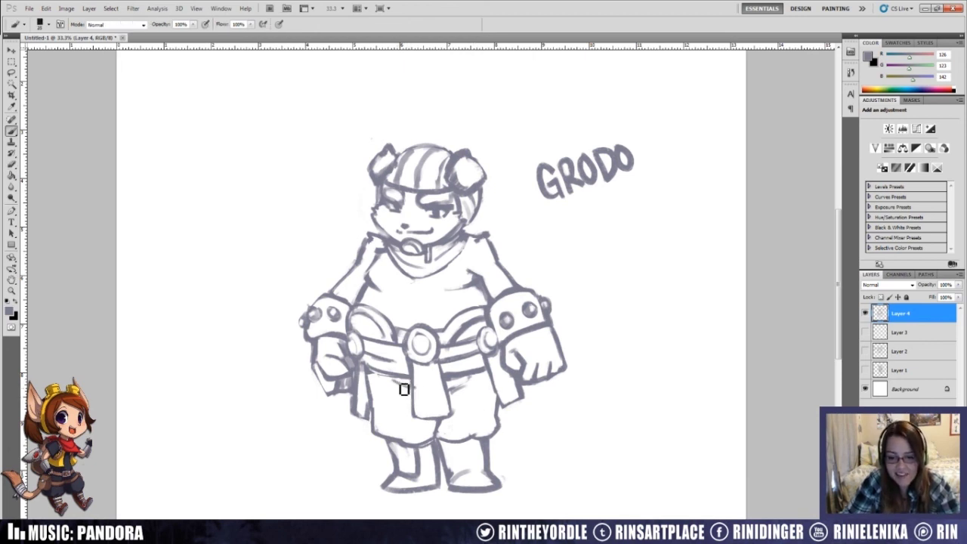
{"action": "key", "text": "b"}
{"action": "key", "text": "e"}
{"action": "key", "text": "b"}
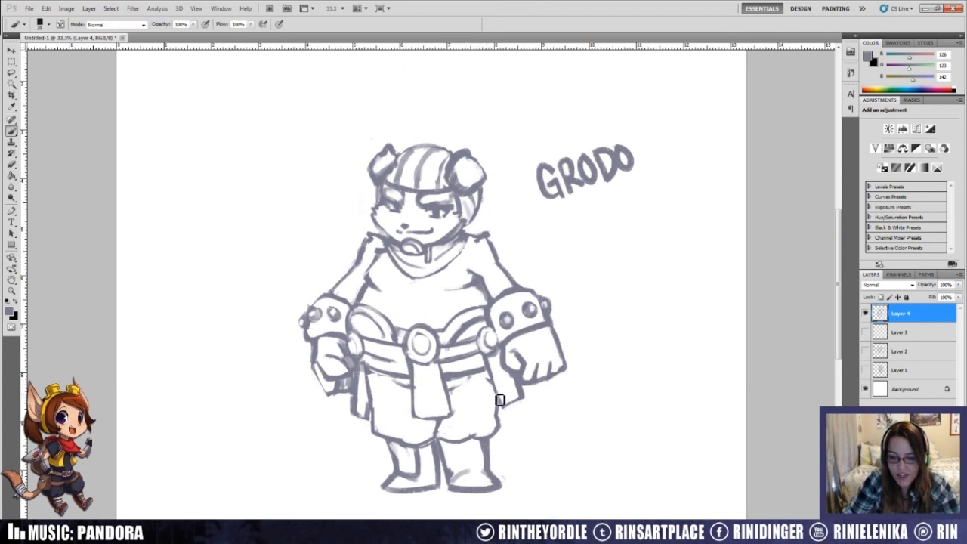
Step: Refine the right boot with a vertical shin line and a rounded toe cap, cleaning up its outline
{"action": "key", "text": "e"}
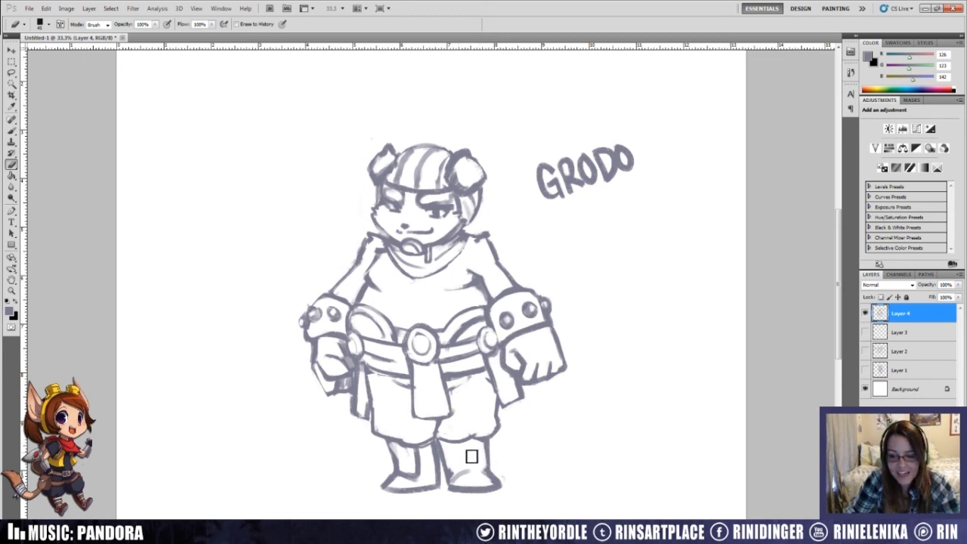
{"action": "key", "text": "b"}
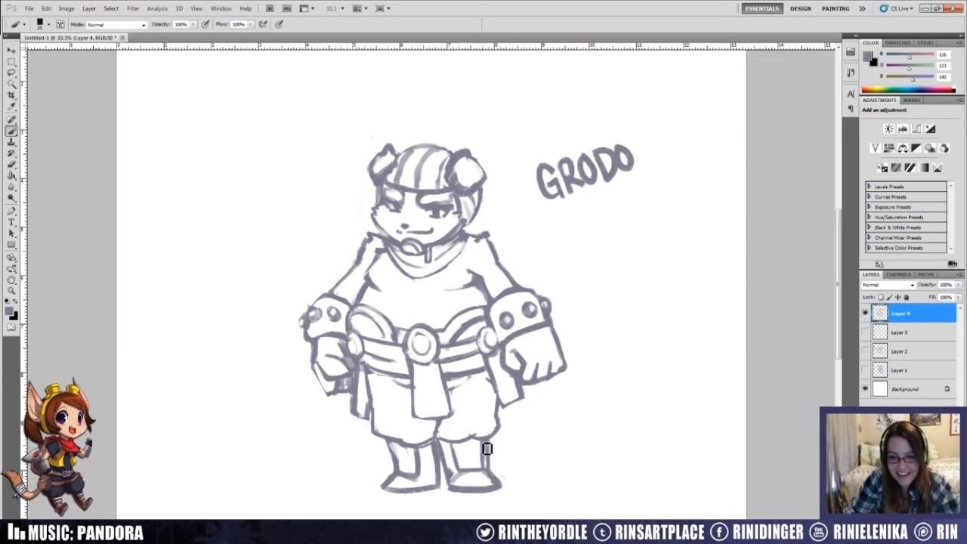
{"action": "key", "text": "e"}
{"action": "key", "text": "b"}
{"action": "key", "text": "e"}
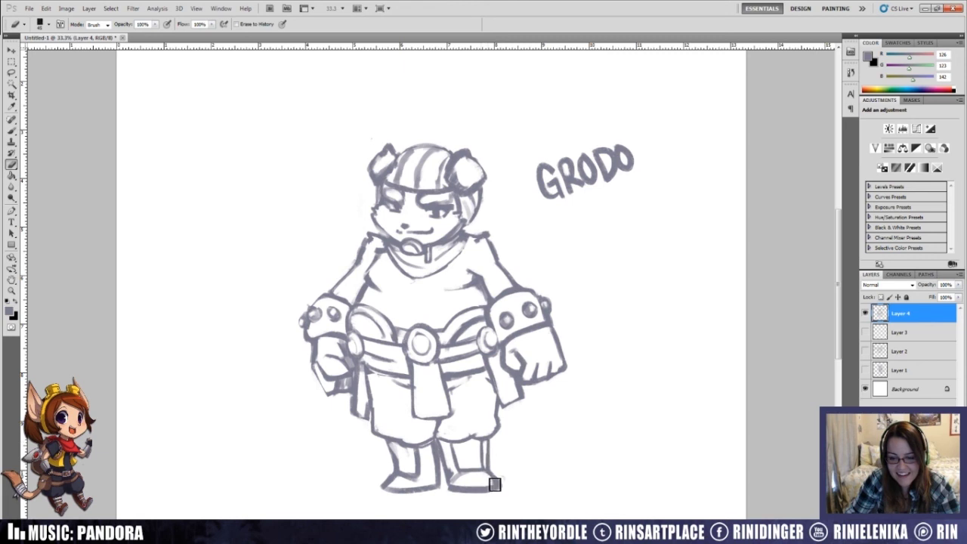
{"action": "key", "text": "b"}
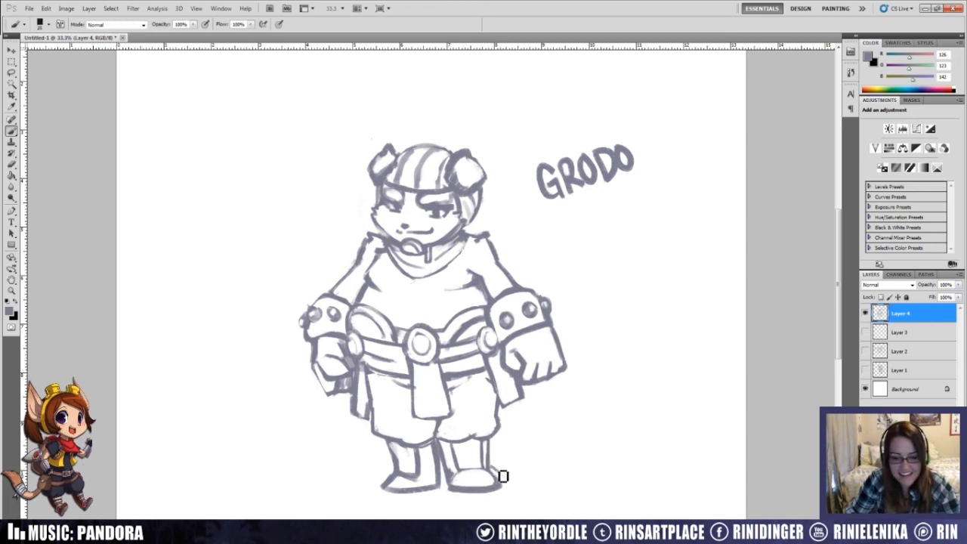
{"action": "key", "text": "e"}
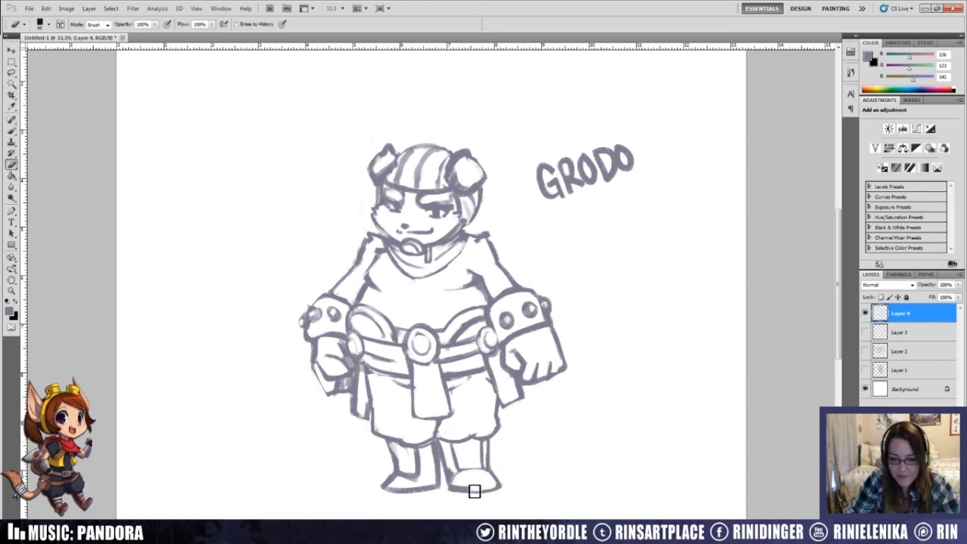
Step: Reshape the left boot's toe and draw thick soles under both boots
{"action": "key", "text": "b"}
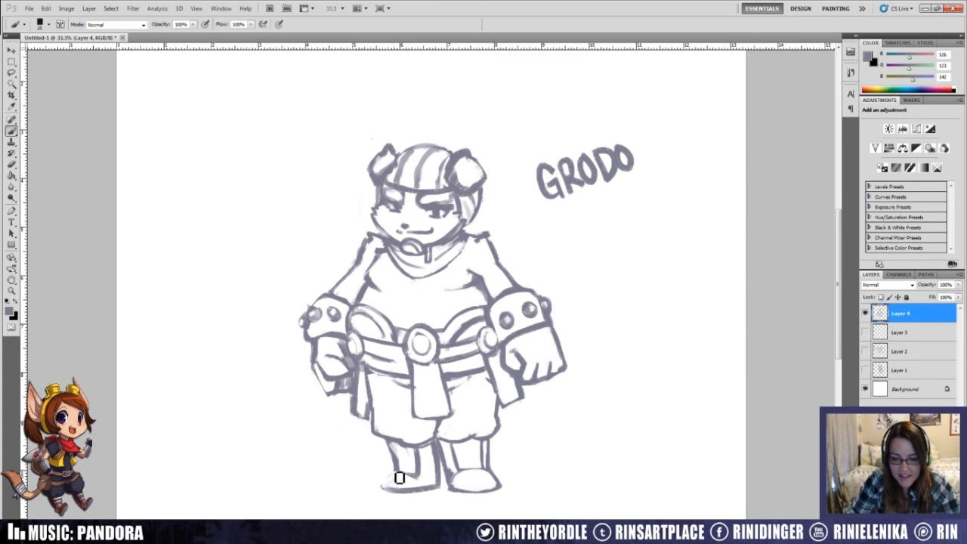
{"action": "left_click_drag", "start_coordinate": [387, 497], "coordinate": [457, 495]}
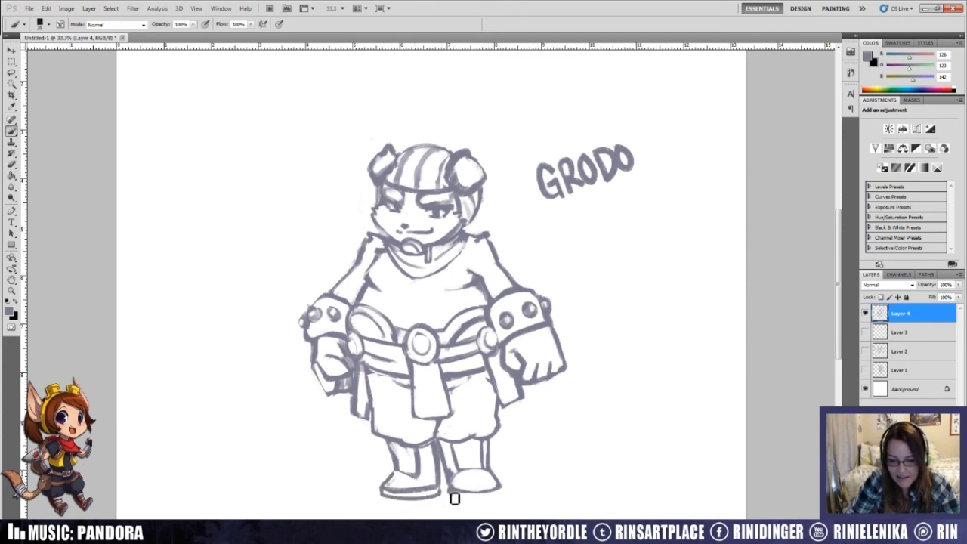
{"action": "key", "text": "e"}
{"action": "key", "text": "b"}
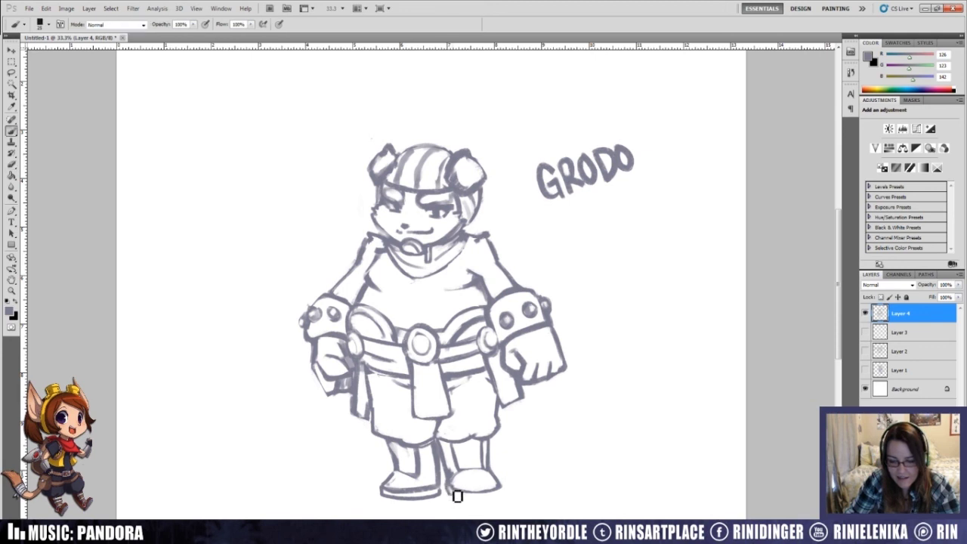
{"action": "left_click_drag", "start_coordinate": [462, 502], "coordinate": [502, 498]}
{"action": "key", "text": "ctrl+z"}
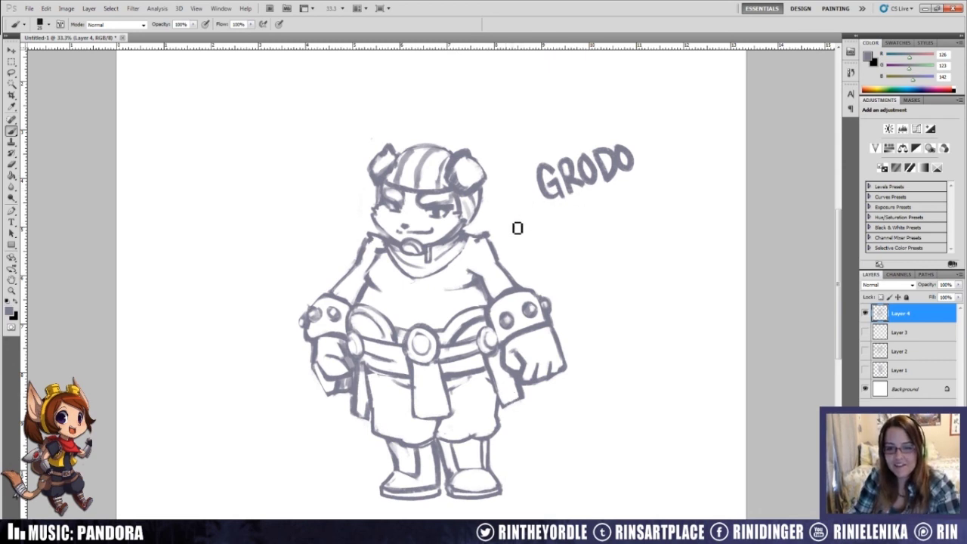
Step: Touch up the right side of the face and add four small dark marks between the cap's stripes
{"action": "key", "text": "e"}
{"action": "key", "text": "b"}
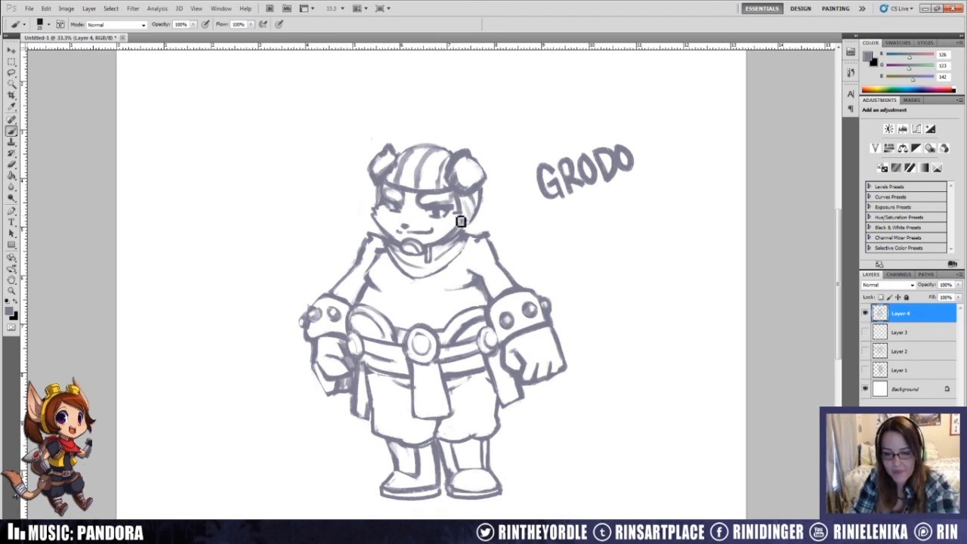
{"action": "key", "text": "e"}
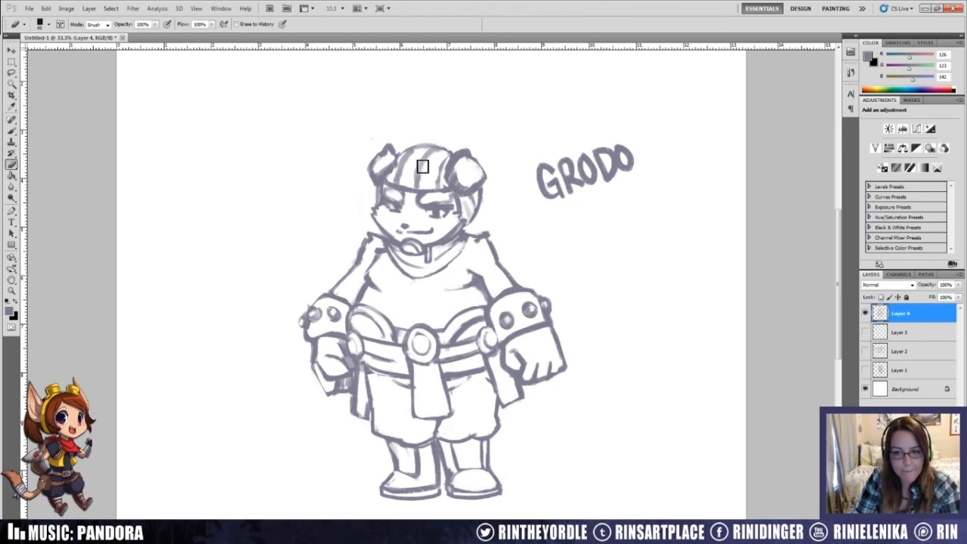
{"action": "key", "text": "b"}
{"action": "left_click", "coordinate": [436, 160]}
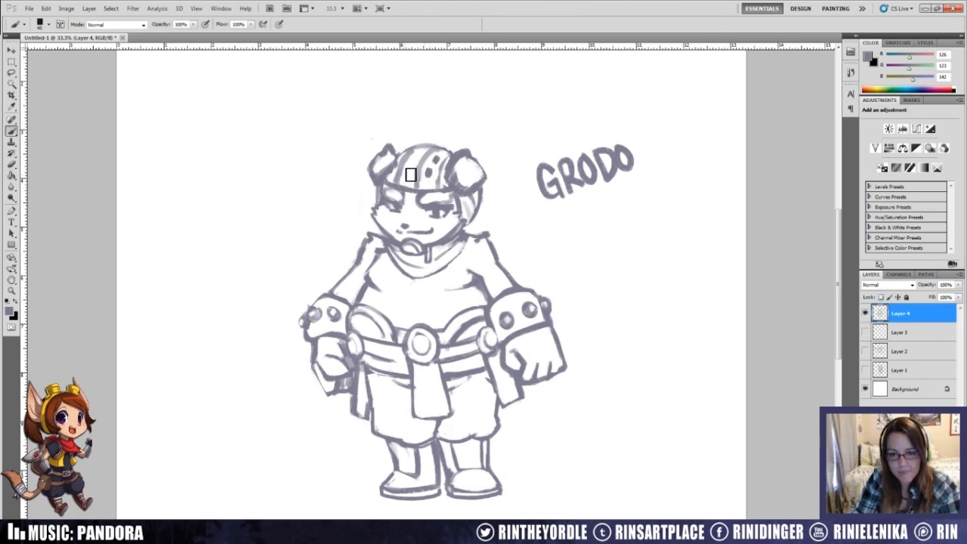
{"action": "key", "text": "e"}
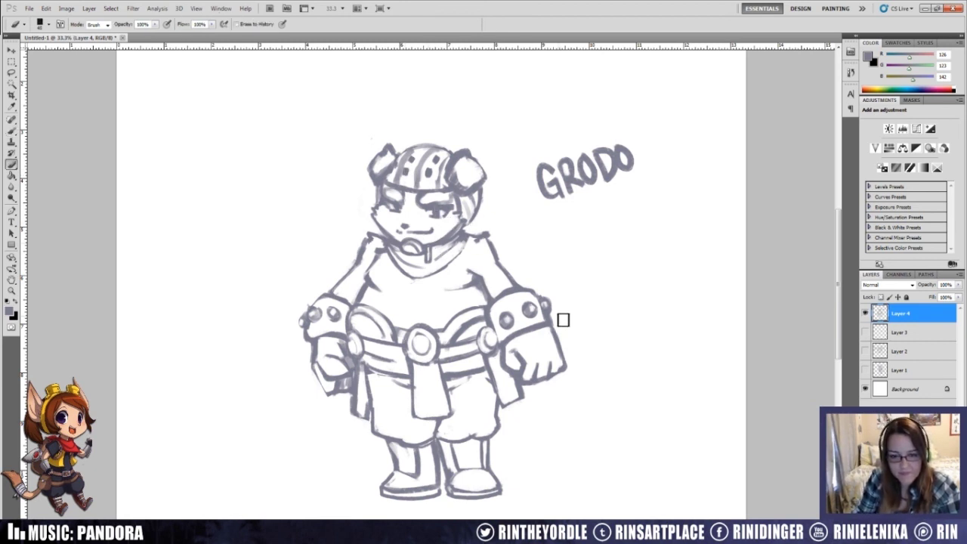
{"action": "key", "text": "b"}
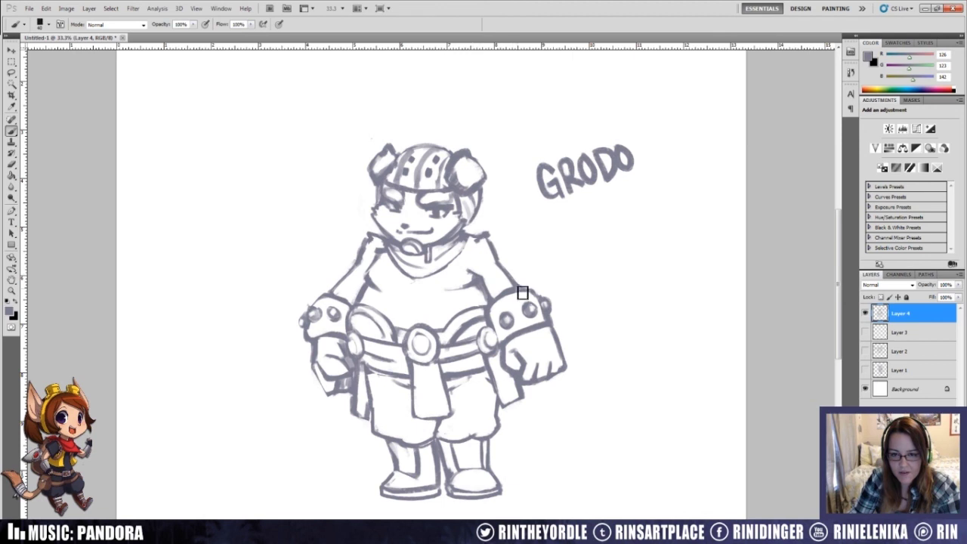
Step: Add fold lines to the center and right hanging cloths and clean up the lower end of the left one
{"action": "key", "text": "e"}
{"action": "left_click_drag", "start_coordinate": [425, 368], "coordinate": [441, 407]}
{"action": "key", "text": "b"}
{"action": "left_click_drag", "start_coordinate": [497, 363], "coordinate": [503, 379]}
{"action": "key", "text": "e"}
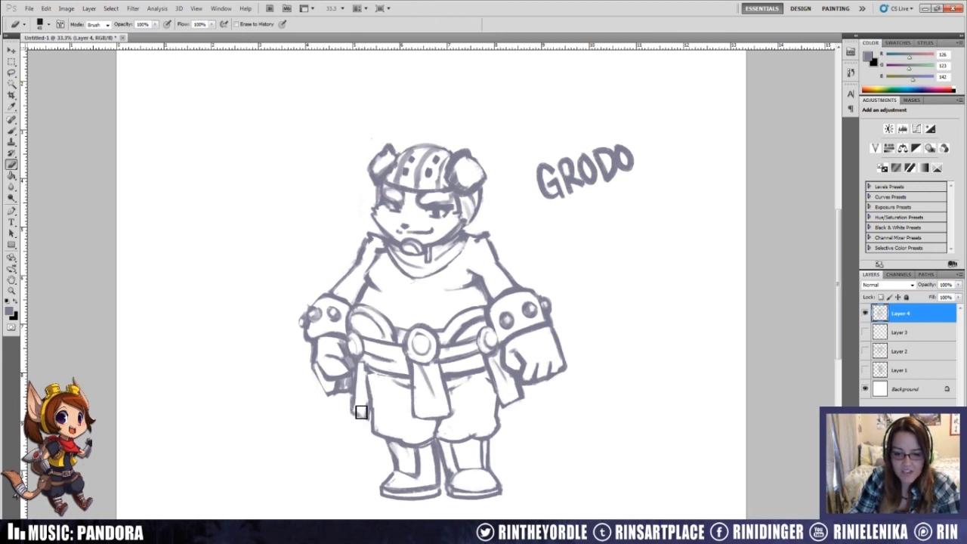
{"action": "key", "text": "b"}
{"action": "key", "text": "e"}
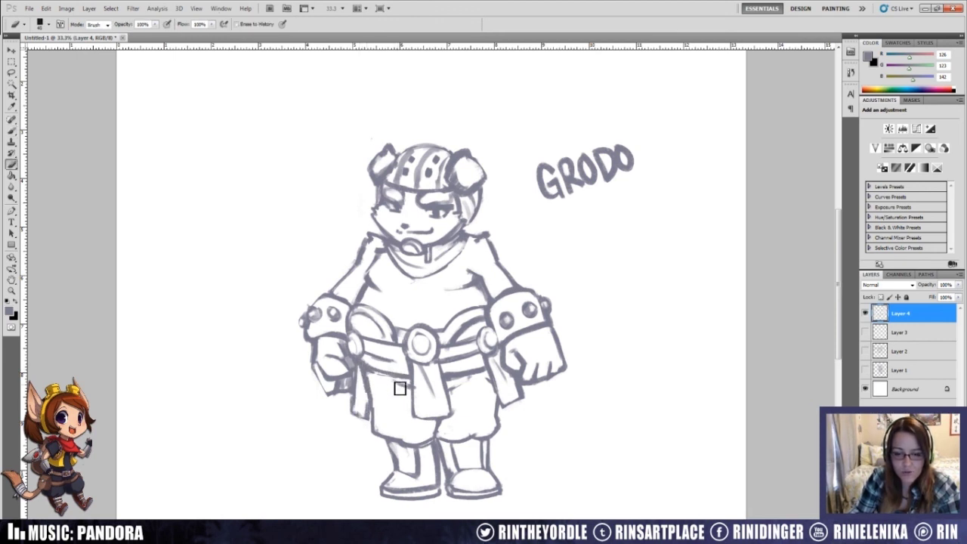
{"action": "key", "text": "b"}
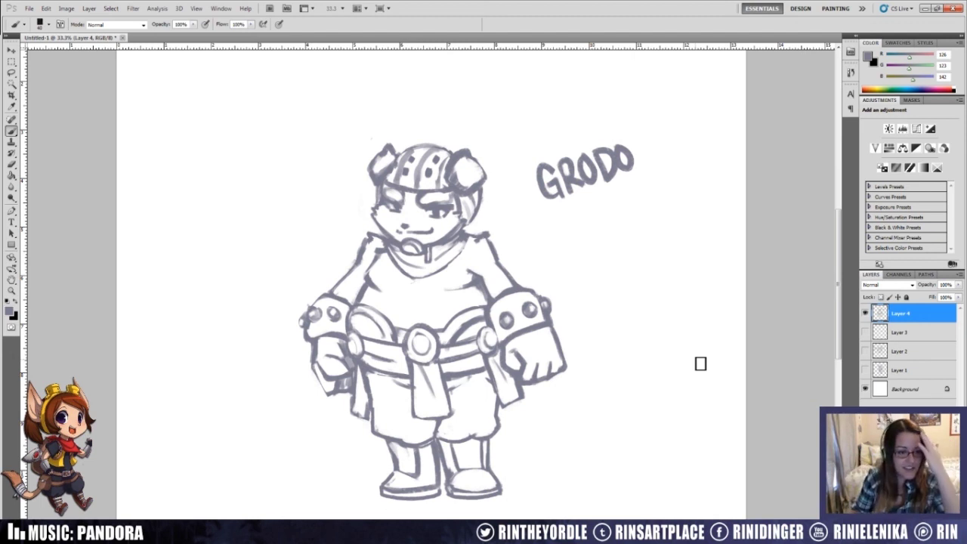
Step: Redraw the left upper arm's outline from shoulder to cuff with a fuller, more muscular curve
{"action": "key", "text": "e"}
{"action": "mouse_move", "coordinate": [366, 245]}
{"action": "left_mouse_down"}
{"action": "mouse_move", "coordinate": [357, 269]}
{"action": "mouse_move", "coordinate": [369, 254]}
{"action": "mouse_move", "coordinate": [364, 266]}
{"action": "mouse_move", "coordinate": [340, 292]}
{"action": "left_mouse_up"}
{"action": "key", "text": "b"}
{"action": "key", "text": "e"}
{"action": "key", "text": "b"}
{"action": "key", "text": "e"}
{"action": "key", "text": "b"}
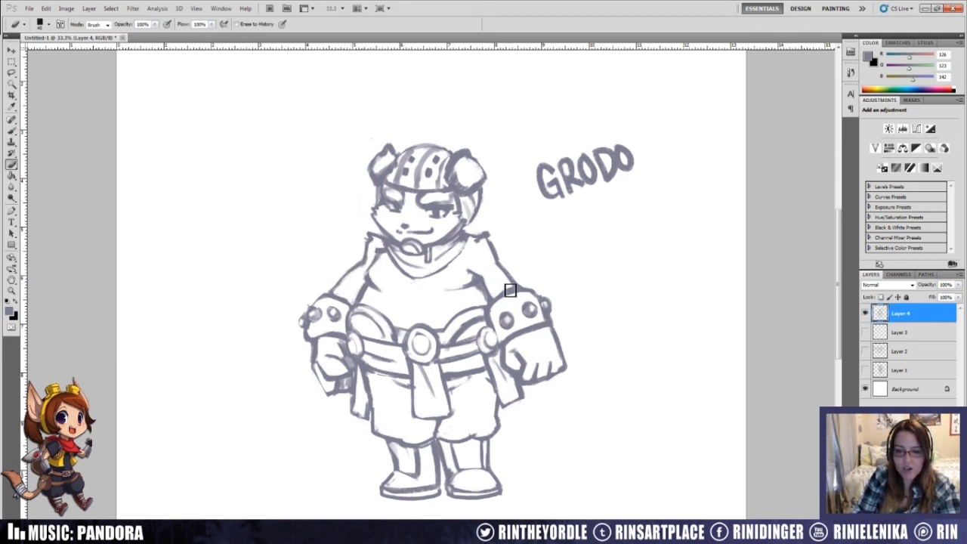
Step: Refine the right upper arm's outline and clean up the corners of both shoulders
{"action": "key", "text": "b"}
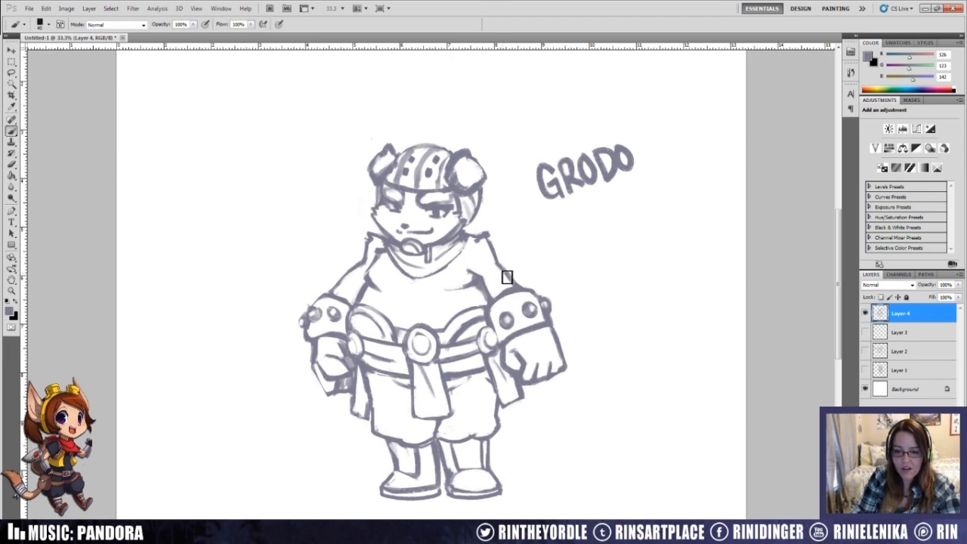
{"action": "key", "text": "e"}
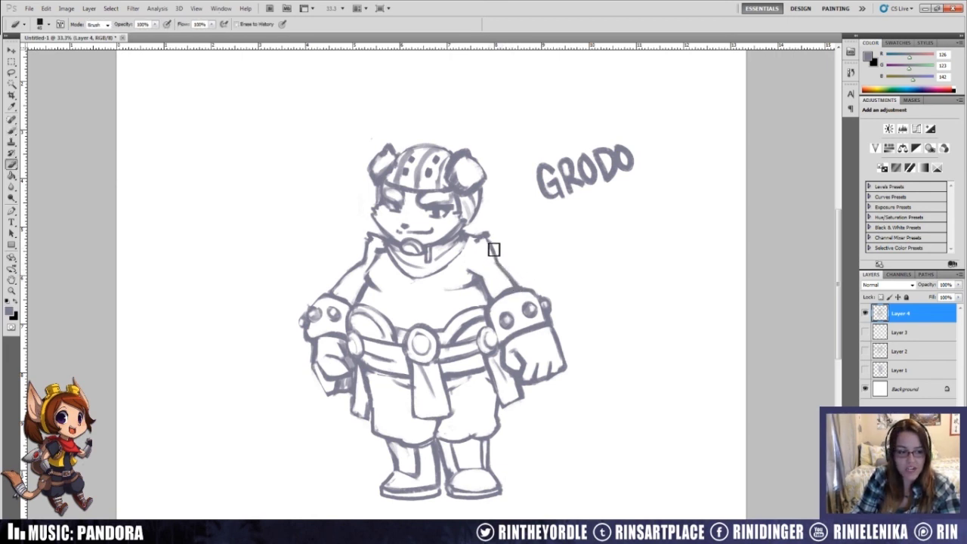
{"action": "key", "text": "b"}
{"action": "key", "text": "e"}
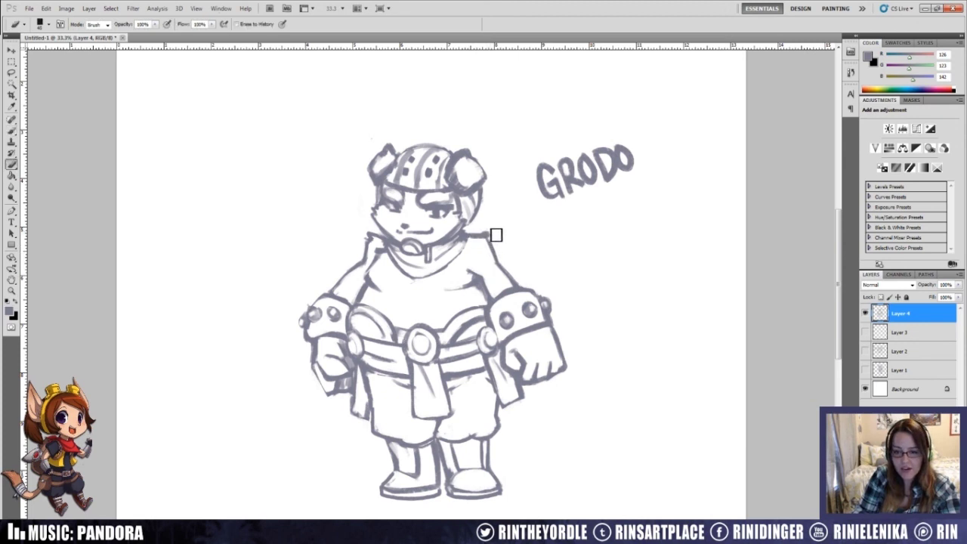
{"action": "key", "text": "b"}
{"action": "key", "text": "e"}
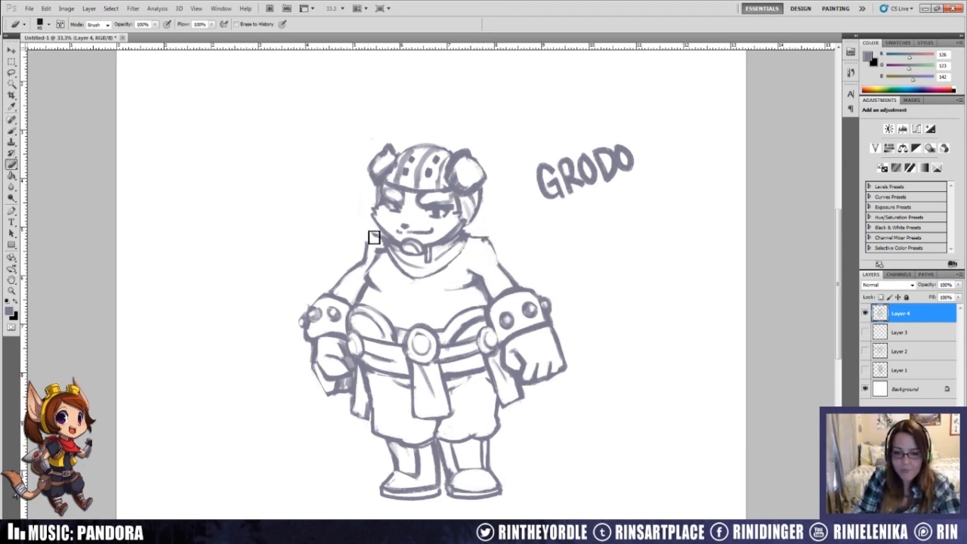
{"action": "key", "text": "b"}
Step: Sketch a demonstration pear-shaped body outline beside the figure and remove it again
{"action": "mouse_move", "coordinate": [222, 130]}
{"action": "left_mouse_down"}
{"action": "mouse_move", "coordinate": [193, 226]}
{"action": "mouse_move", "coordinate": [245, 264]}
{"action": "mouse_move", "coordinate": [298, 214]}
{"action": "mouse_move", "coordinate": [275, 125]}
{"action": "mouse_move", "coordinate": [249, 111]}
{"action": "left_mouse_up"}
{"action": "key", "text": "ctrl+z"}
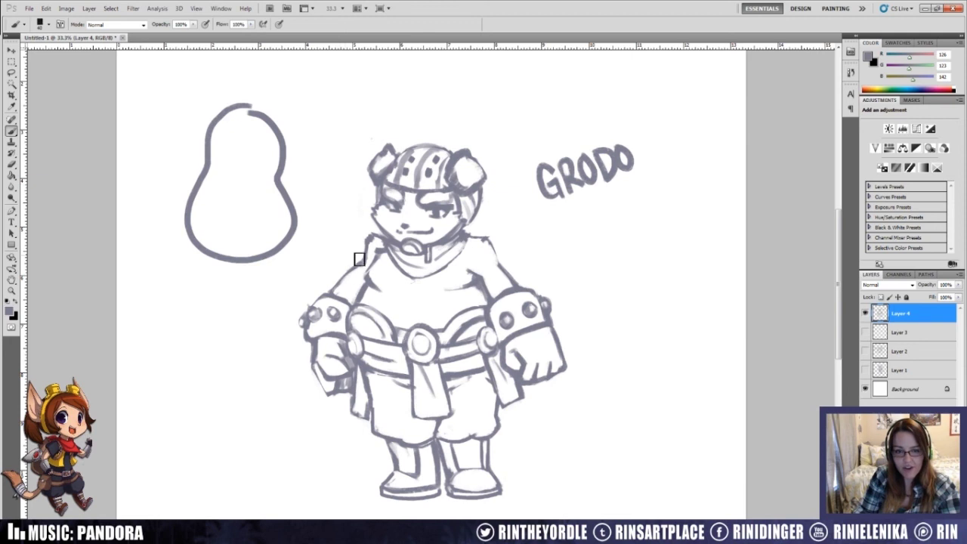
{"action": "key", "text": "ctrl+z"}
{"action": "mouse_move", "coordinate": [300, 180]}
{"action": "left_mouse_down"}
{"action": "mouse_move", "coordinate": [286, 198]}
{"action": "mouse_move", "coordinate": [277, 239]}
{"action": "mouse_move", "coordinate": [245, 277]}
{"action": "mouse_move", "coordinate": [243, 372]}
{"action": "mouse_move", "coordinate": [312, 408]}
{"action": "left_mouse_up"}
{"action": "mouse_move", "coordinate": [302, 181]}
{"action": "left_mouse_down"}
{"action": "mouse_move", "coordinate": [342, 210]}
{"action": "mouse_move", "coordinate": [365, 269]}
{"action": "left_mouse_up"}
{"action": "key", "text": "ctrl+alt+z"}
{"action": "key", "text": "ctrl+alt+z"}
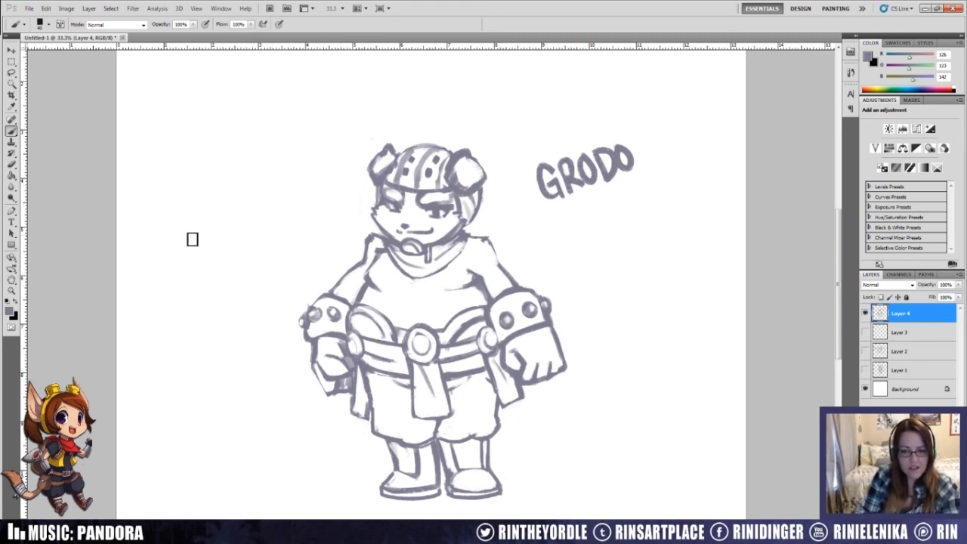
{"action": "mouse_move", "coordinate": [701, 286]}
{"action": "left_mouse_down"}
{"action": "mouse_move", "coordinate": [723, 355]}
{"action": "mouse_move", "coordinate": [687, 393]}
{"action": "left_mouse_up"}
{"action": "key", "text": "ctrl+alt+z"}
{"action": "mouse_move", "coordinate": [599, 222]}
{"action": "left_mouse_down"}
{"action": "mouse_move", "coordinate": [585, 302]}
{"action": "mouse_move", "coordinate": [683, 305]}
{"action": "mouse_move", "coordinate": [607, 216]}
{"action": "left_mouse_up"}
{"action": "key", "text": "ctrl+alt+z"}
{"action": "mouse_move", "coordinate": [616, 249]}
{"action": "left_mouse_down"}
{"action": "mouse_move", "coordinate": [620, 239]}
{"action": "mouse_move", "coordinate": [610, 300]}
{"action": "left_mouse_up"}
{"action": "key", "text": "ctrl+alt+z"}
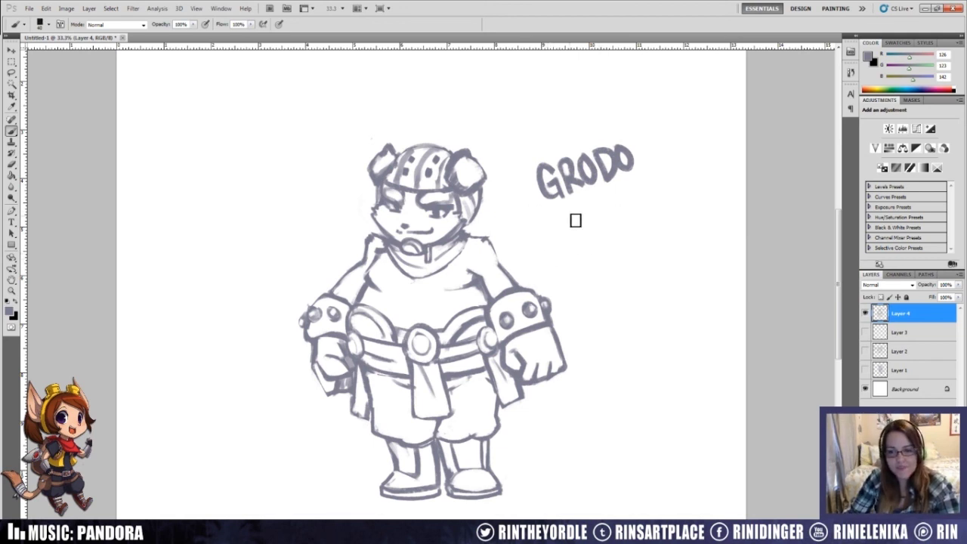
Step: Add a hand-drawn exclamation mark after the GRODO lettering
{"action": "left_click_drag", "start_coordinate": [643, 155], "coordinate": [641, 141]}
{"action": "left_click", "coordinate": [647, 169]}
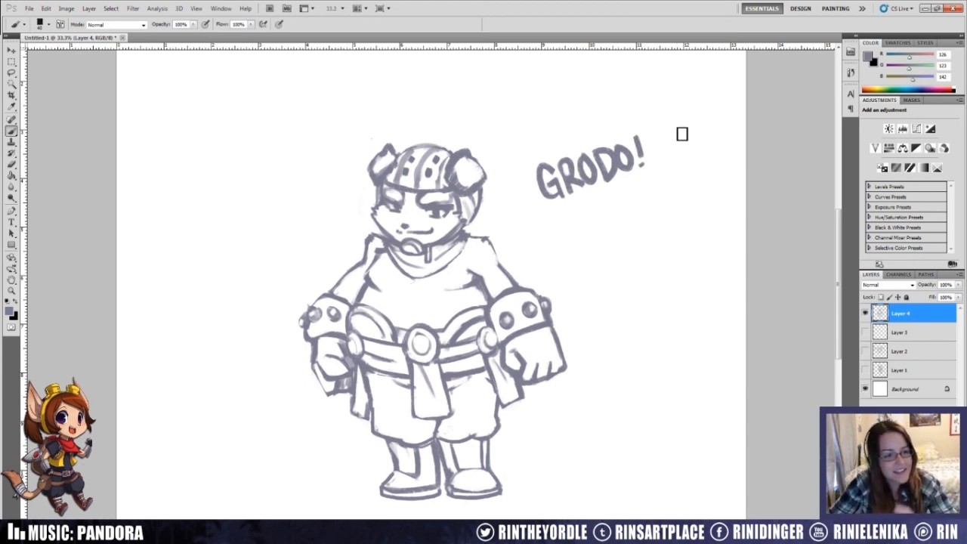